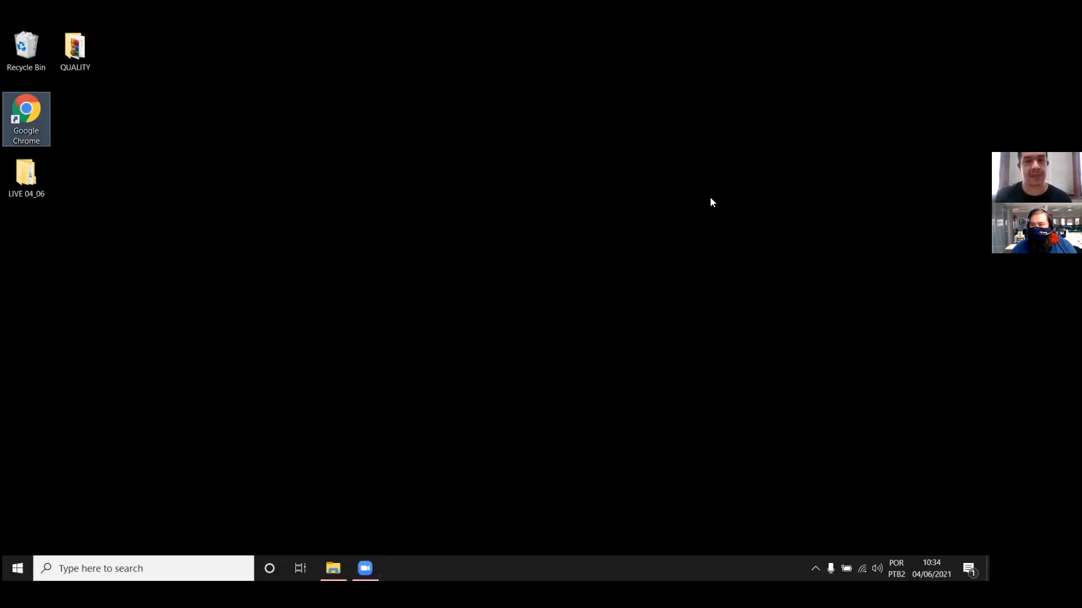
Step: Open the LIVE 04_06 folder on the desktop and look at the source files in its DATA subfolder
click(587, 171)
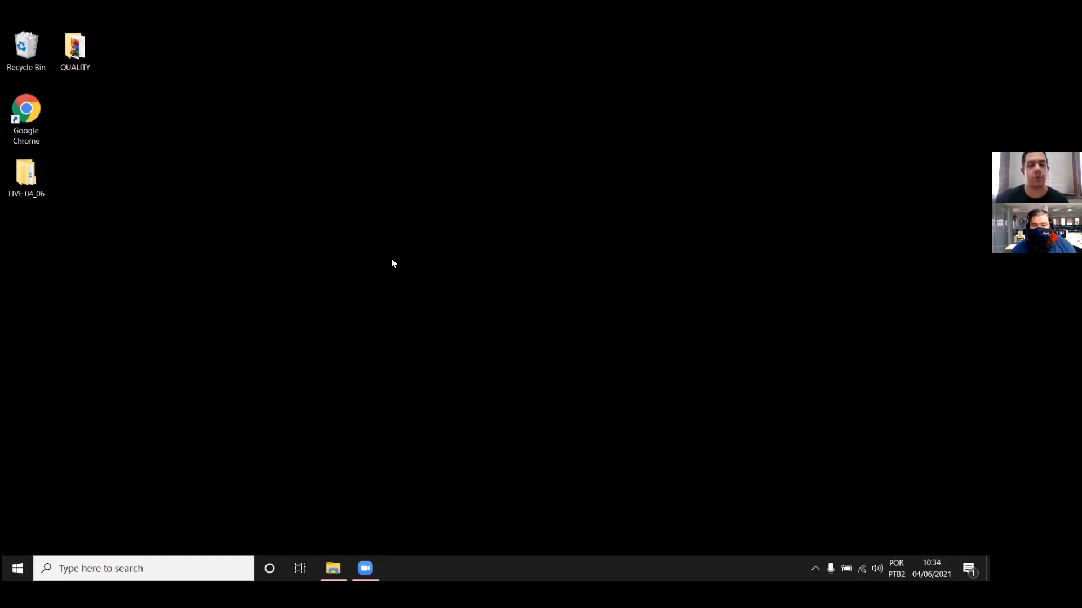
double_click(26, 175)
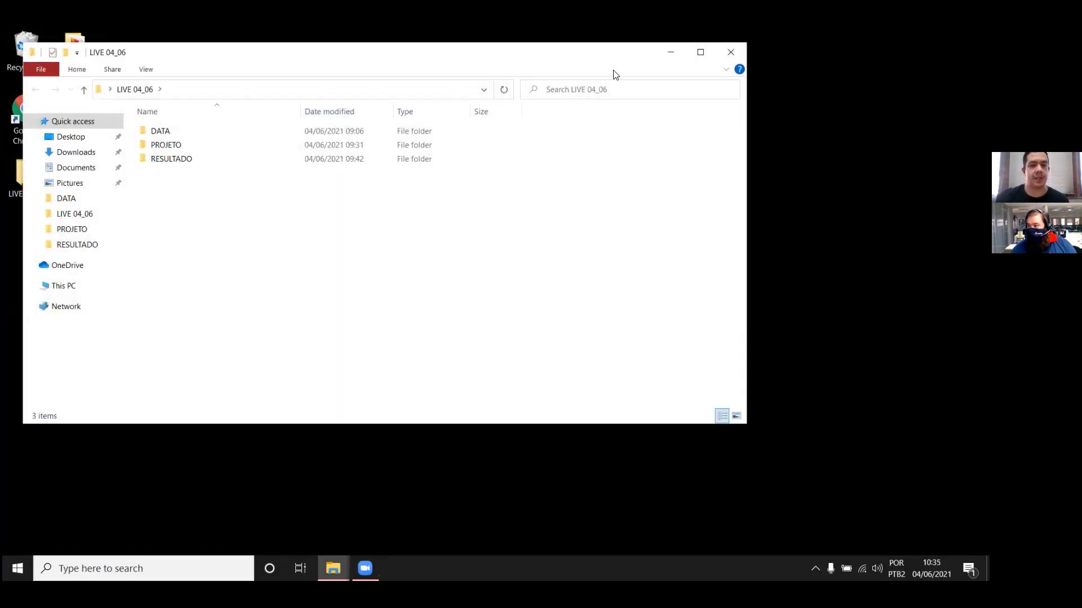
click(700, 52)
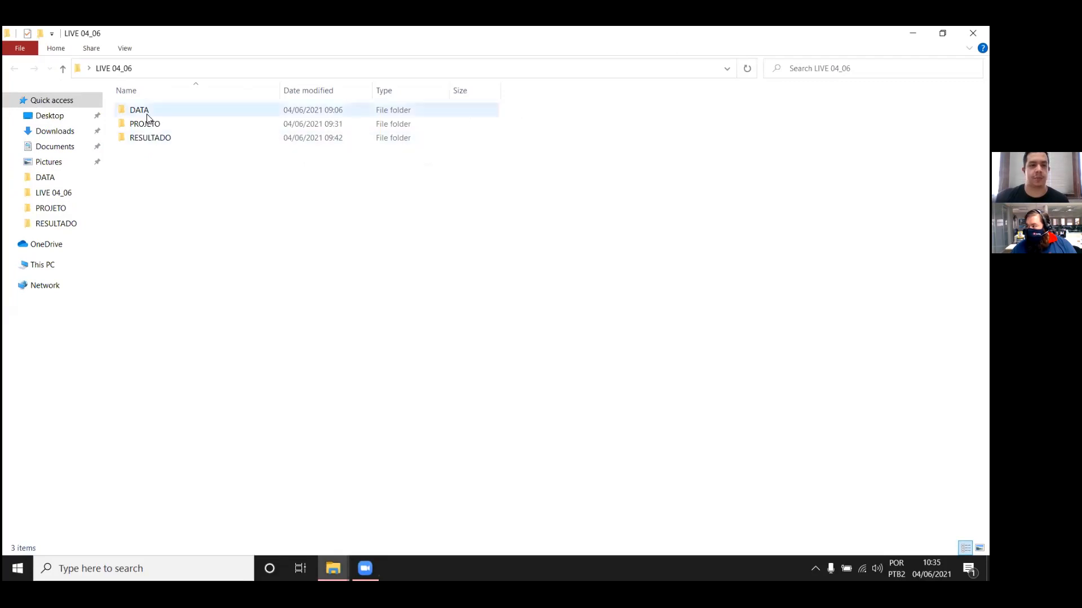
double_click(161, 109)
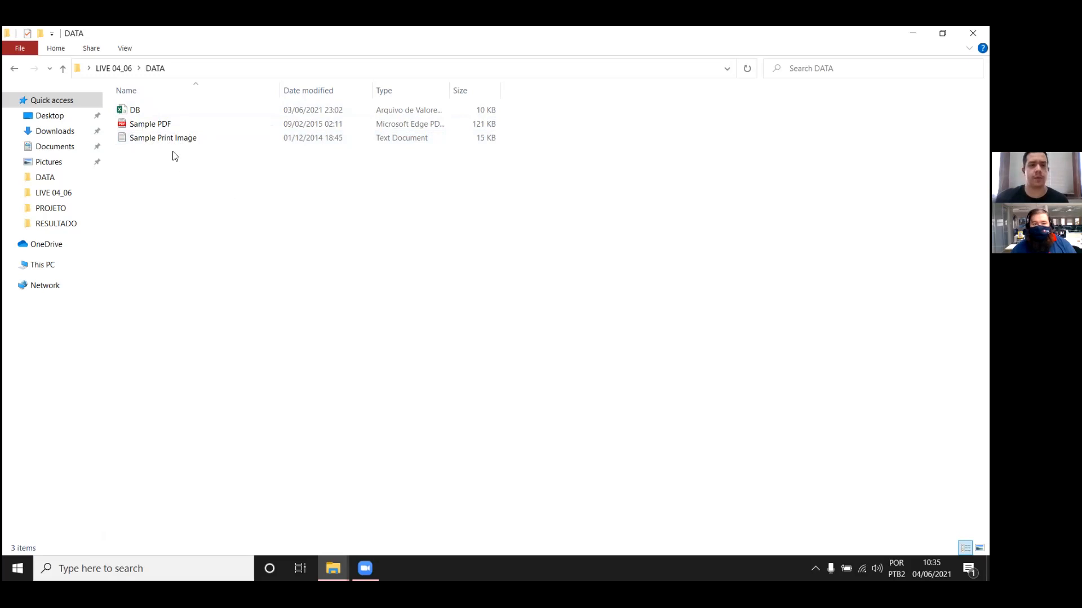
click(13, 72)
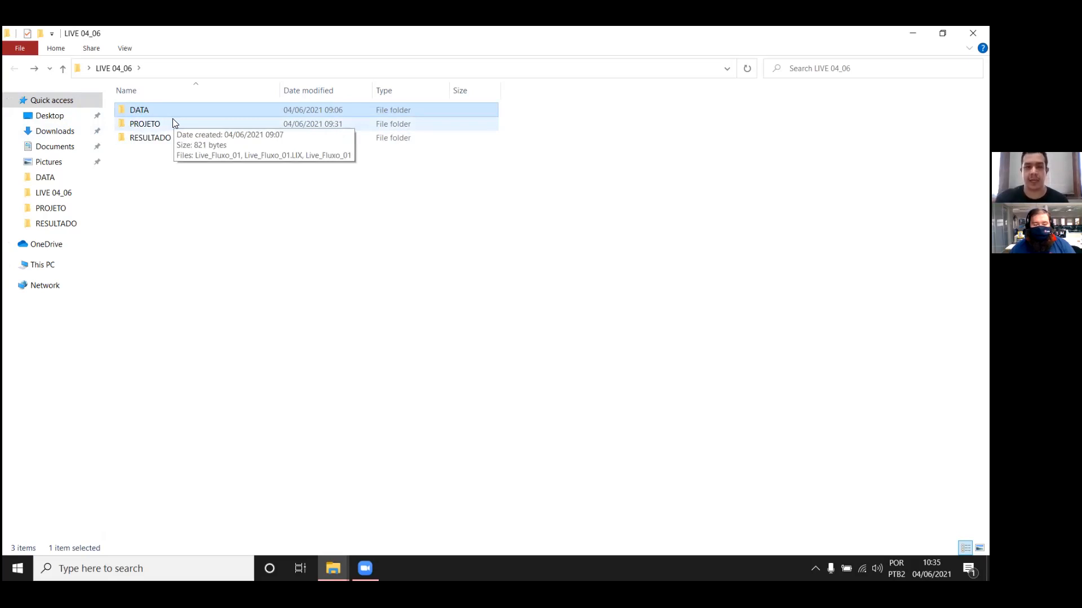
Step: Open the Live_Fluxo_01 ACL project from the PROJETO folder in Analytics and narrow the navigator pane
double_click(170, 129)
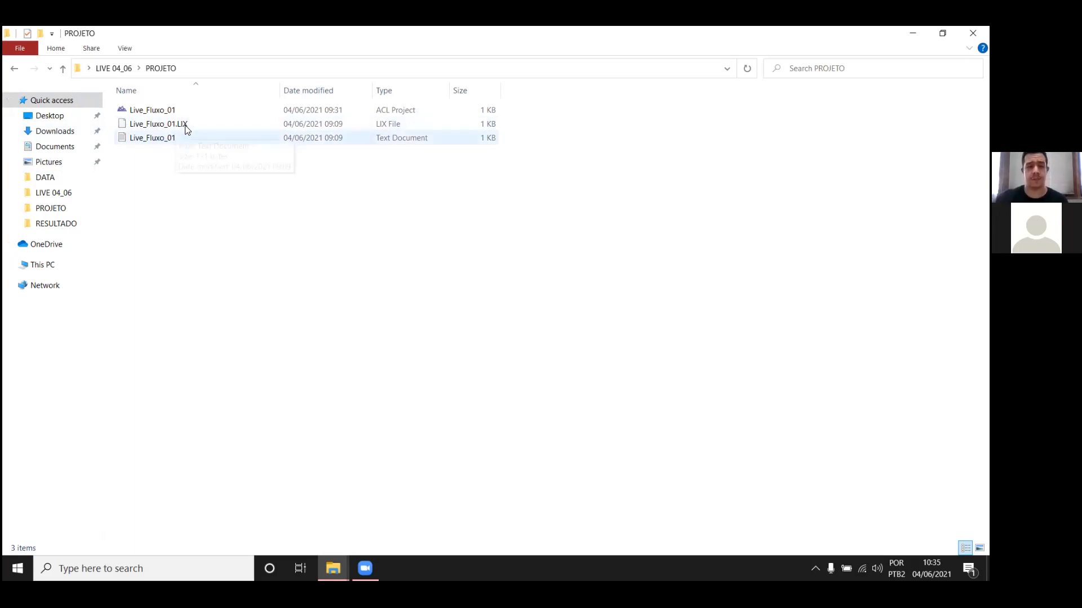
click(196, 111)
double_click(194, 110)
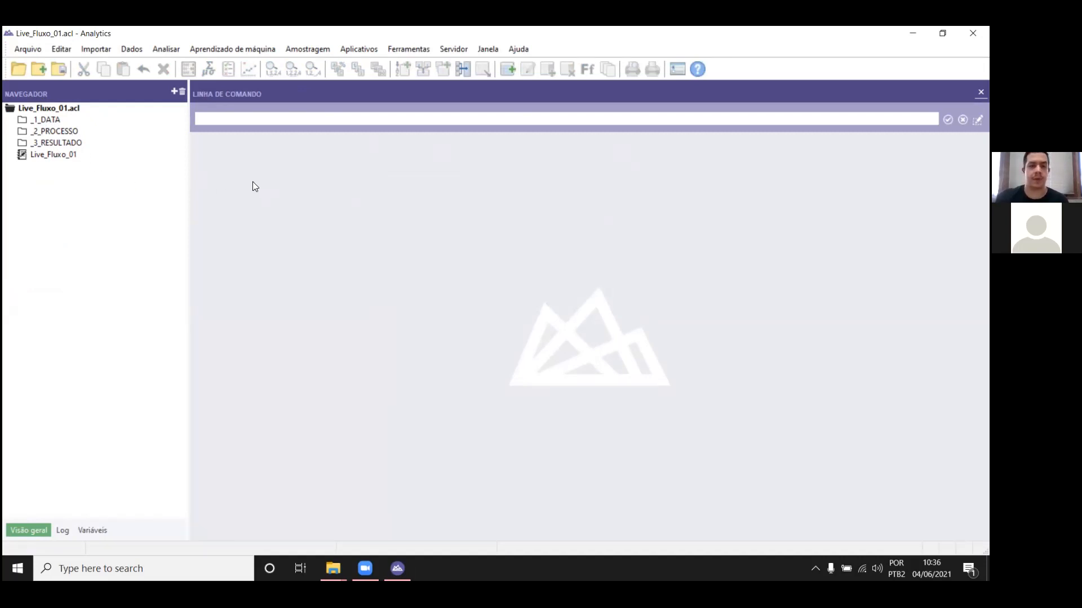
drag(189, 191, 150, 197)
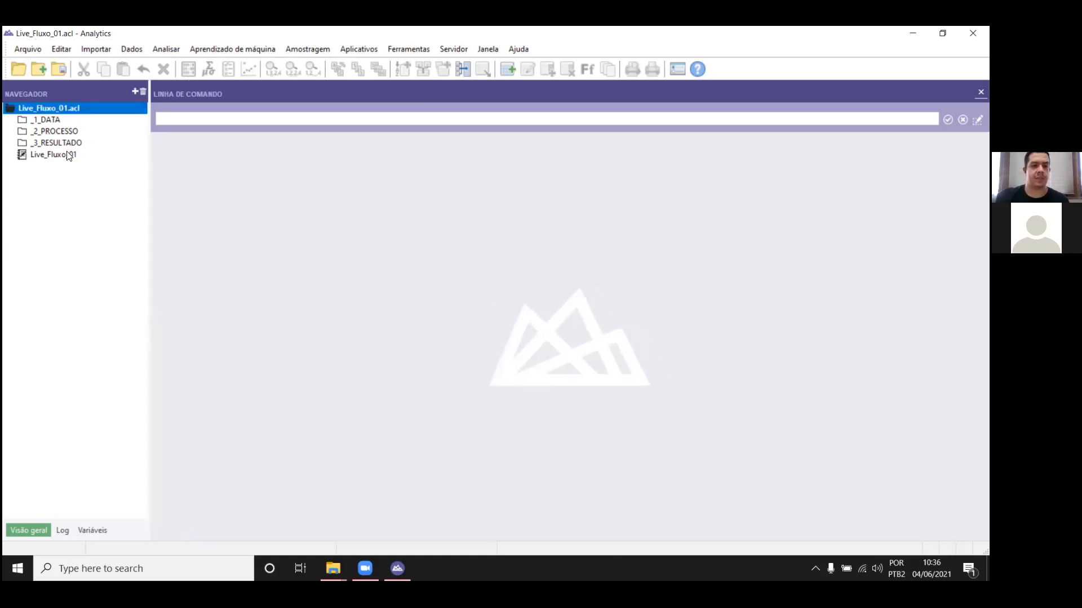
Step: Start a new table in the project's _1_DATA folder, using the Local platform and a file as the data source
right_click(55, 122)
mouse_move(73, 130)
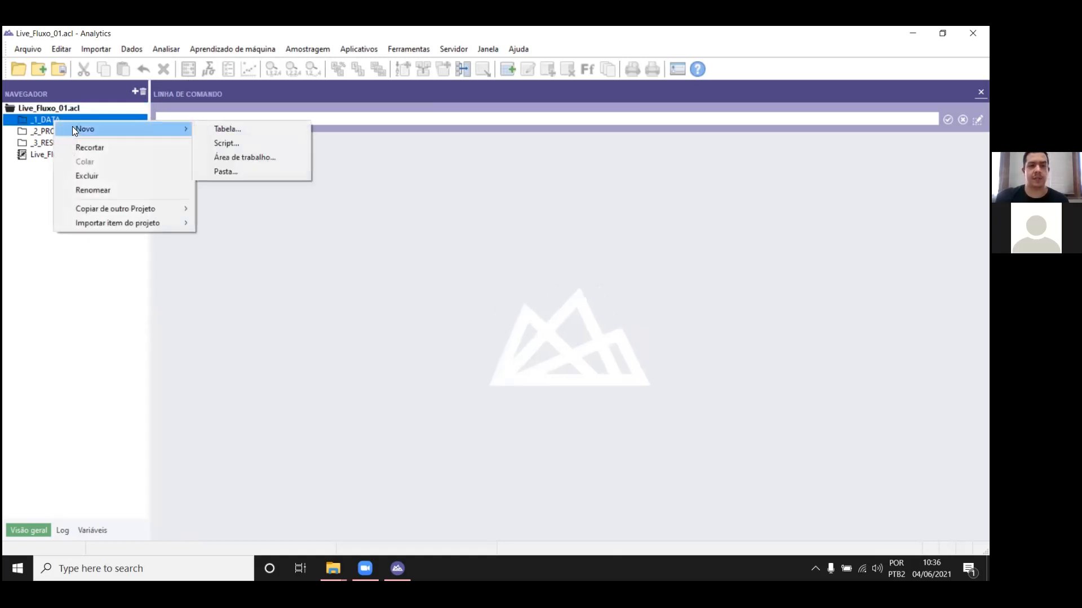
click(254, 129)
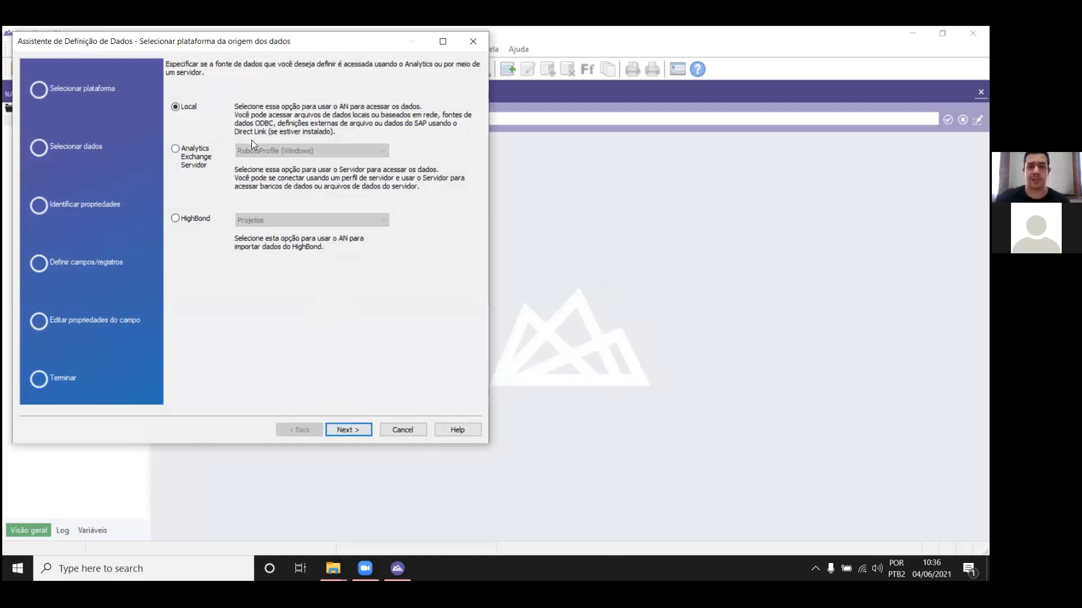
click(353, 431)
click(356, 428)
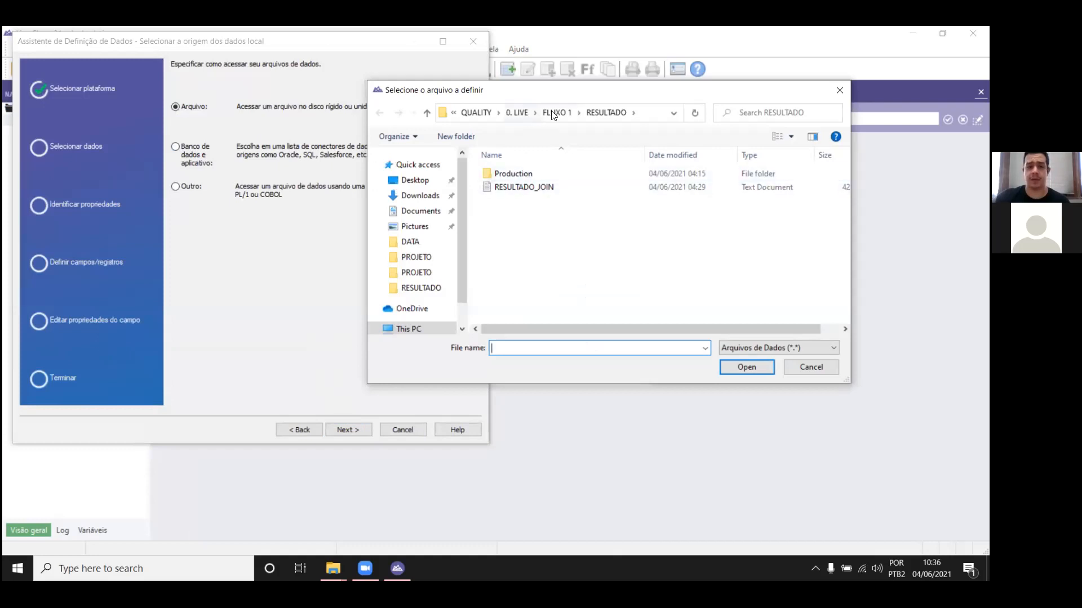
Step: Choose the Sample Print Image text file from the desktop's LIVE 04_06 DATA folder as the table's source
click(415, 180)
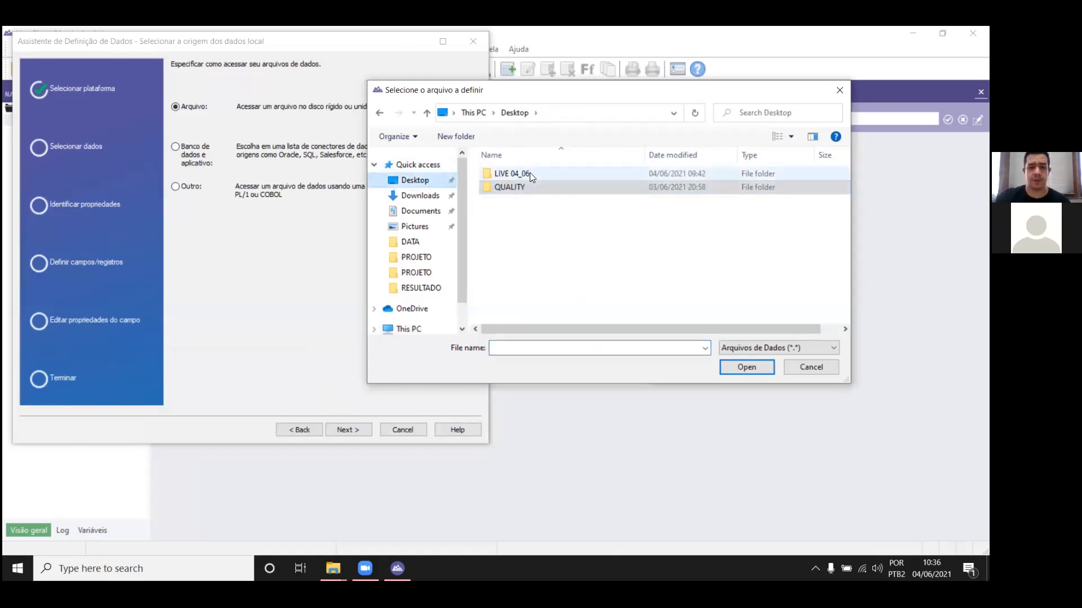
double_click(530, 175)
double_click(529, 173)
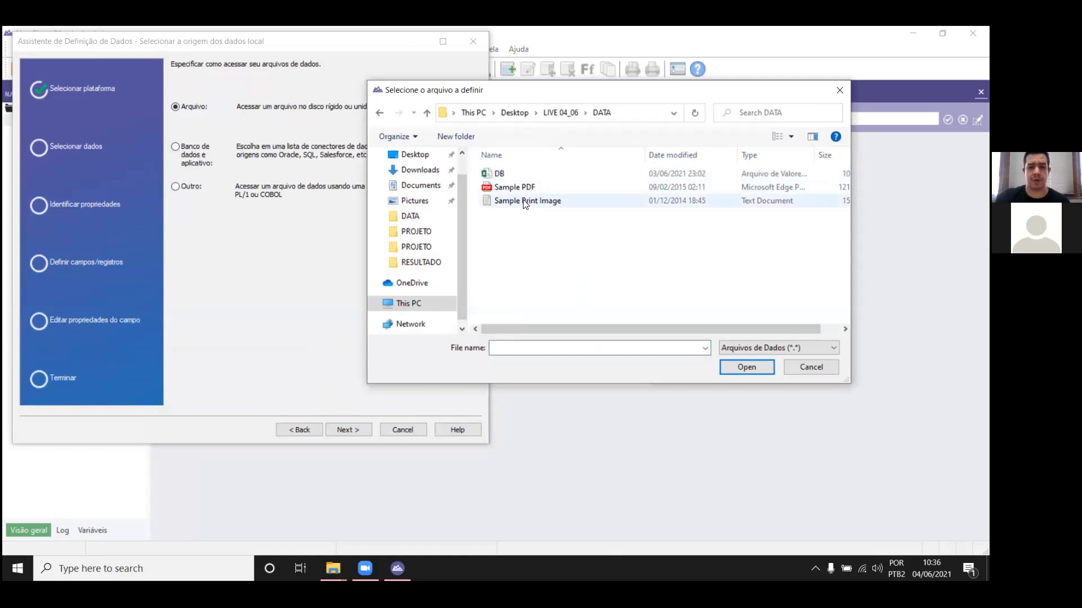
double_click(526, 199)
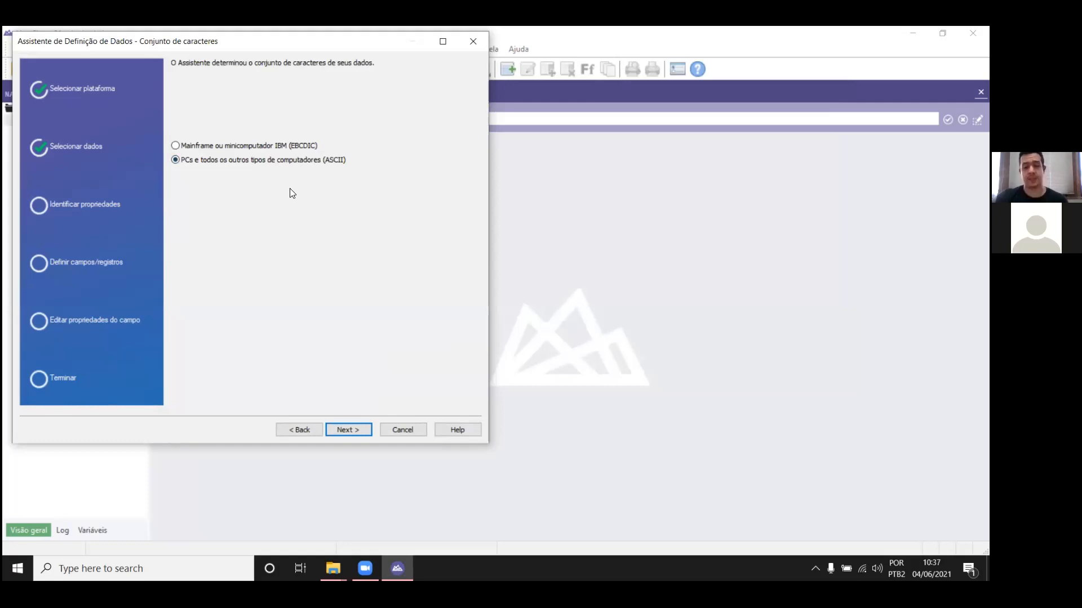
Step: Accept the ASCII character set and the print image (report) file format, and reposition the definition wizard
click(349, 428)
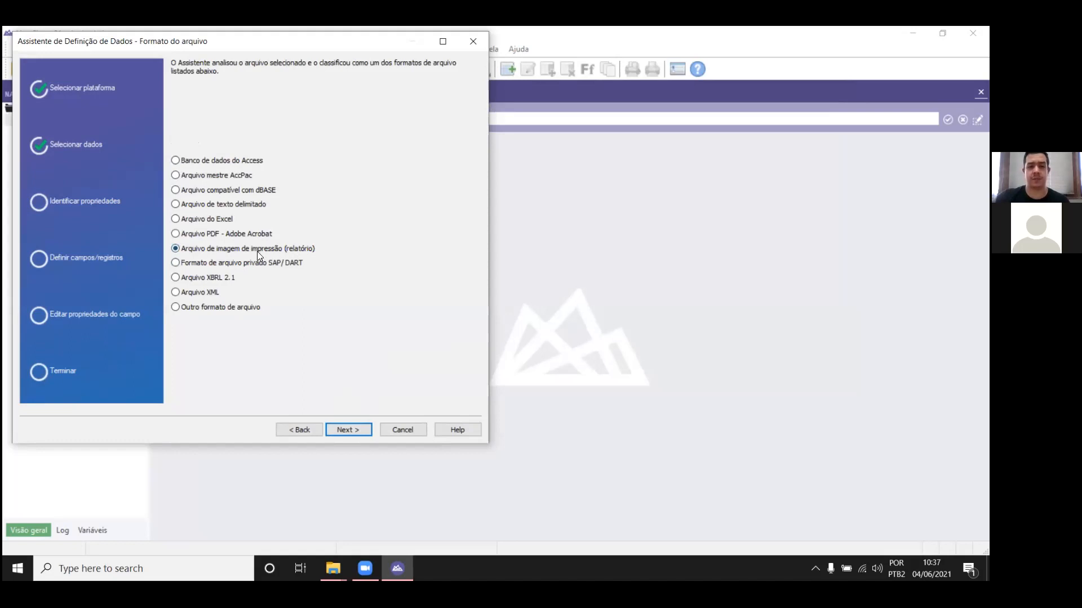
click(348, 429)
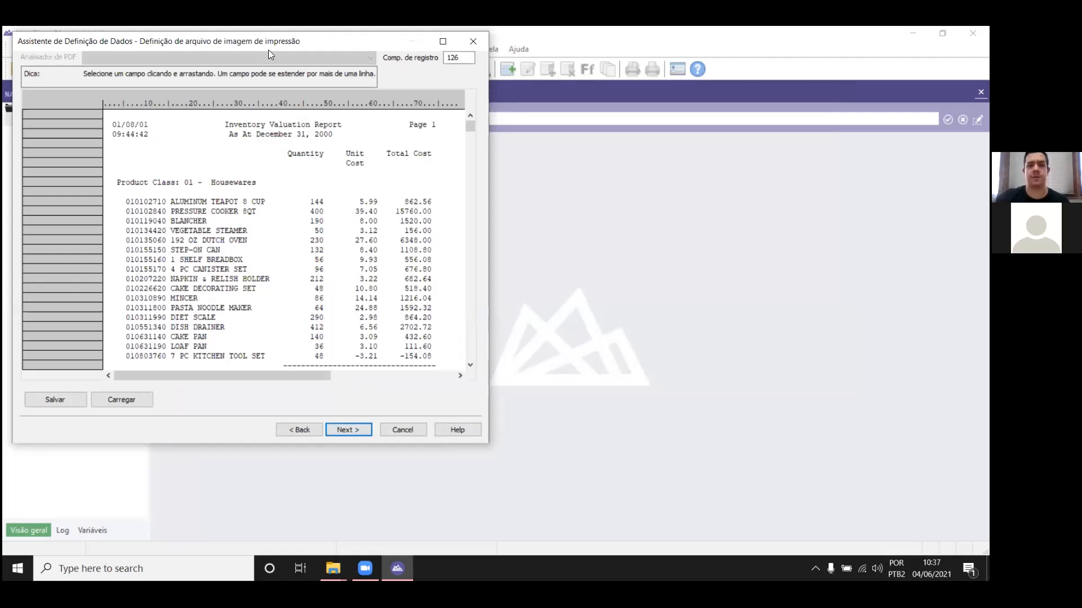
drag(268, 50, 412, 91)
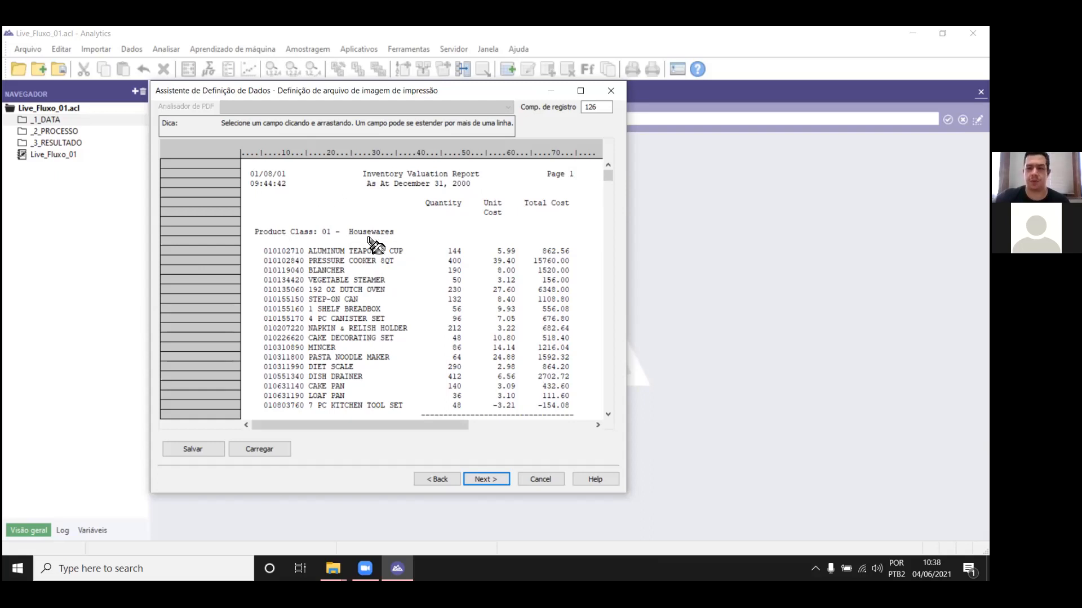
Step: Define a character field named Product Class over the "01 - Housewares" text in the report
click(324, 231)
drag(325, 232, 467, 232)
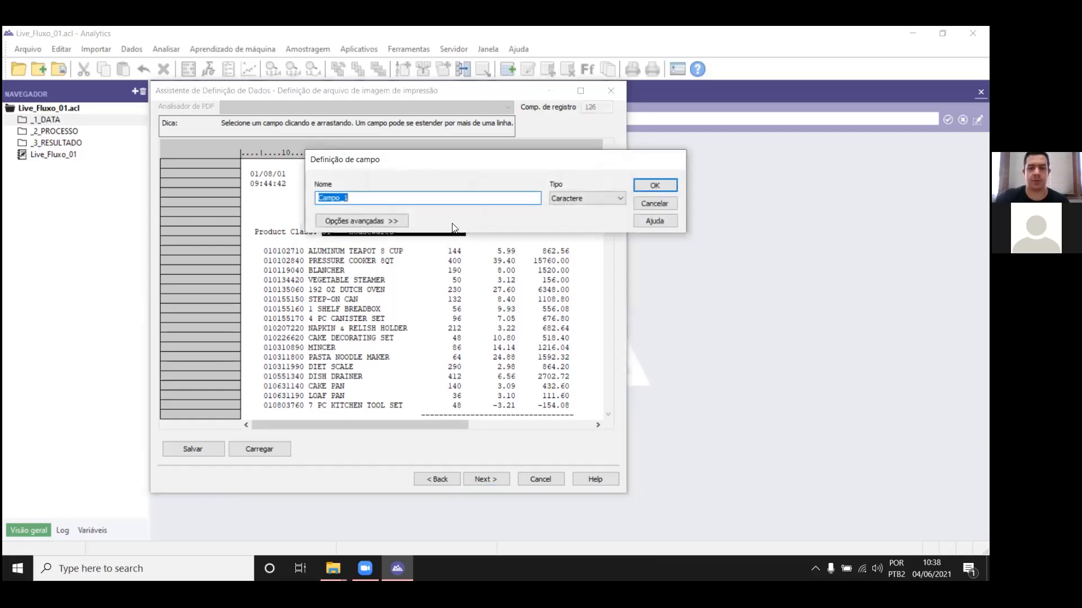
drag(420, 165, 414, 143)
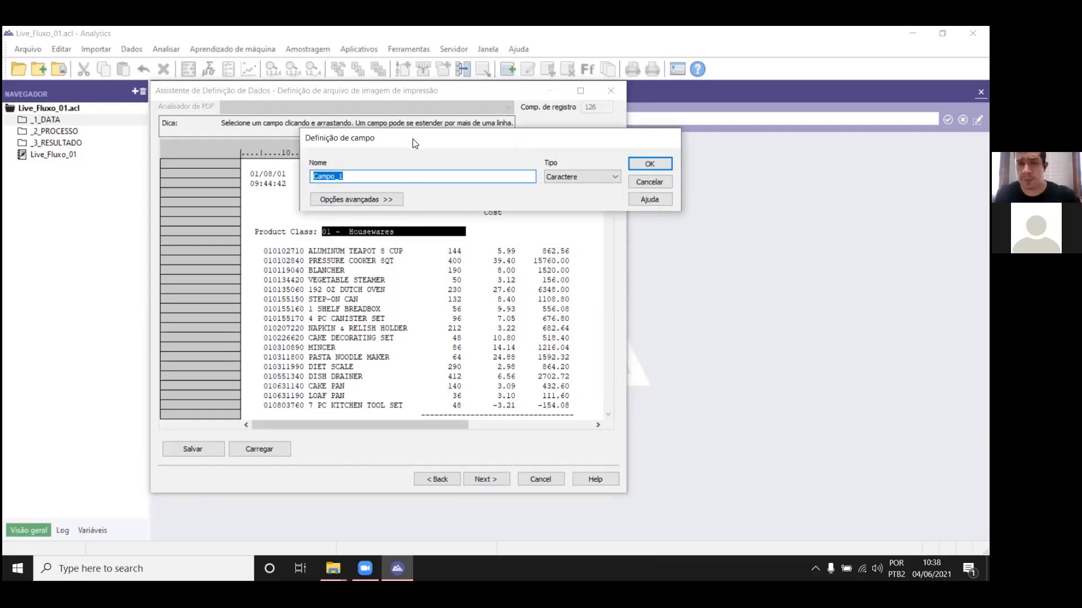
text(P)
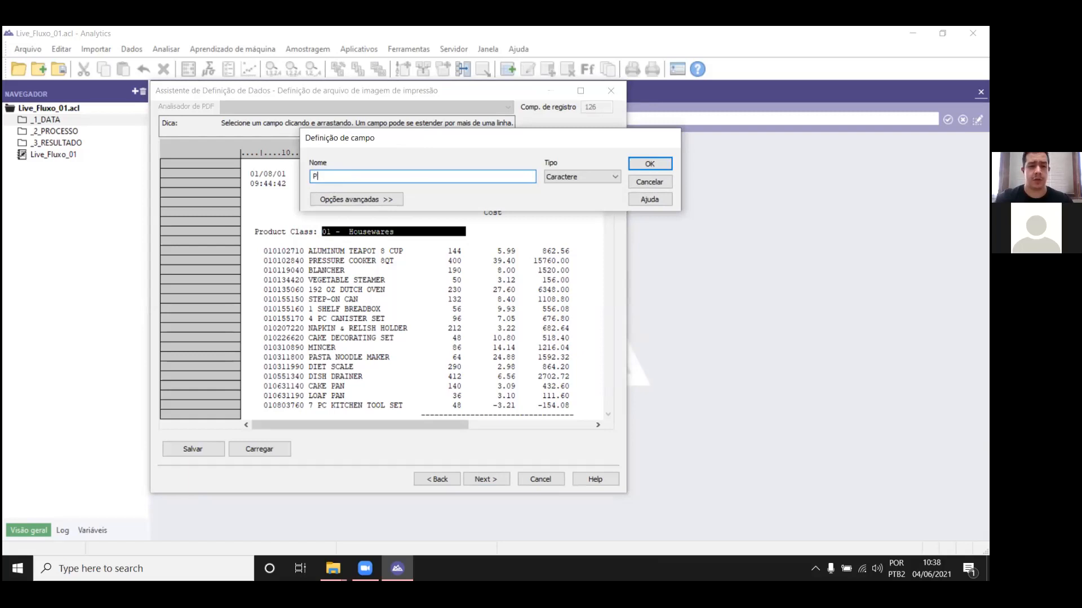
text(roduct Class)
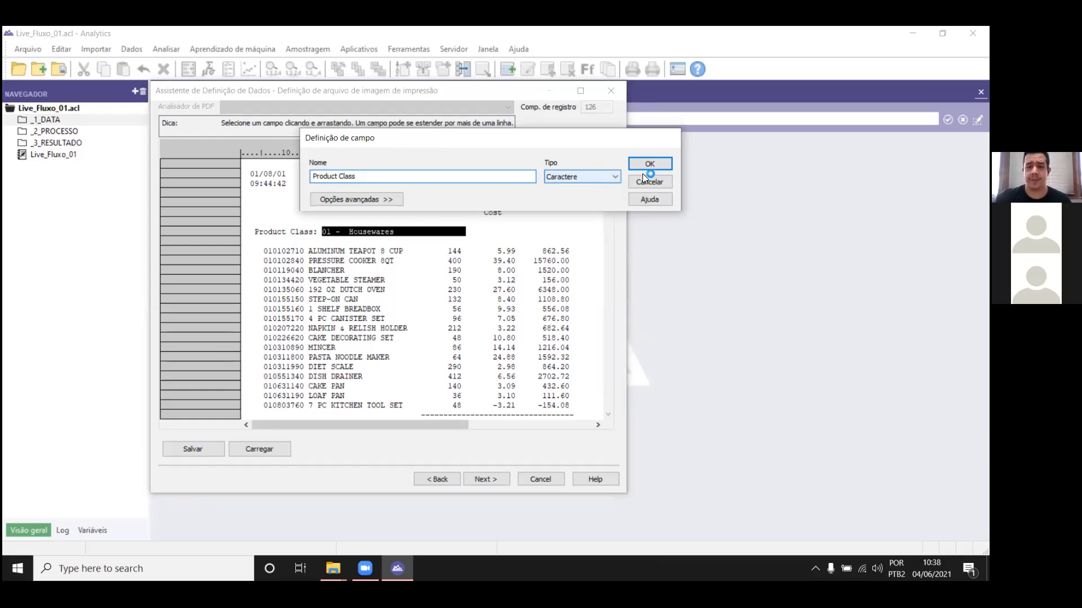
click(656, 164)
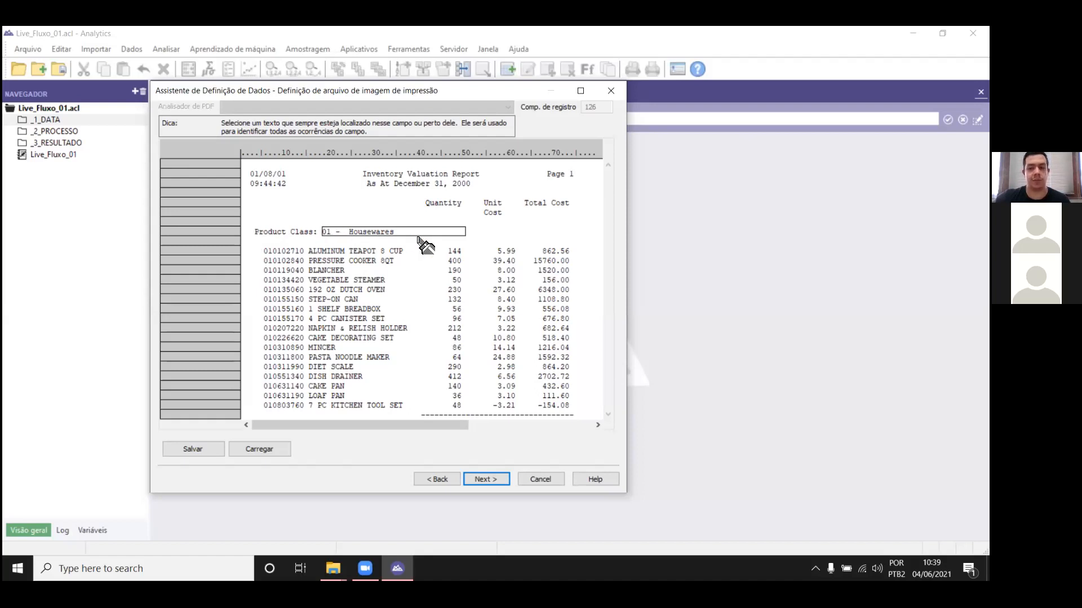
Step: Use the "Product Class:" label as the field's exact-match identifying text and define its record as a header (Cabeçalho)
drag(257, 234, 317, 235)
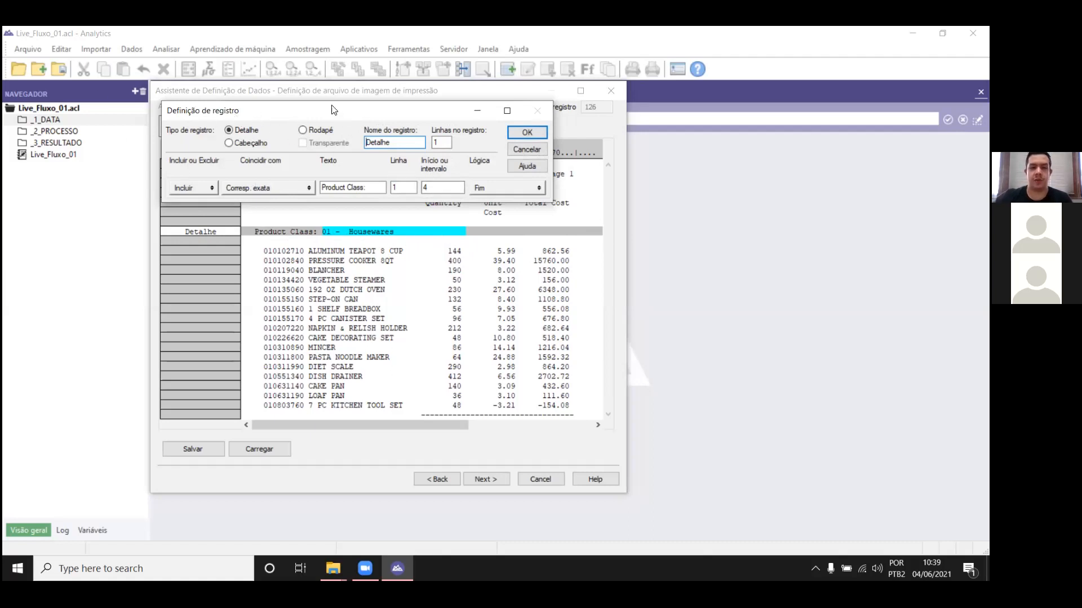
drag(344, 113, 423, 125)
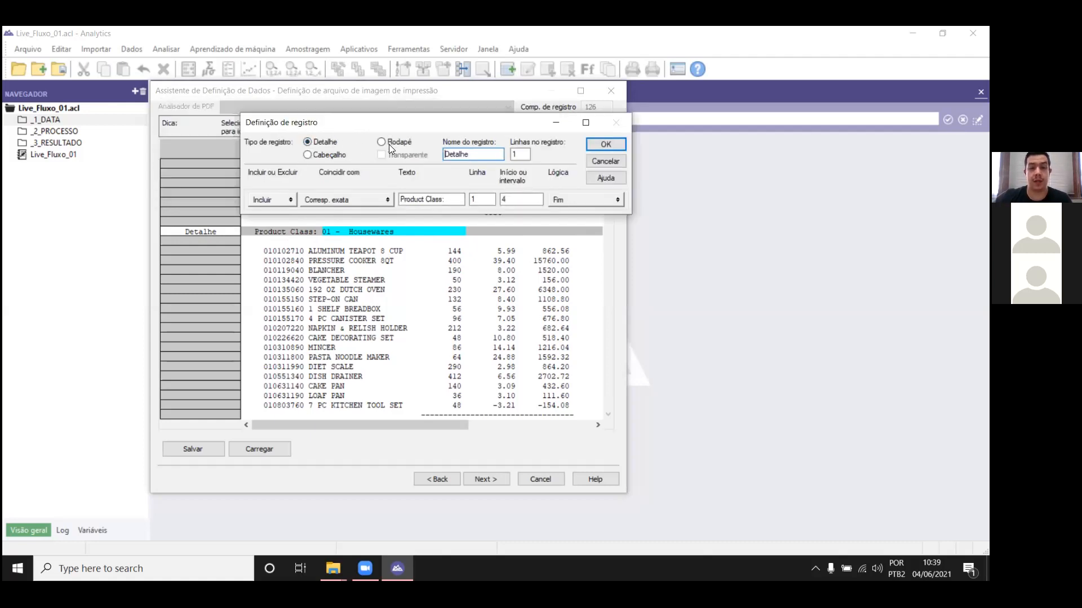
click(312, 155)
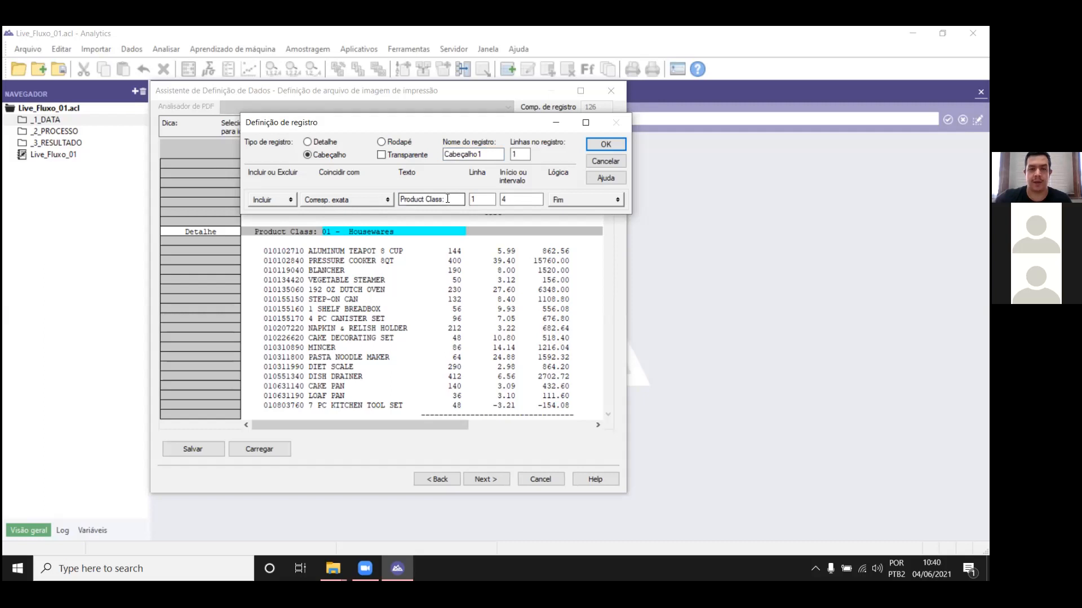
drag(446, 198, 398, 200)
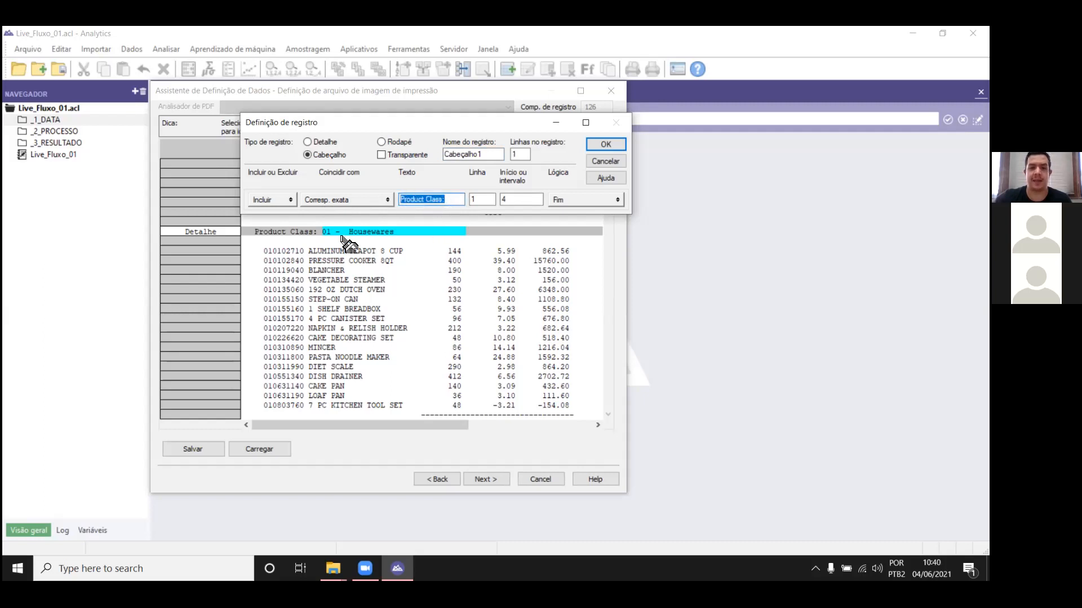
click(595, 144)
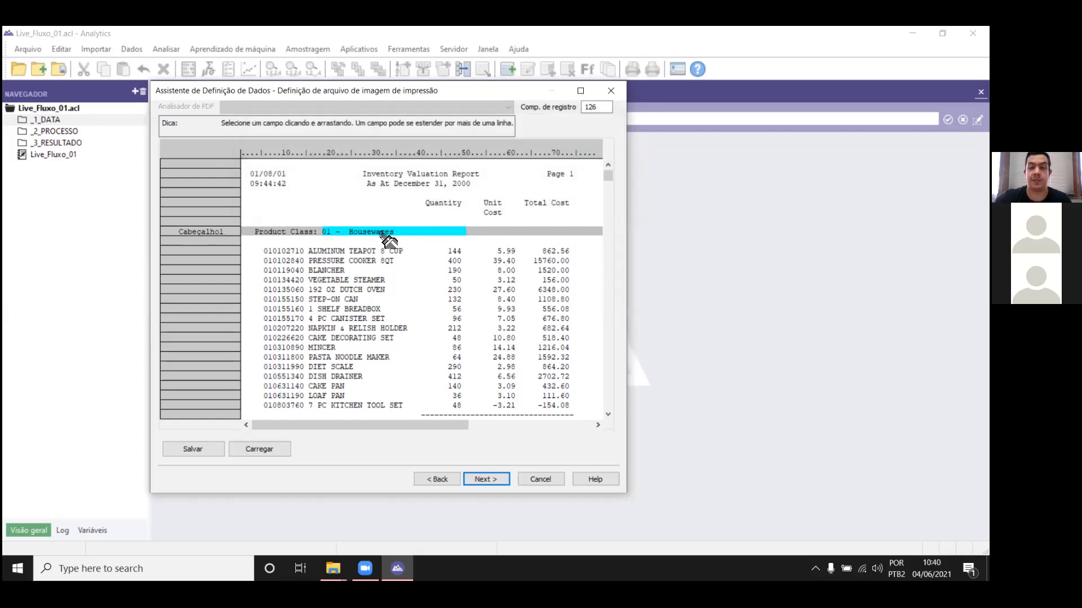
Step: Define a character field named Product Number over the first product code, 010102710, as part of a new record
mouse_move(608, 176)
mouse_down()
mouse_move(615, 277)
mouse_move(601, 166)
mouse_up()
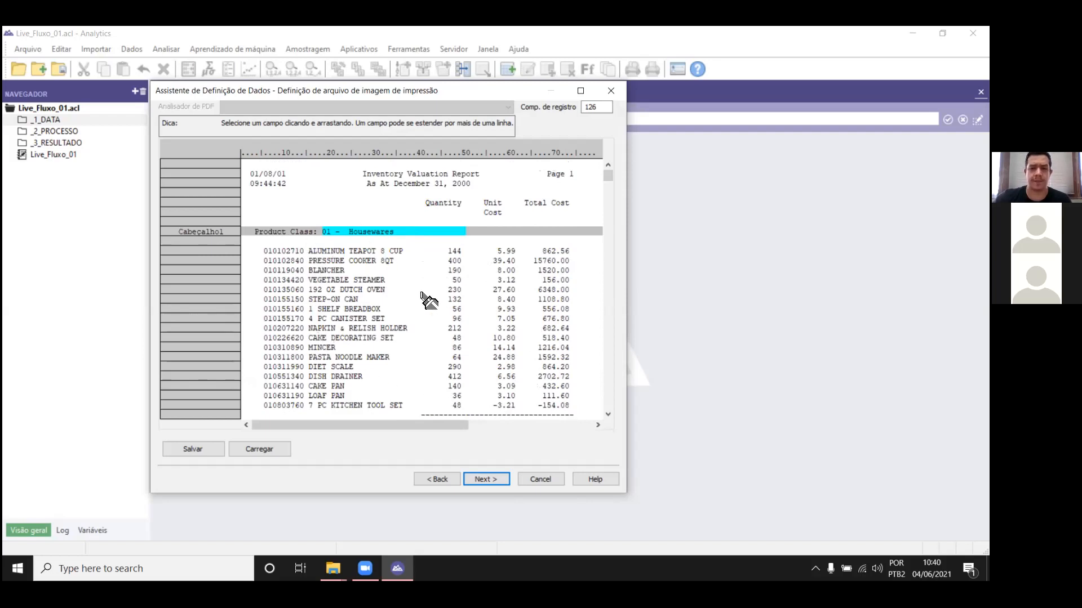
drag(264, 252, 304, 257)
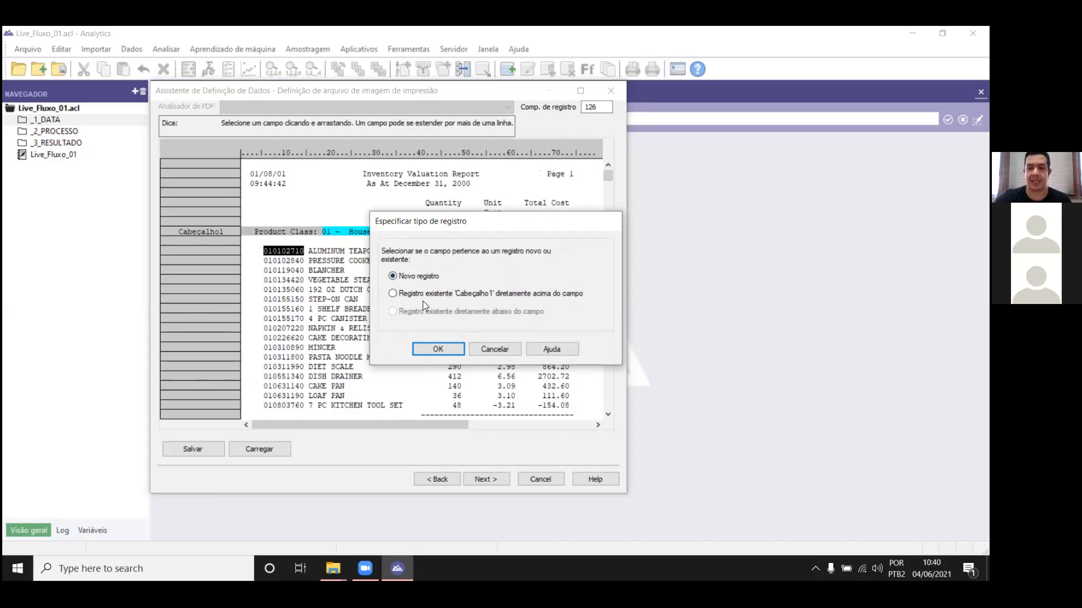
click(438, 349)
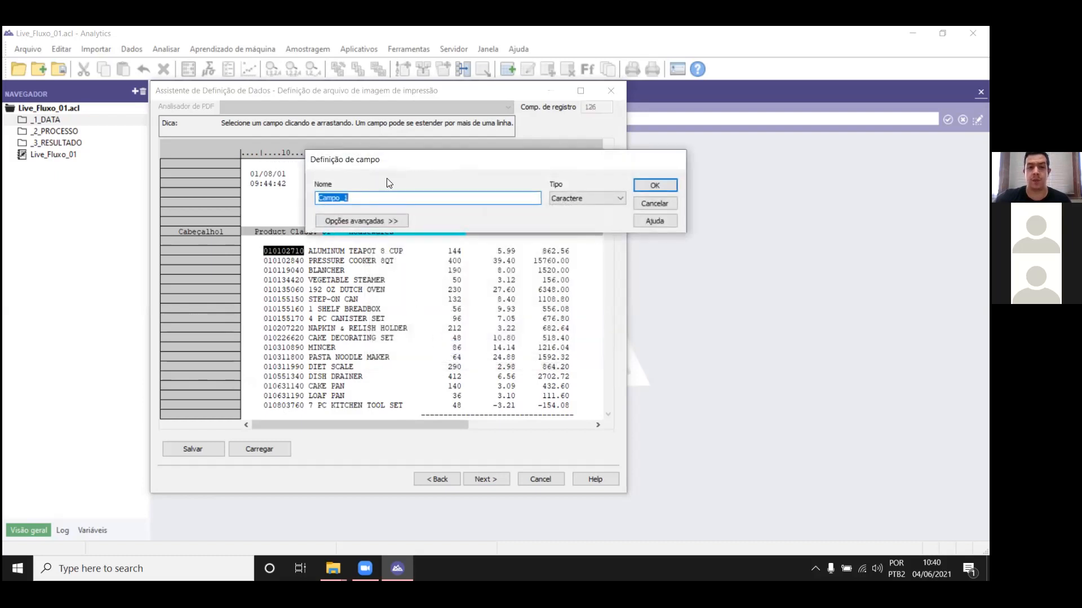
click(372, 194)
double_click(371, 195)
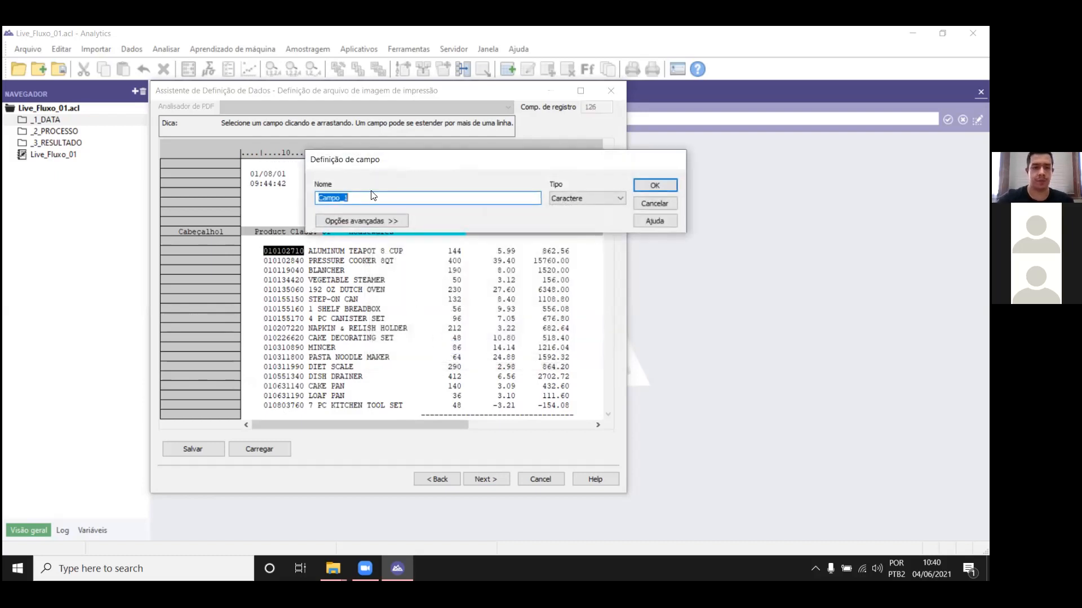
text(PR)
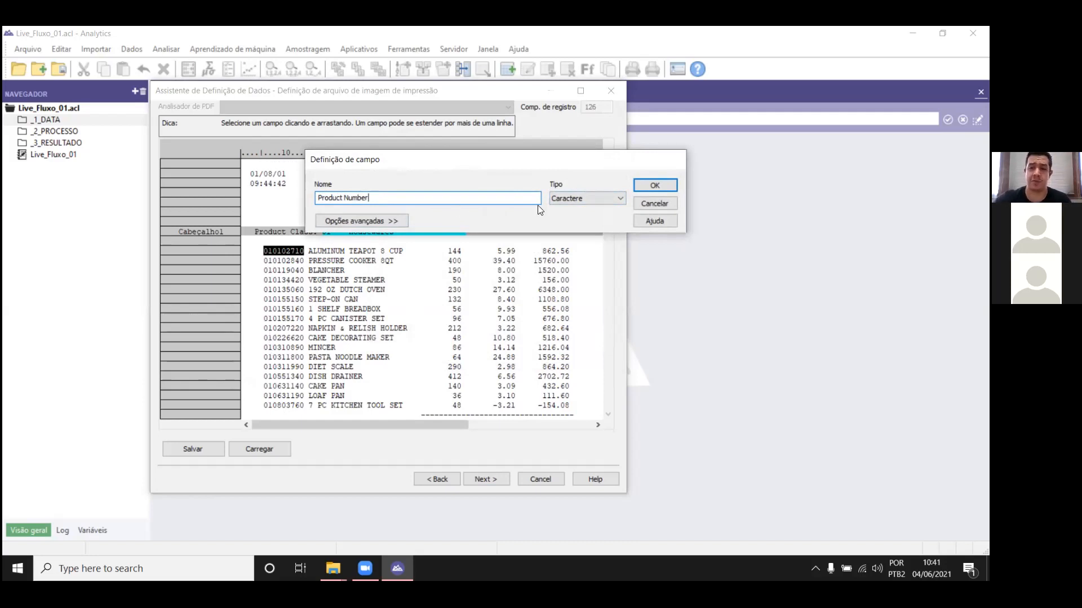
click(654, 187)
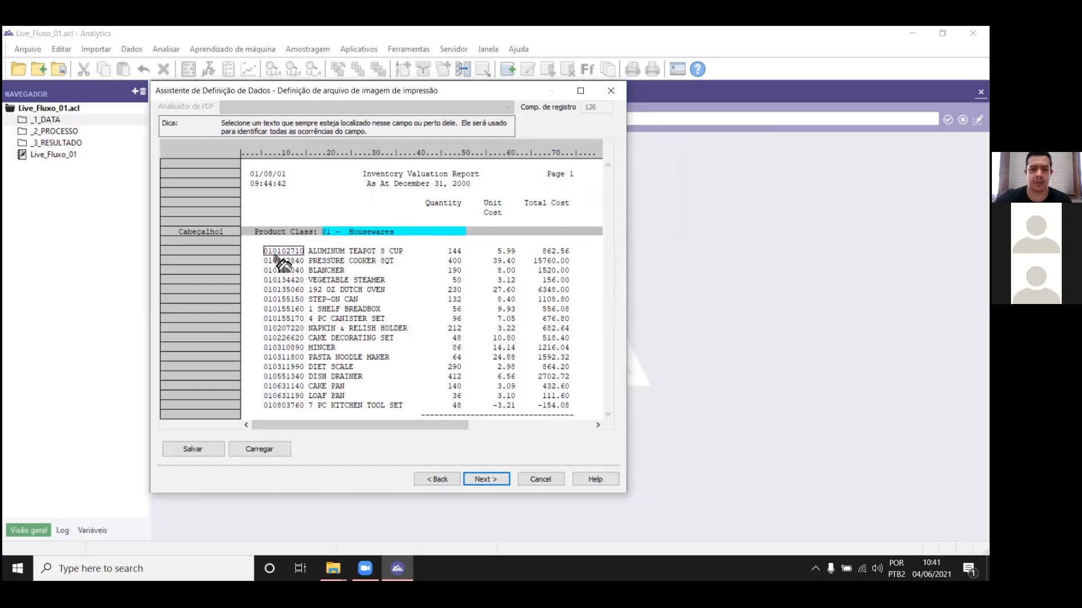
Step: Identify the product-code record with the 010102710 text using a Numérico match, and define it as a detail (Detalhe) record
drag(266, 251, 305, 258)
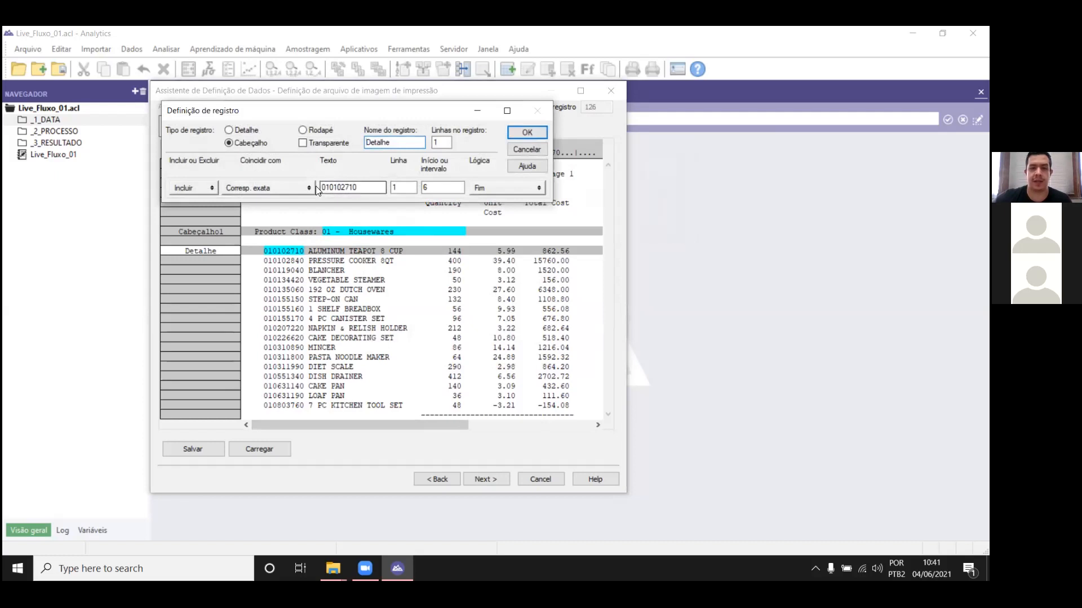
click(399, 188)
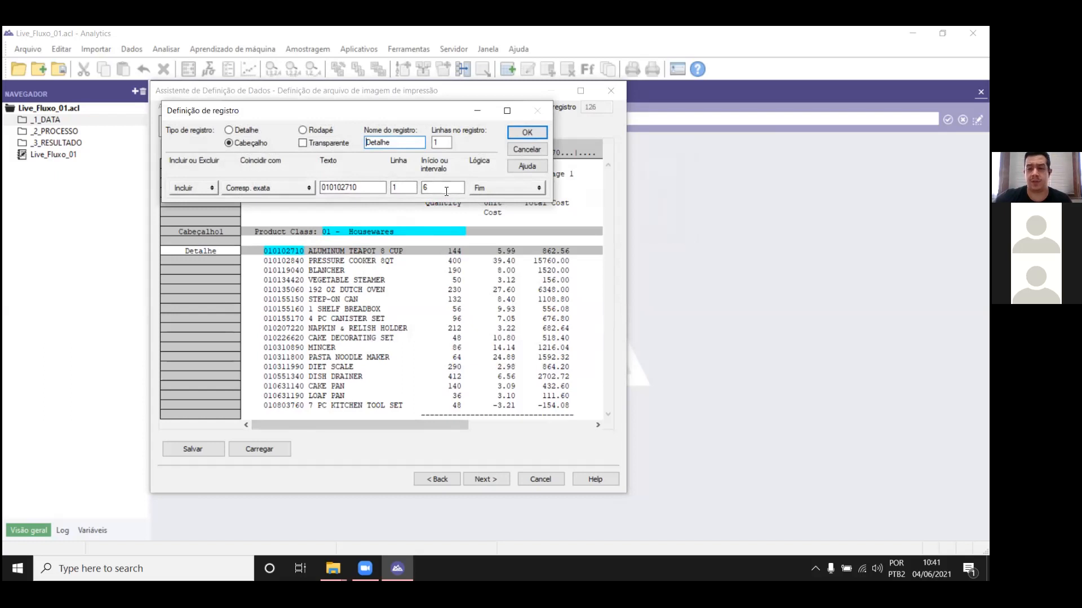
click(288, 188)
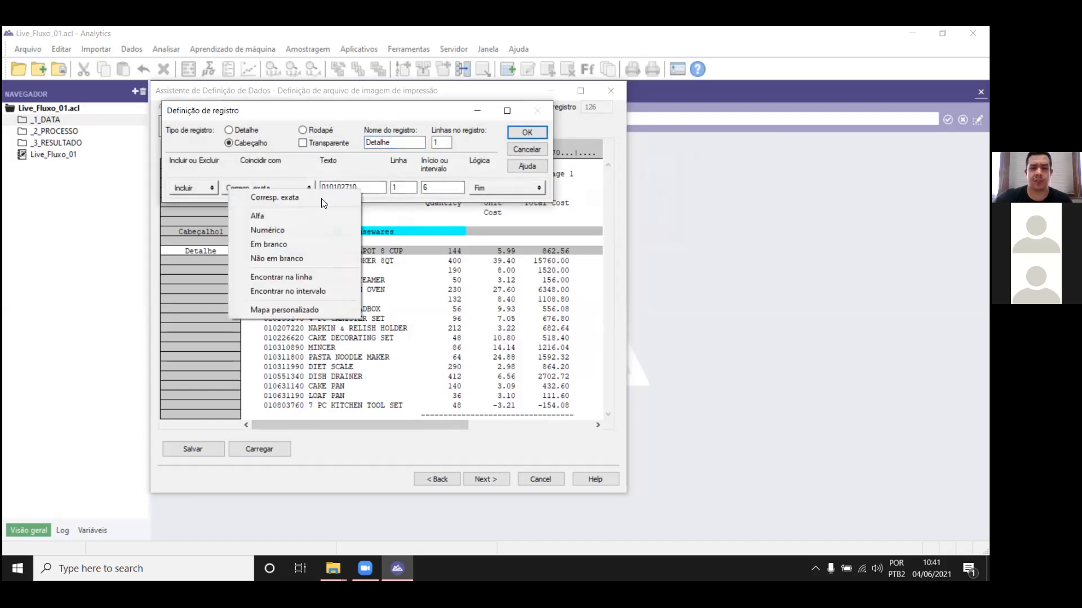
click(299, 231)
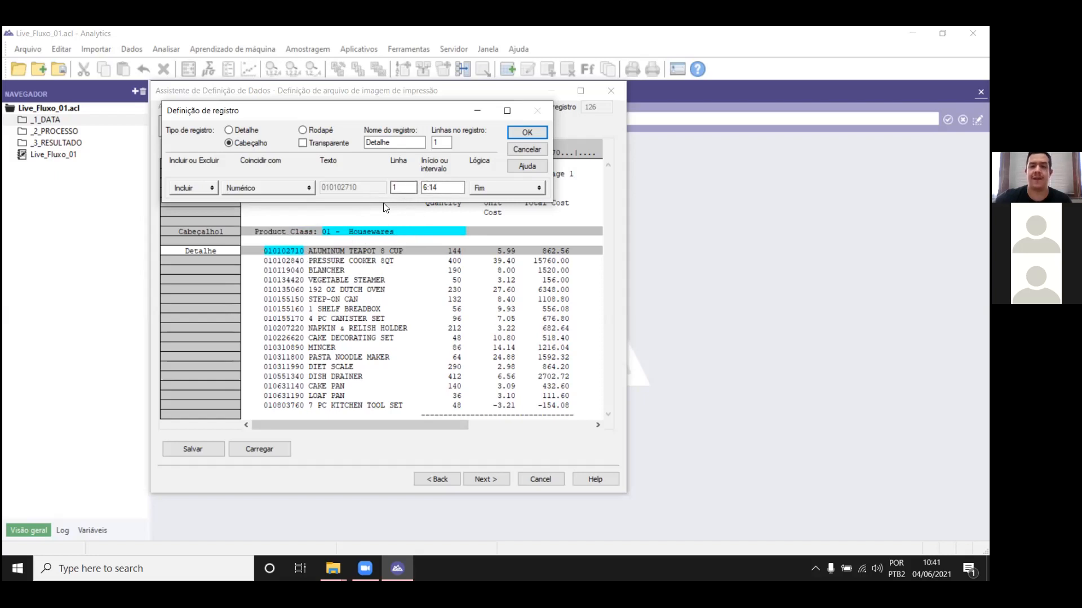
click(248, 132)
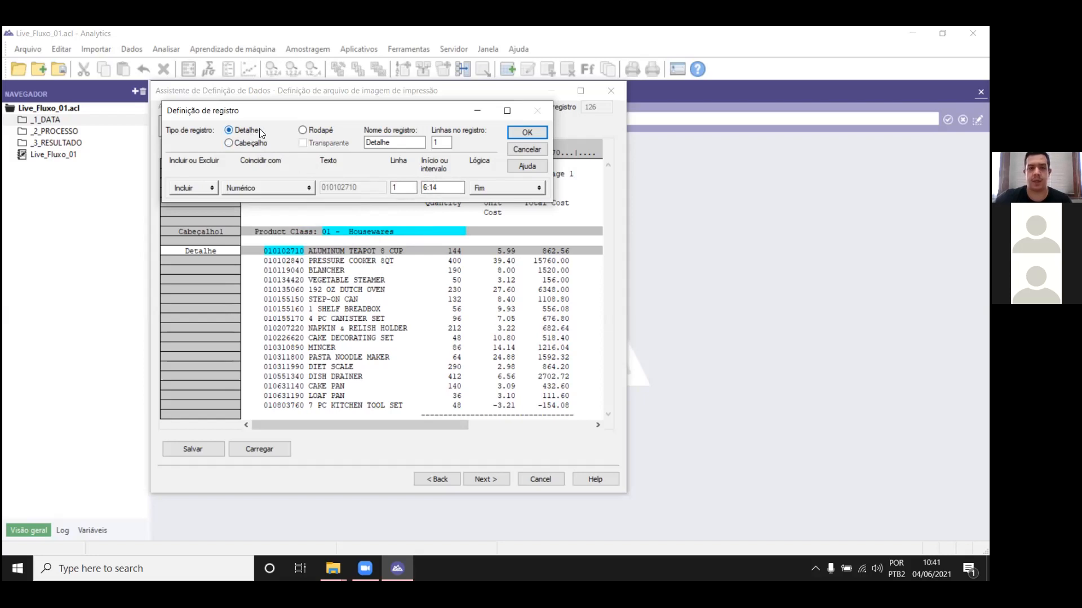
click(527, 136)
Step: Define a character field named Product Description over the first product description, ALUMINUM TEAPOT 8 CUP, in the detail record
mouse_move(607, 178)
mouse_down()
mouse_move(618, 231)
mouse_move(620, 181)
mouse_up()
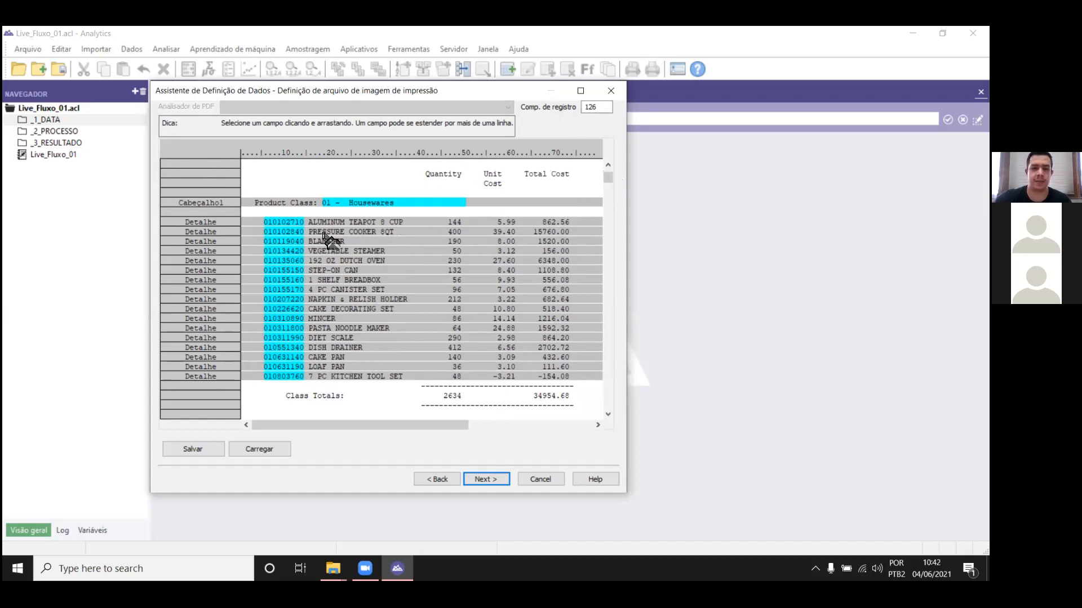
drag(309, 221, 418, 222)
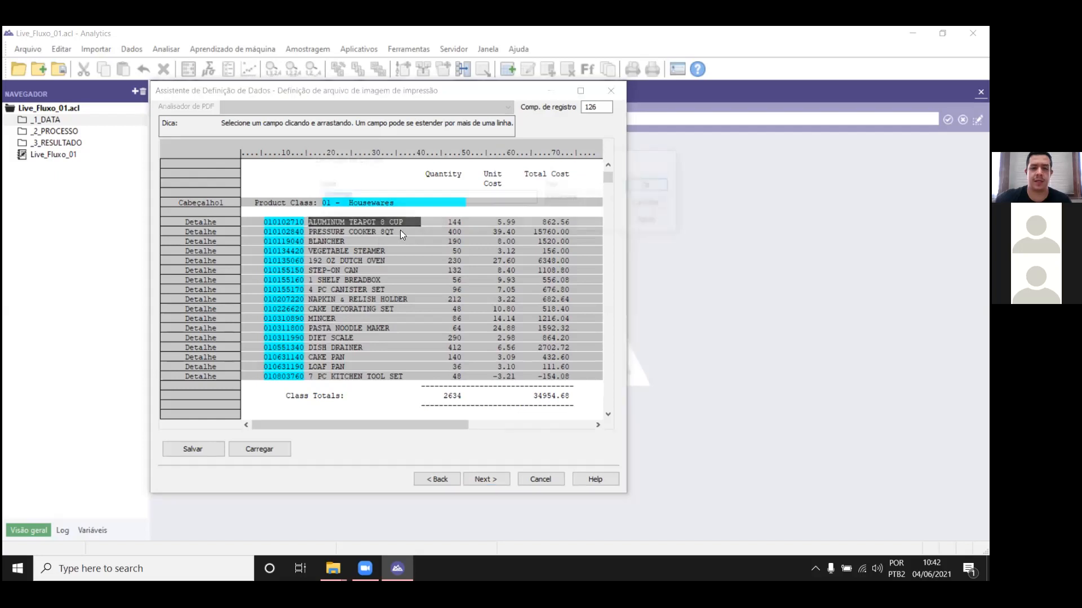
text(PRod)
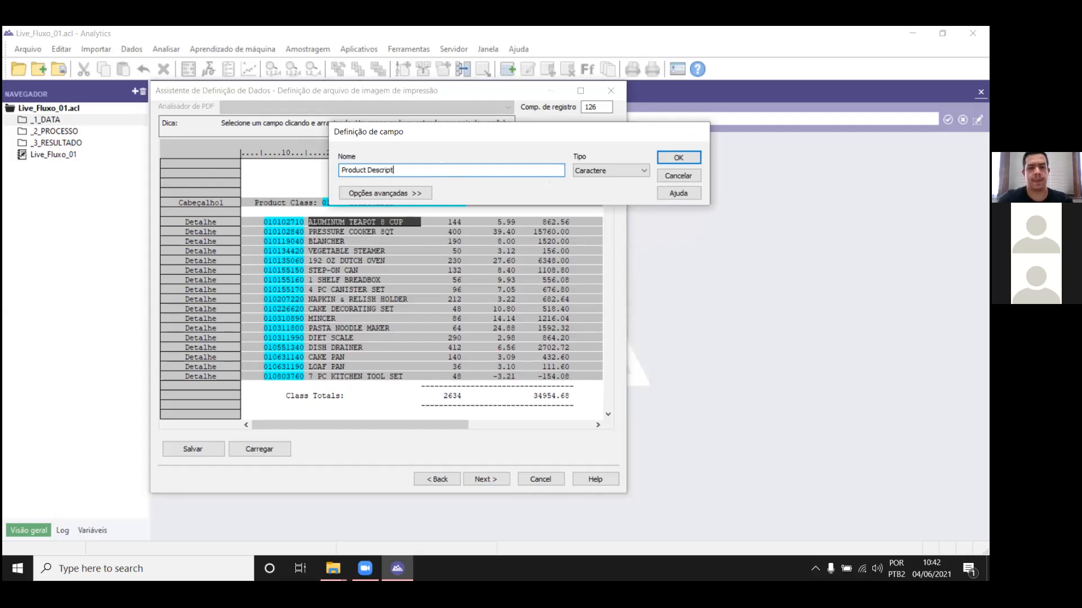
key(Return)
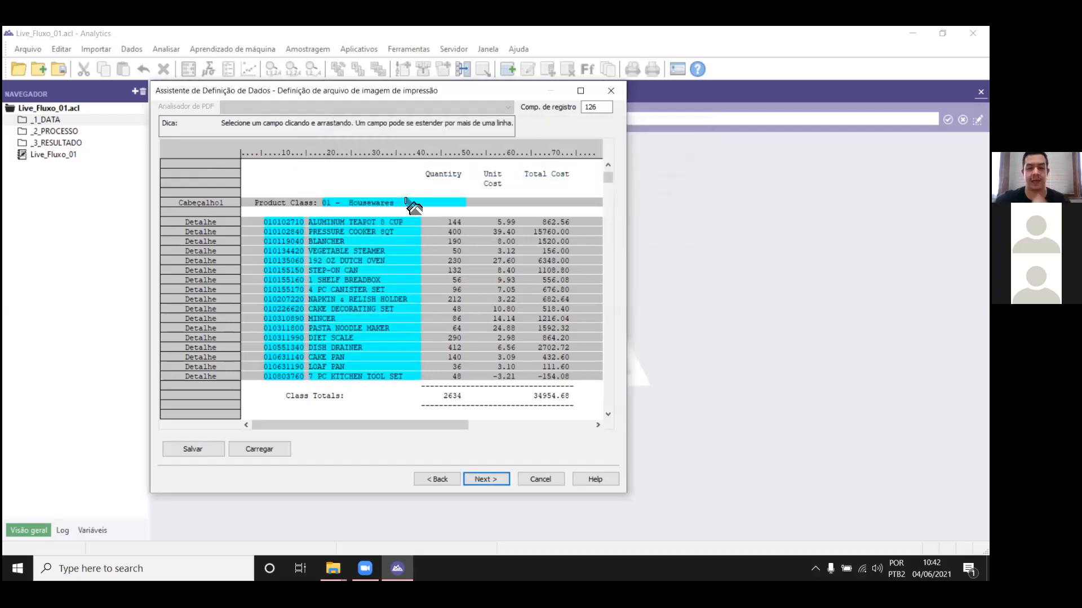
Step: Define a numeric (Numérico) field named Quantity over the first detail line's quantity value
scroll(605, 197, down, 10)
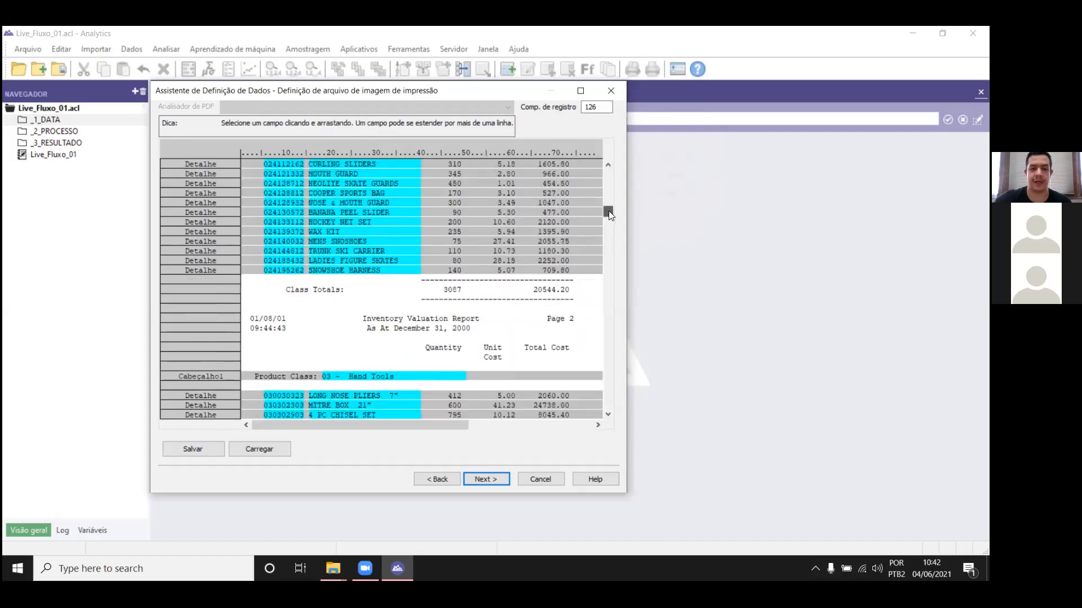
scroll(613, 180, up, 10)
scroll(620, 179, down, 1)
scroll(619, 179, up, 1)
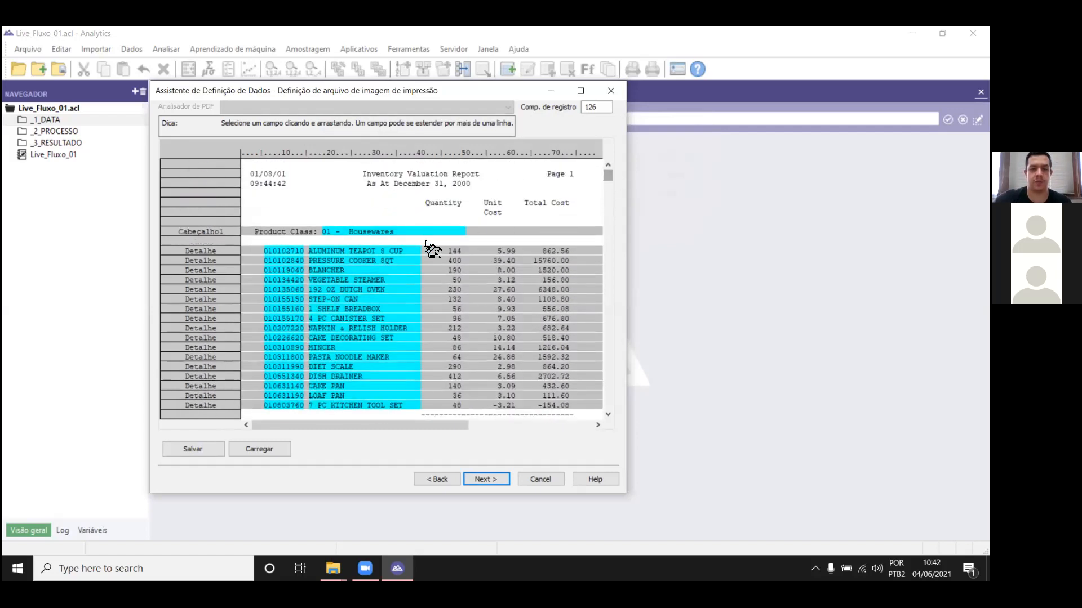
drag(431, 250, 461, 253)
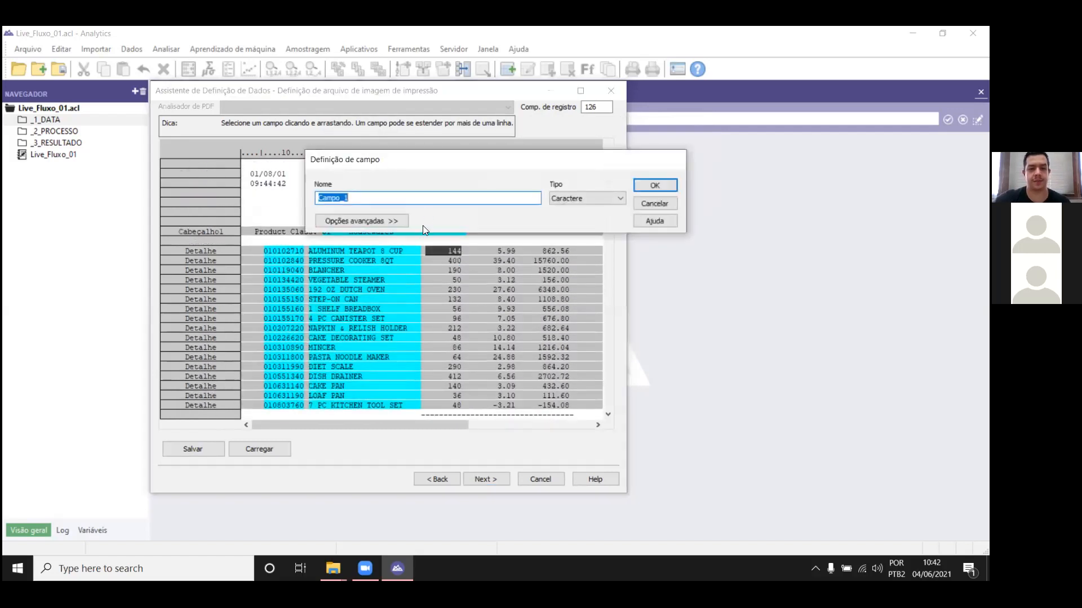
text(Quantity)
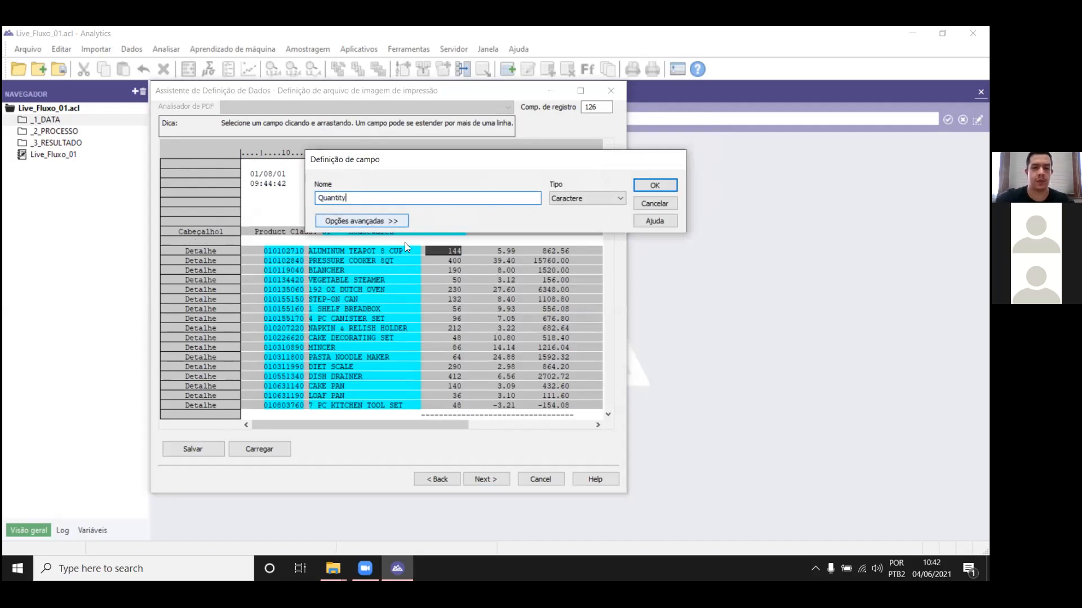
click(574, 199)
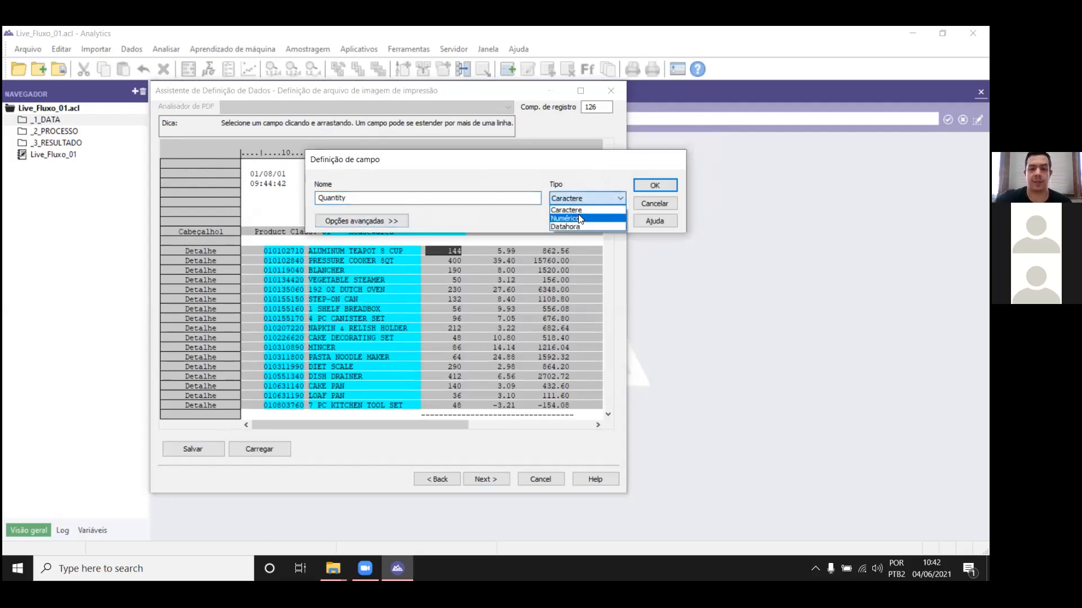
click(580, 219)
click(659, 186)
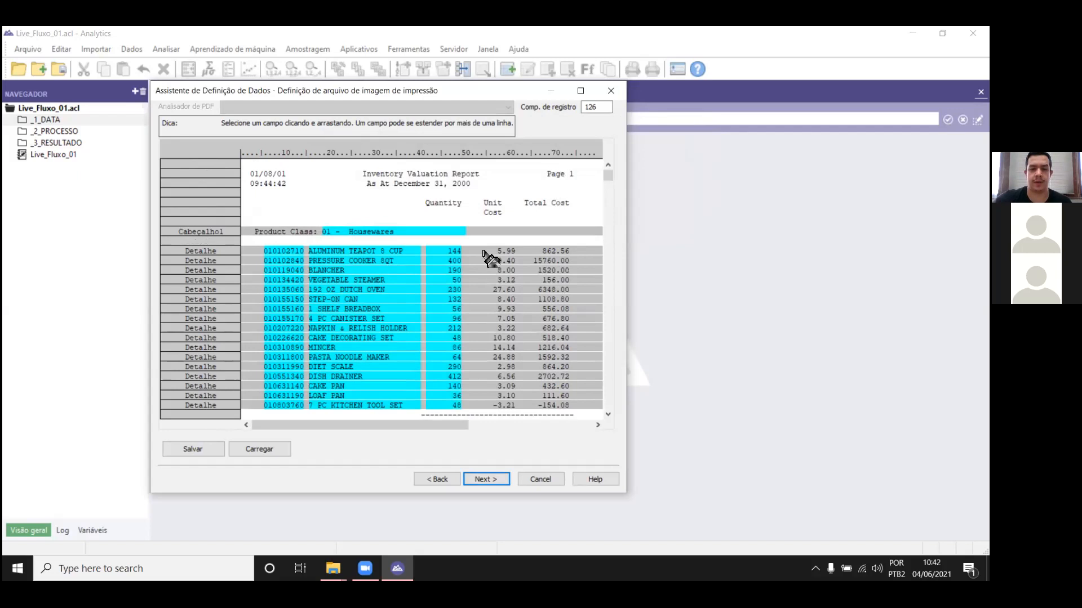
Step: Define a numeric (Numérico) field named Unity Cost over the first detail line's unit cost value
drag(476, 248, 514, 255)
click(573, 196)
click(564, 215)
text(U)
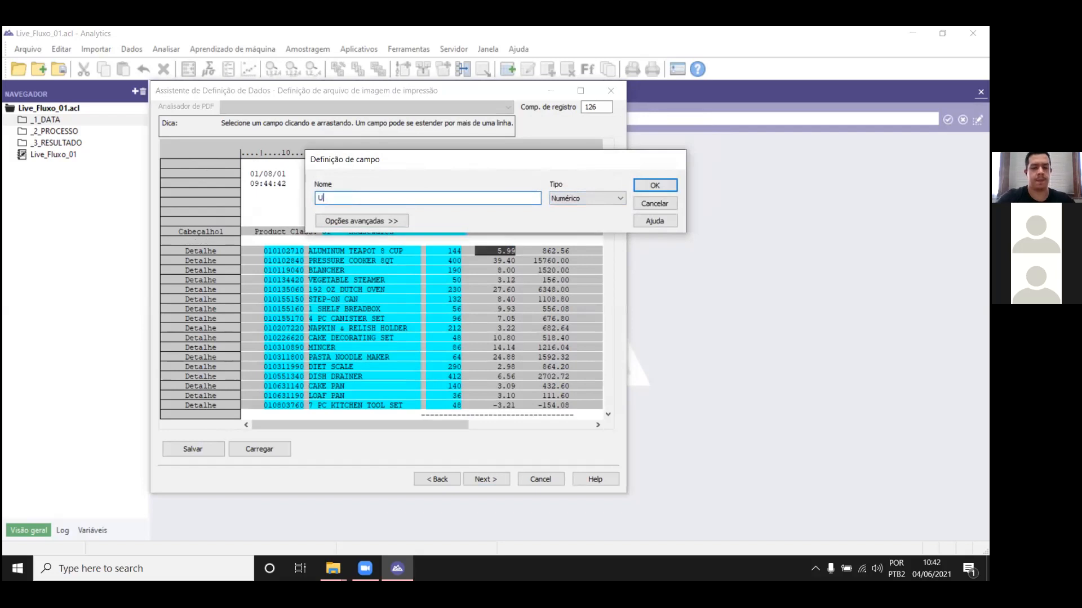
text(nity Cost)
key(Return)
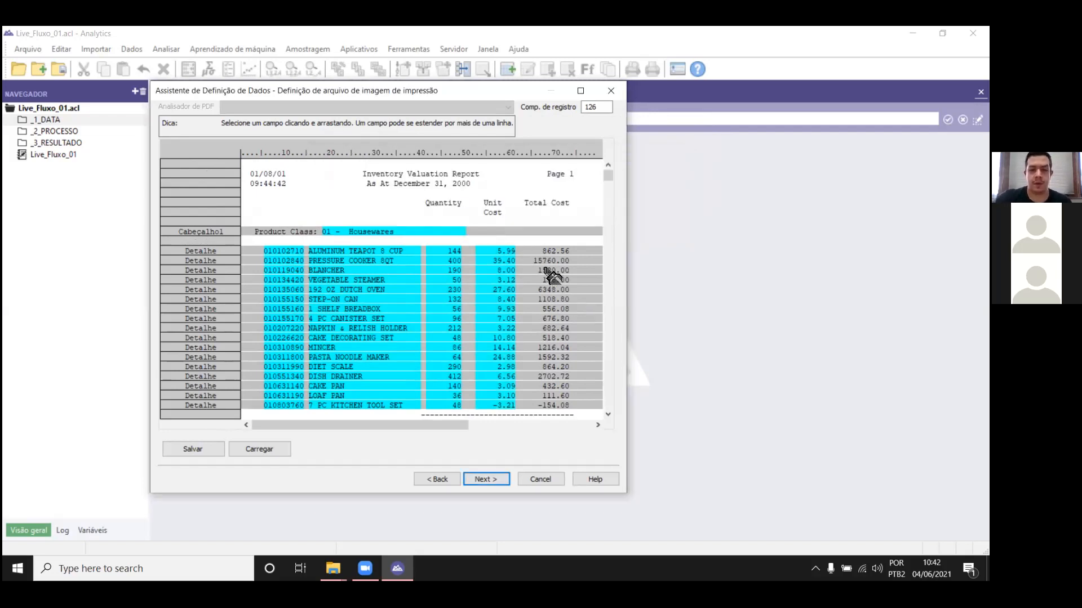
Step: Define a numeric (Numérico) field named Total Cost over the first detail line's total cost value
drag(524, 248, 569, 253)
text(Total Cost)
click(599, 199)
click(599, 210)
click(669, 185)
Step: Check the captured records, accept the report definition and save the data file as Sample Print Image in the PROJETO folder
drag(610, 176, 601, 183)
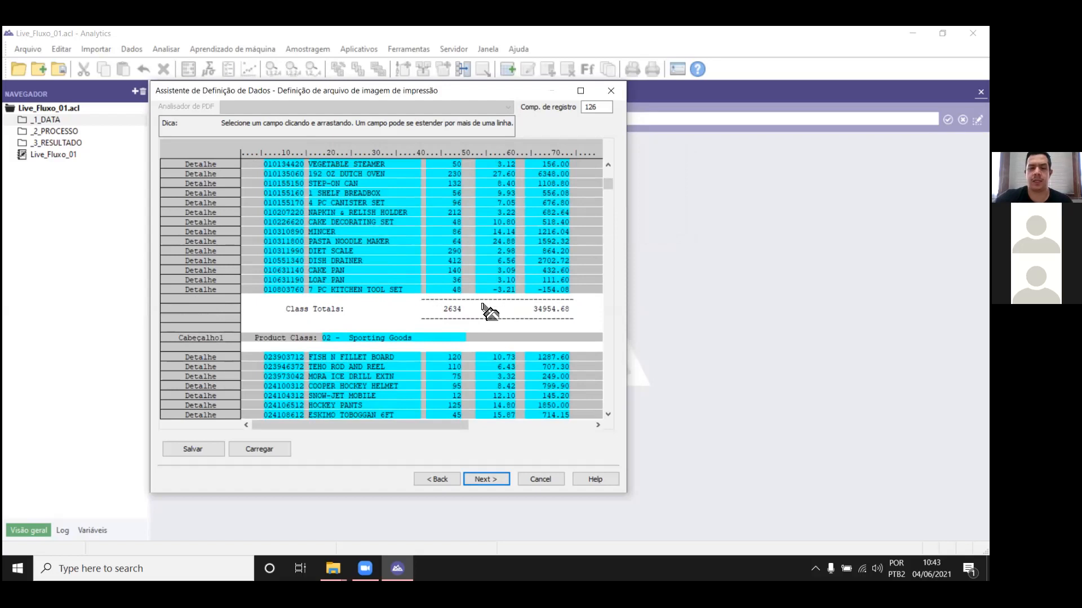
scroll(608, 183, up, 2)
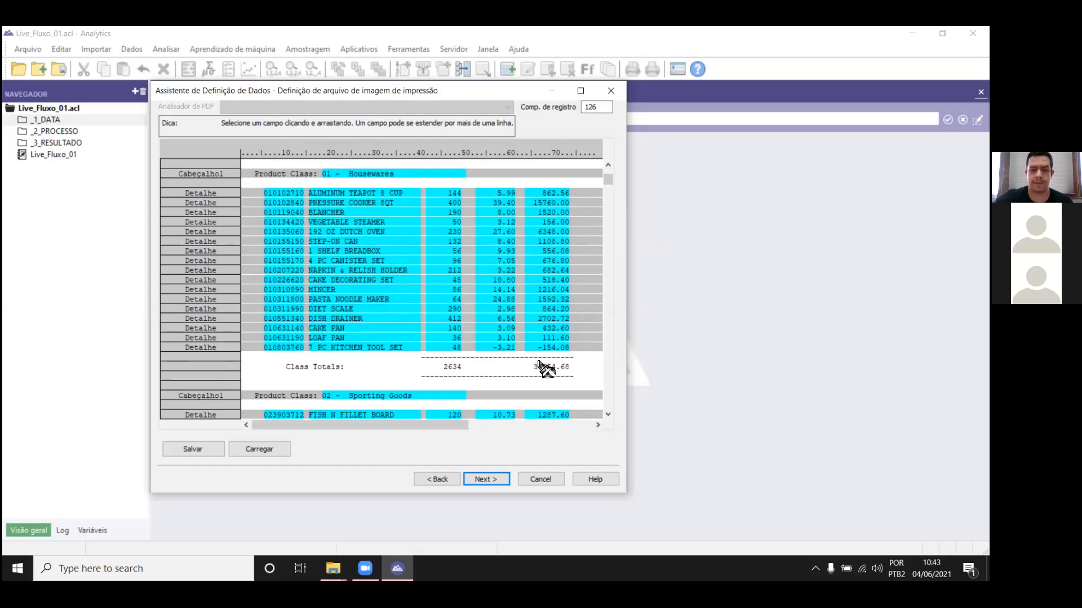
drag(607, 189, 621, 169)
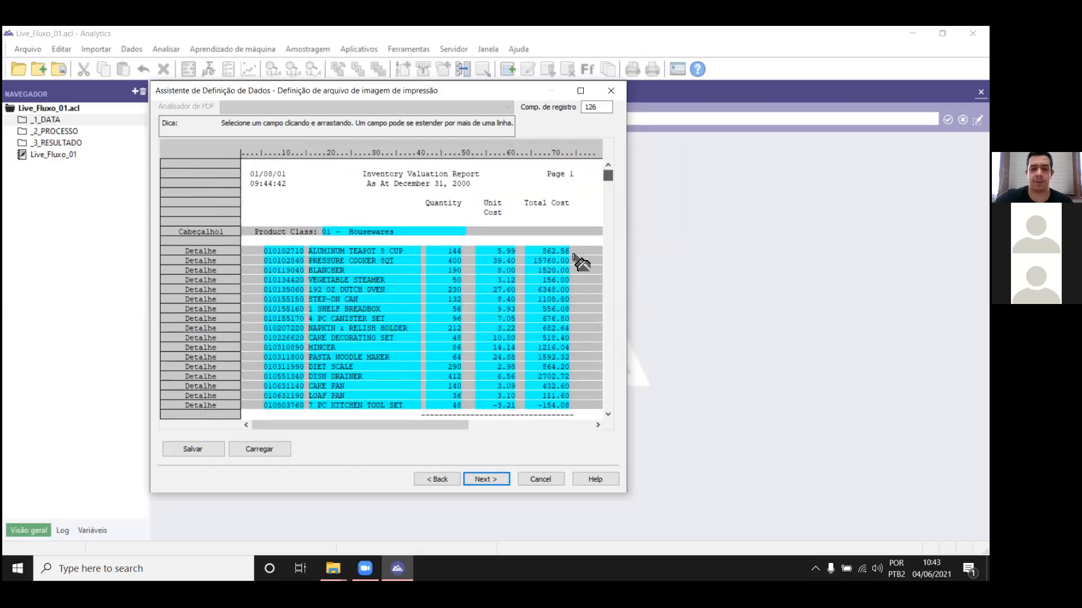
click(501, 484)
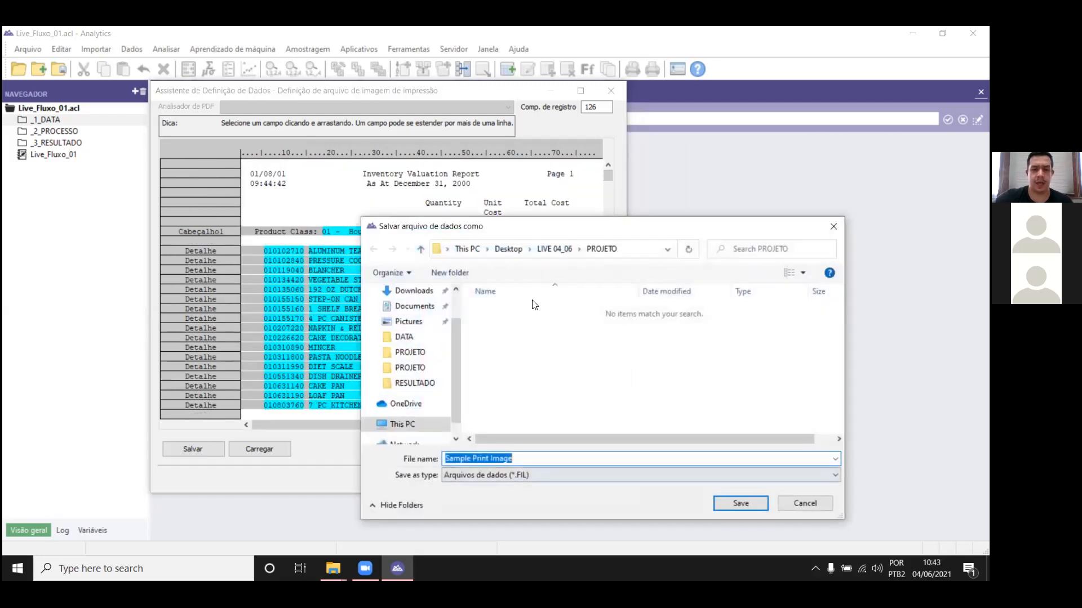
click(557, 251)
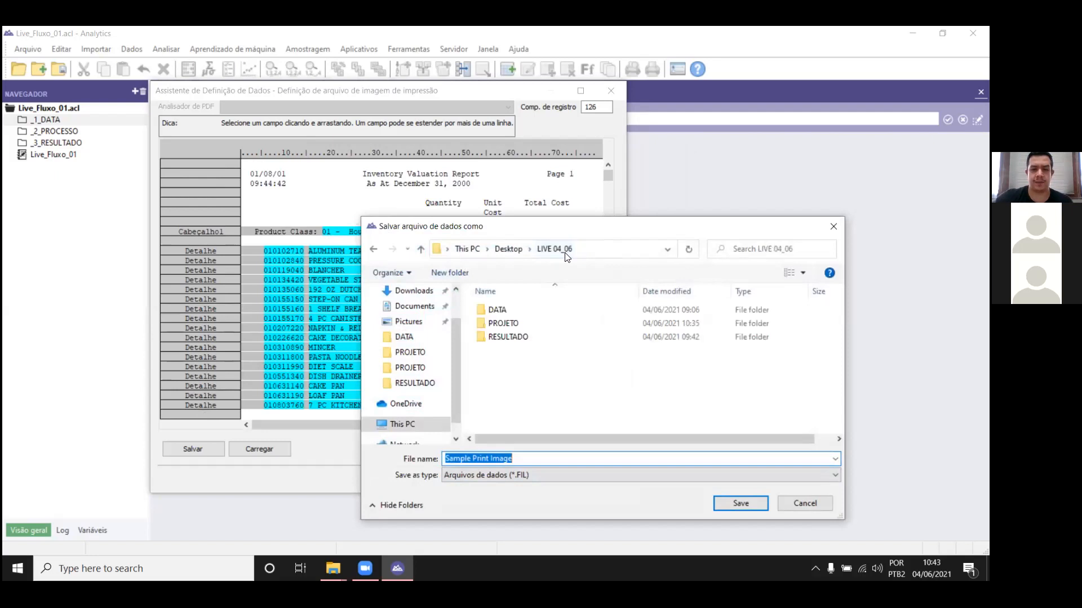
double_click(503, 323)
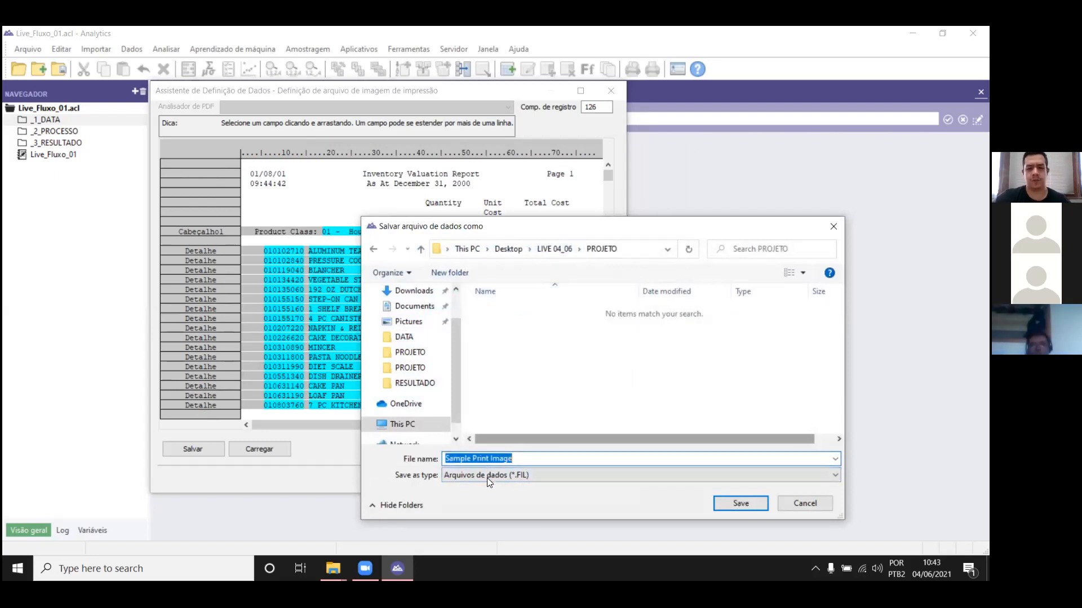
click(724, 509)
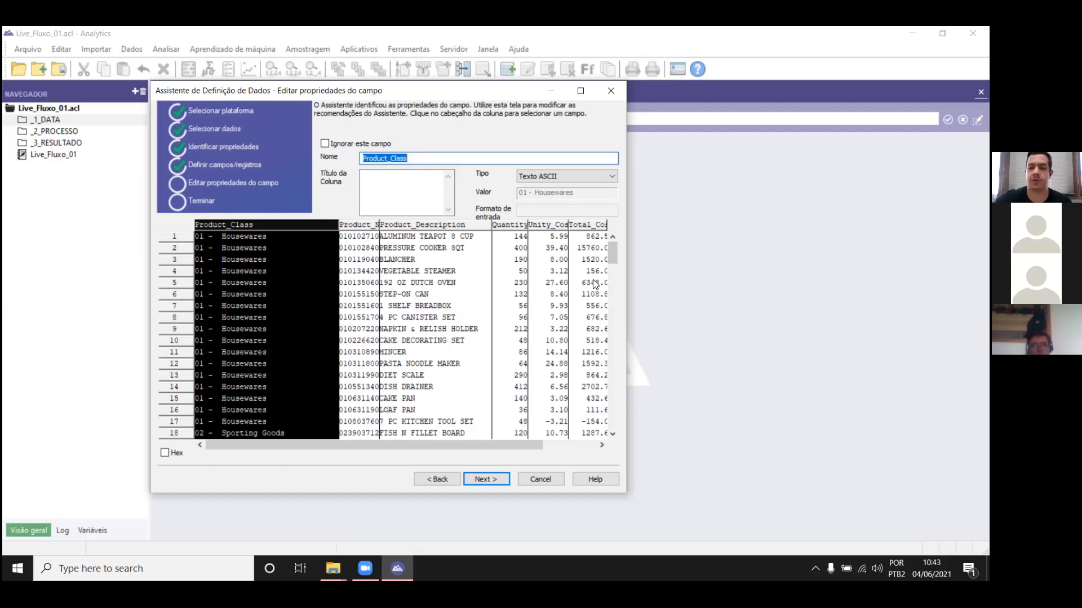
Step: Review the field properties and set the decimals of the Unity_Cost and Total_Cost fields to 2
click(359, 226)
click(438, 226)
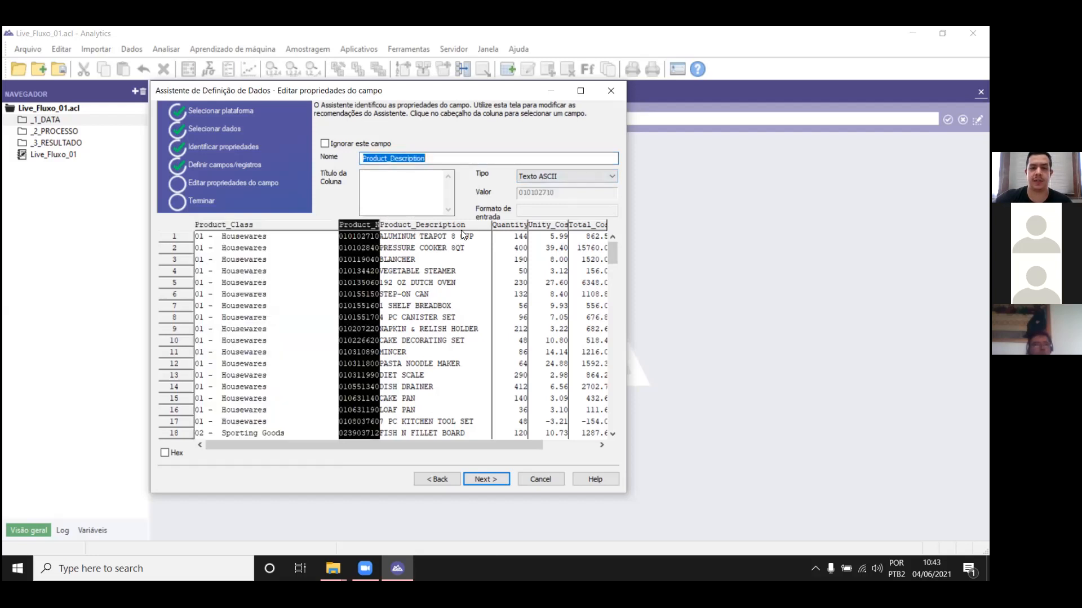
click(512, 226)
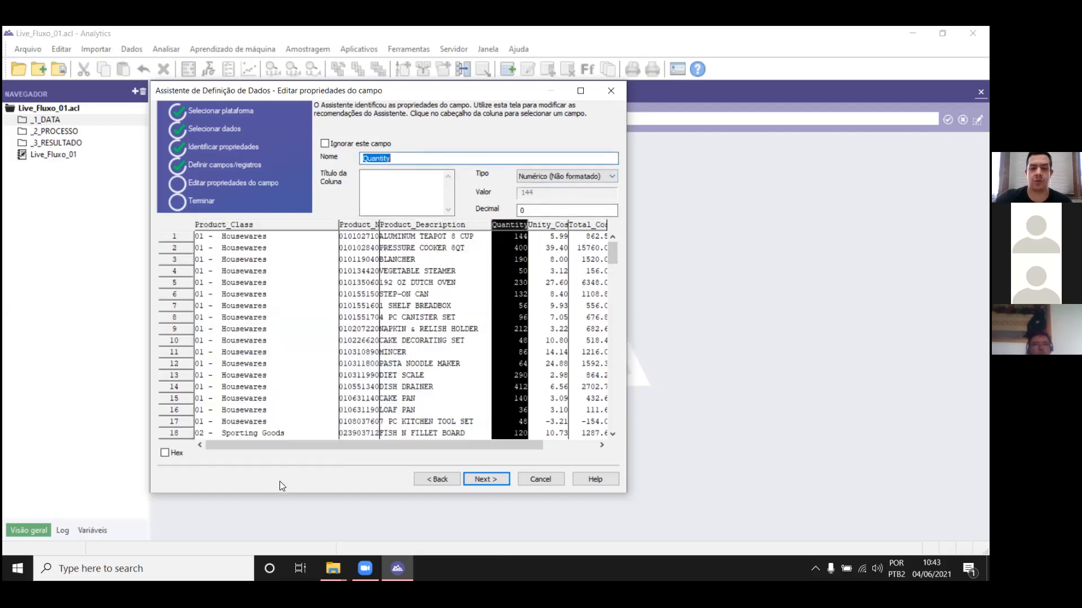
drag(341, 450, 428, 445)
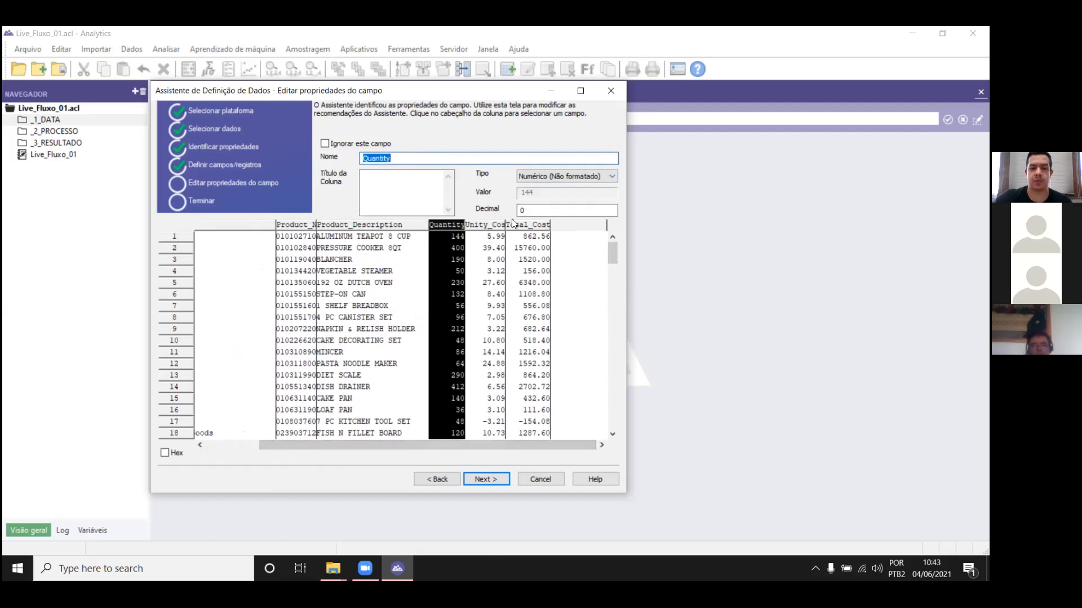
click(489, 246)
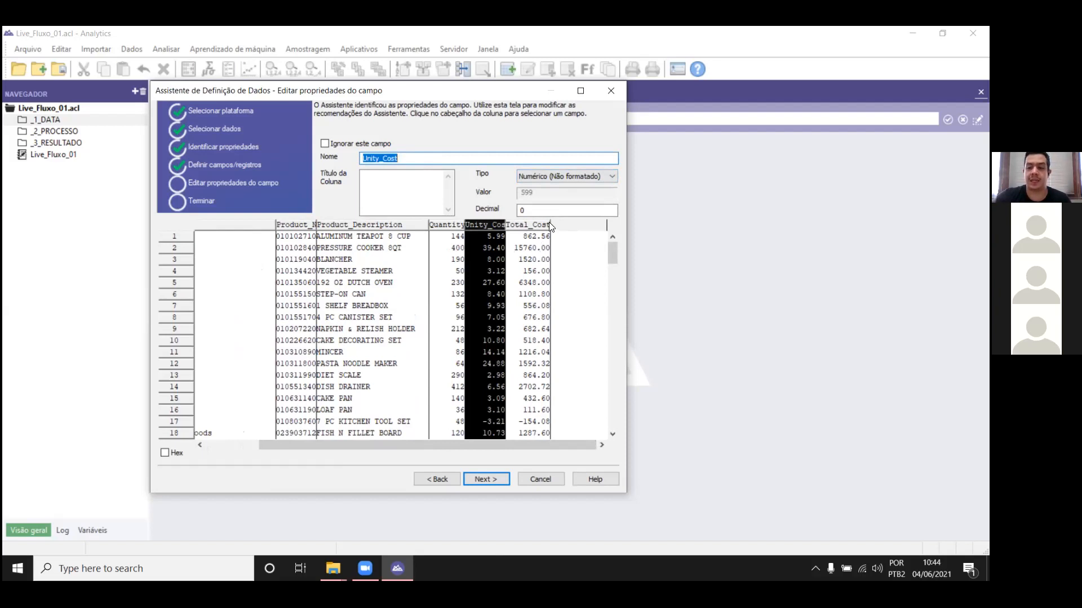
drag(533, 211, 469, 211)
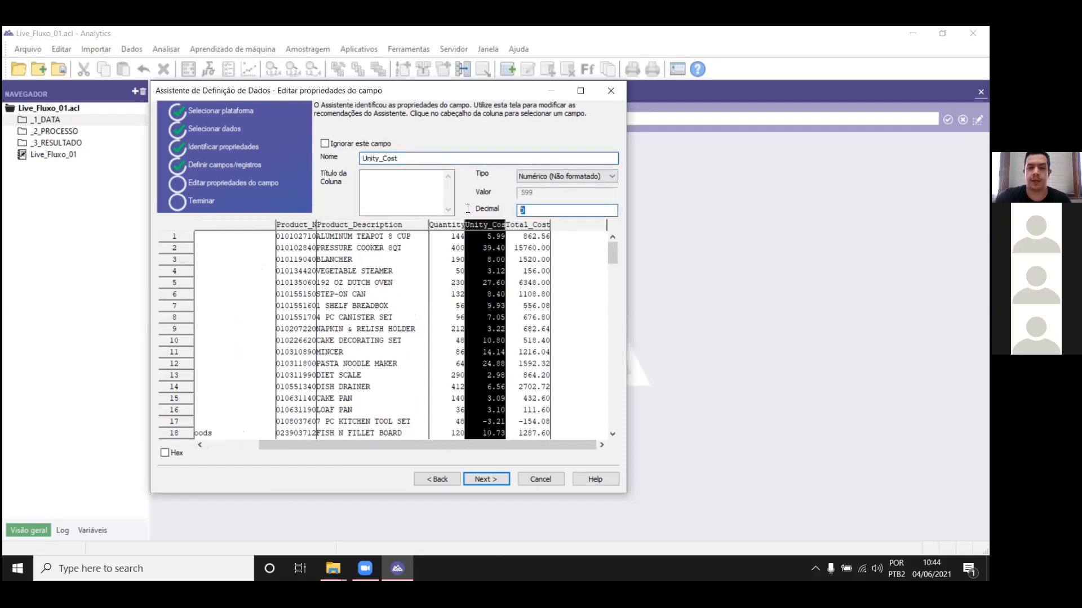
text(2)
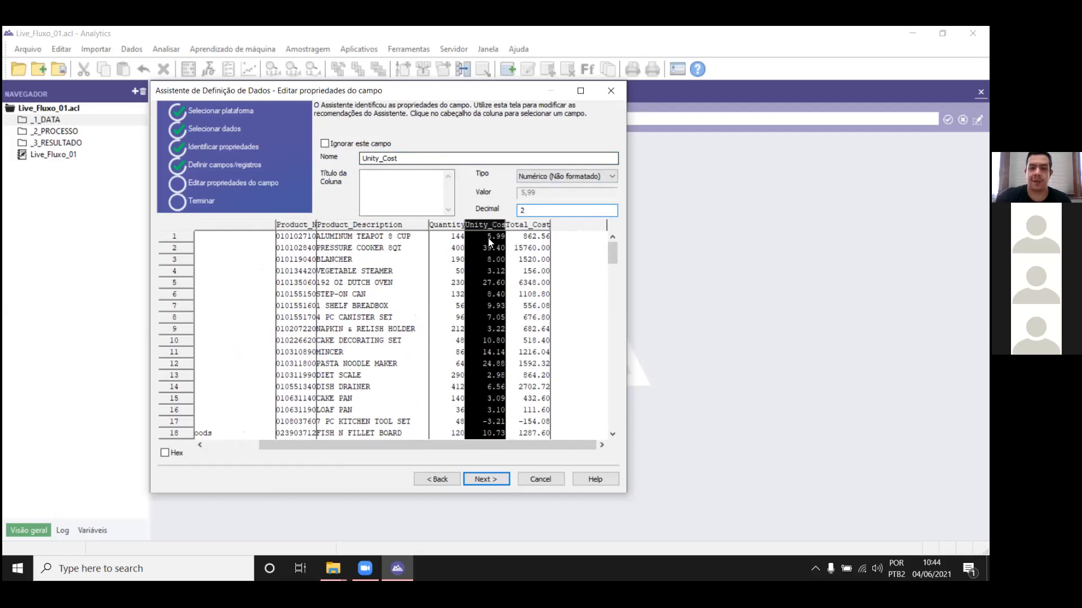
click(535, 225)
drag(533, 211, 493, 217)
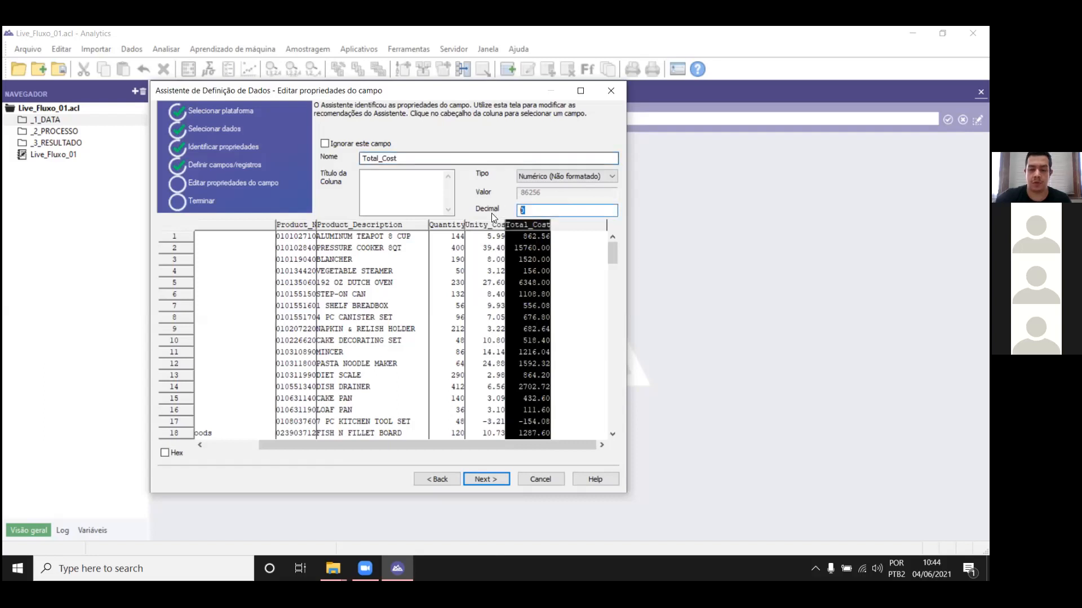
Step: Accept the field properties, finish the import and keep Sample_Print_Image as the table name
click(478, 479)
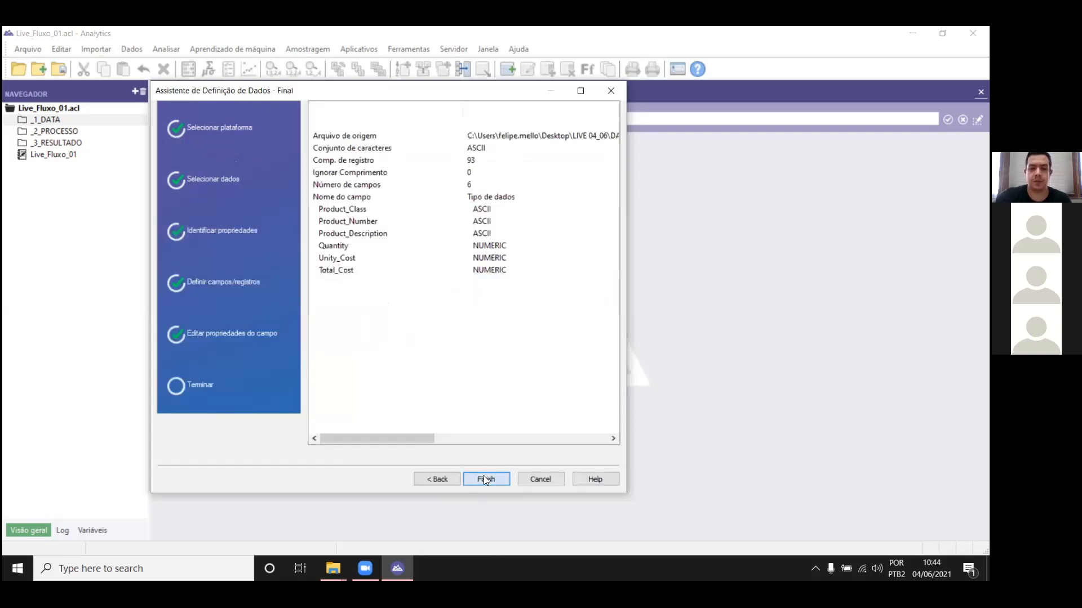
click(483, 478)
click(556, 279)
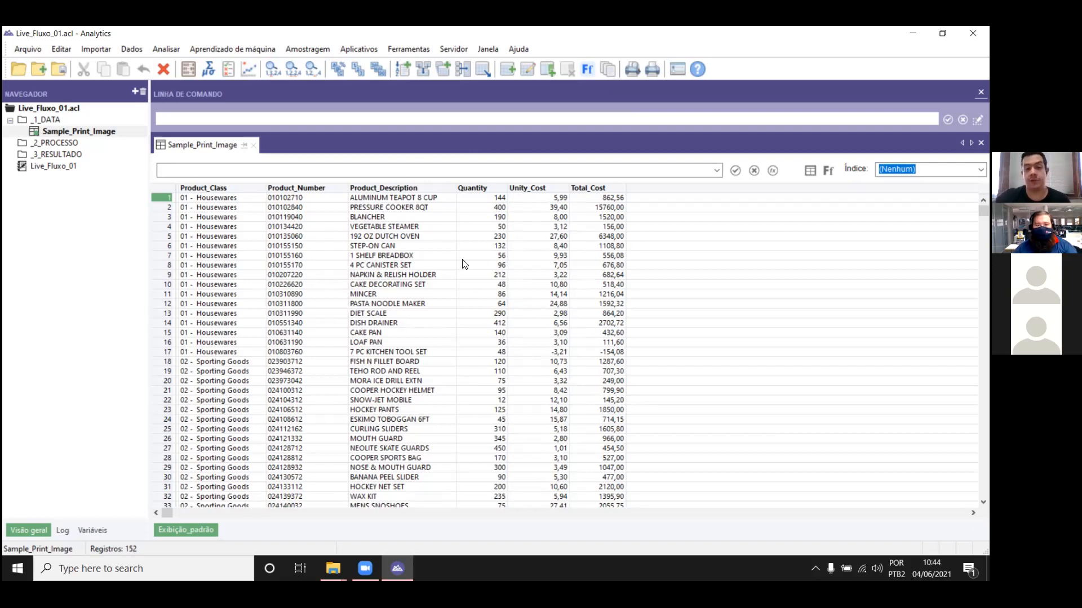
Step: Examine the field definitions in the Sample_Print_Image table layout and close the layout
click(459, 276)
click(527, 69)
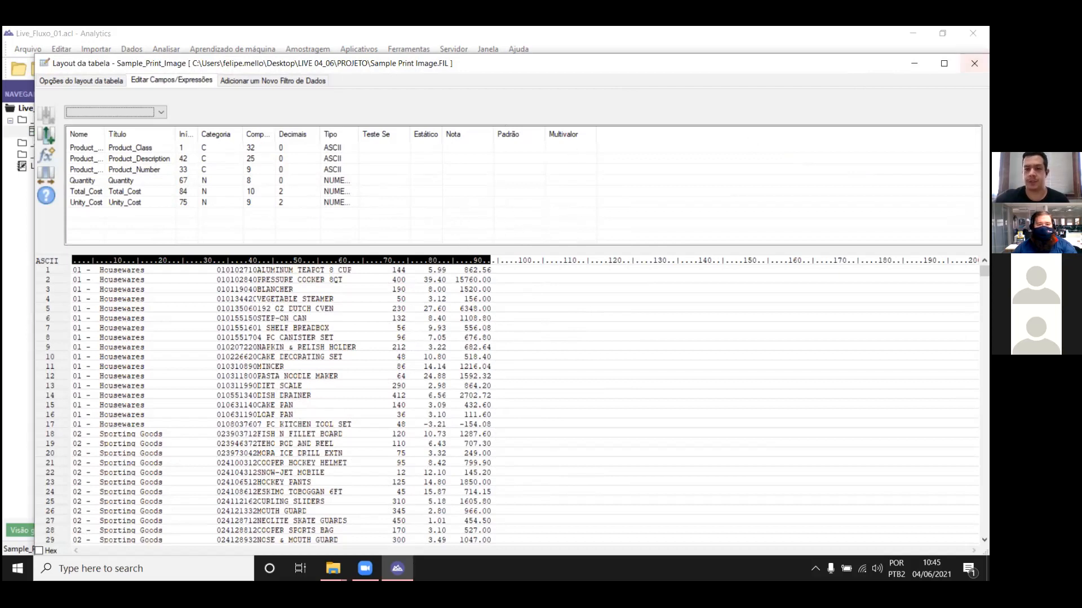
click(974, 63)
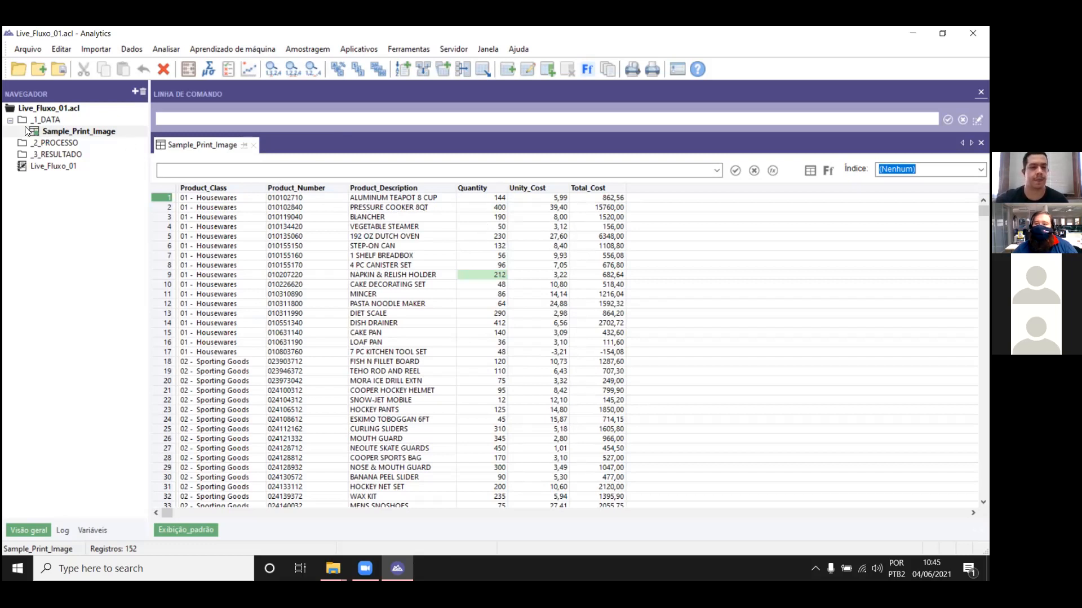
Step: Start a new table import in the _1_DATA folder, saving the changes to Sample_Print_Image, and choose a local disk file as the source
right_click(50, 122)
mouse_move(72, 131)
click(195, 133)
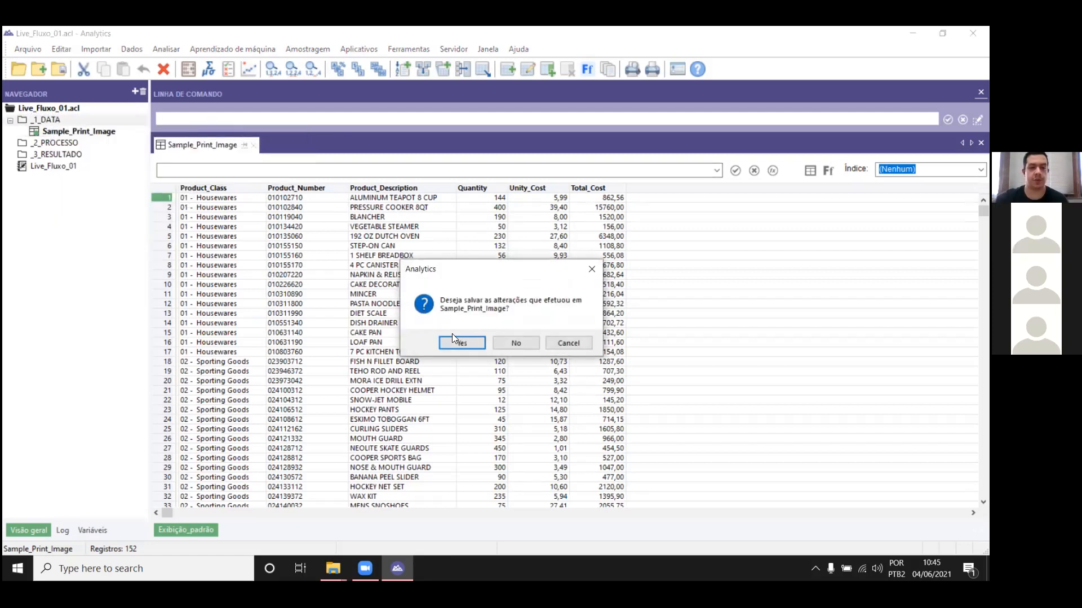
click(457, 346)
click(348, 429)
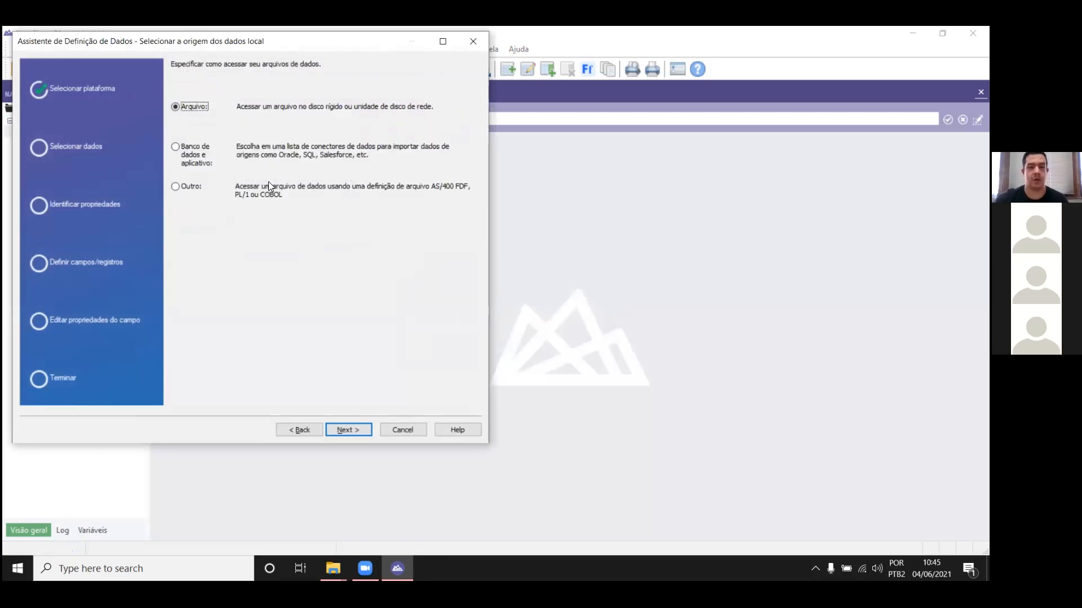
click(348, 429)
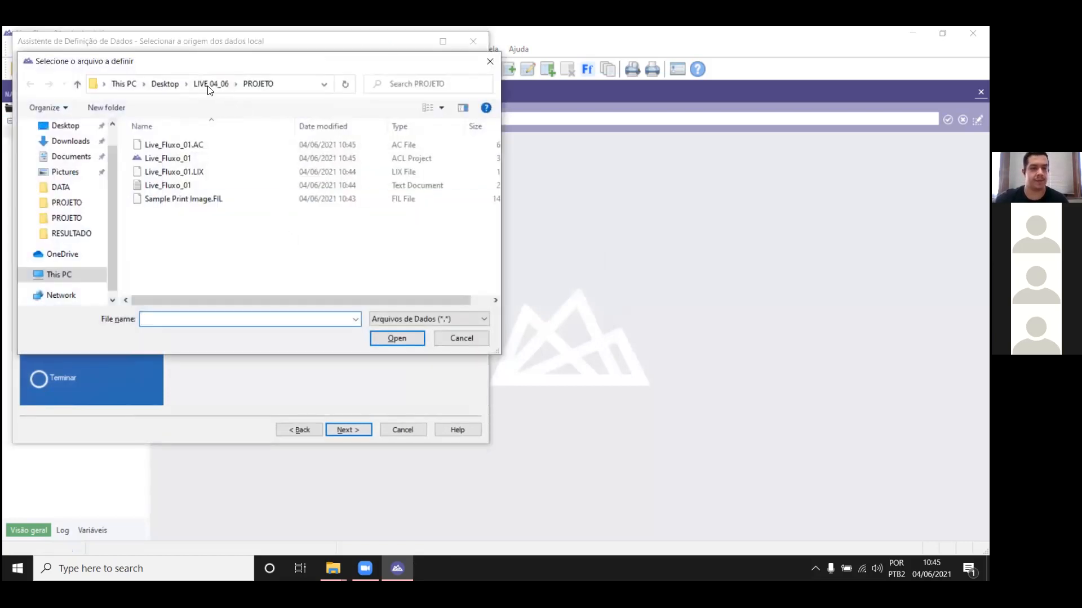
Step: Select Sample PDF from the DATA folder of LIVE 04_06 on the Desktop and accept the Adobe Acrobat PDF file format
click(60, 129)
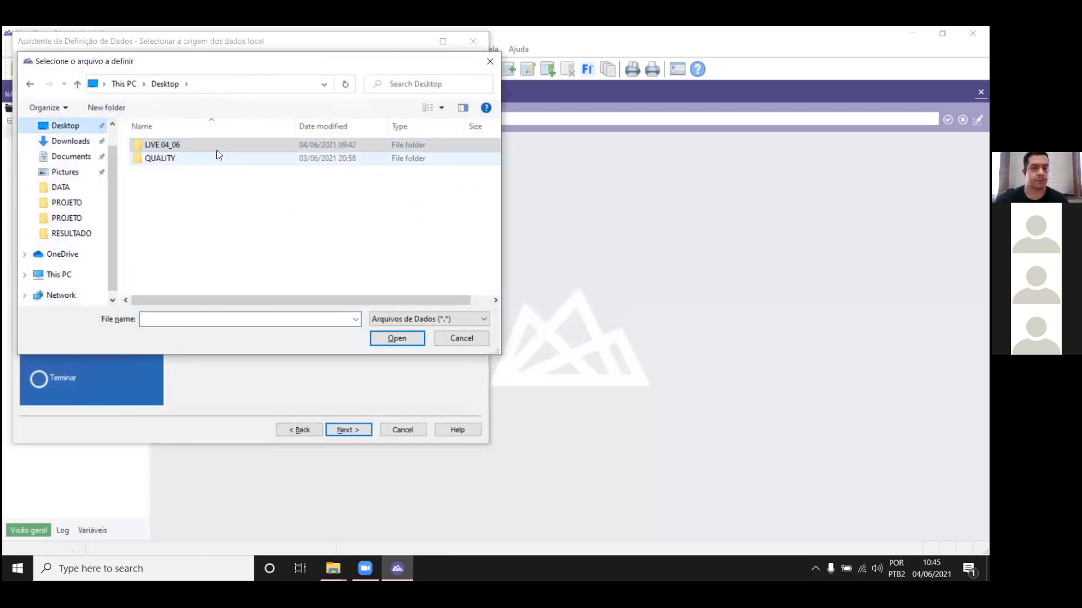
double_click(185, 145)
double_click(185, 147)
double_click(167, 158)
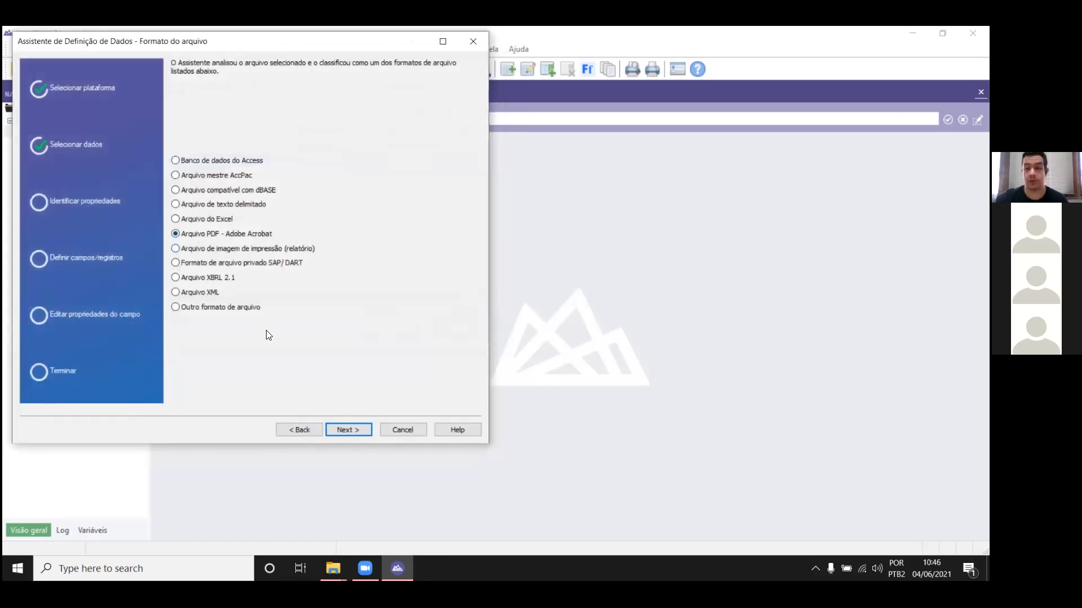
click(349, 430)
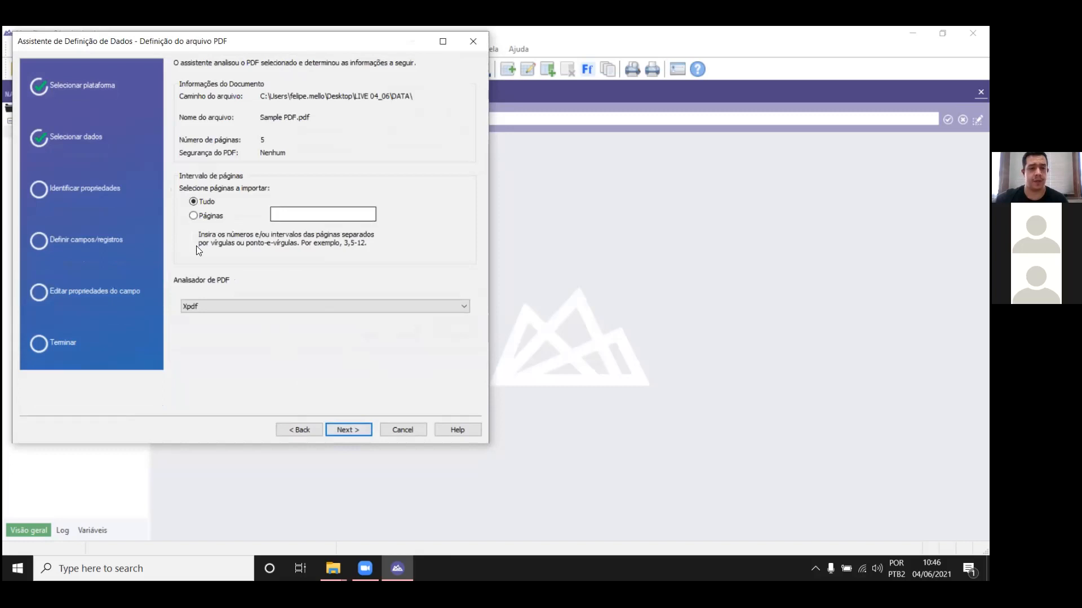
Step: Limit the PDF import to page 1, keep Xpdf as the parser and proceed to the file definition
click(192, 216)
click(303, 213)
text(1)
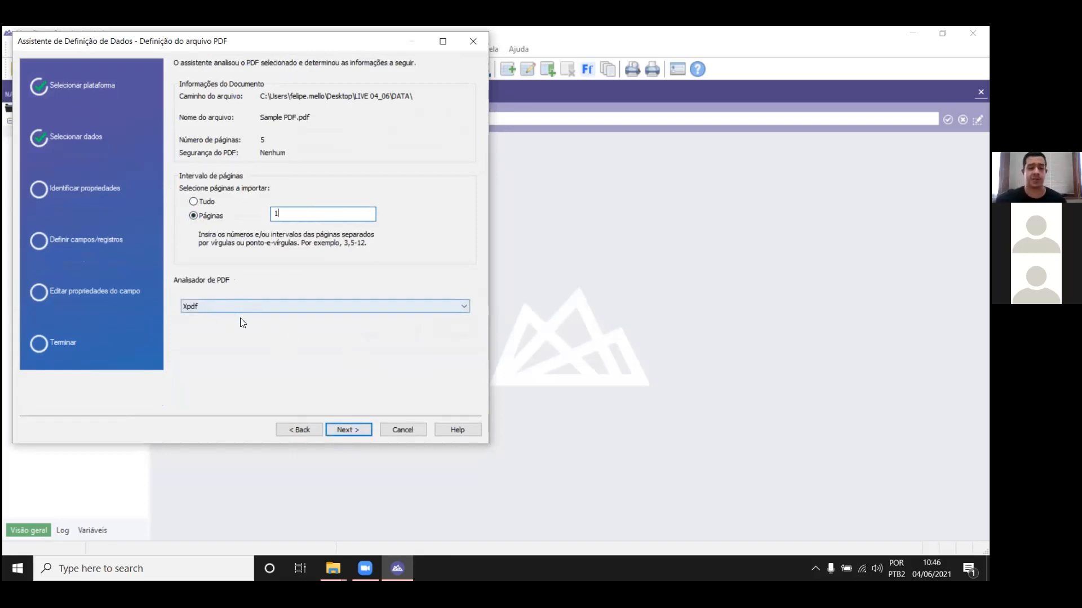
click(340, 304)
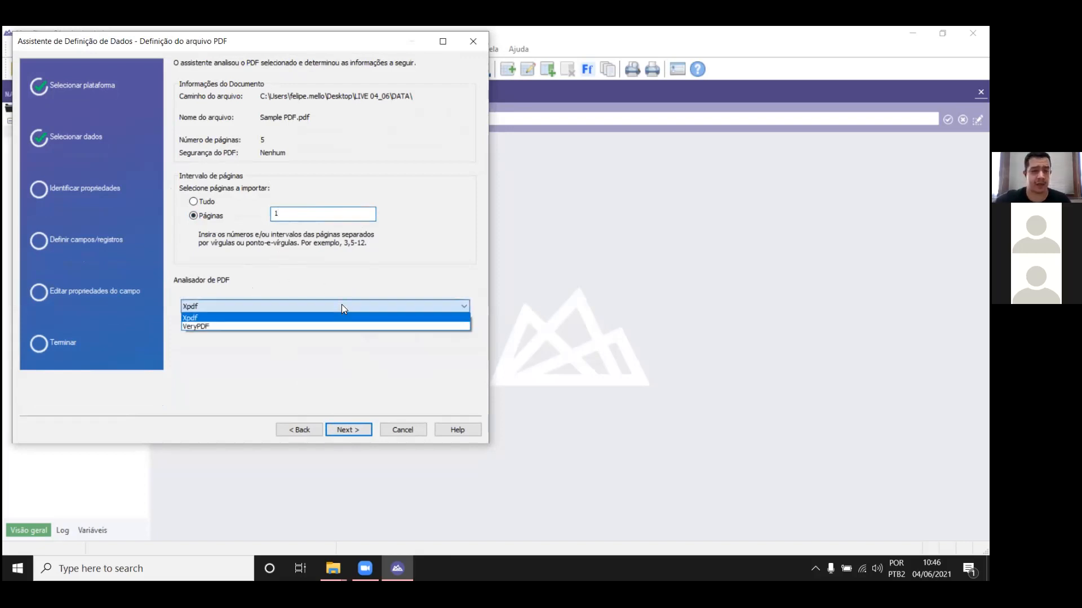
click(340, 306)
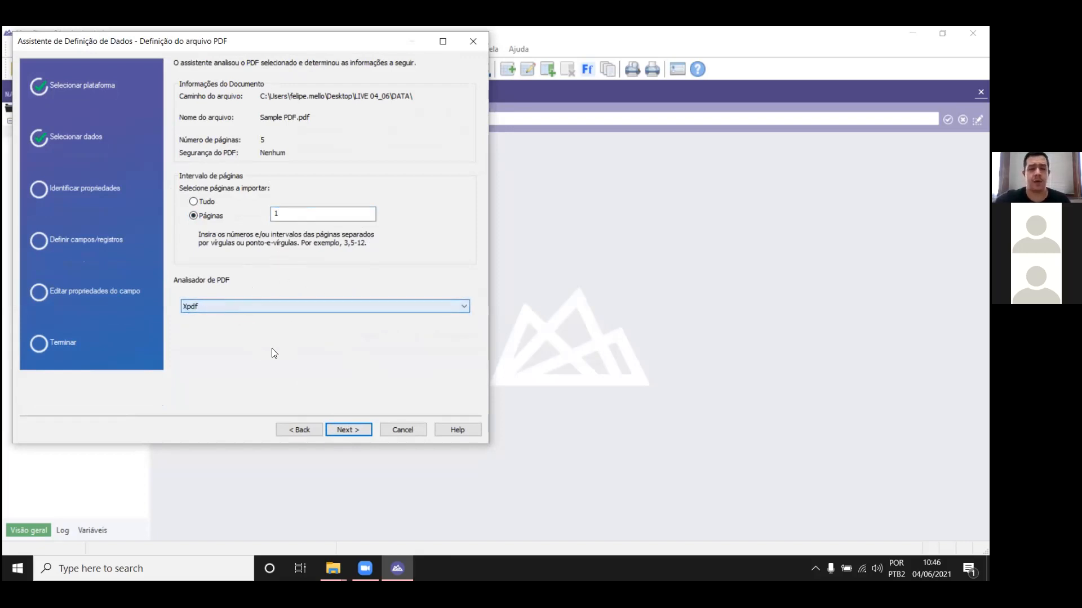
click(341, 424)
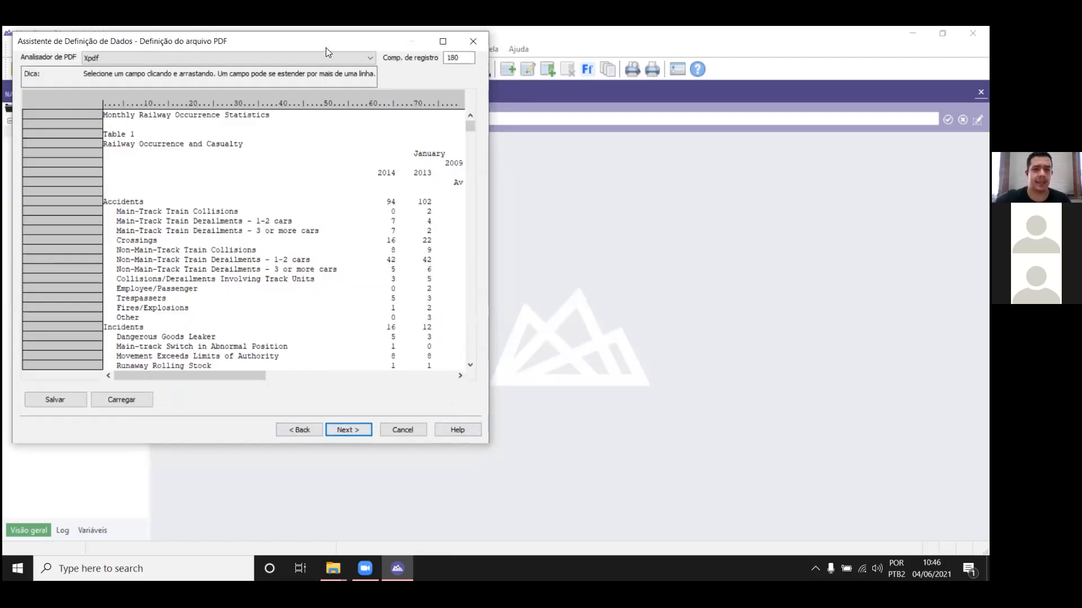
Step: Open Sample PDF from the DATA folder in File Explorer, examine the layout of its first table and return to the Analytics import wizard
drag(326, 52, 465, 85)
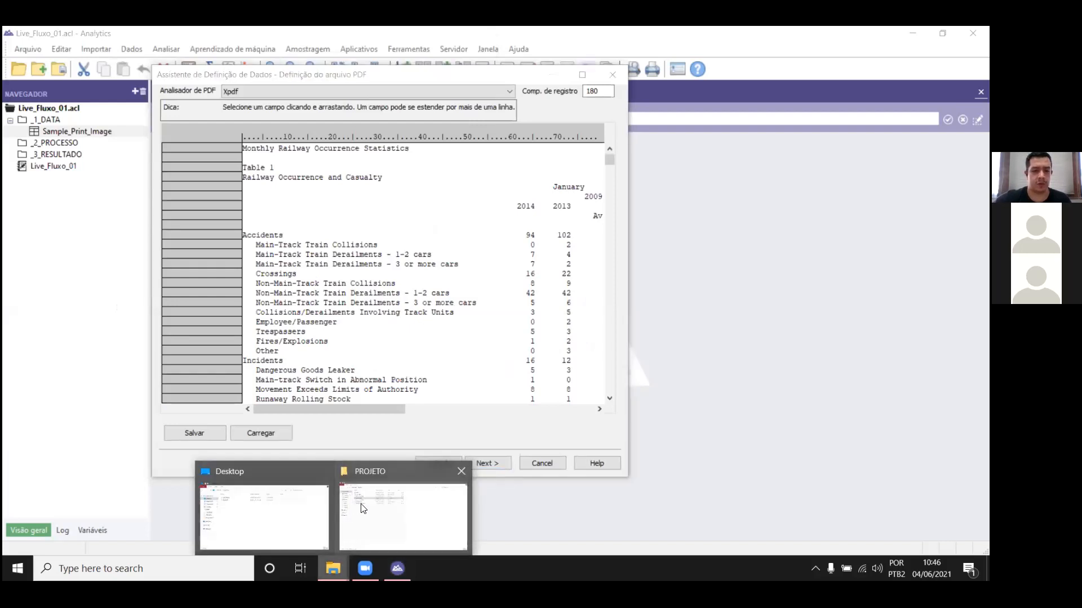
click(402, 510)
click(133, 71)
double_click(201, 113)
double_click(202, 126)
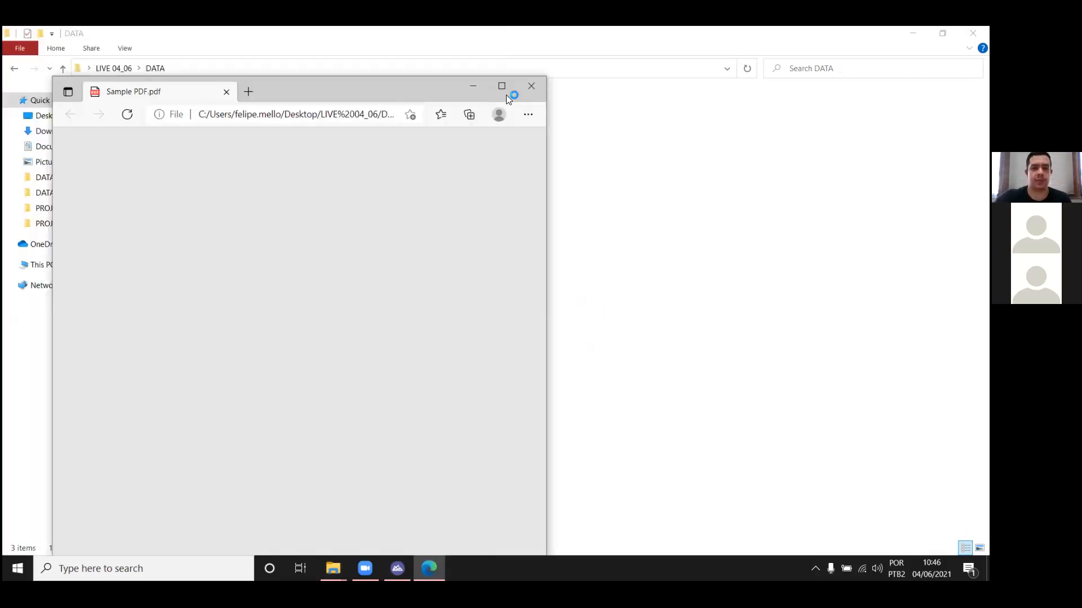
click(501, 89)
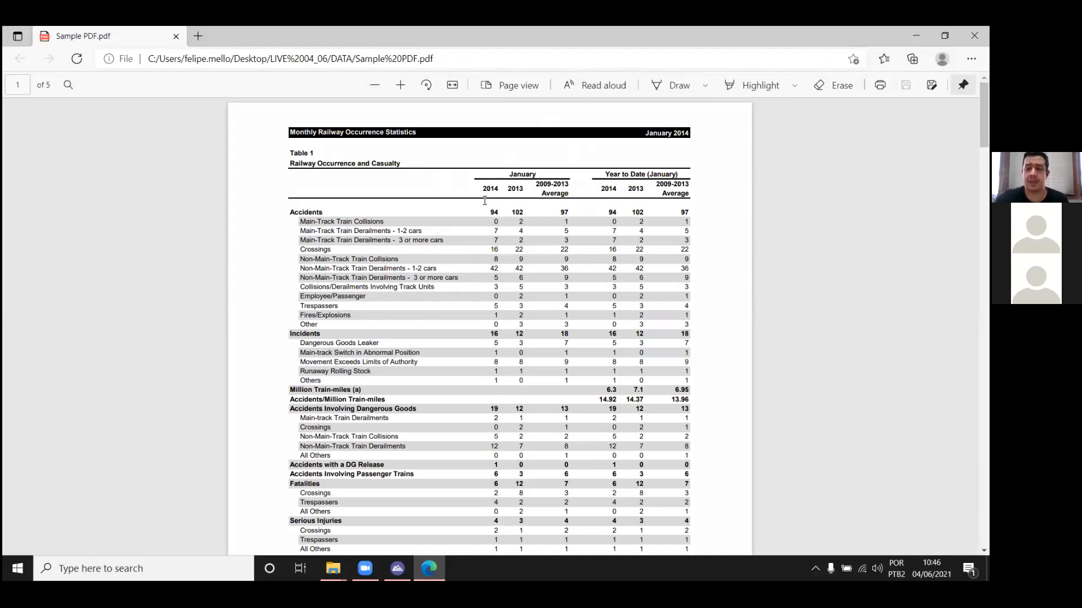
click(974, 35)
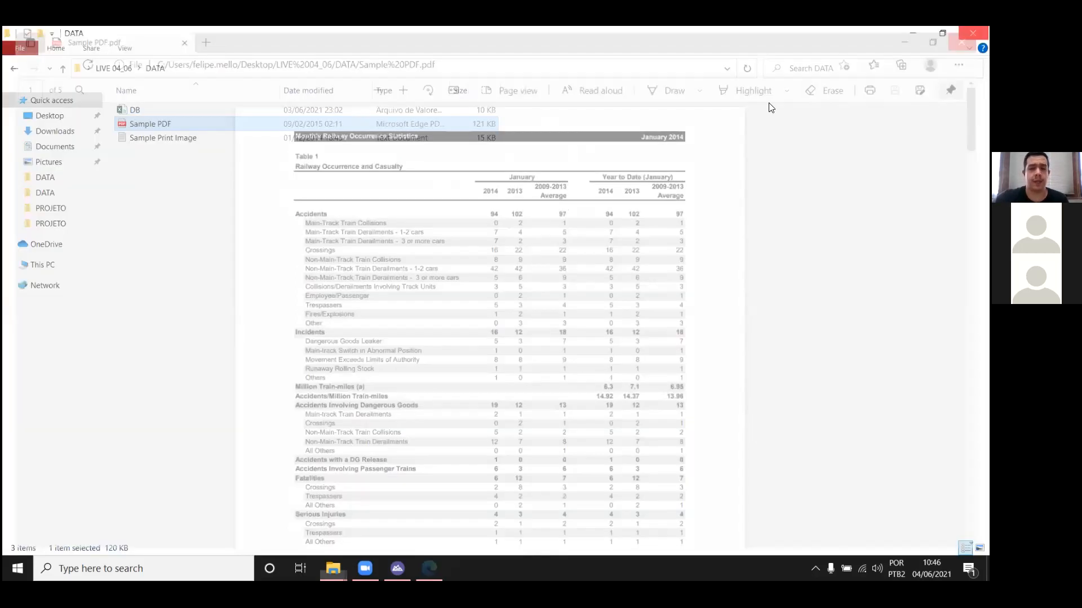
click(397, 568)
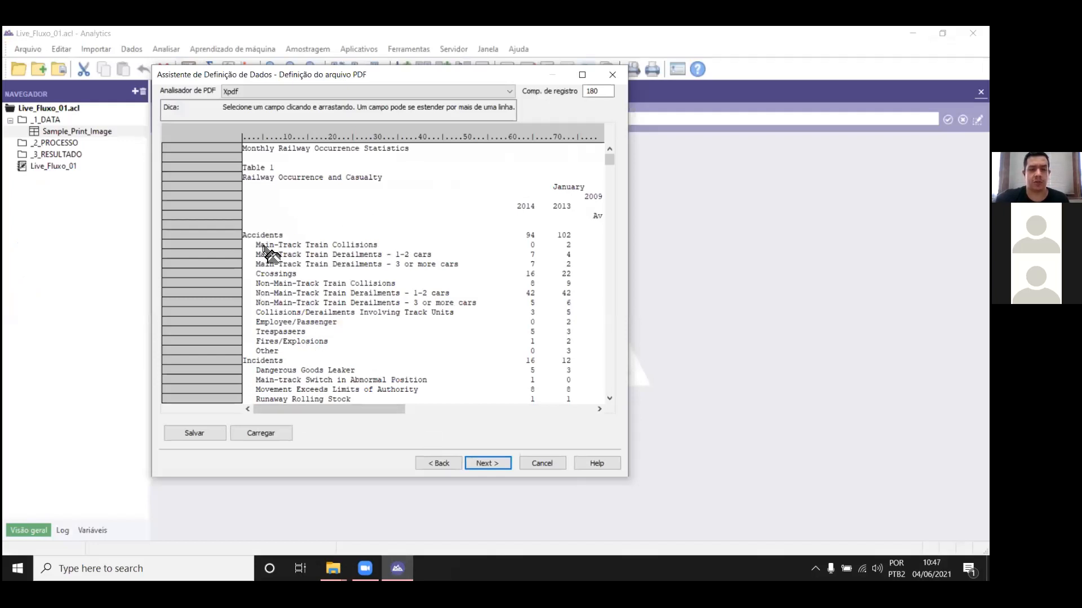
Step: Define a character field named Category over the Accidents text, wide enough to cover the whole description column
mouse_move(327, 409)
mouse_down()
mouse_move(422, 410)
mouse_move(325, 410)
mouse_up()
drag(243, 235, 490, 239)
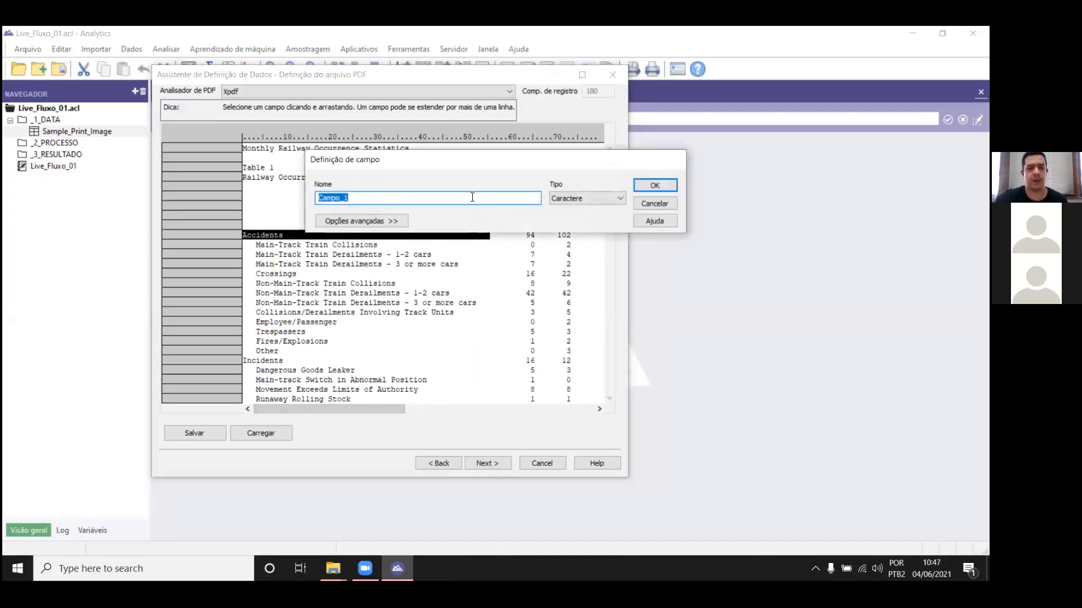
text(Category)
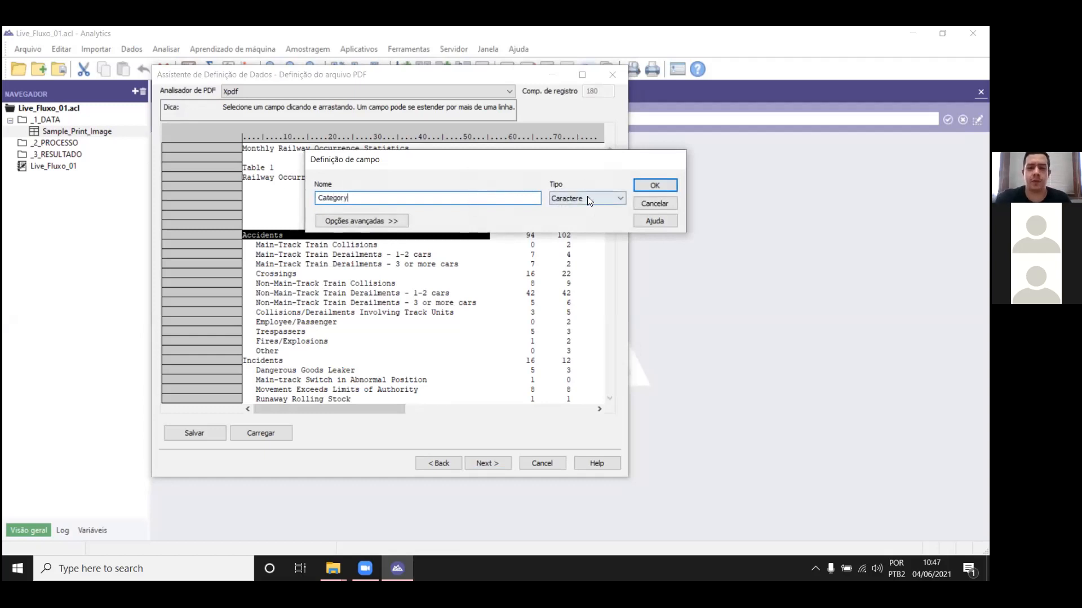
click(655, 186)
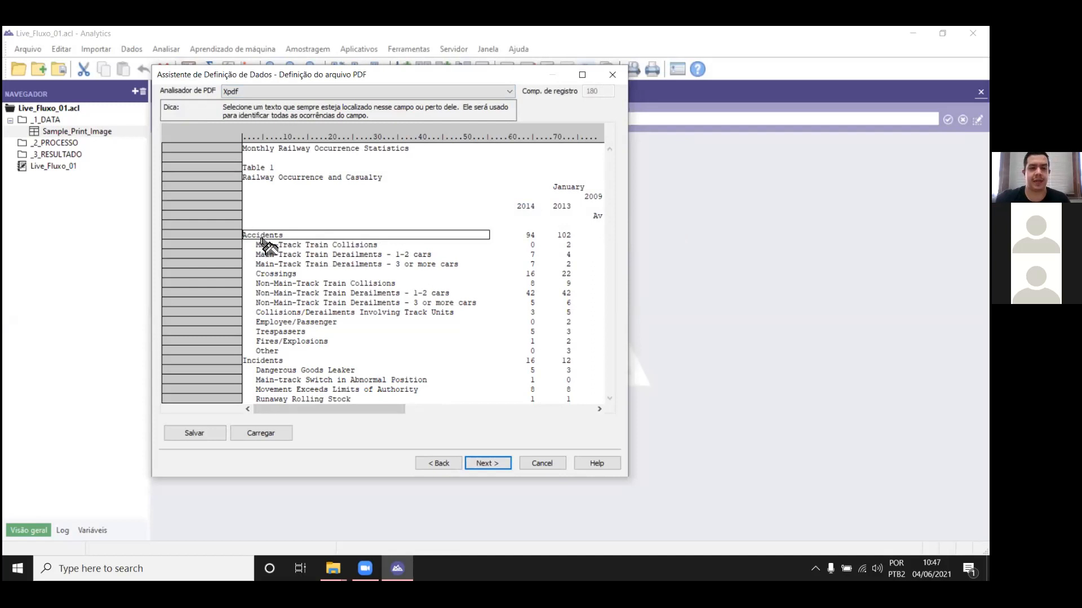
Step: Define the Category line as a header record, matching lines that are not blank in columns 1 to 2
drag(244, 236, 251, 236)
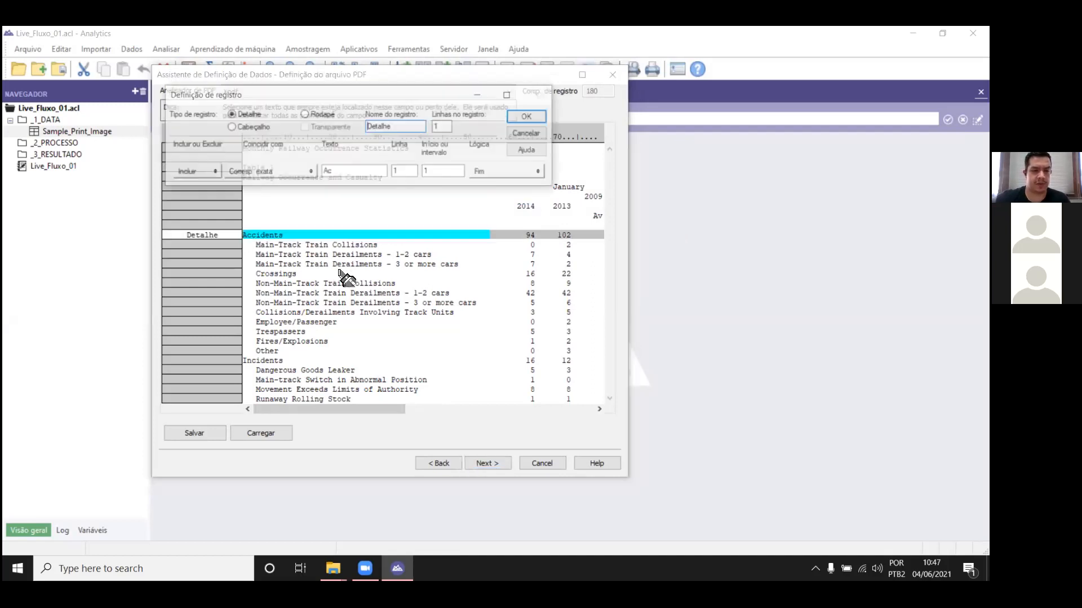
click(305, 174)
click(299, 244)
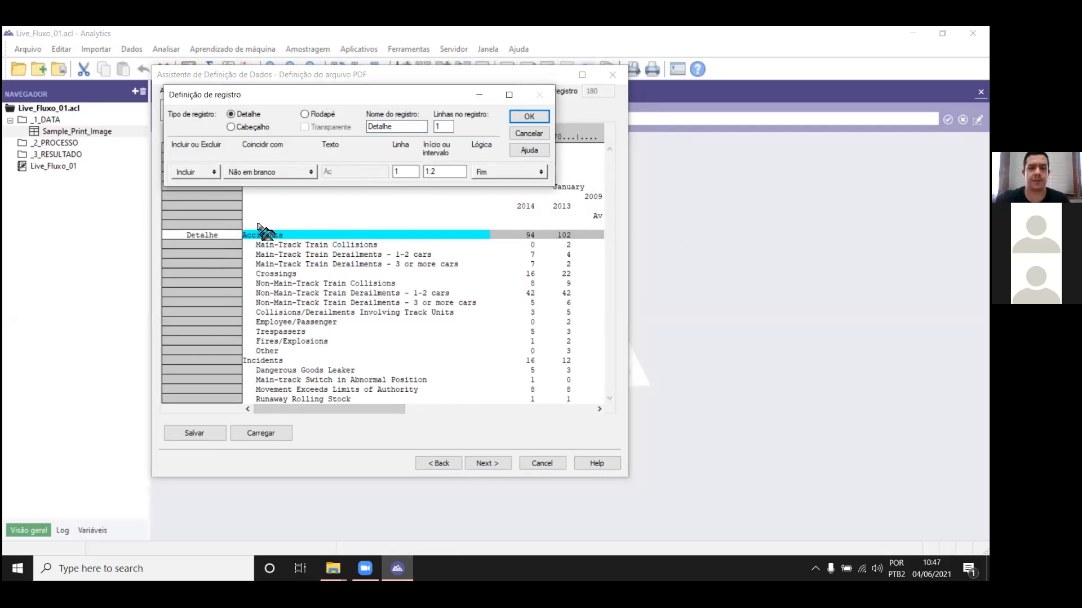
click(242, 128)
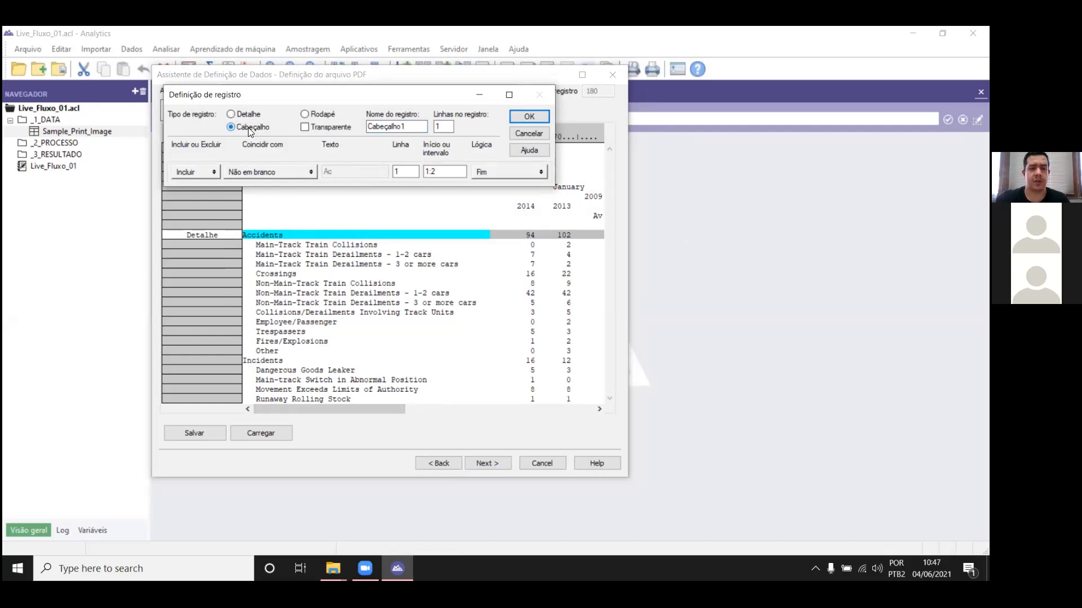
click(530, 116)
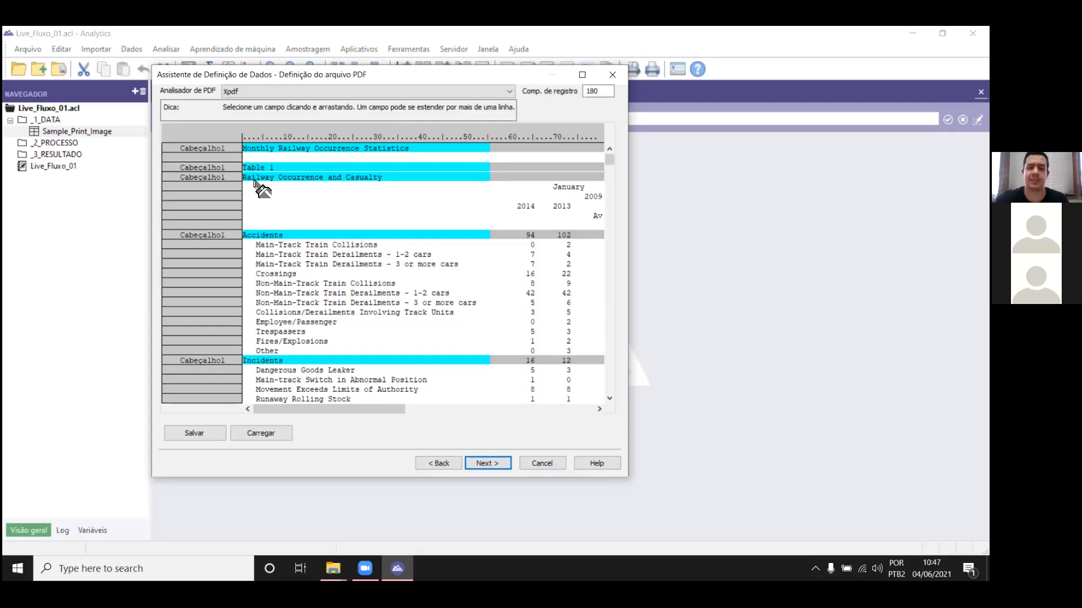
Step: Check the lines captured as headers and add an AND condition to the header record requiring a numeric character in column 64
drag(610, 159, 625, 335)
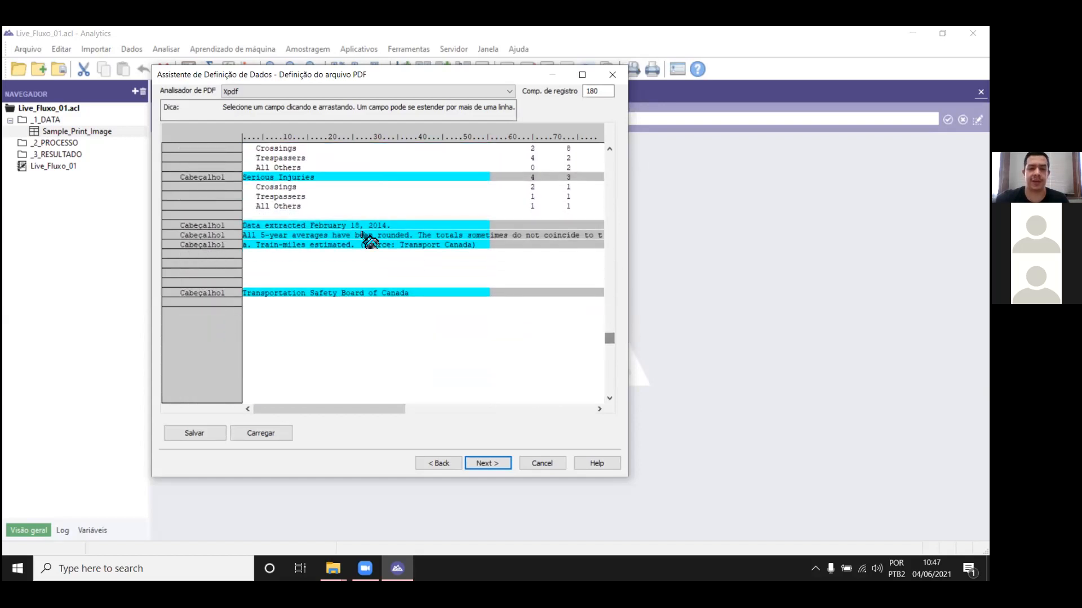
drag(612, 339, 593, 134)
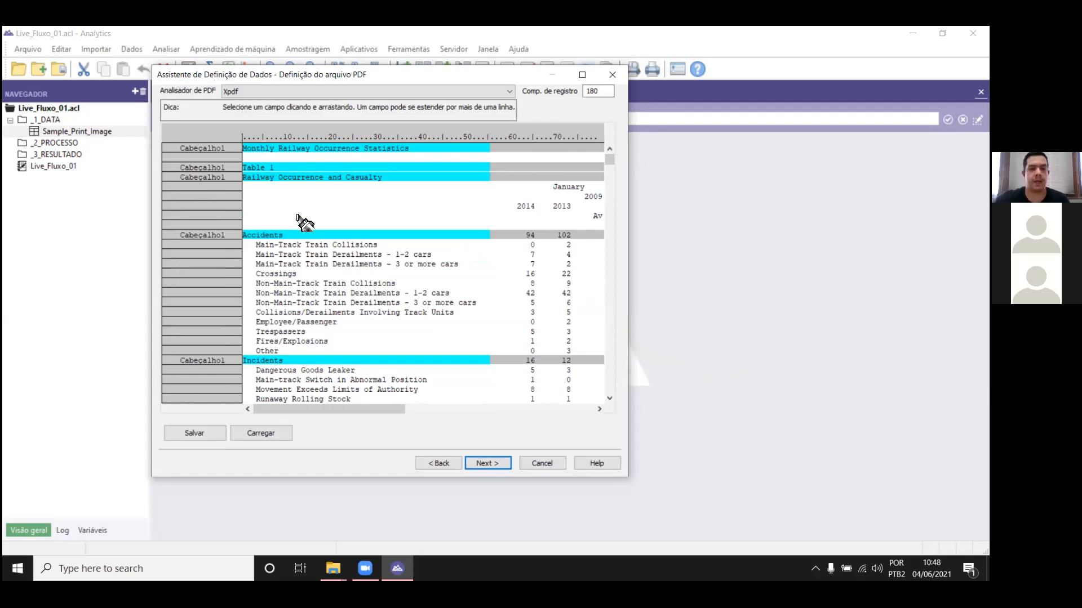
right_click(292, 238)
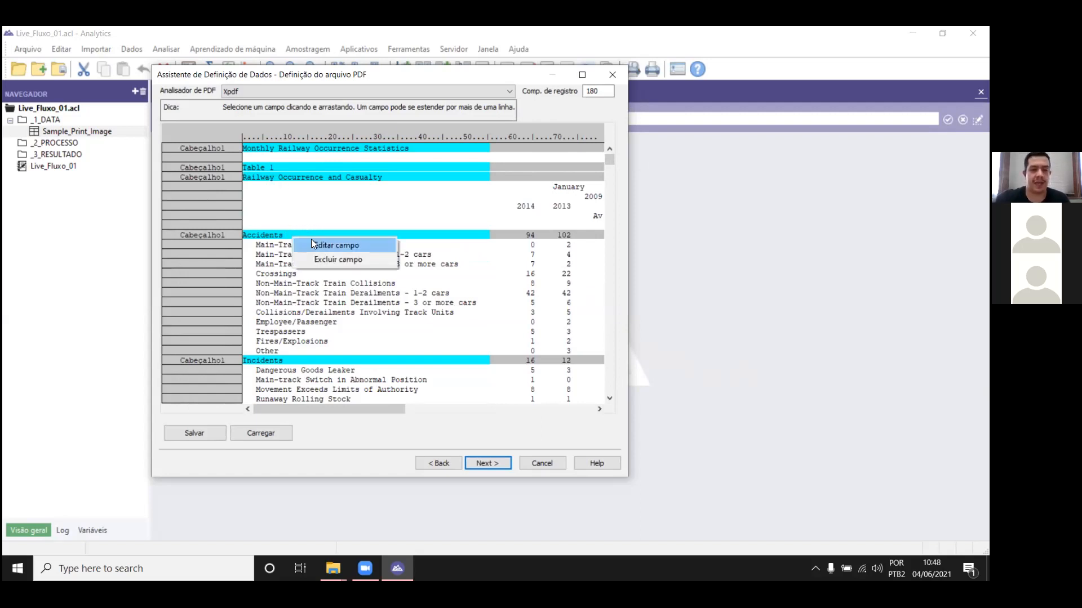
right_click(513, 237)
click(529, 243)
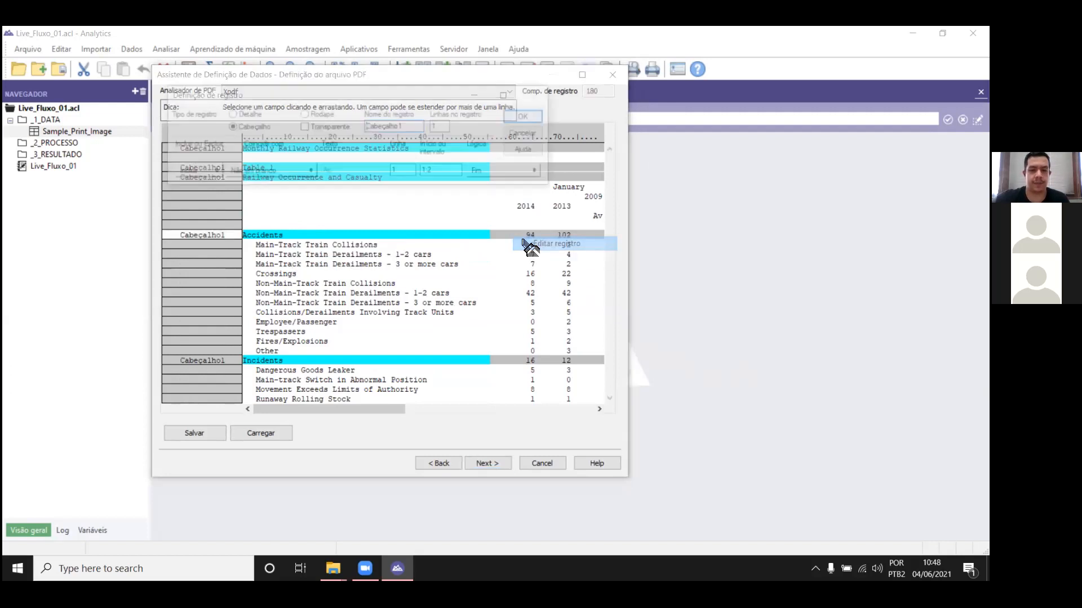
click(514, 175)
click(501, 183)
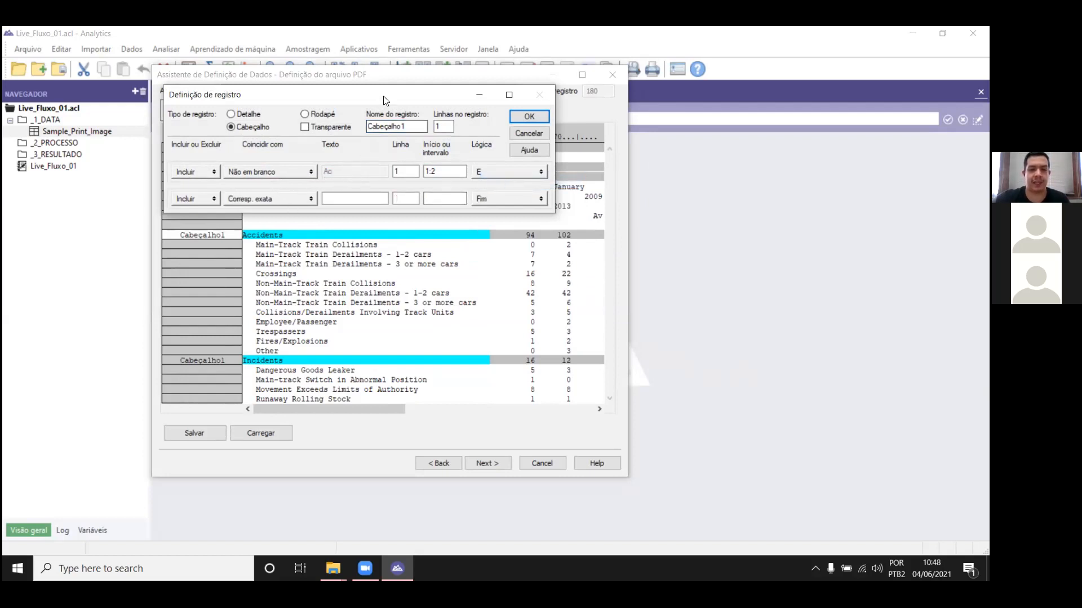
drag(382, 99, 308, 91)
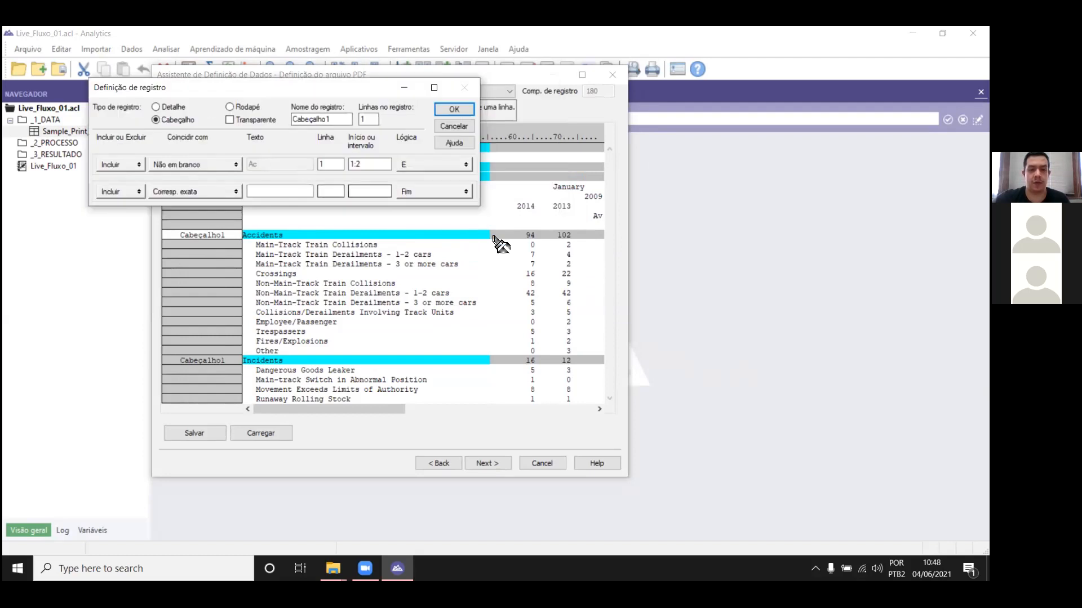
drag(529, 236, 253, 192)
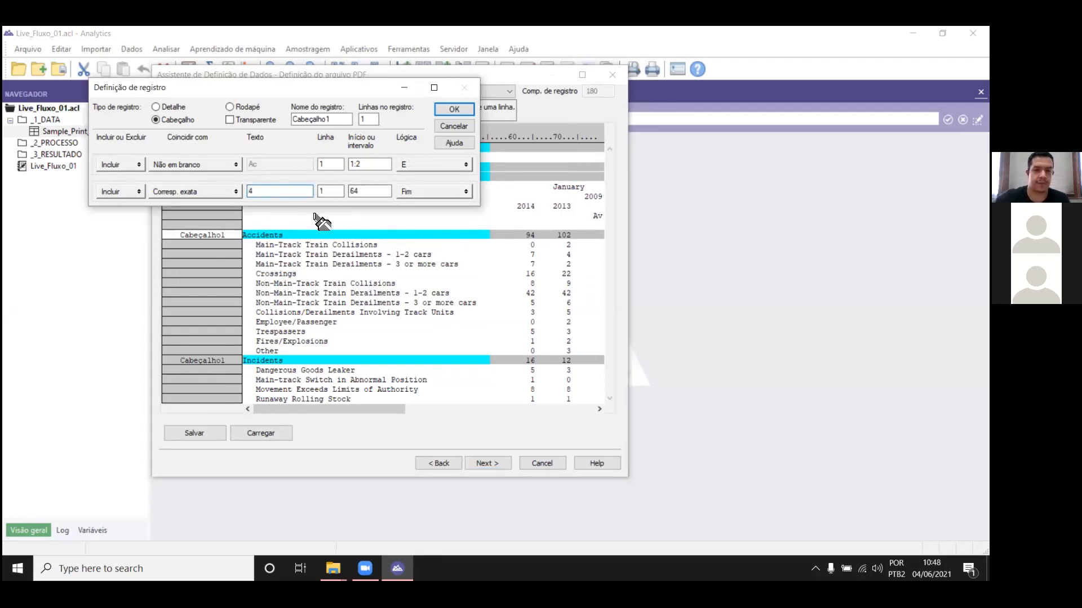
click(214, 190)
click(205, 236)
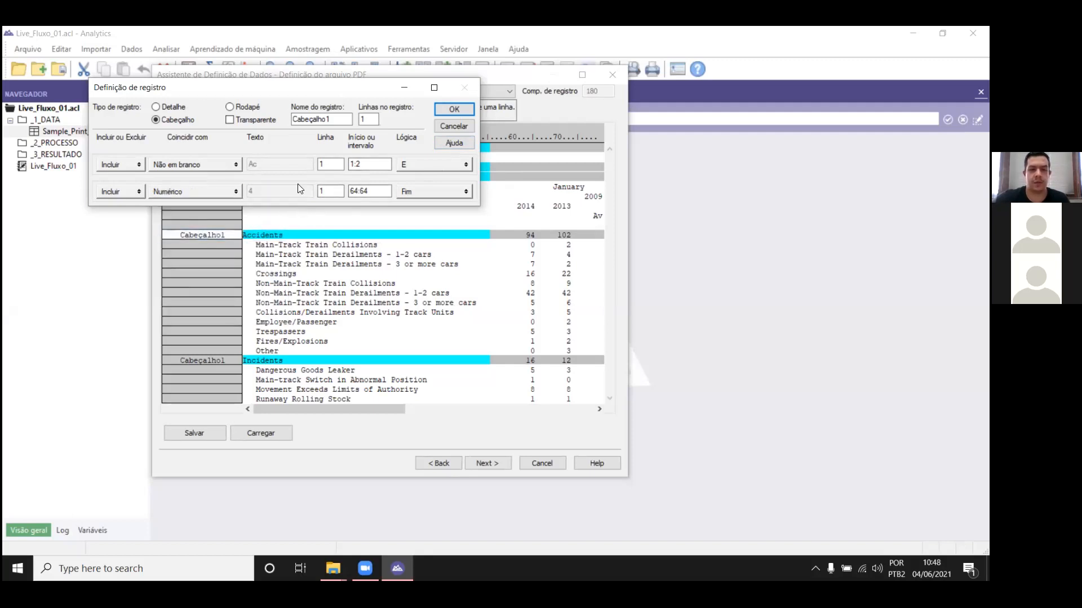
click(454, 109)
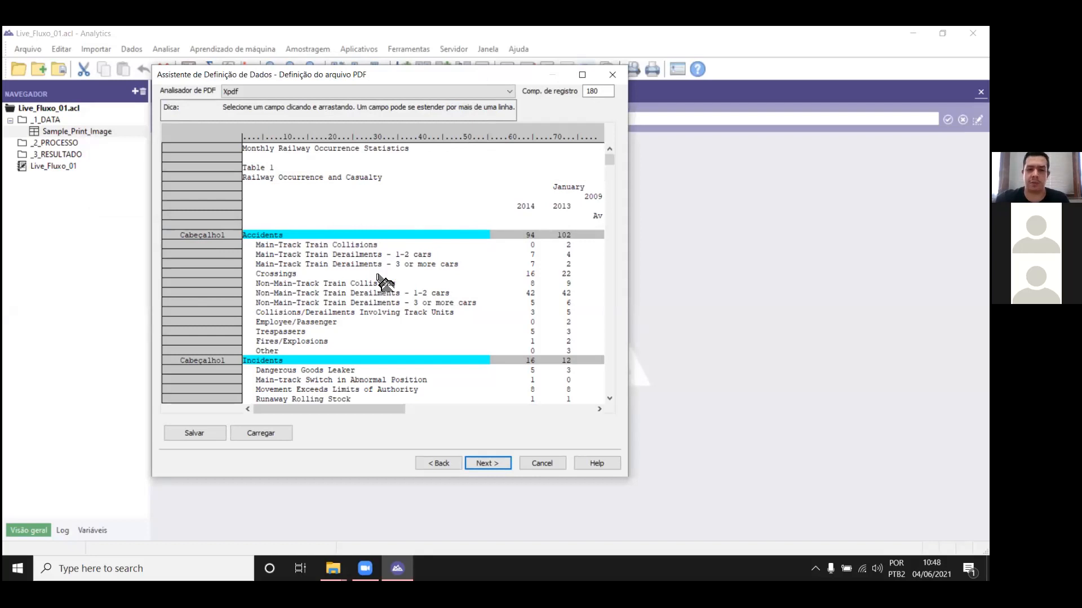
Step: Check the lines captured as headers across page 1 and remove the numeric column 64 condition from the header record
drag(610, 161, 617, 257)
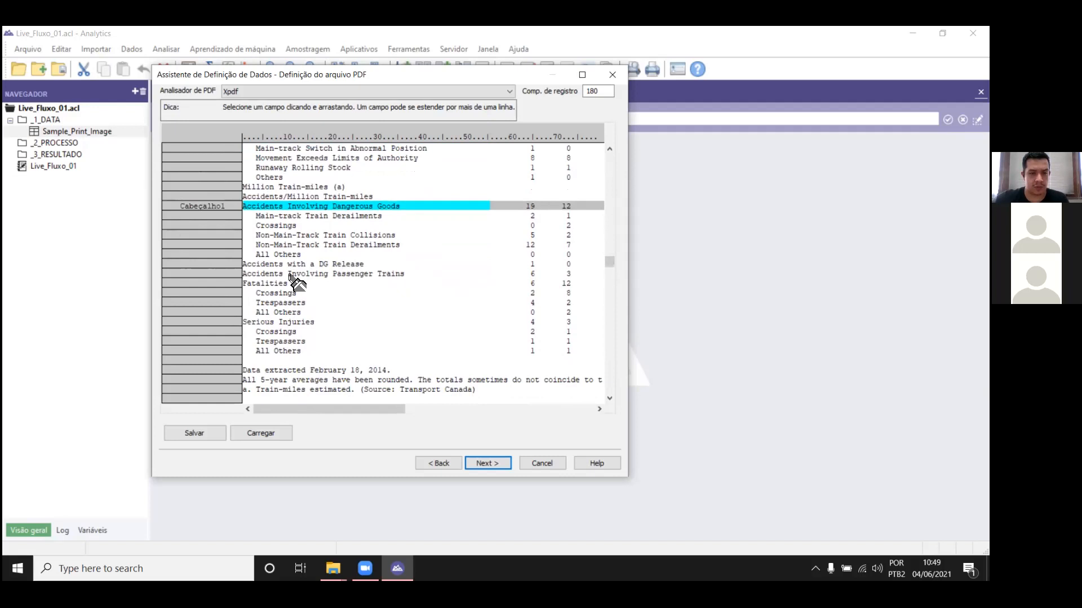
drag(613, 266, 610, 150)
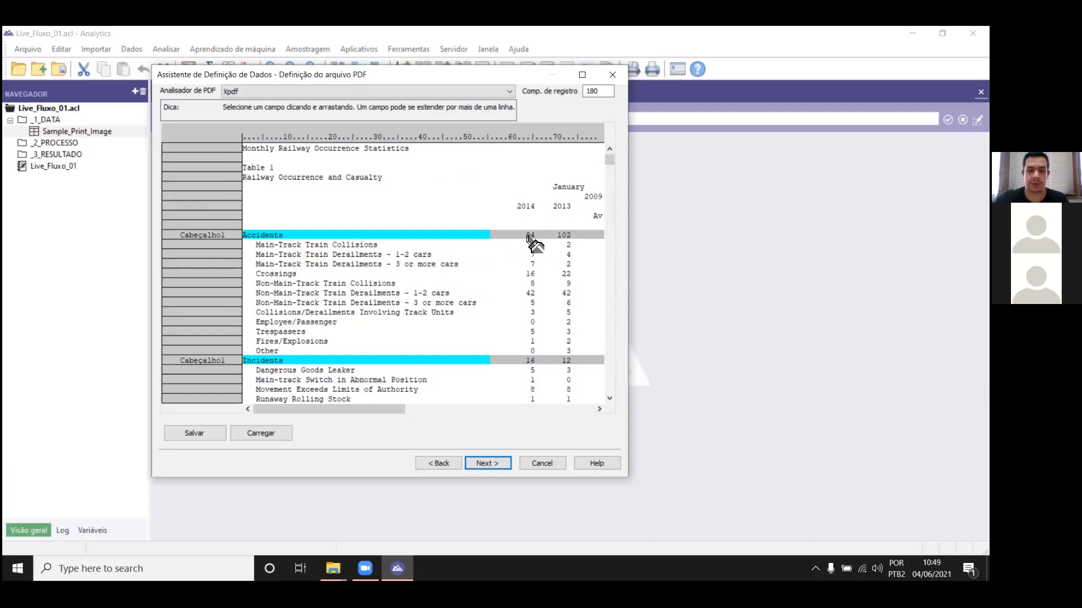
drag(609, 162, 612, 276)
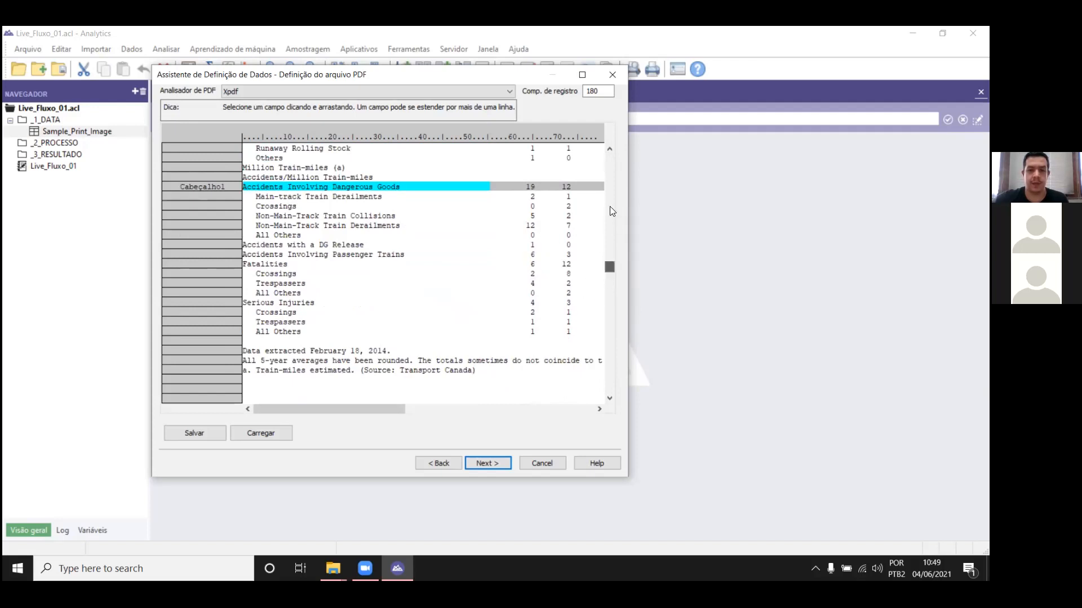
drag(610, 206, 612, 154)
right_click(509, 238)
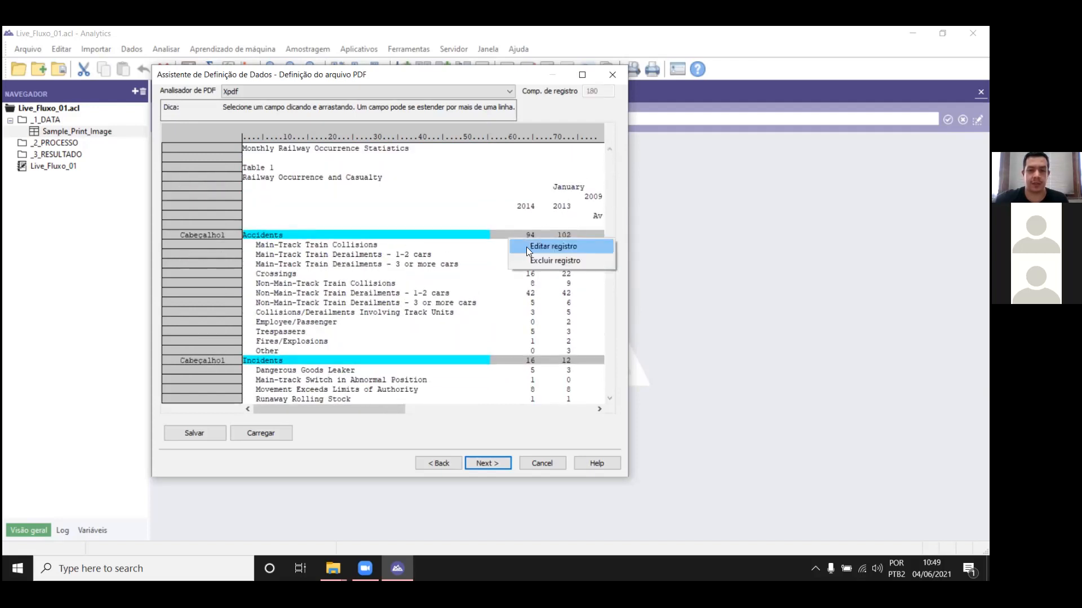
click(528, 249)
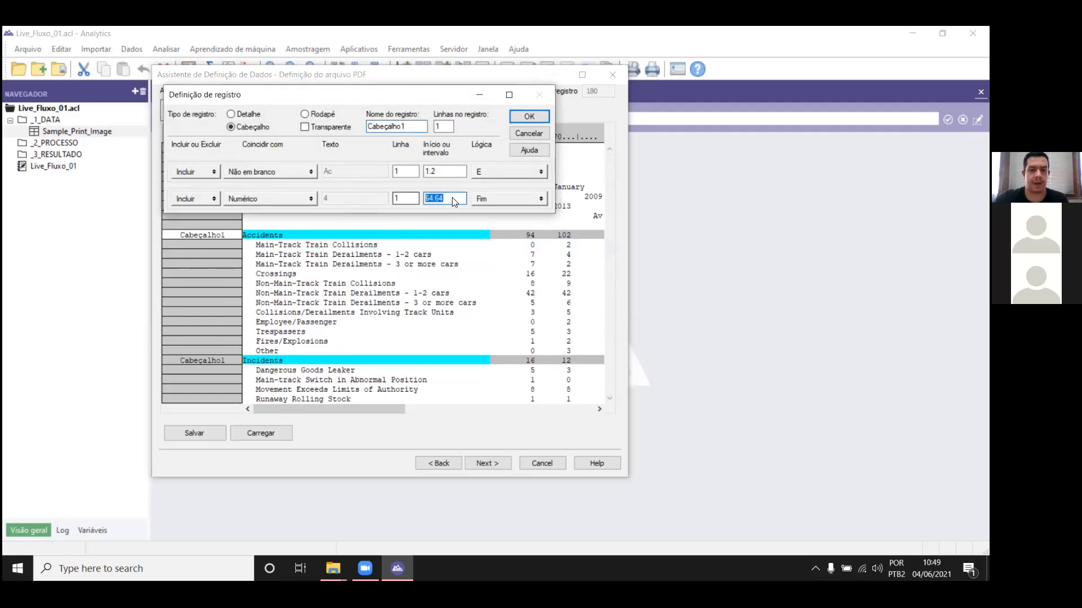
click(529, 171)
click(517, 261)
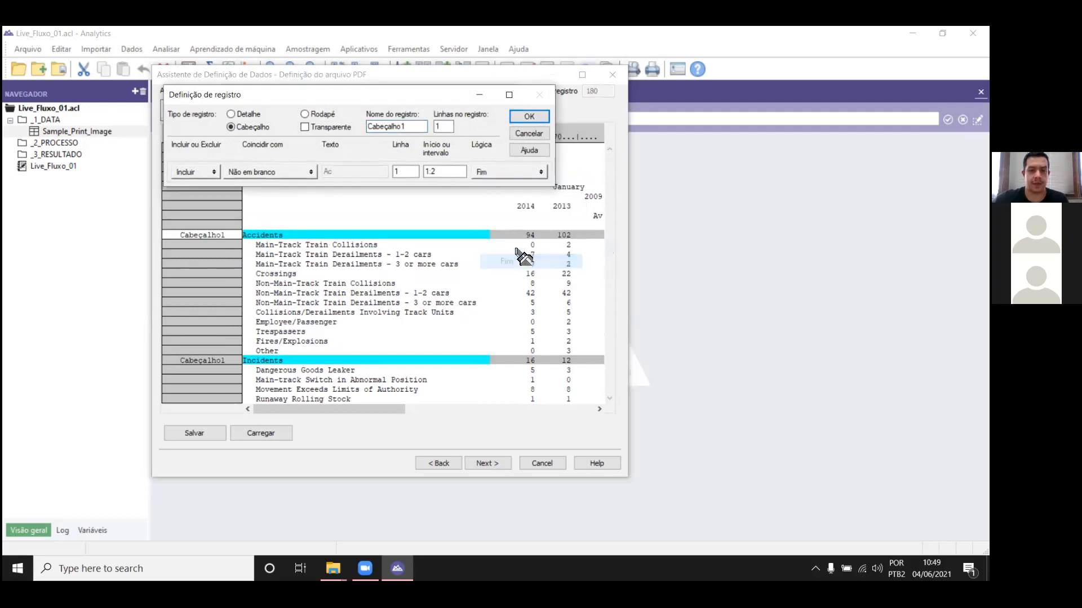
Step: Add an AND condition to the header record requiring a numeric character in column 65, and check the captured lines
click(520, 174)
click(519, 182)
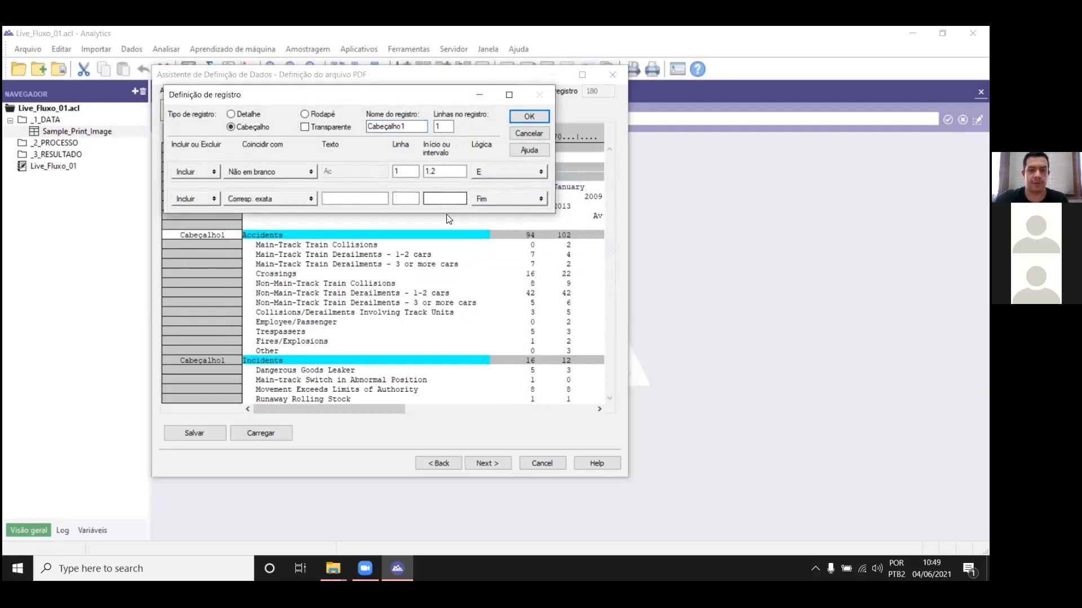
click(533, 235)
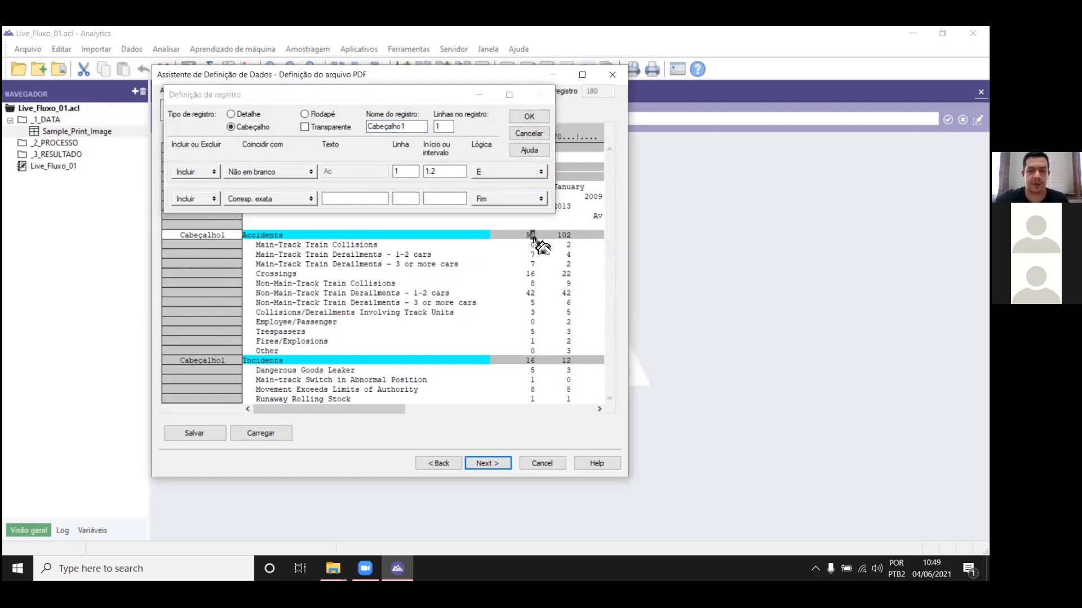
click(305, 199)
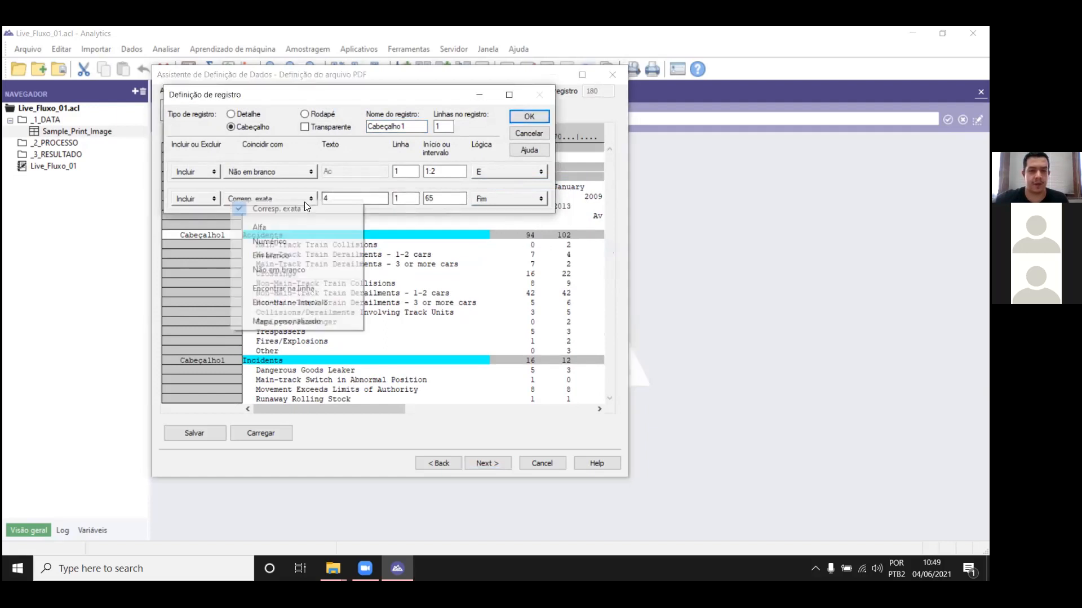
click(321, 243)
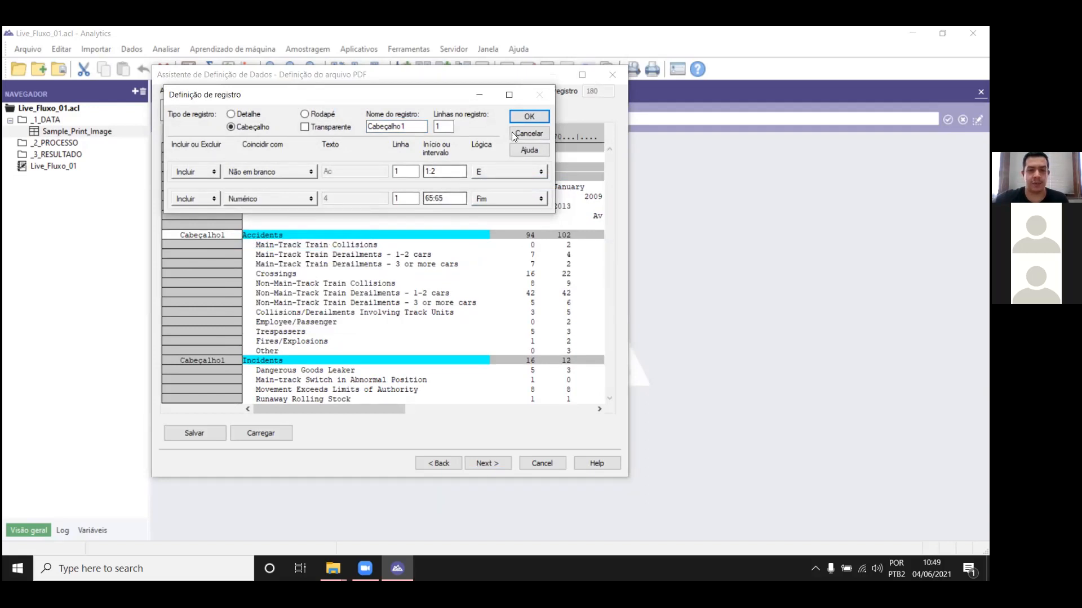
click(524, 117)
drag(610, 162, 613, 256)
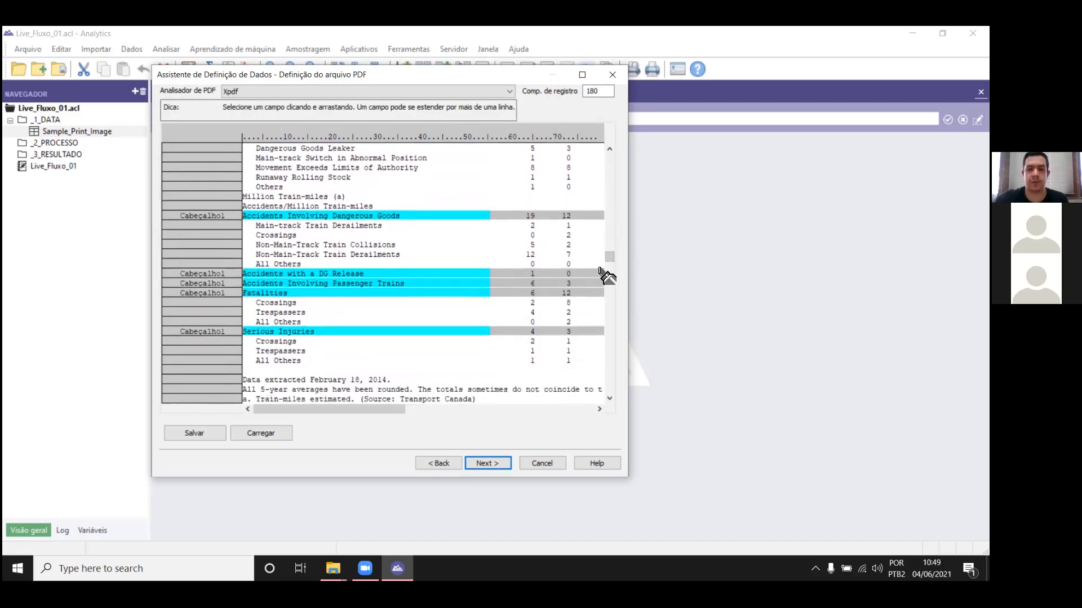
drag(607, 259, 611, 150)
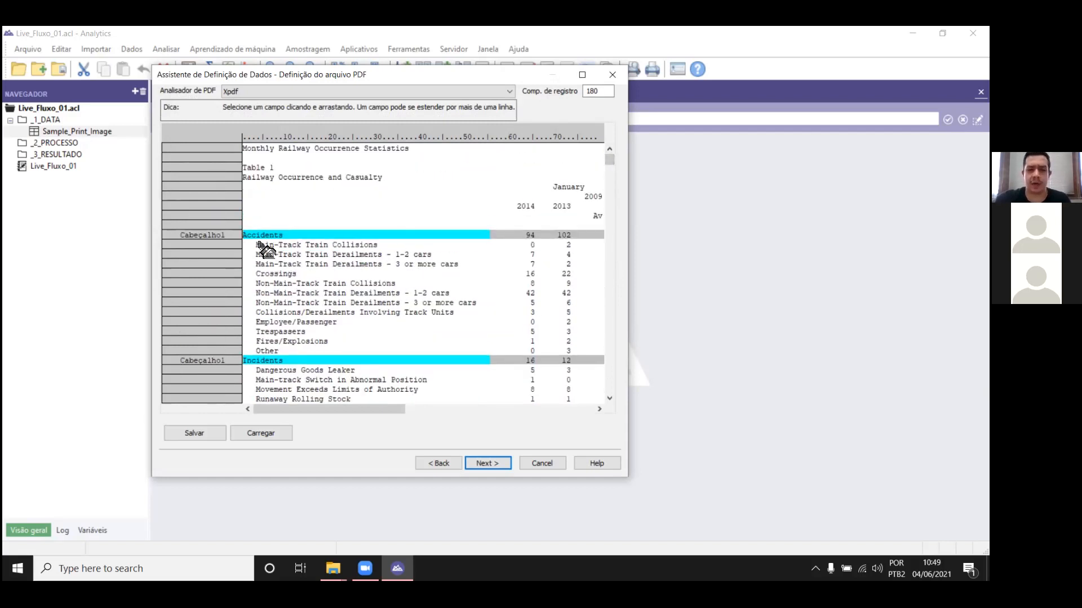
Step: Define a character field named Description on a new record, covering the description column from the Main-Track Train Collisions text
drag(262, 254, 488, 252)
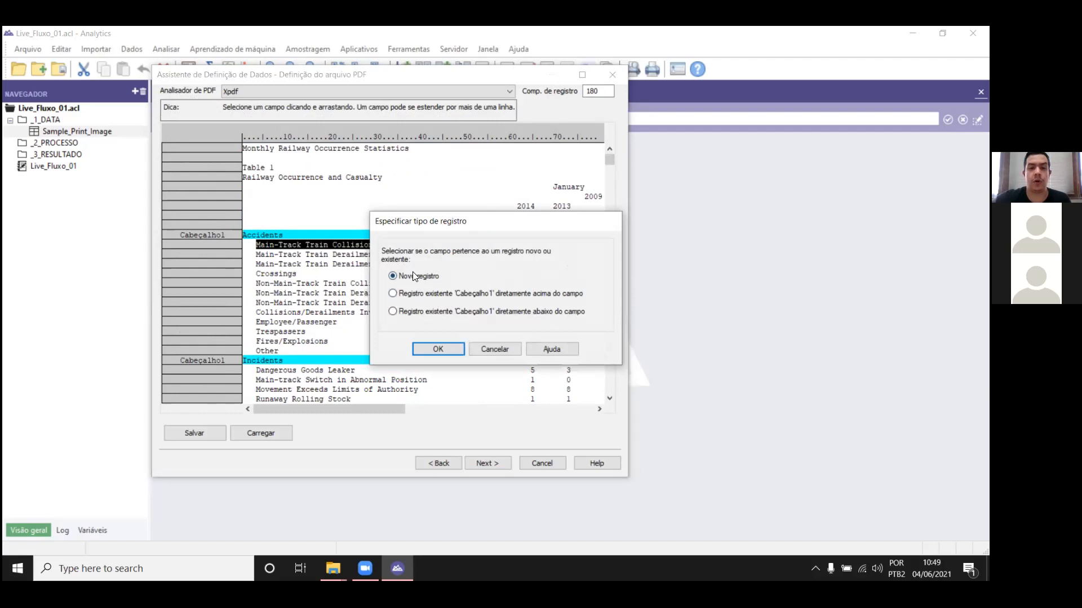
click(439, 350)
text(Description)
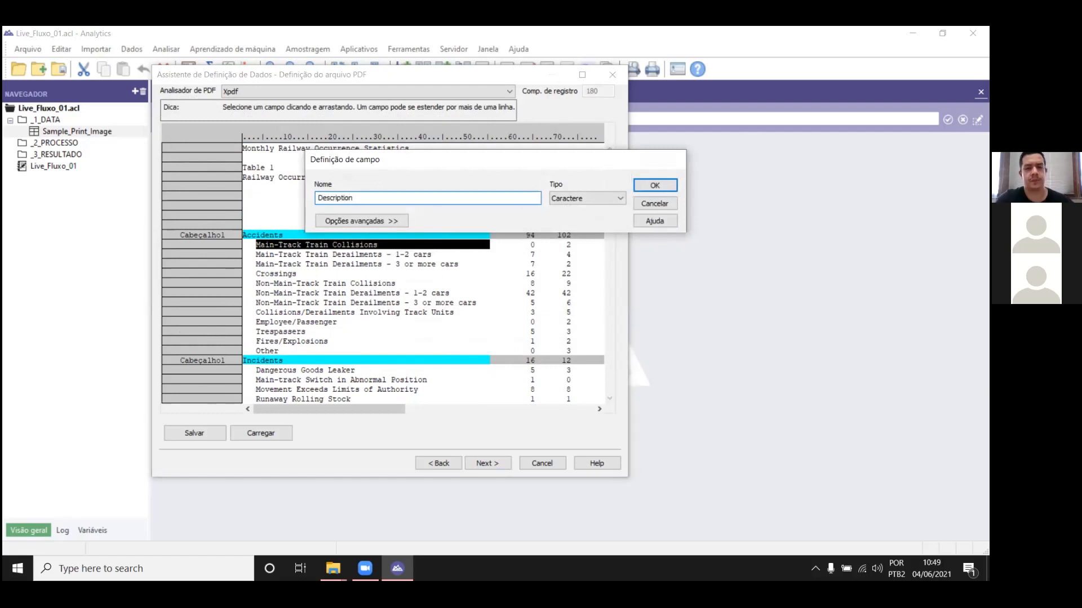
key(Return)
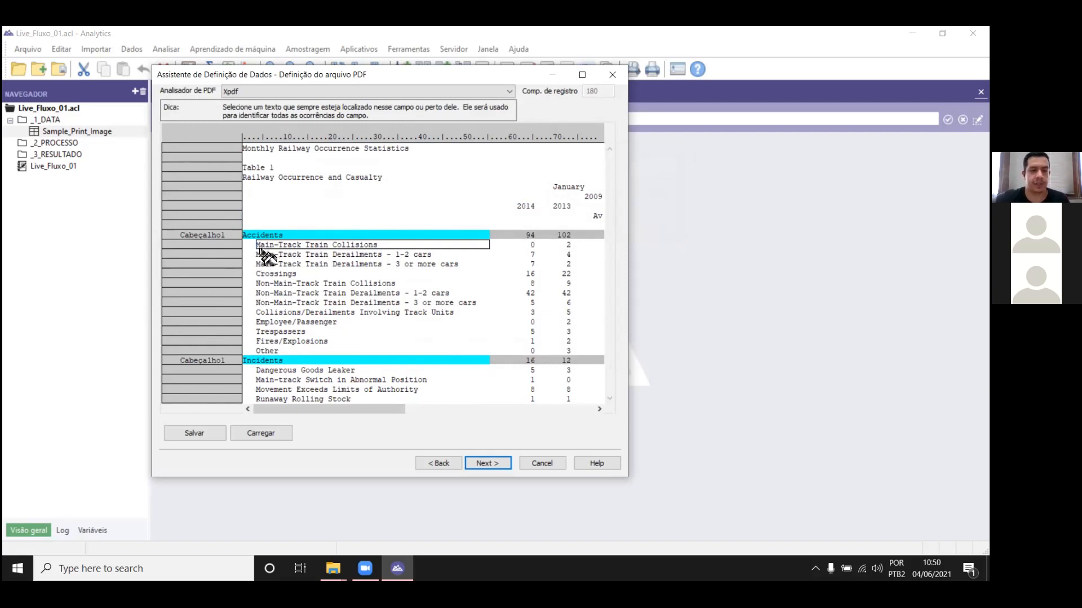
Step: Identify the Description record by the blank space before Main-Track Train Collisions and set its type to detail
drag(246, 248, 255, 250)
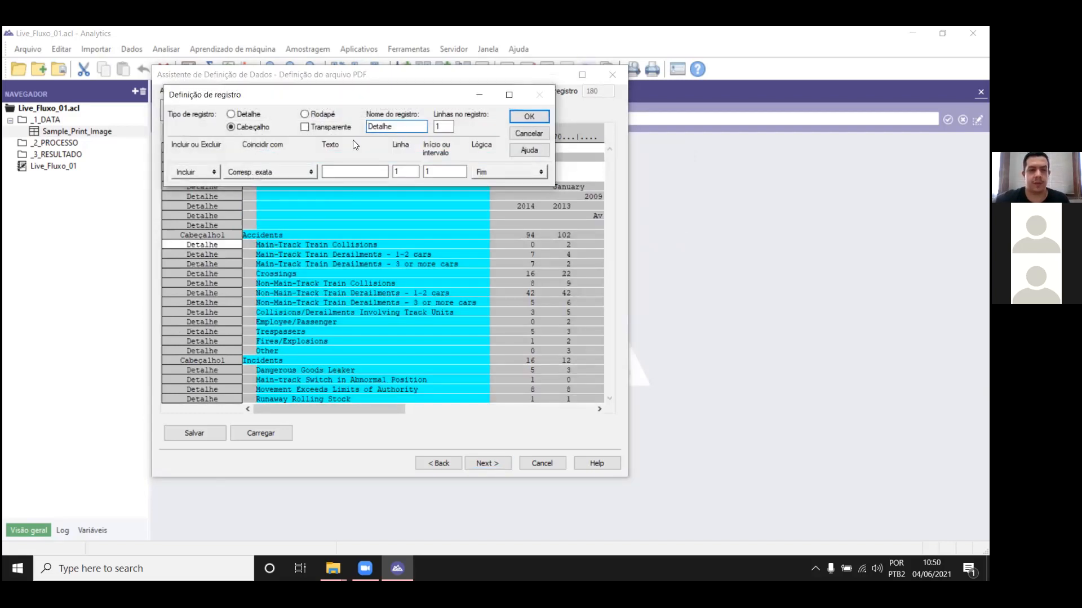
click(246, 113)
drag(412, 101, 764, 102)
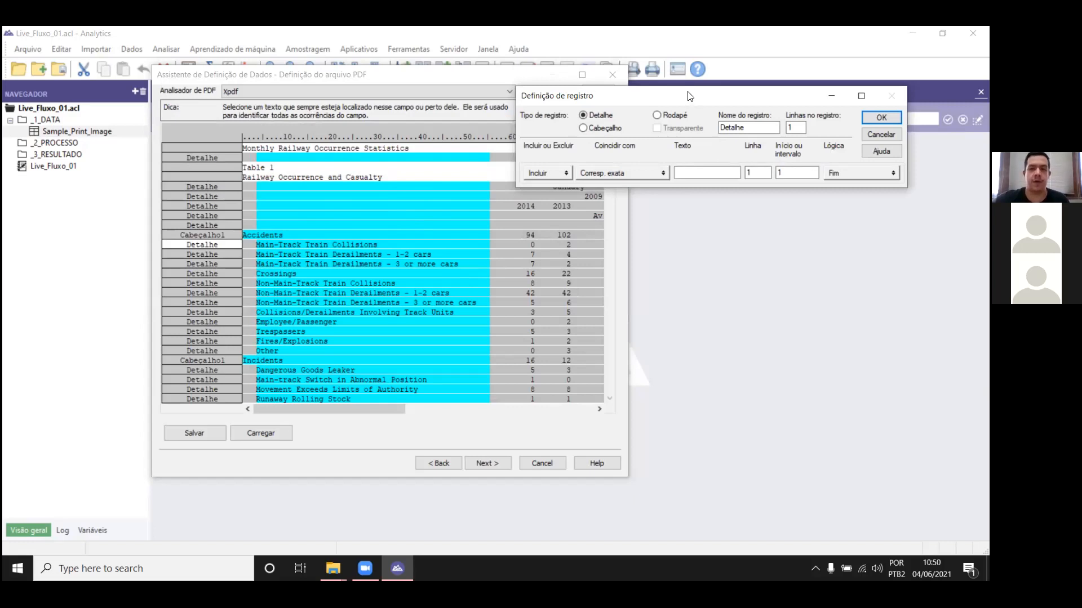
drag(690, 96, 626, 92)
Step: Try to add an AND condition to the detail record requiring numeric characters in columns 65 to 66
click(777, 172)
click(783, 179)
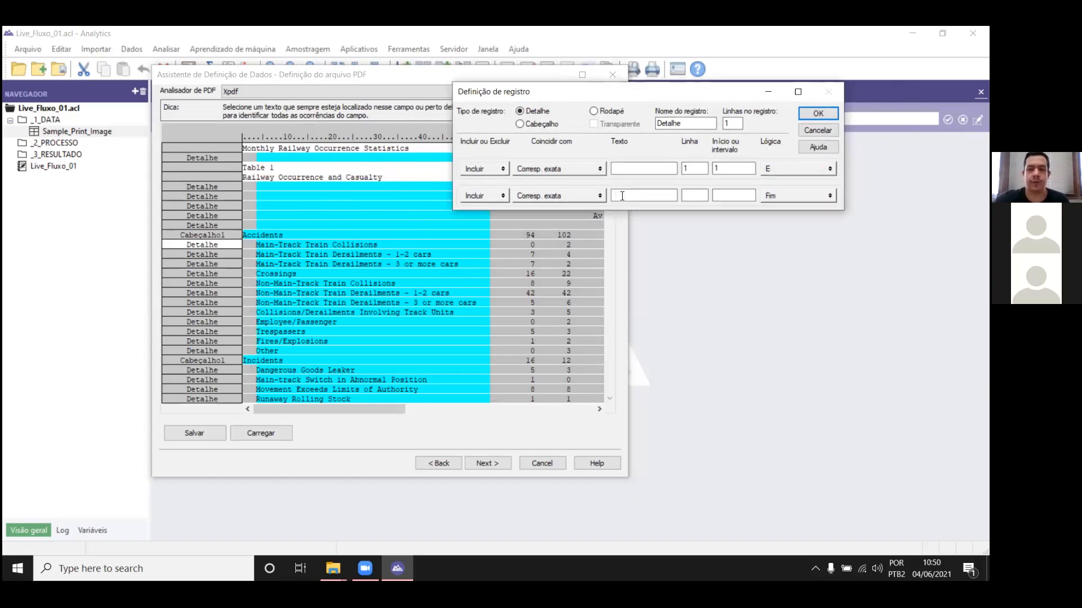
click(532, 245)
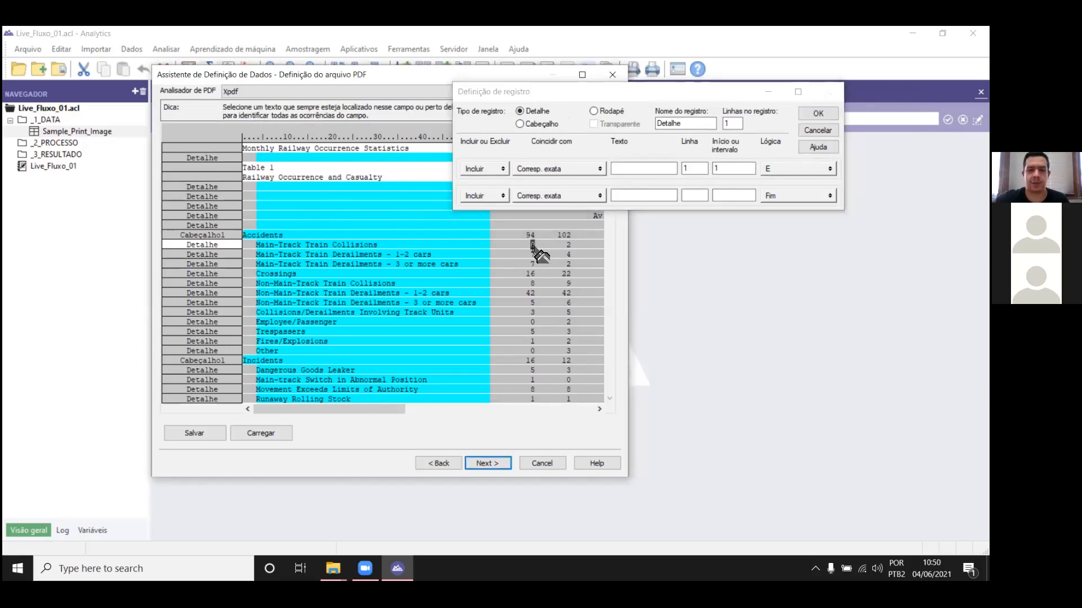
click(533, 246)
click(530, 246)
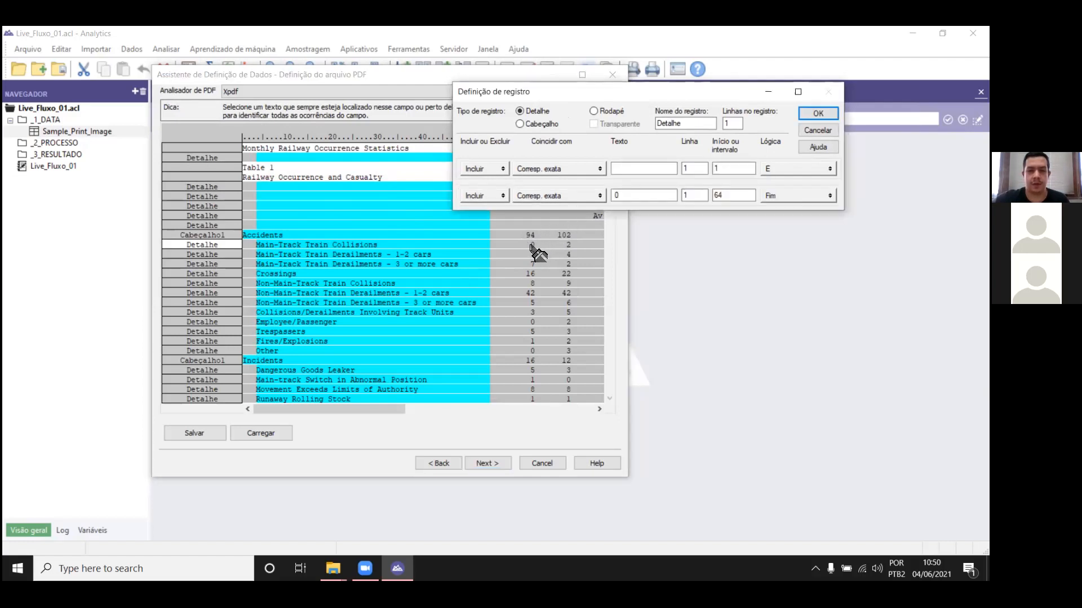
click(755, 196)
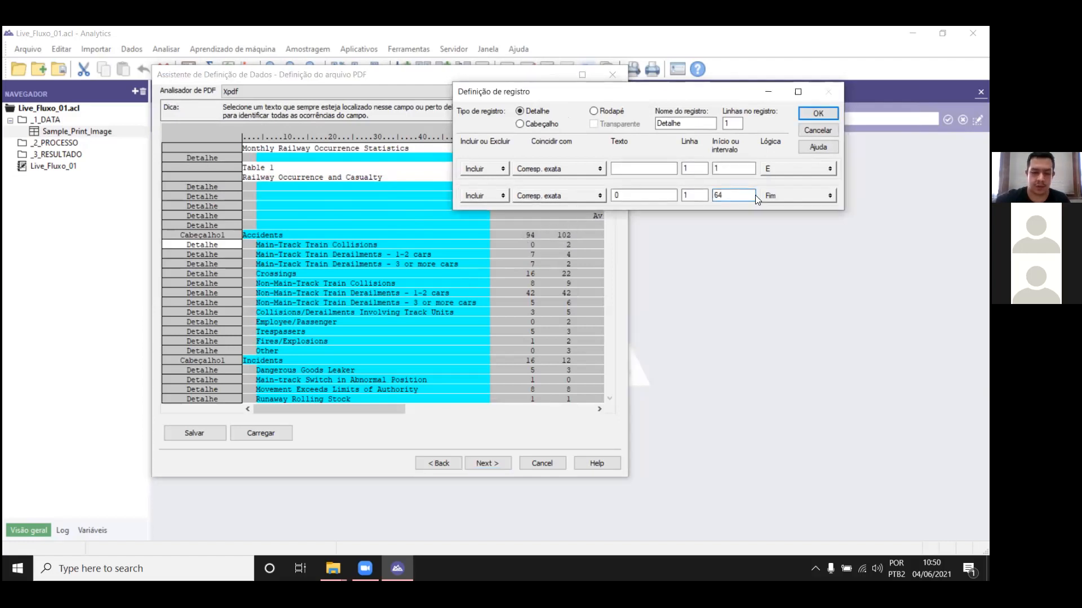
key(BackSpace)
text(5)
click(598, 196)
click(586, 235)
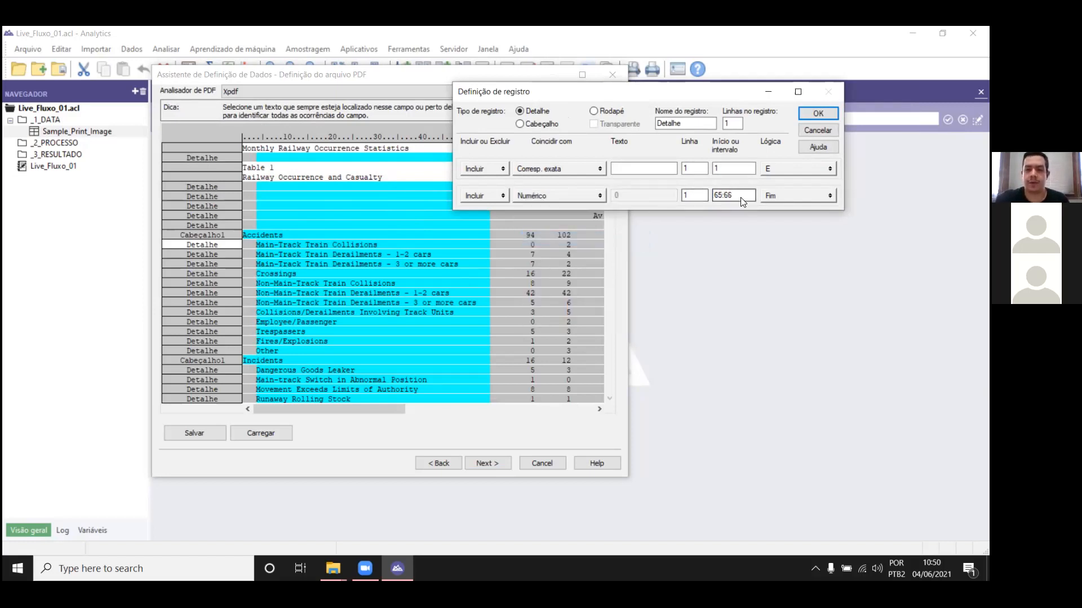
click(817, 113)
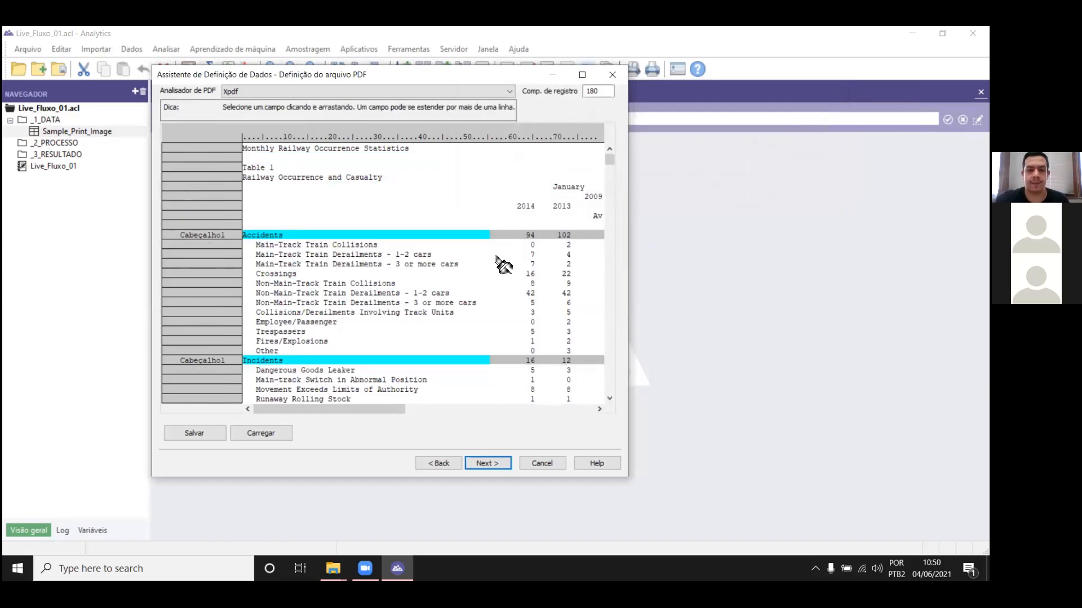
Step: Define a character field named Description_2 on a new record, spanning the description column from the Main-Track Train Collisions text
mouse_move(609, 156)
mouse_down()
mouse_move(619, 322)
mouse_move(606, 157)
mouse_up()
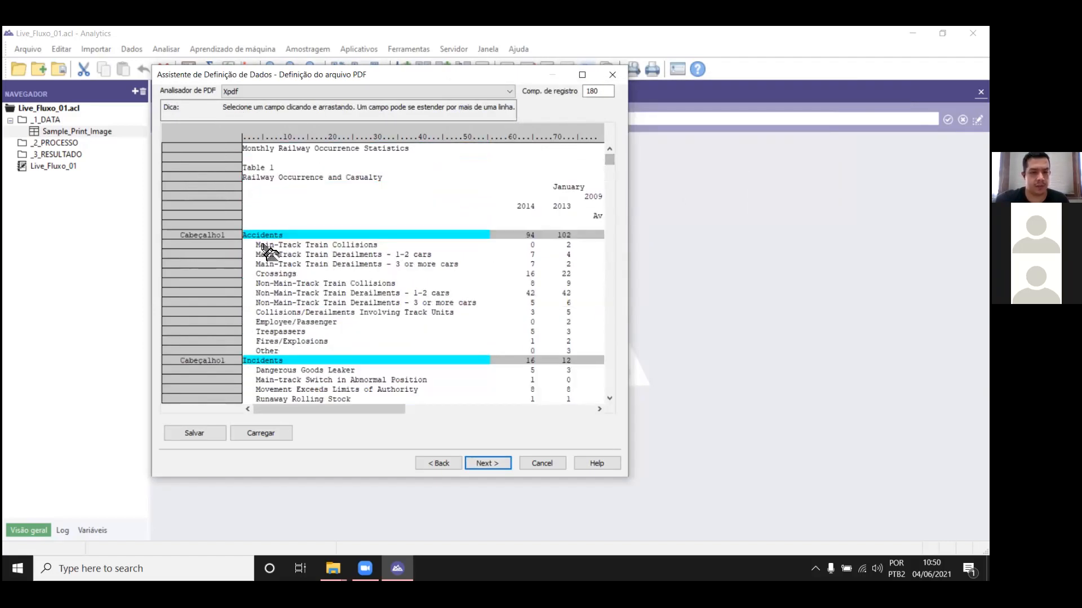
drag(255, 244, 487, 249)
click(434, 345)
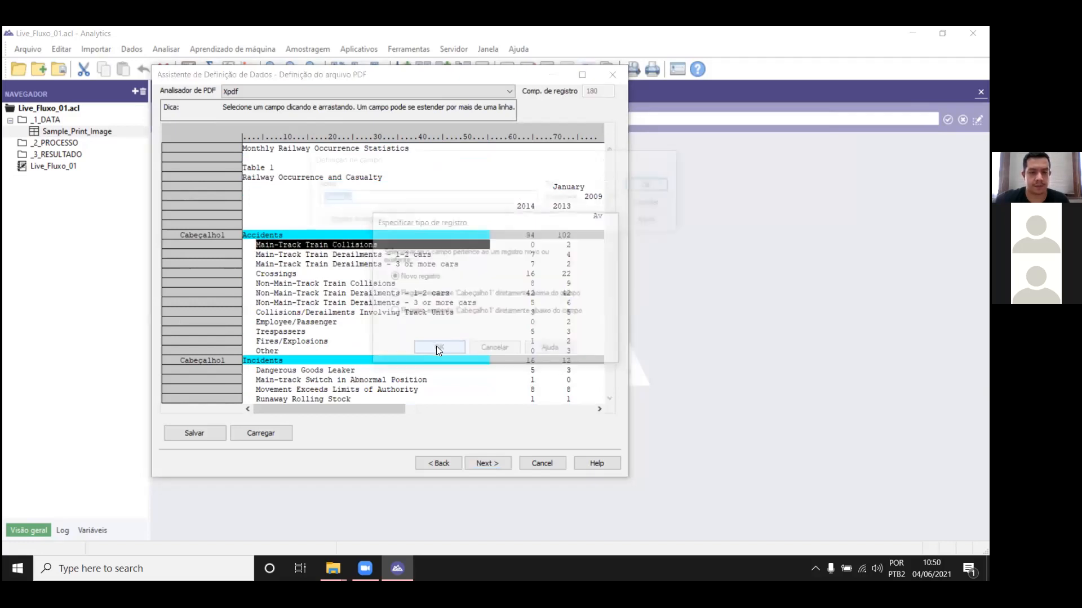
text(Descr)
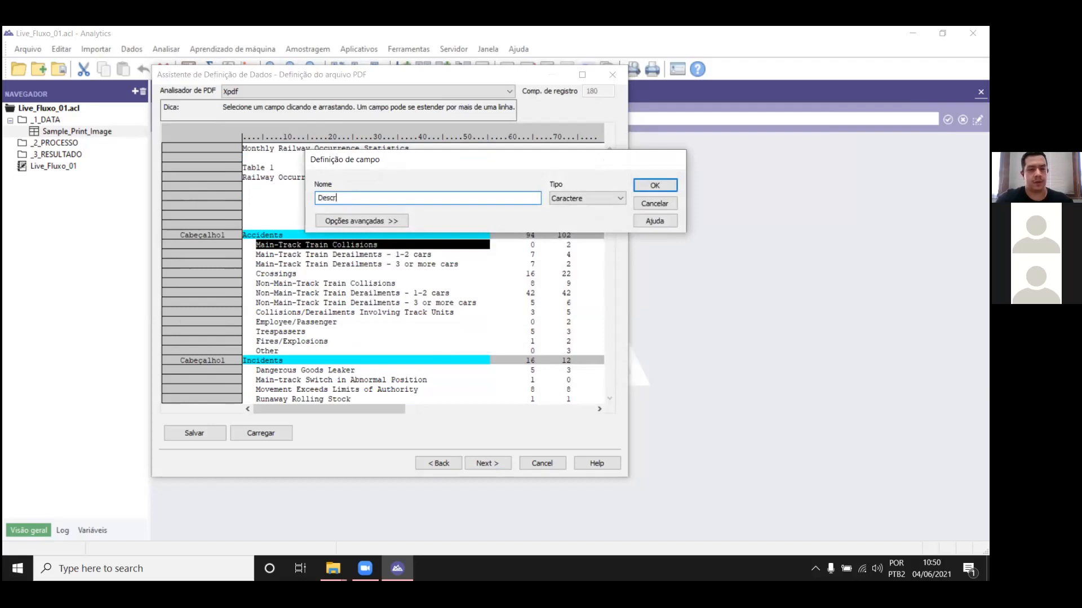
text(iption)
key(Return)
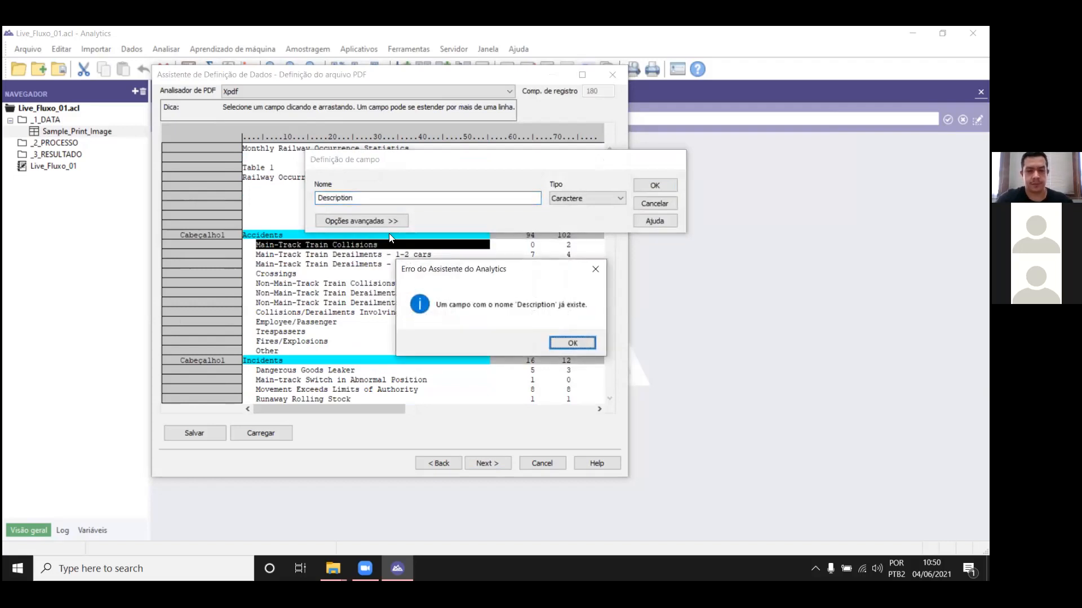
key(Return)
text(_2)
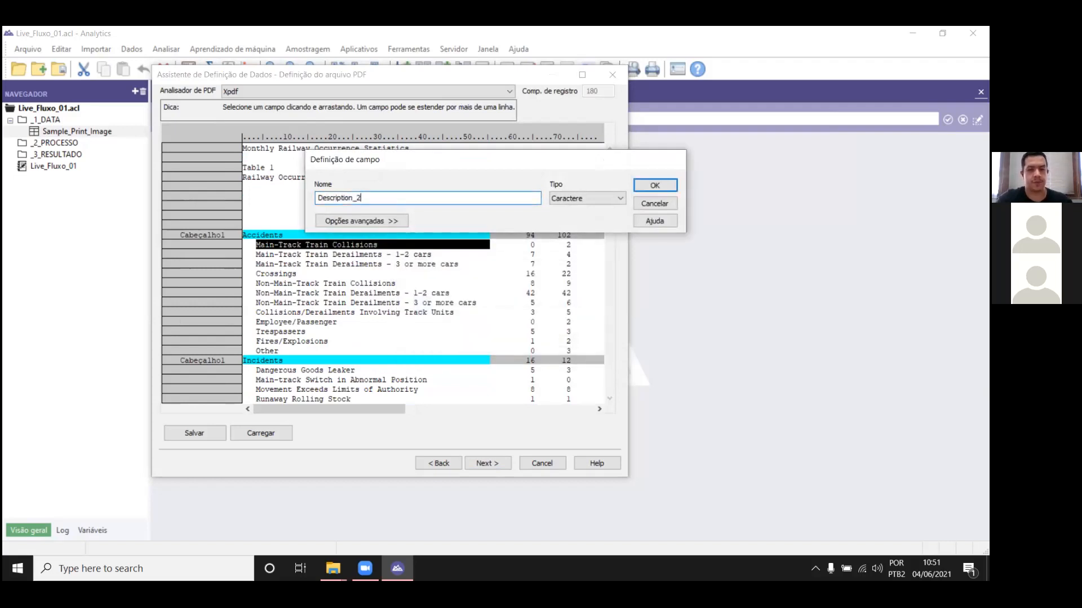
key(Return)
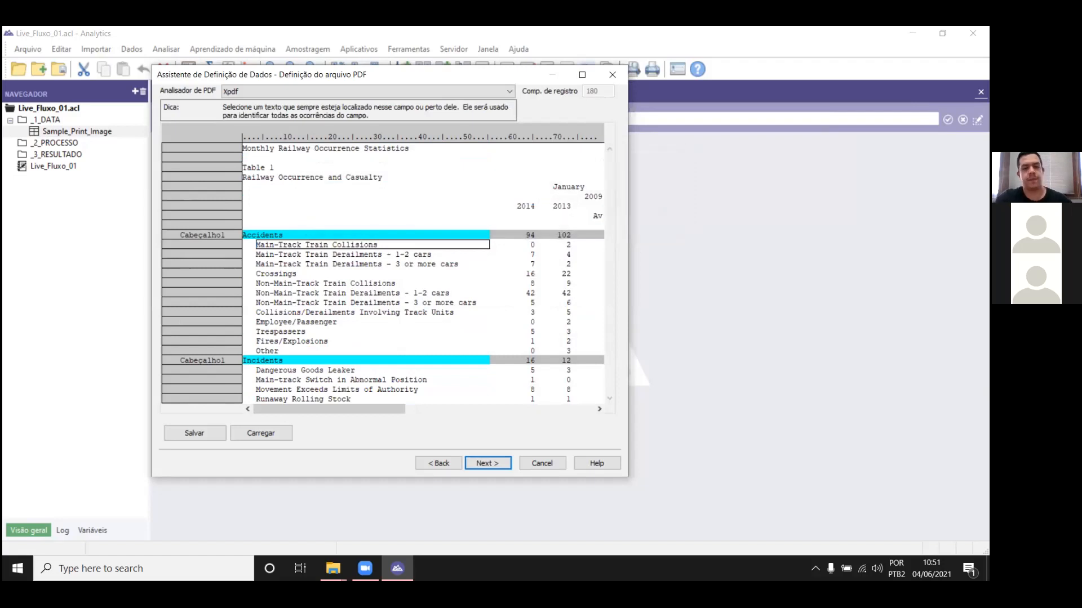
Step: Identify the Description_2 record by its first two letters and match lines that are not blank in columns 4 to 5
click(263, 249)
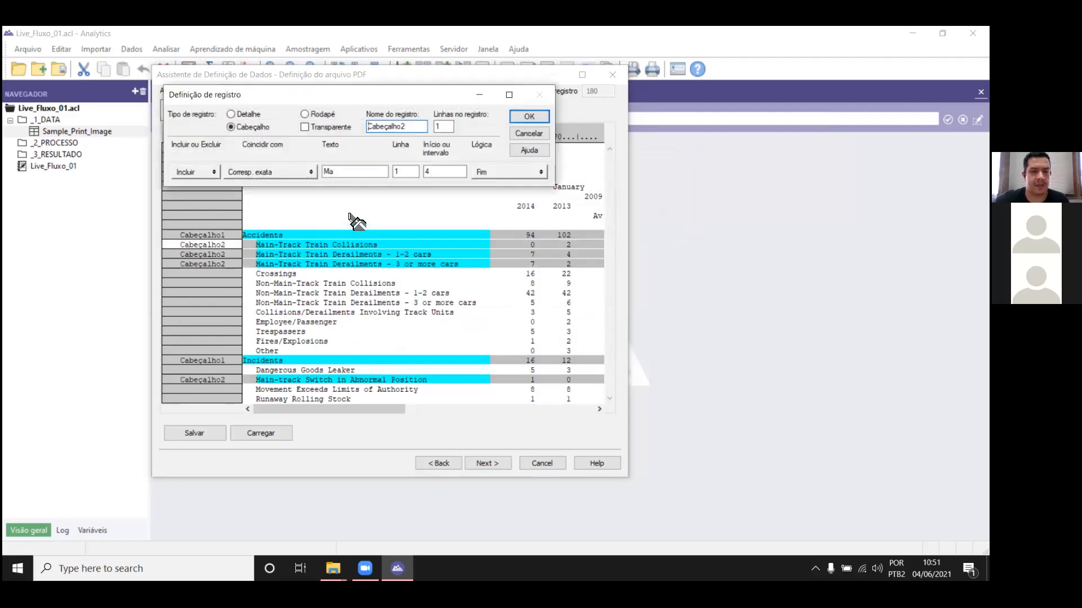
click(275, 171)
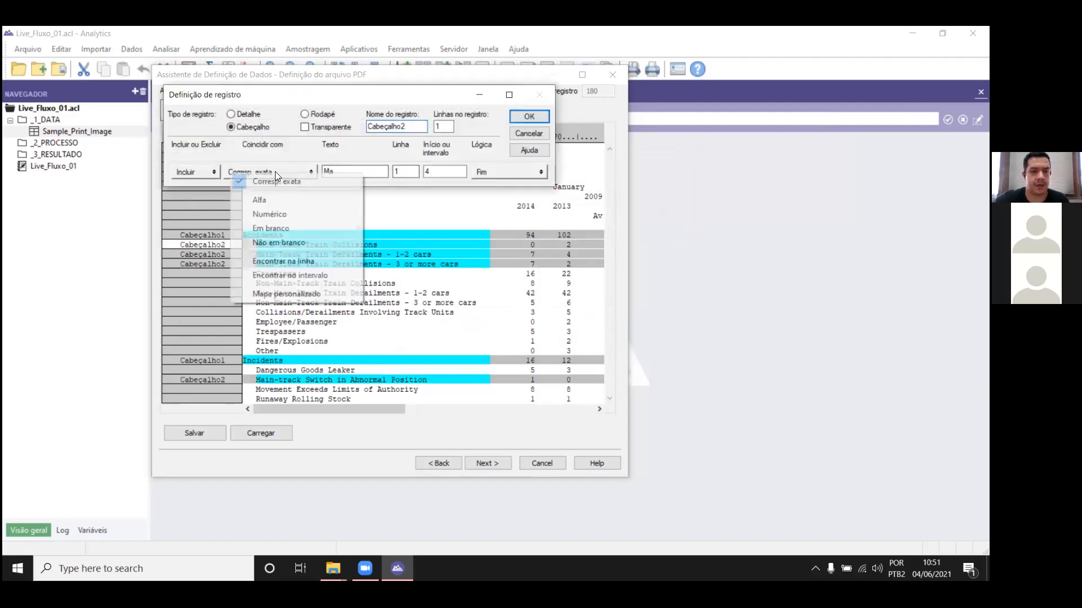
click(296, 240)
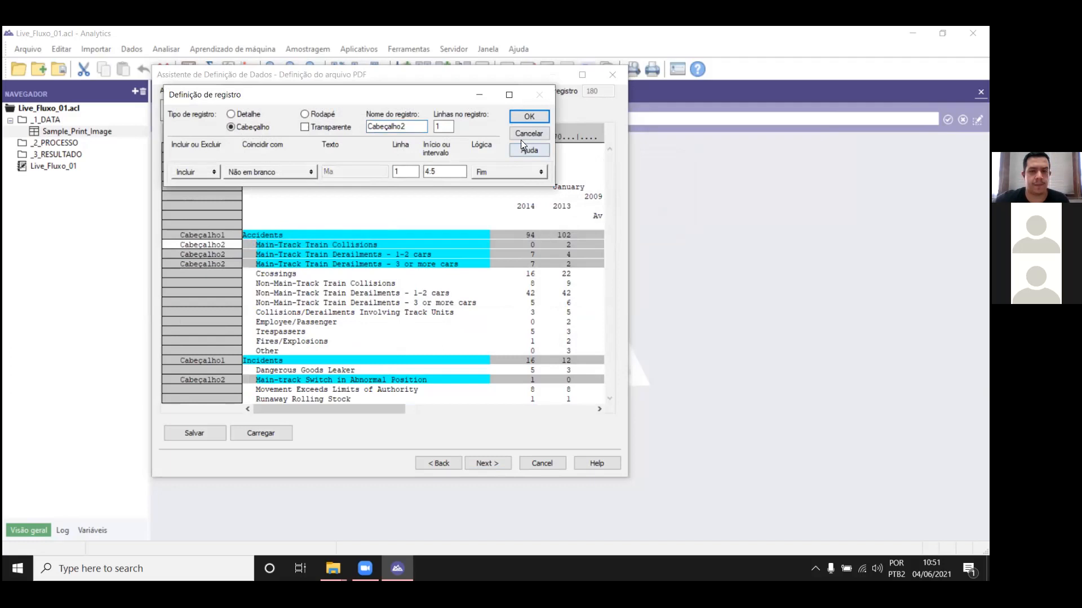
Step: Add an AND condition to the Description_2 record requiring columns 1 to 3 to be blank
click(511, 173)
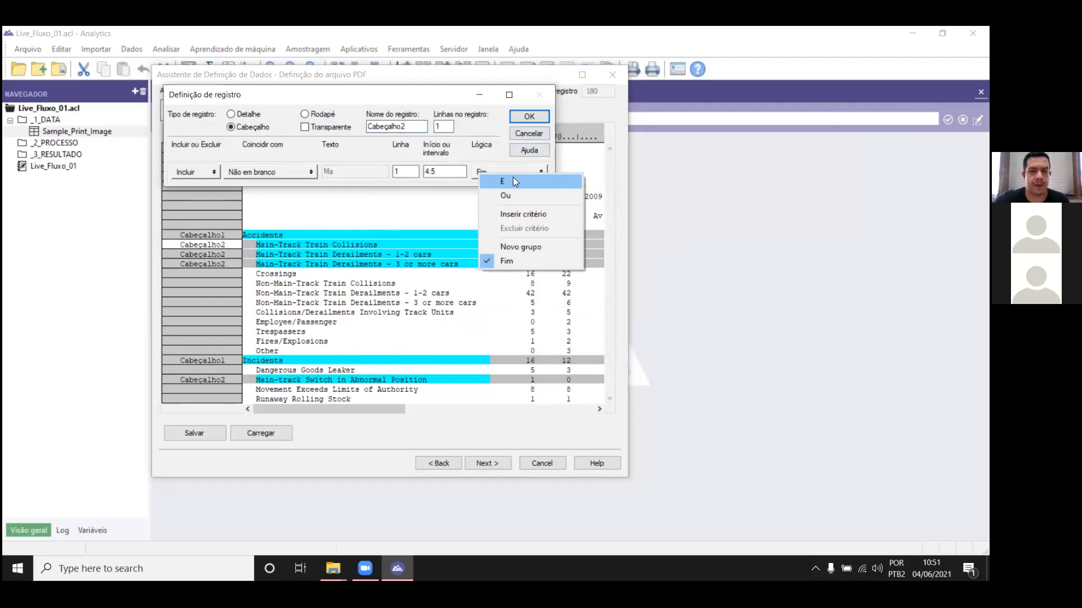
click(250, 251)
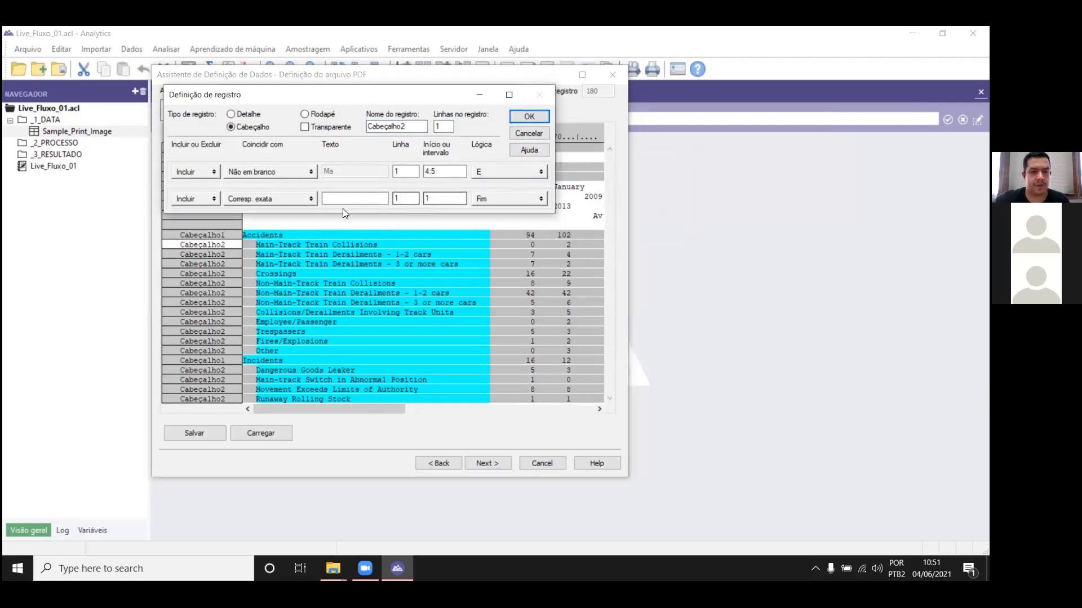
click(304, 199)
click(296, 255)
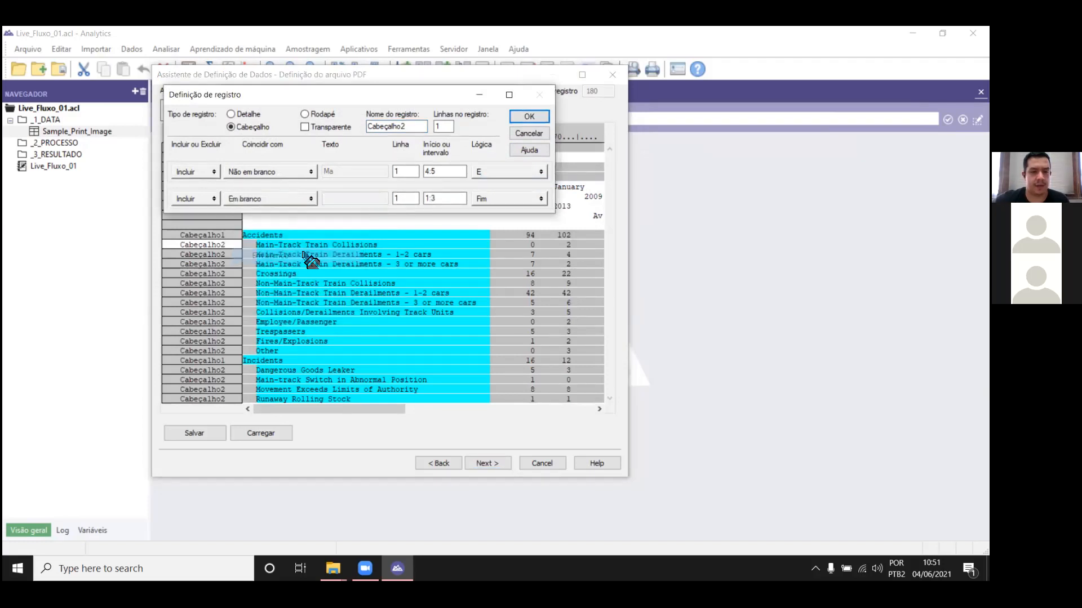
Step: Change the Cabeçalho2 record's type to detail and append it to the existing detail record
click(531, 116)
mouse_move(609, 157)
mouse_down()
mouse_move(607, 222)
mouse_move(625, 313)
mouse_move(613, 252)
mouse_move(623, 157)
mouse_up()
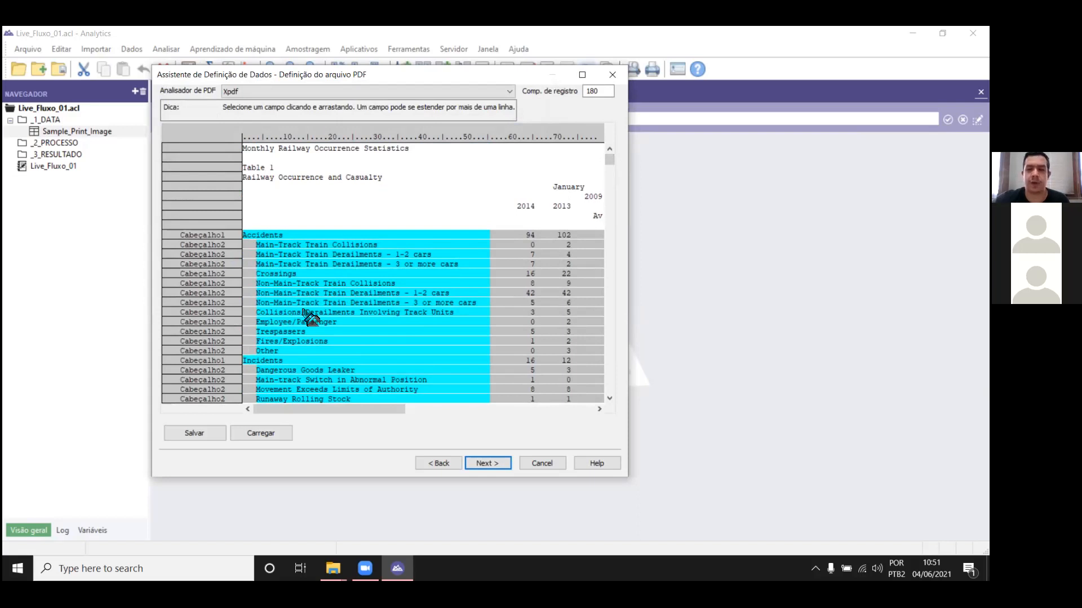
right_click(254, 253)
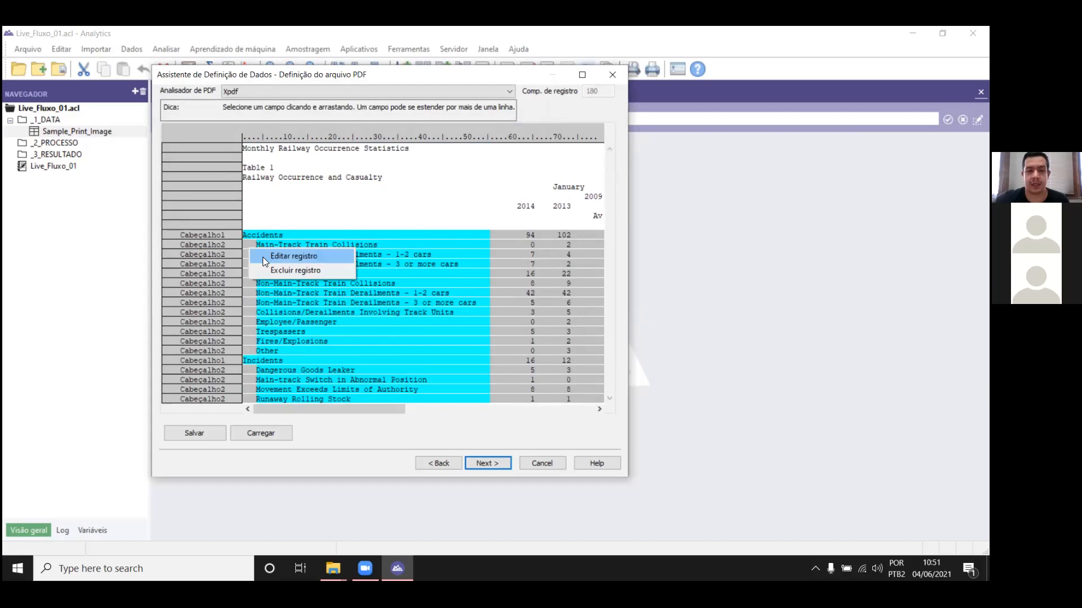
click(263, 257)
click(253, 113)
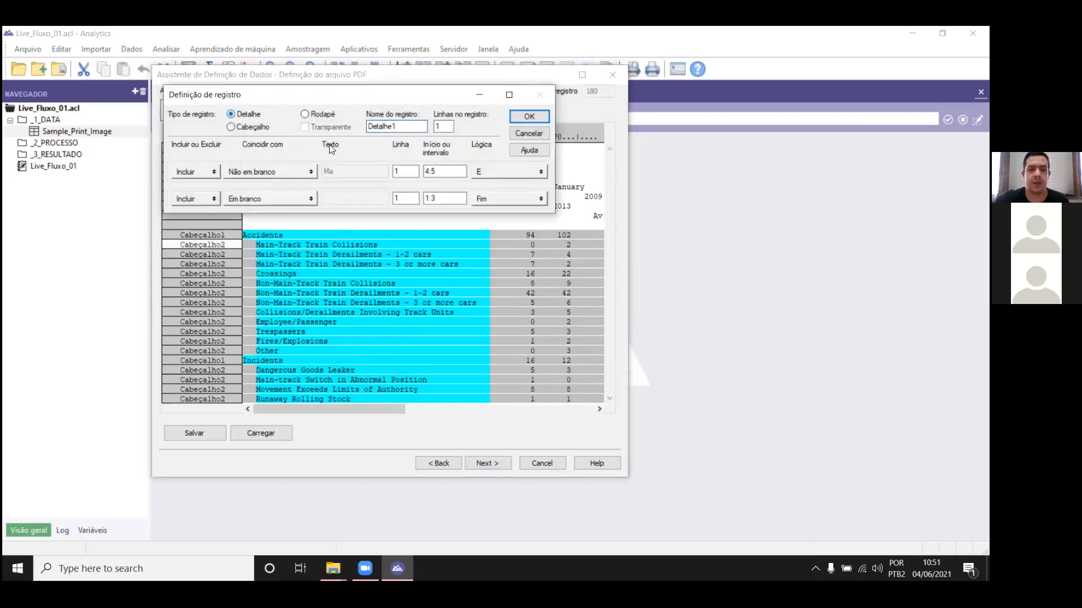
click(540, 114)
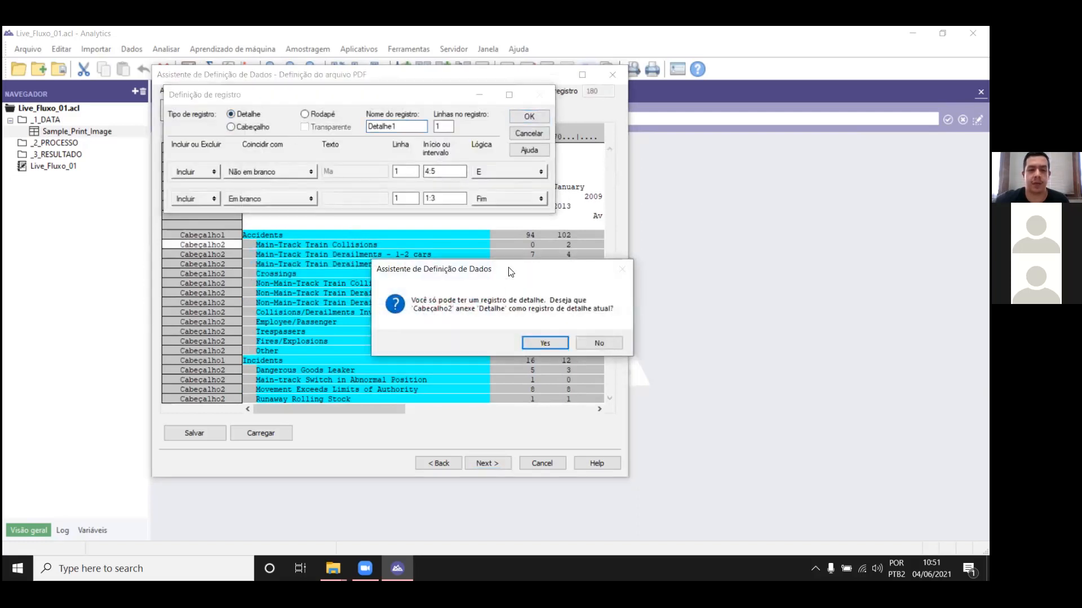
click(545, 343)
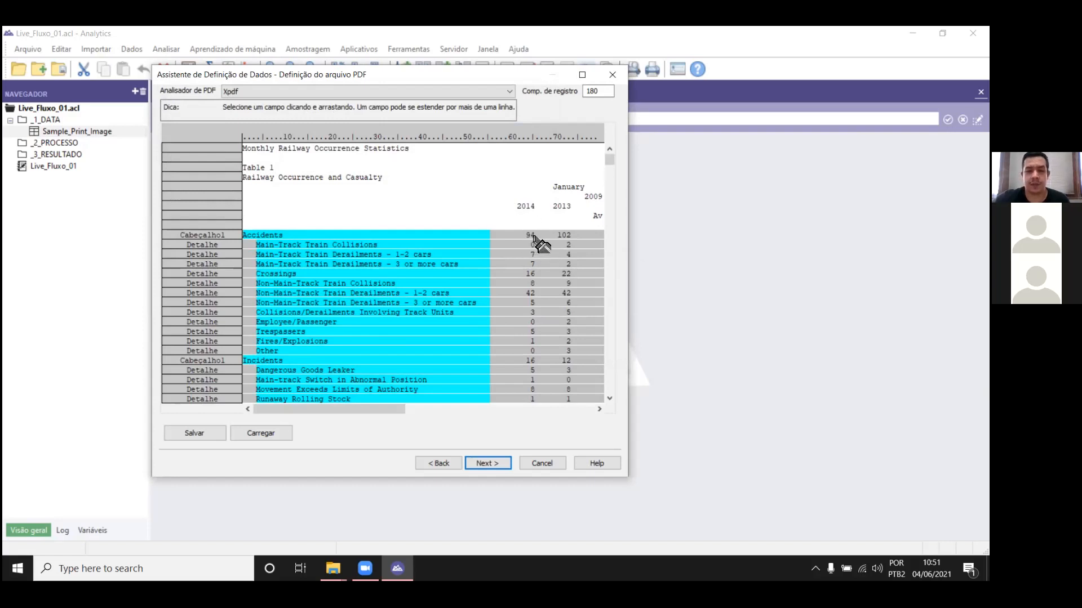
Step: Try a numeric field named Status_2014 on the Accidents line's 2014 value, and delete that field
drag(521, 235, 519, 236)
text(Status_2014)
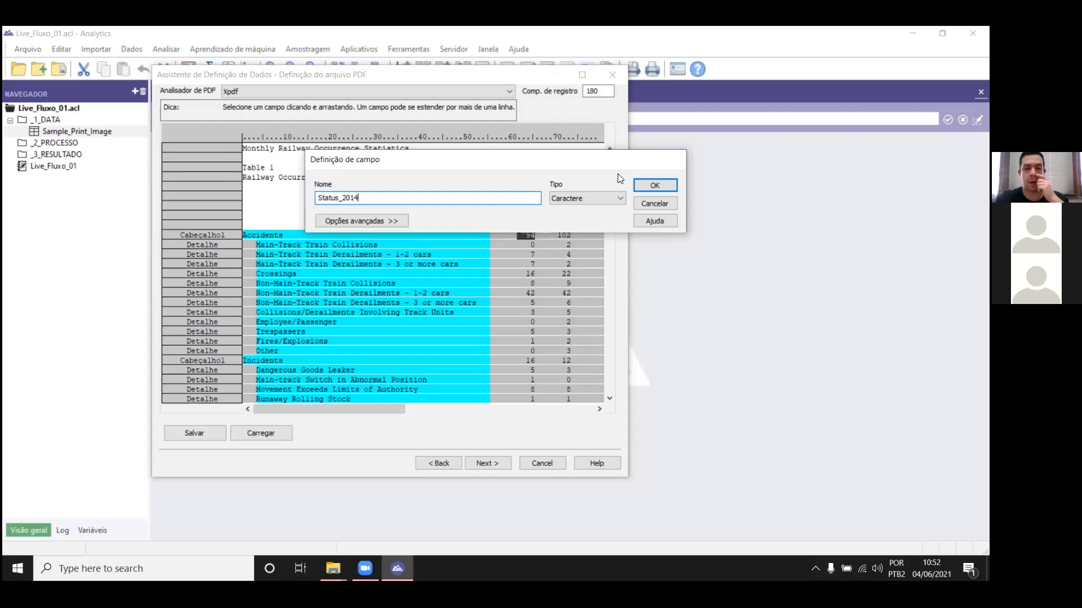
click(568, 198)
click(603, 218)
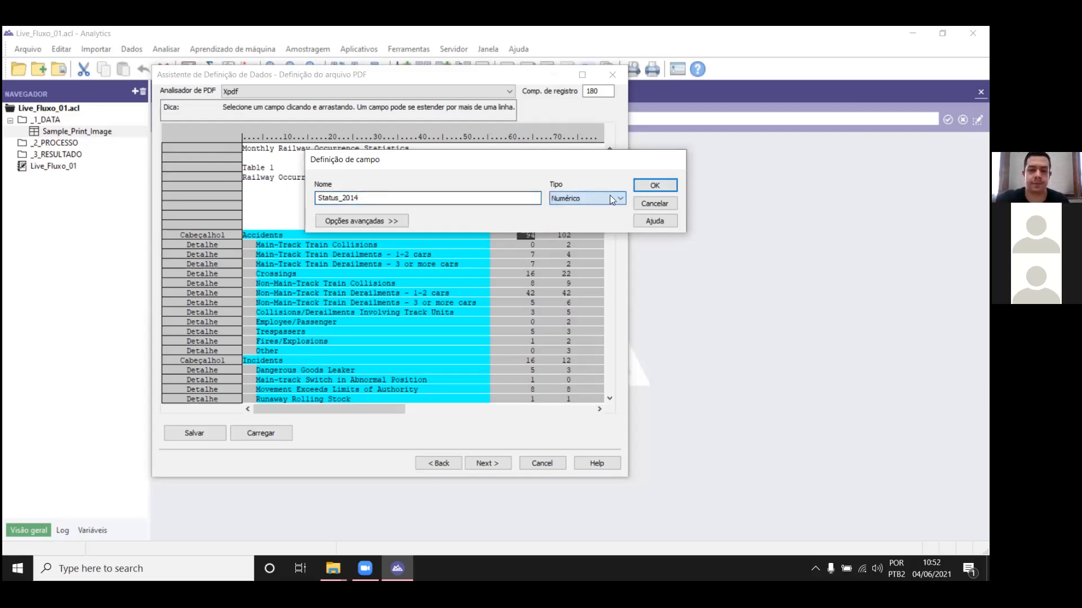
click(648, 185)
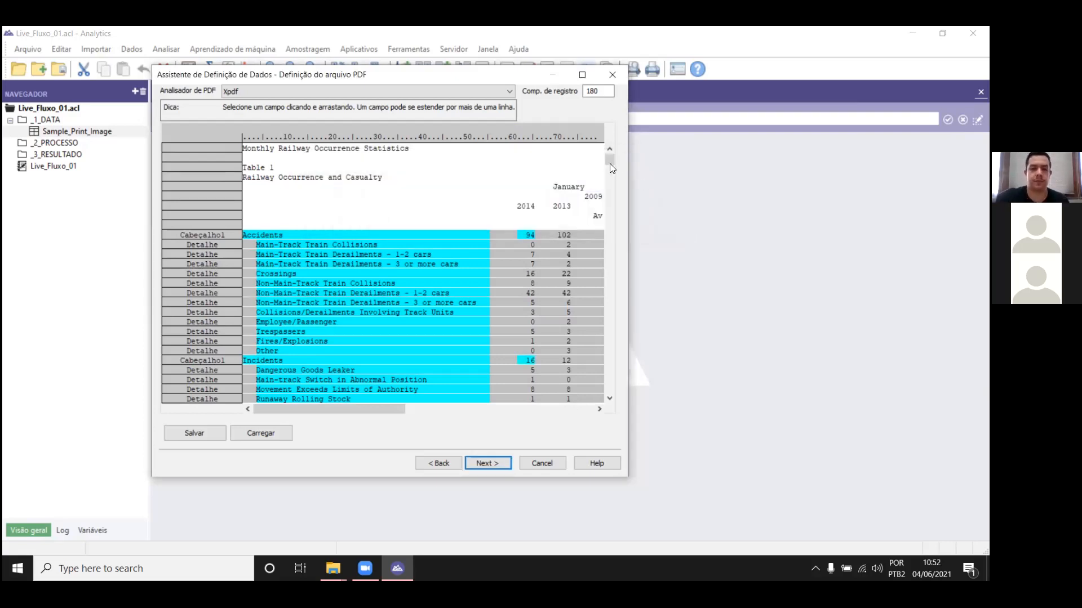
right_click(528, 238)
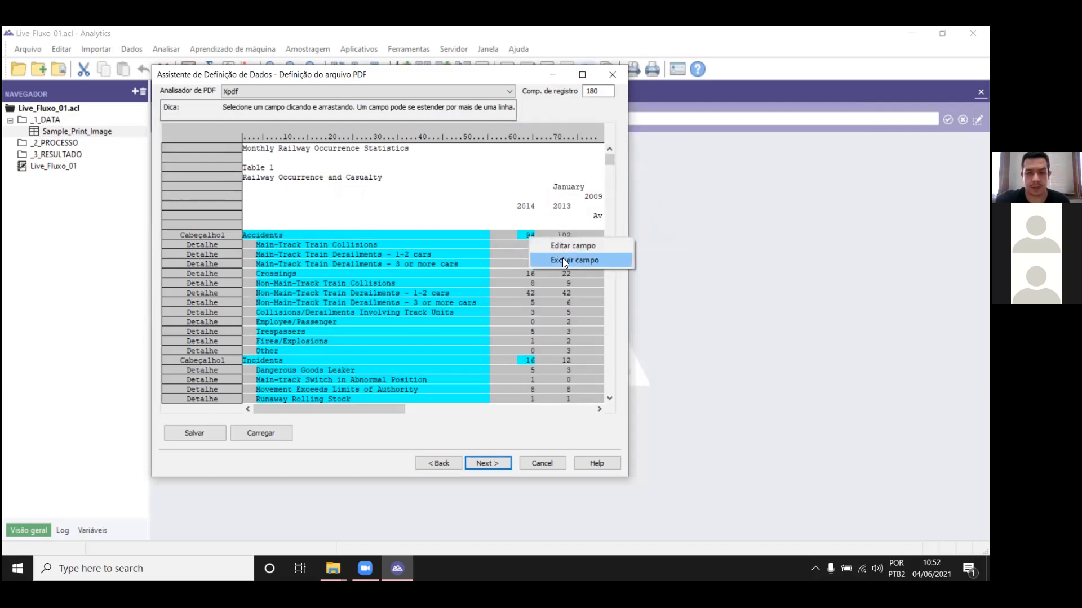
click(563, 258)
click(510, 339)
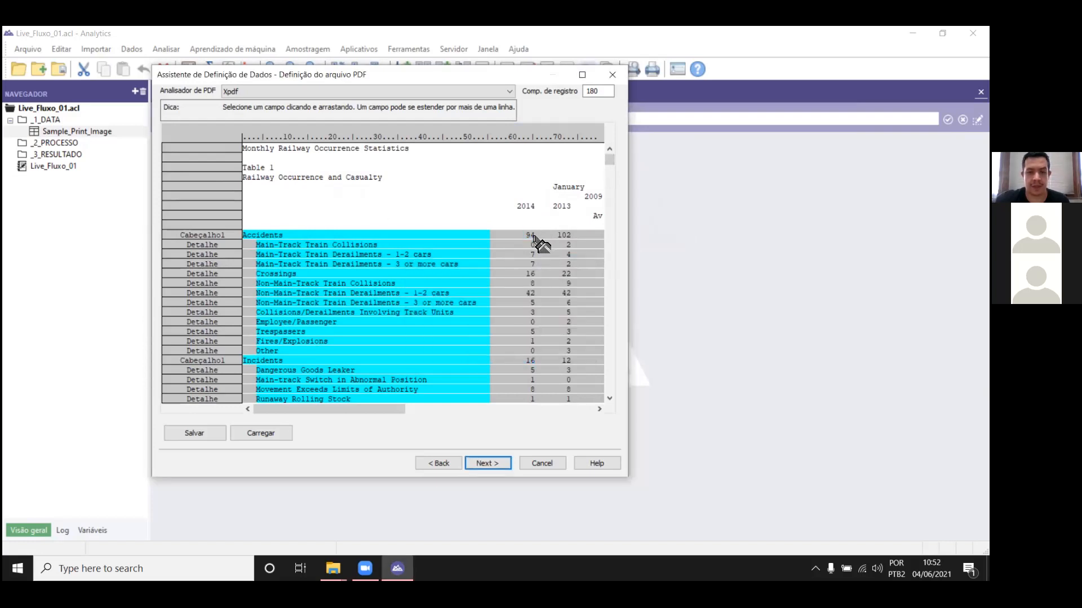
Step: Try defining a character field named Status_2014 on the Accidents line's 2014 value
drag(534, 239, 521, 237)
click(654, 204)
drag(528, 242, 530, 239)
text(Status_2014)
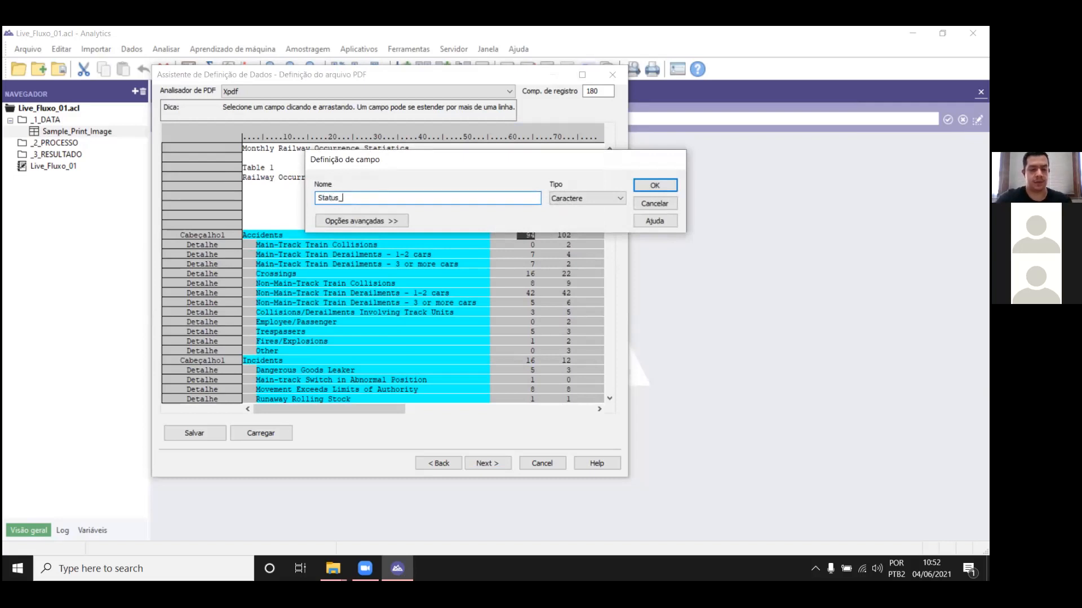
key(Return)
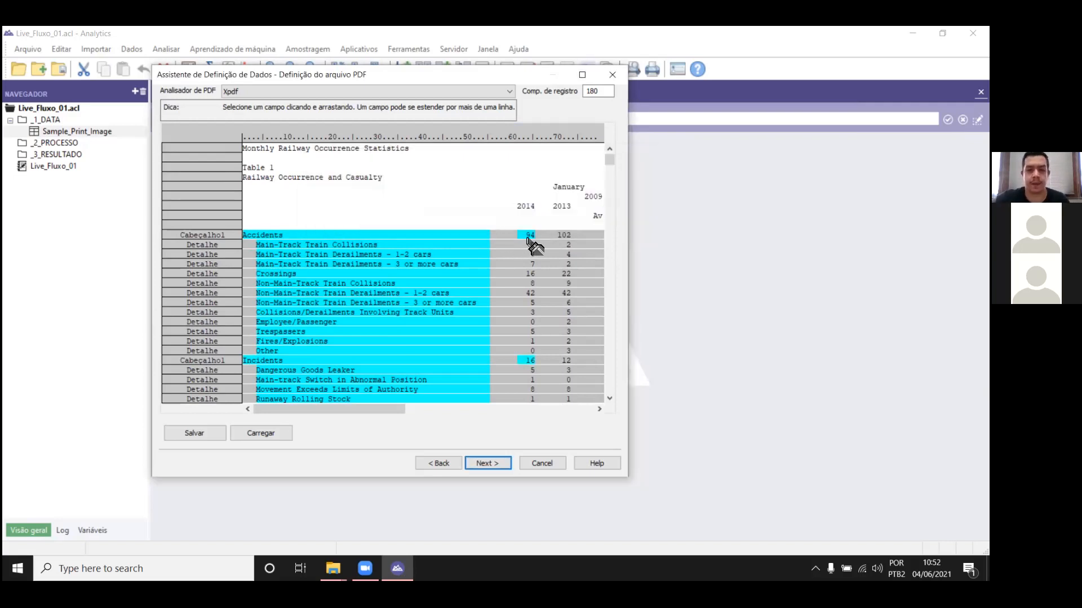
Step: Check the Status_2014 field's definition and delete the field from the Accidents header line
drag(532, 238, 530, 237)
click(642, 204)
right_click(530, 236)
click(563, 245)
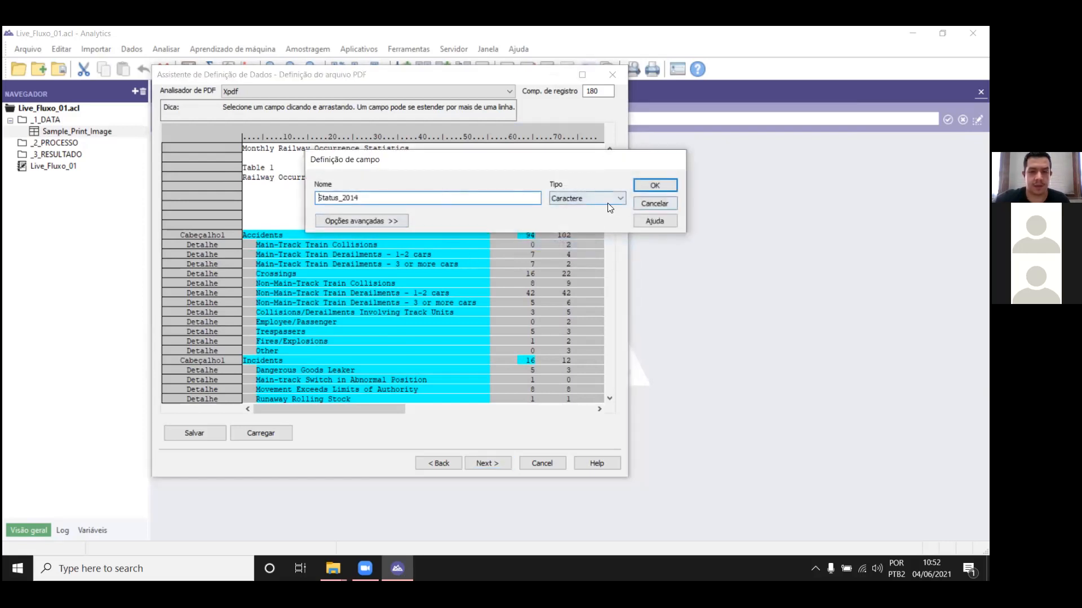
click(655, 186)
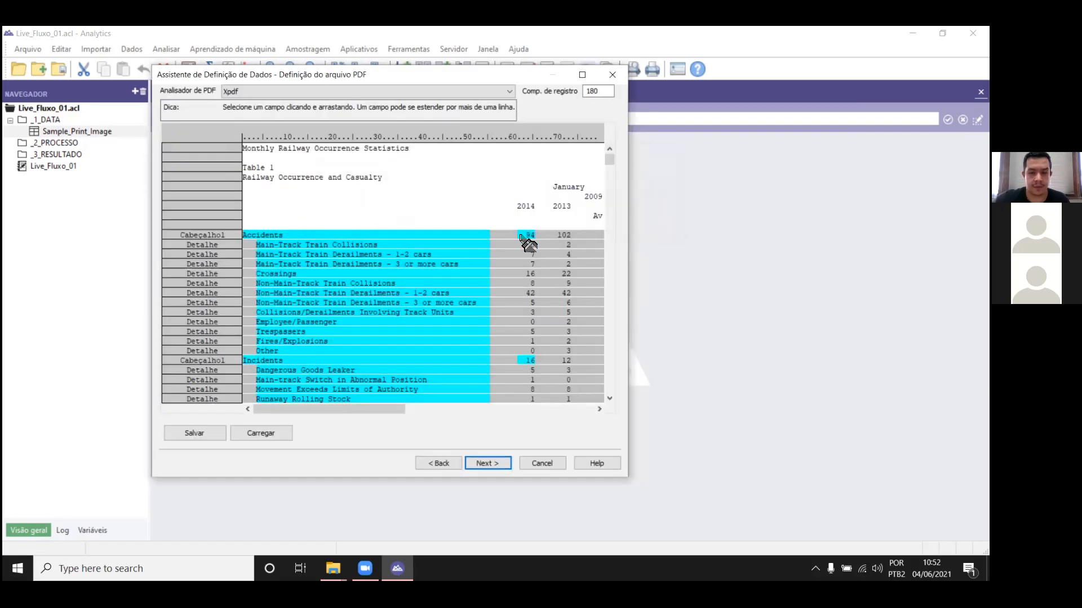
right_click(532, 239)
click(563, 262)
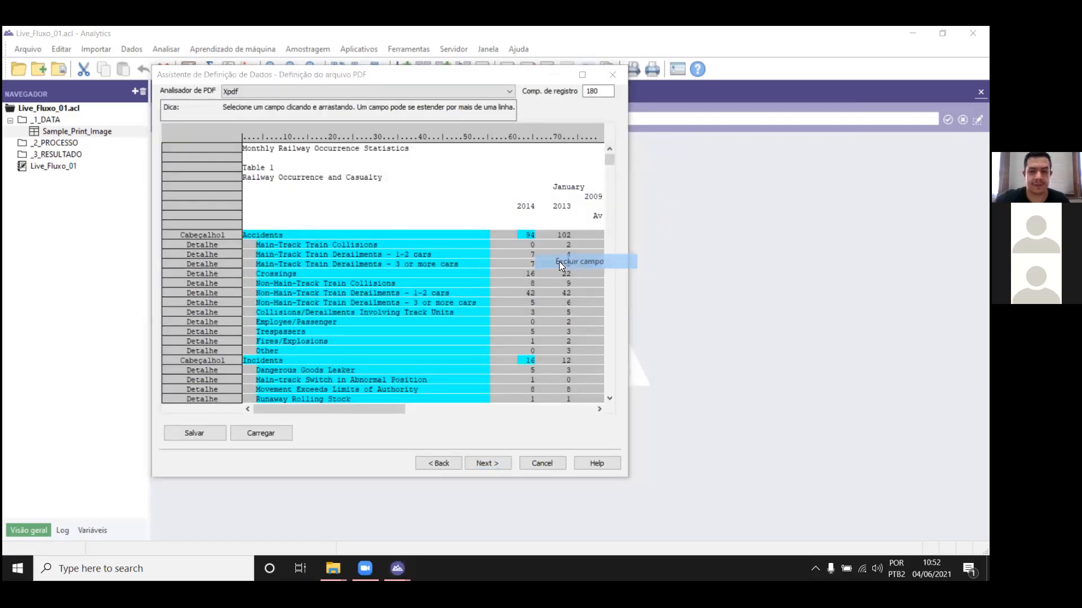
click(492, 343)
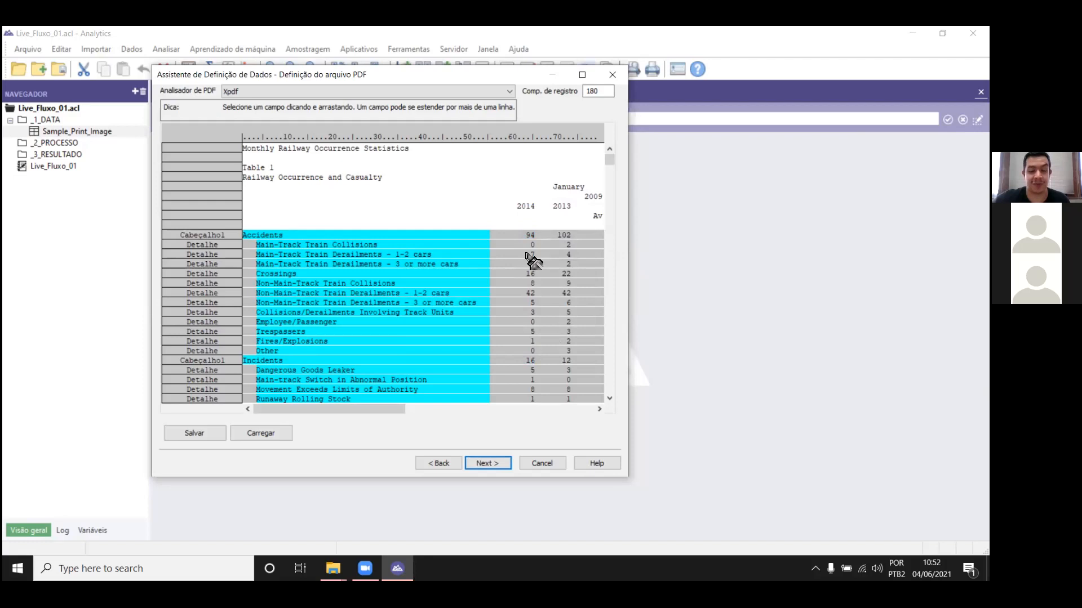
Step: Define a character field named Status_2014 over the 2014 value on the Main-Track Train Collisions detail line
drag(531, 243, 519, 246)
text(Status_201)
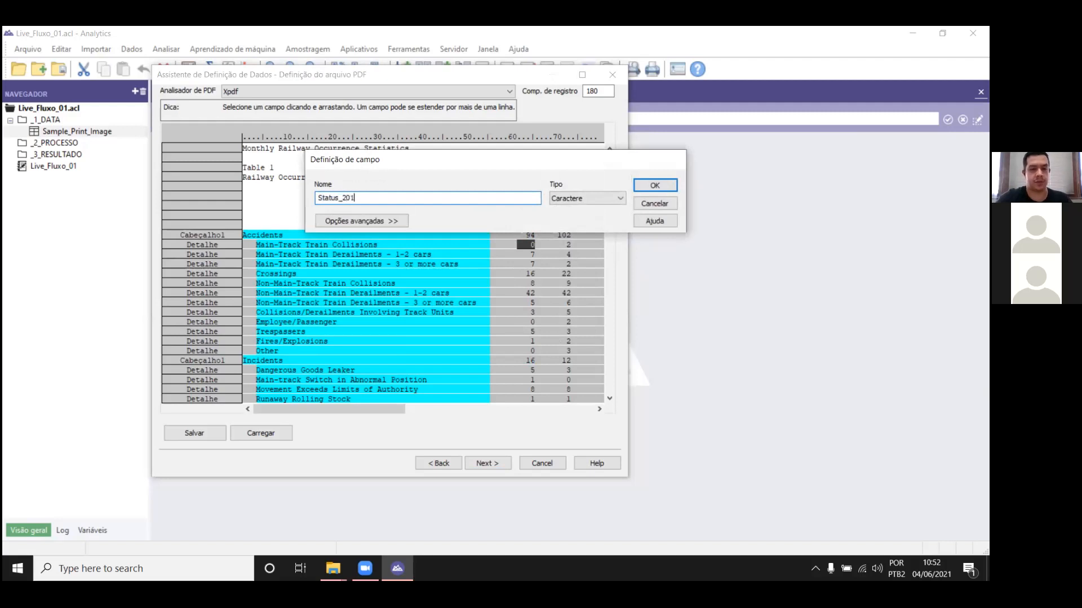
text(4)
key(Return)
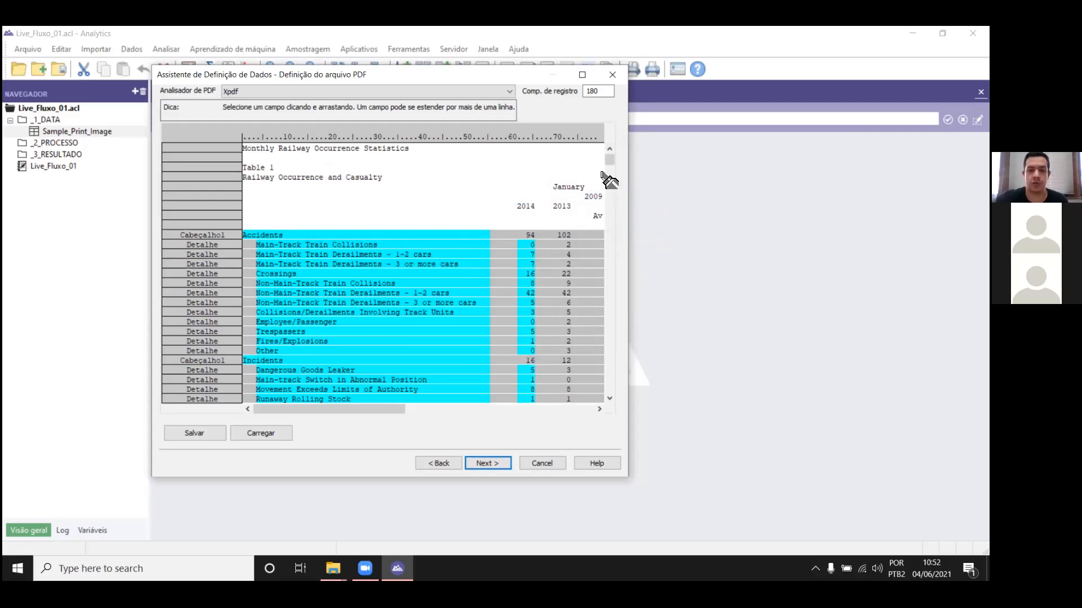
scroll(612, 176, down, 2)
mouse_move(612, 175)
mouse_down()
mouse_move(615, 288)
mouse_move(609, 156)
mouse_up()
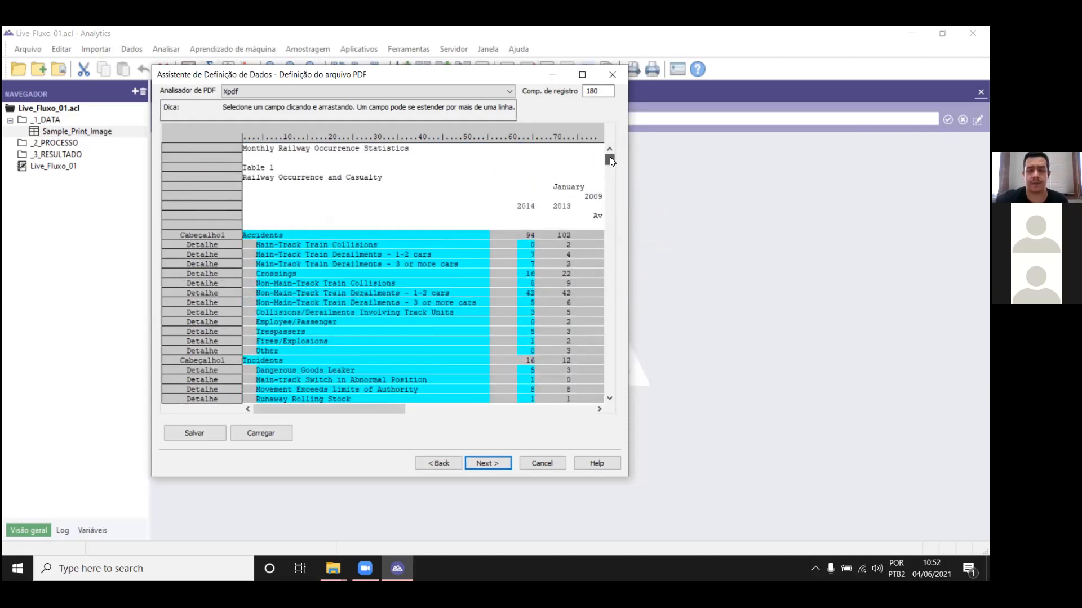
Step: Save the data file as Sample PDF in the PROJETO folder and exclude the Description field from the import
click(481, 465)
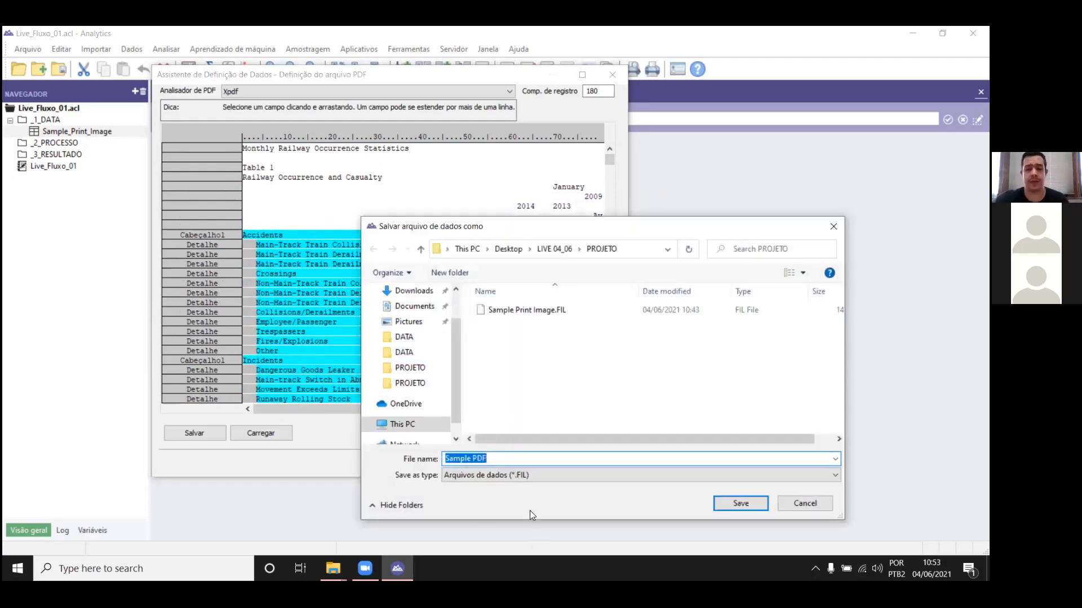
click(738, 505)
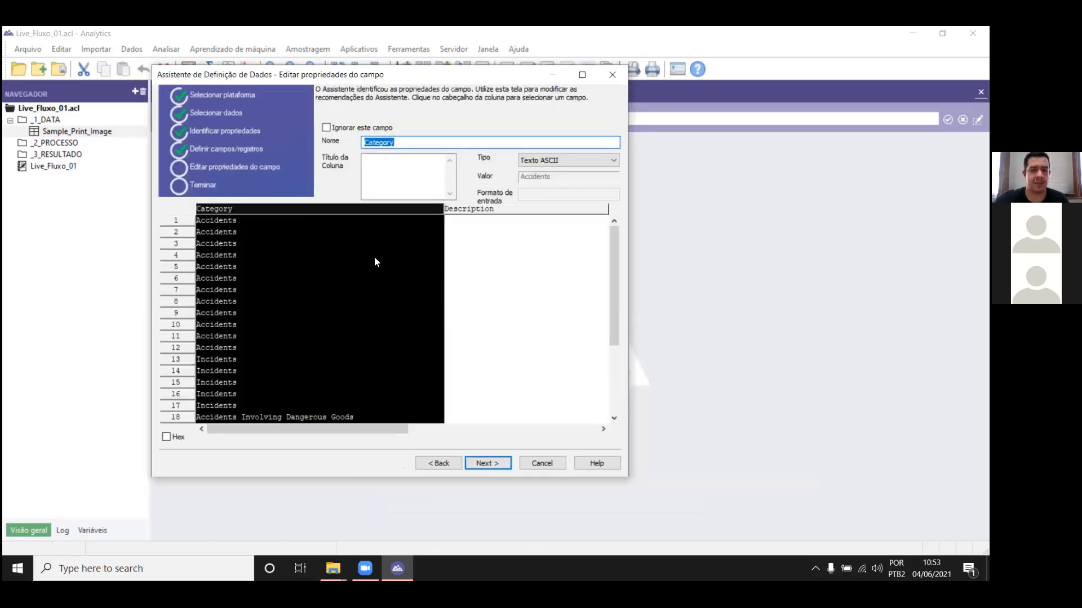
click(523, 211)
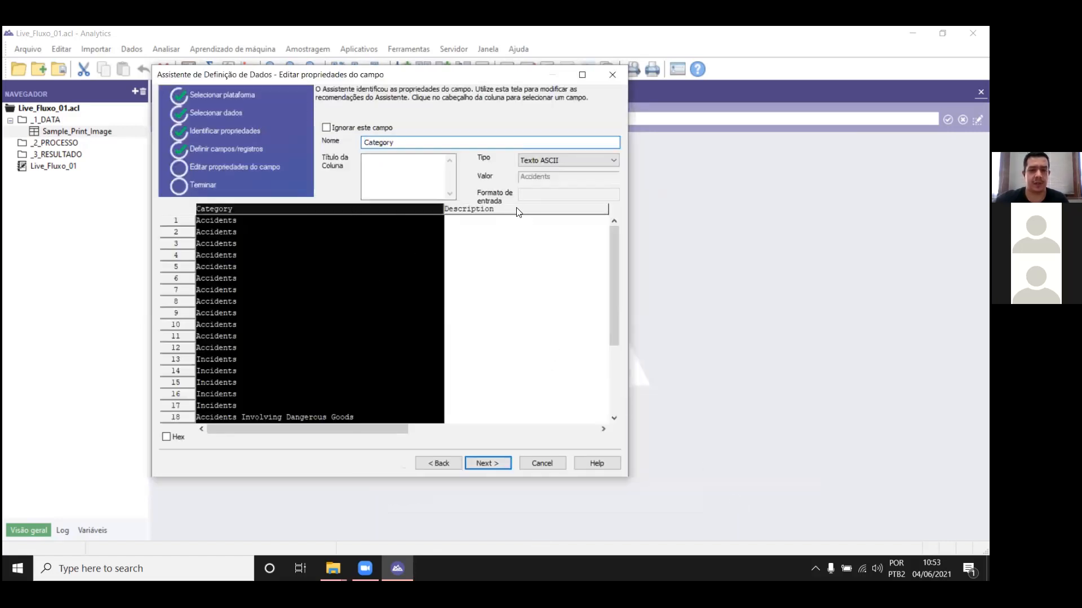
drag(273, 429, 467, 426)
click(340, 125)
drag(461, 272, 377, 248)
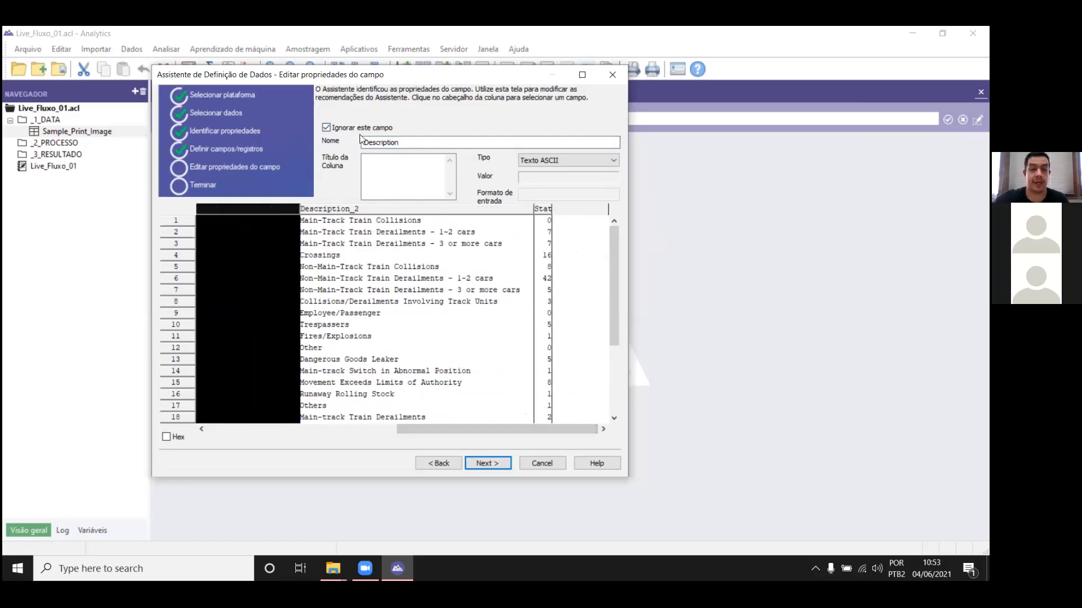
Step: Set the Status_2014 field's type to Numérico (Não formatado)
click(395, 213)
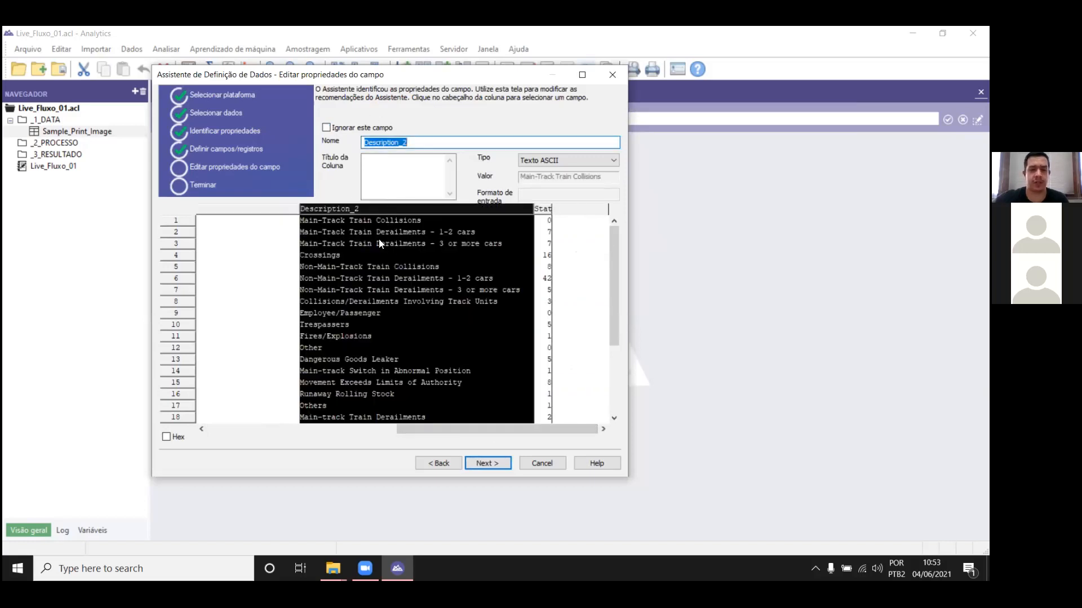
click(547, 210)
click(576, 164)
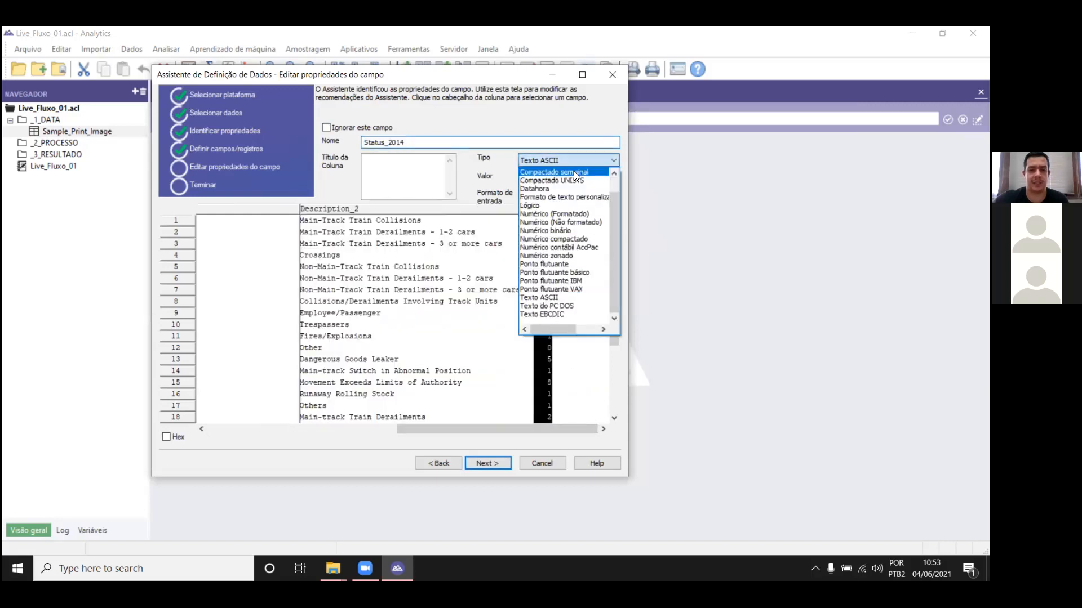
click(564, 222)
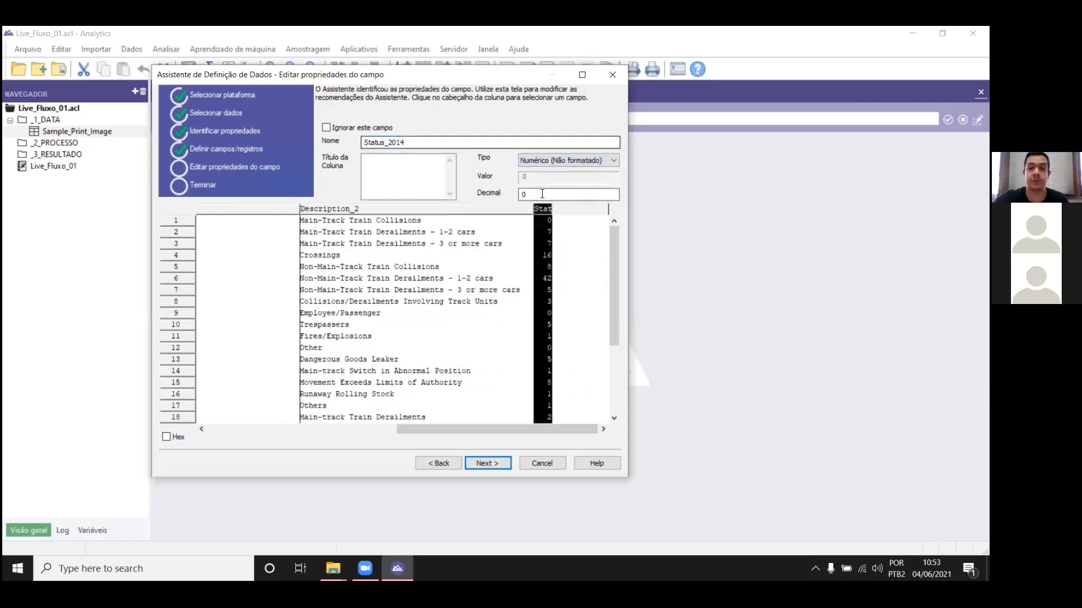
Step: Finish the import as a table named Sample_PDF and close the table, saving its changes
click(487, 463)
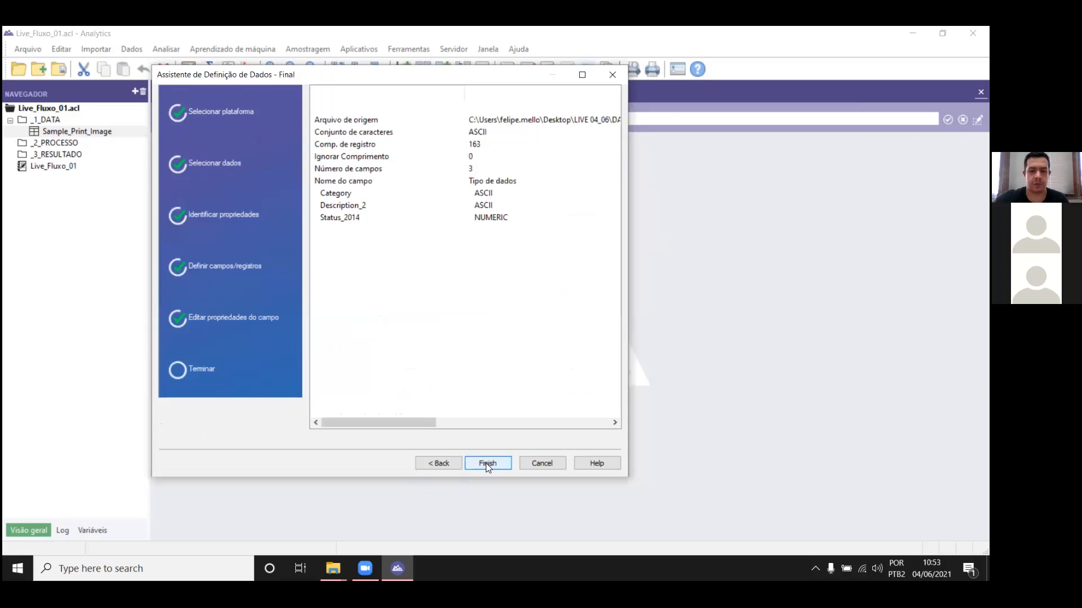
click(490, 466)
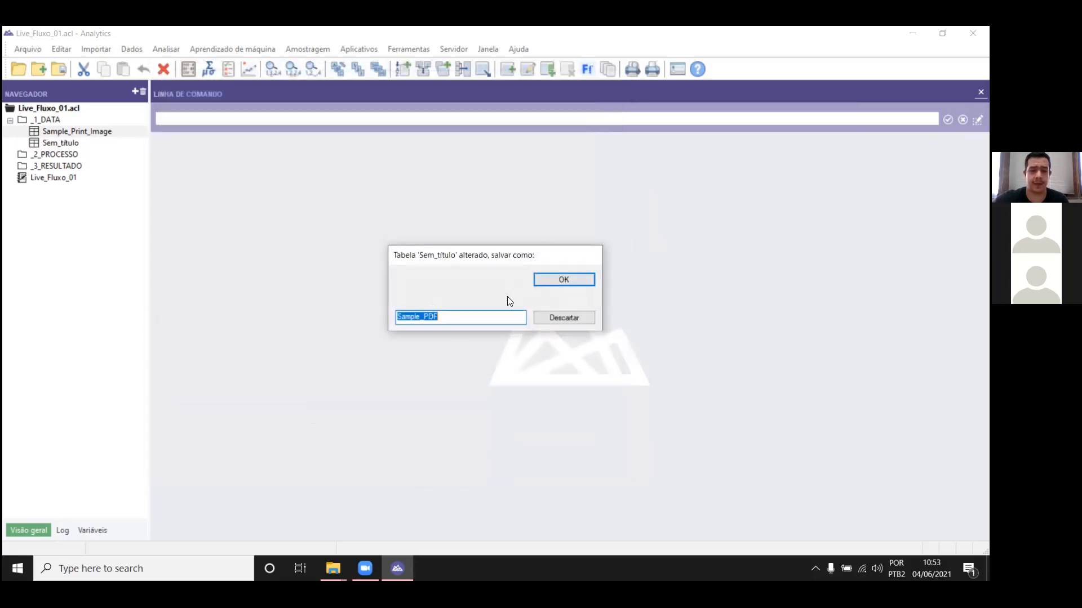
key(Return)
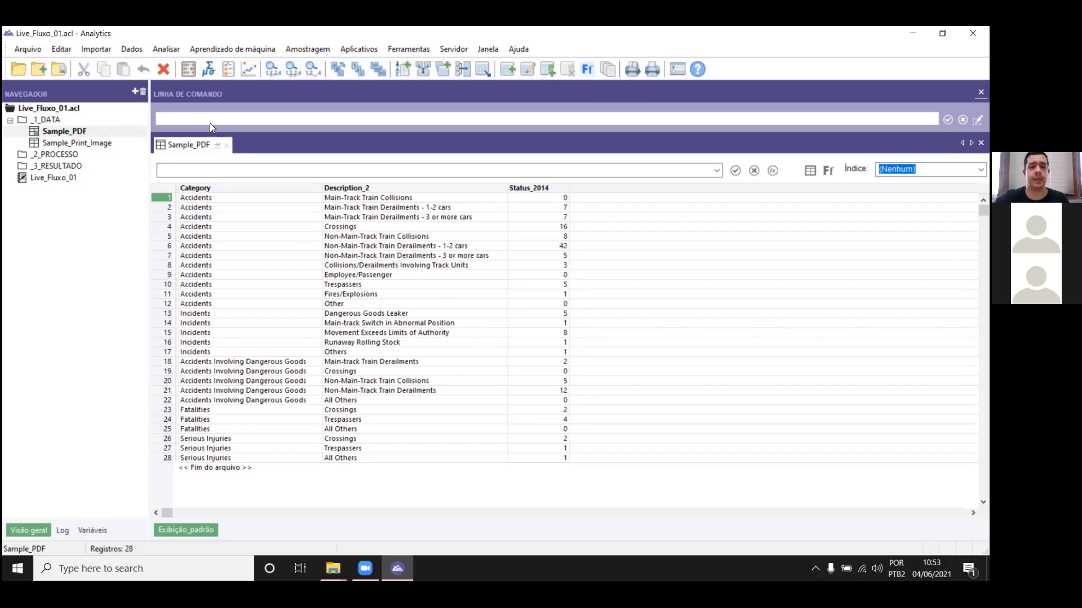
click(227, 145)
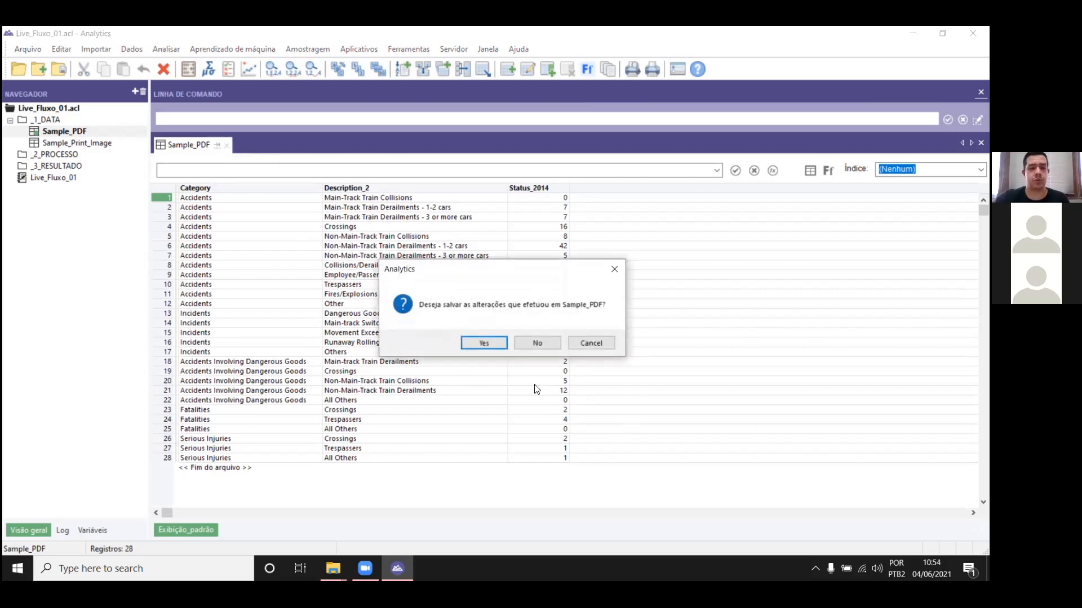
click(495, 344)
Step: Start a new table in the _1_DATA project folder from the first local file in LIVE 04_06's DATA folder
right_click(55, 120)
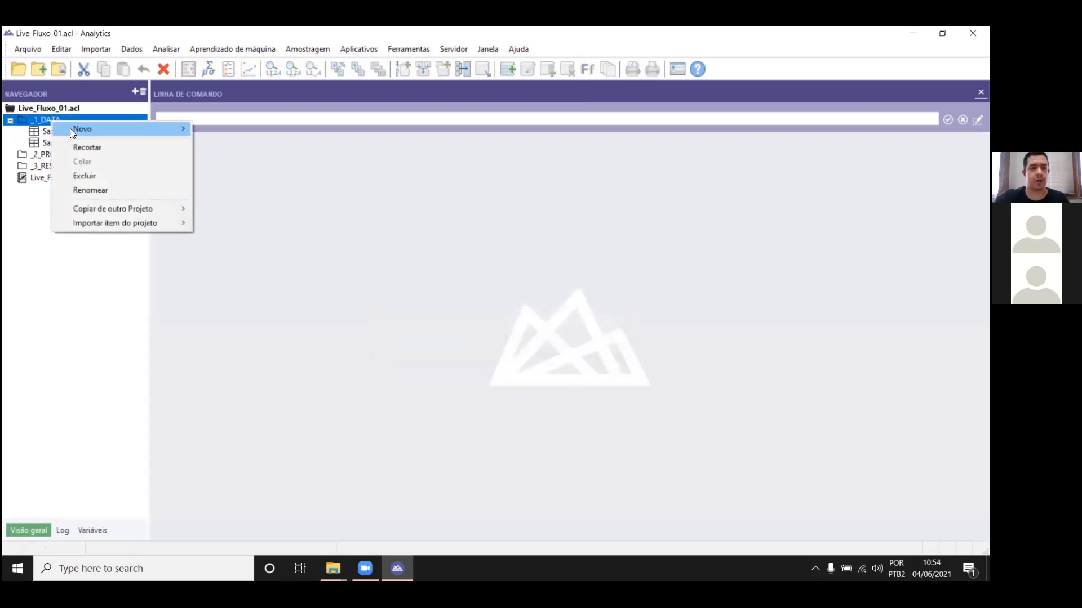
mouse_move(74, 131)
click(258, 128)
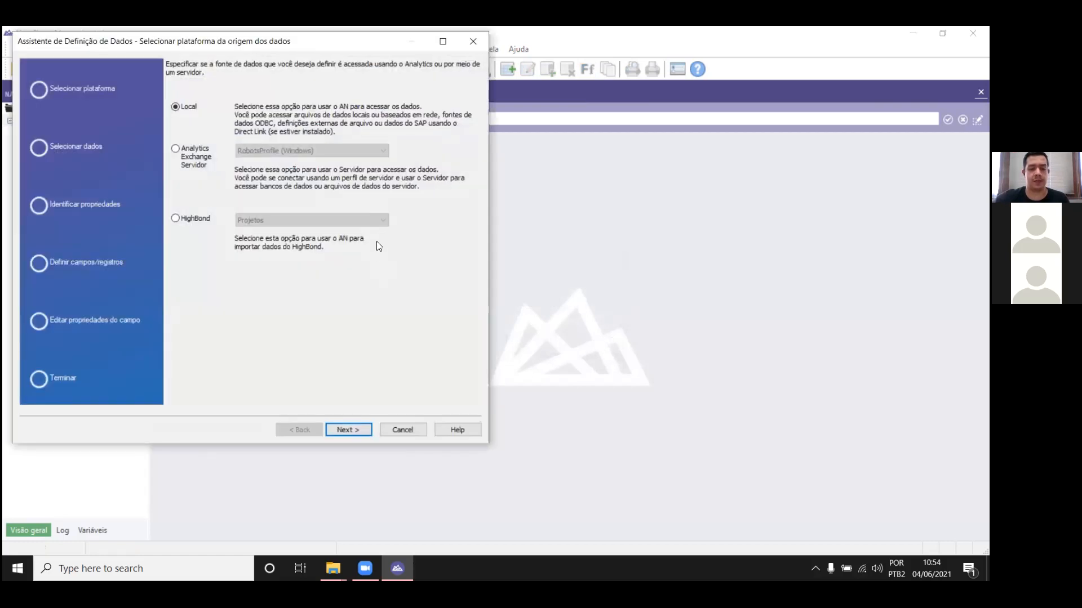
key(Return)
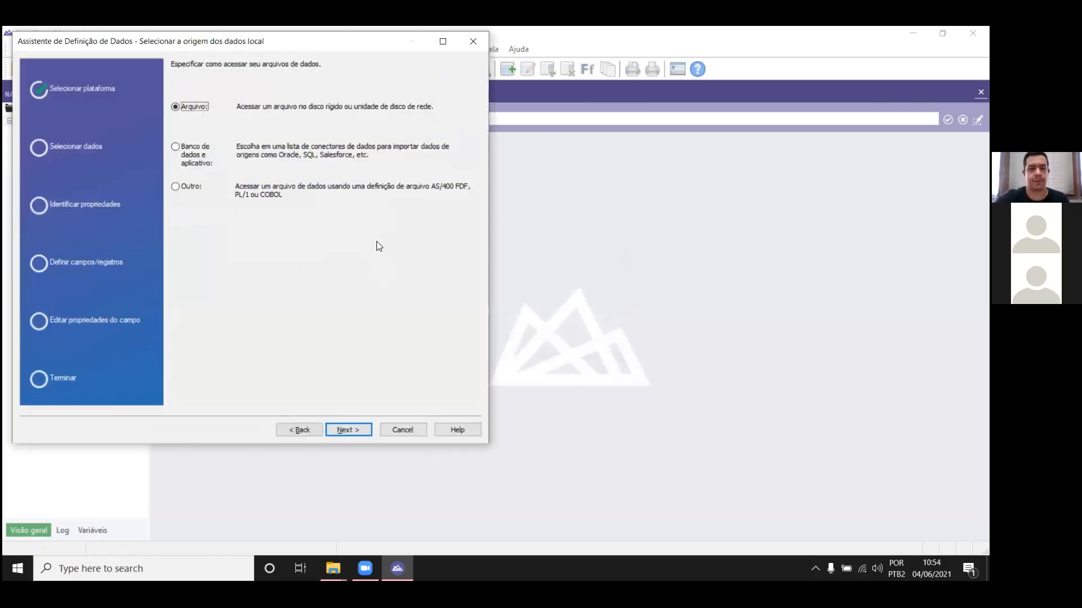
key(Return)
click(212, 86)
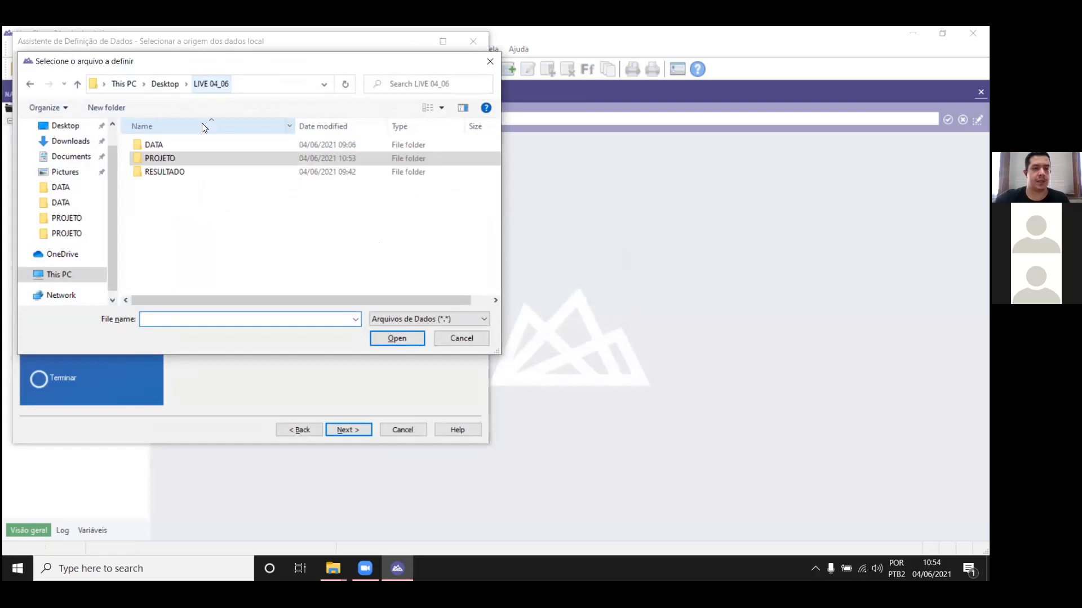
double_click(197, 144)
click(209, 145)
double_click(208, 144)
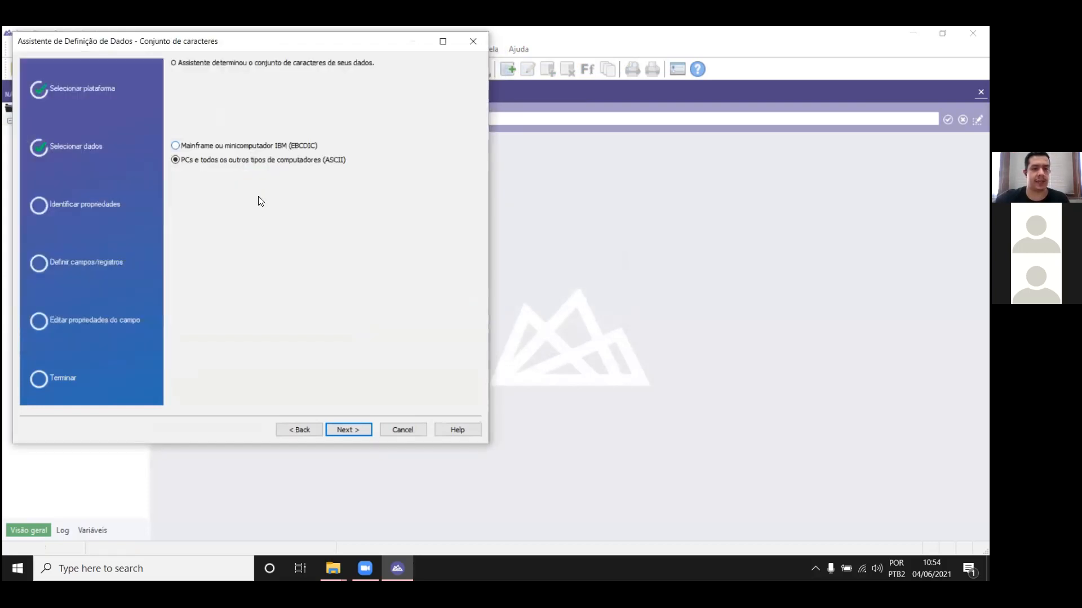
Step: Accept the ASCII character set and delimited text format, continue past the line errors, and save the data file as DB in the PROJETO folder
click(348, 430)
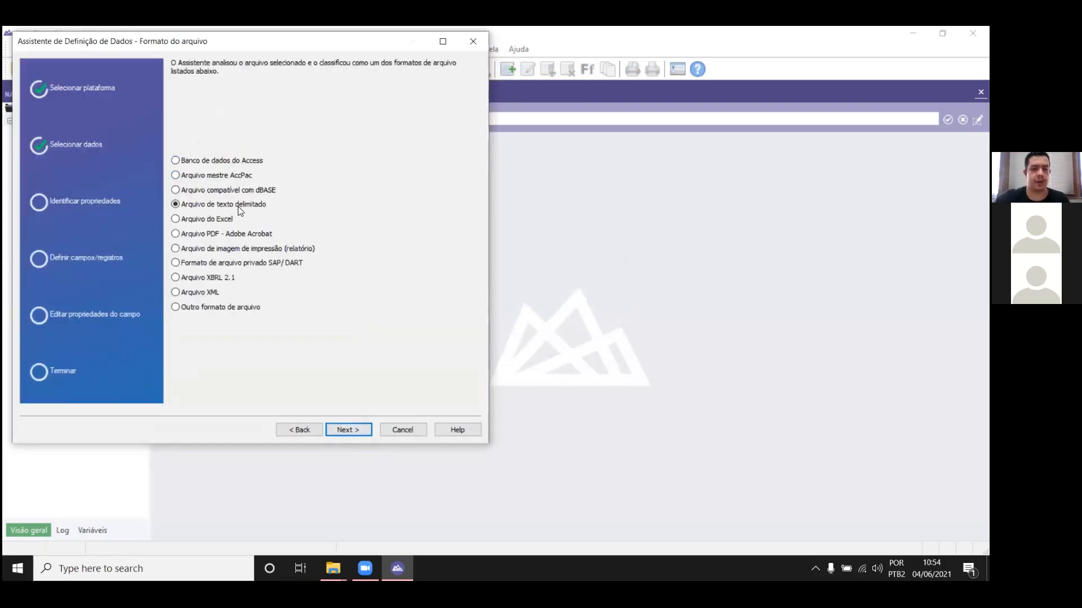
click(350, 431)
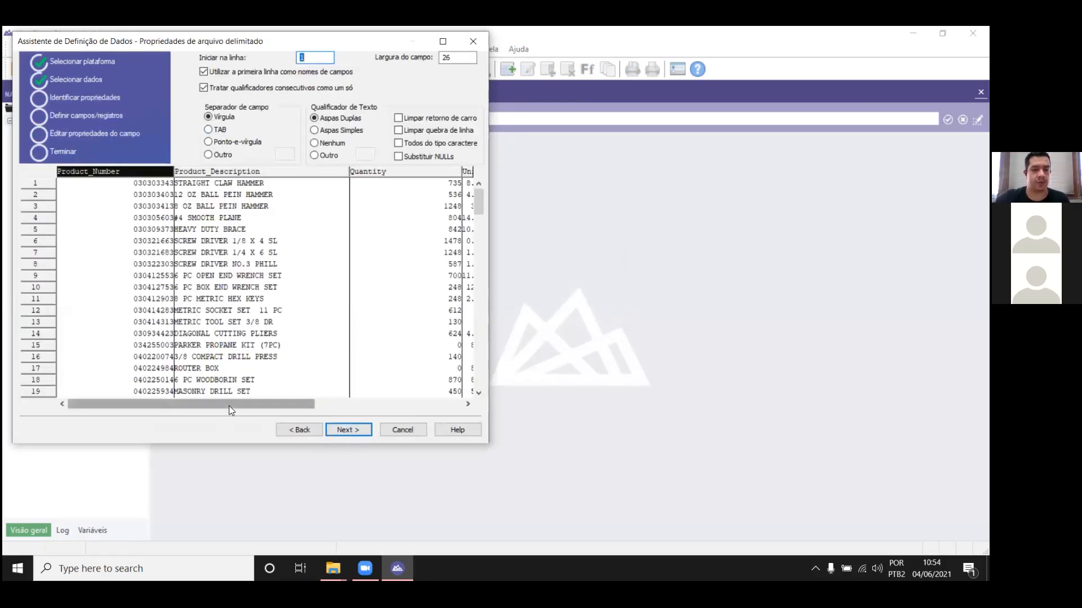
drag(249, 406, 158, 179)
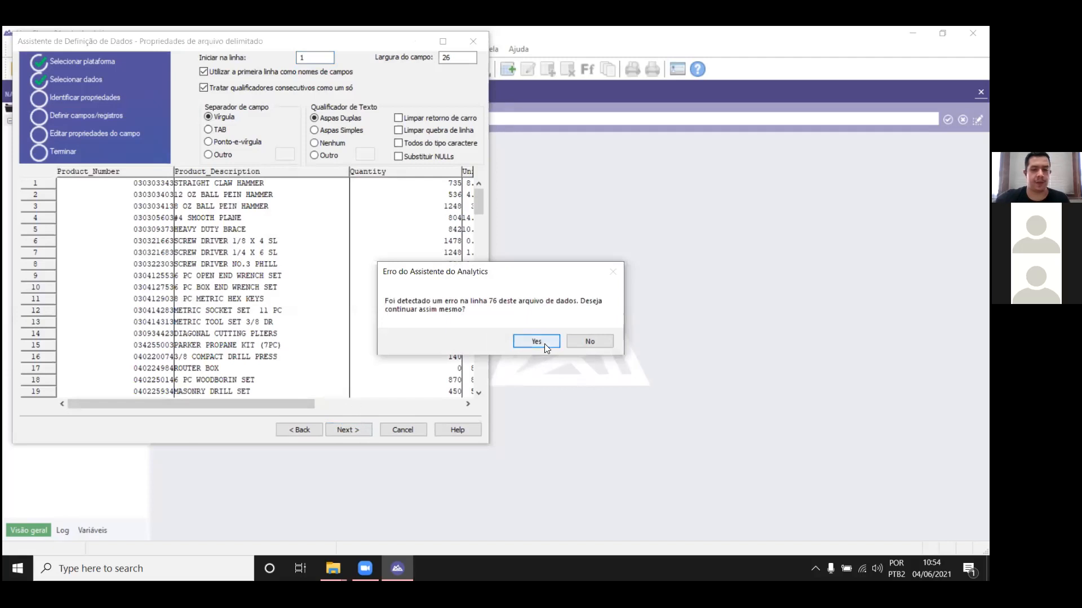
click(536, 341)
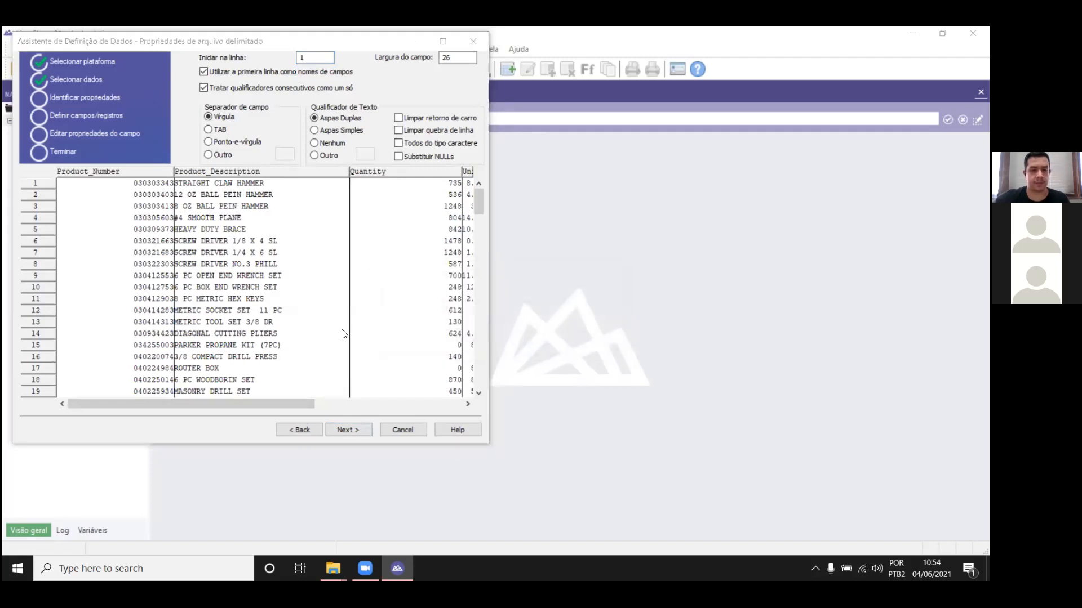
text(DB)
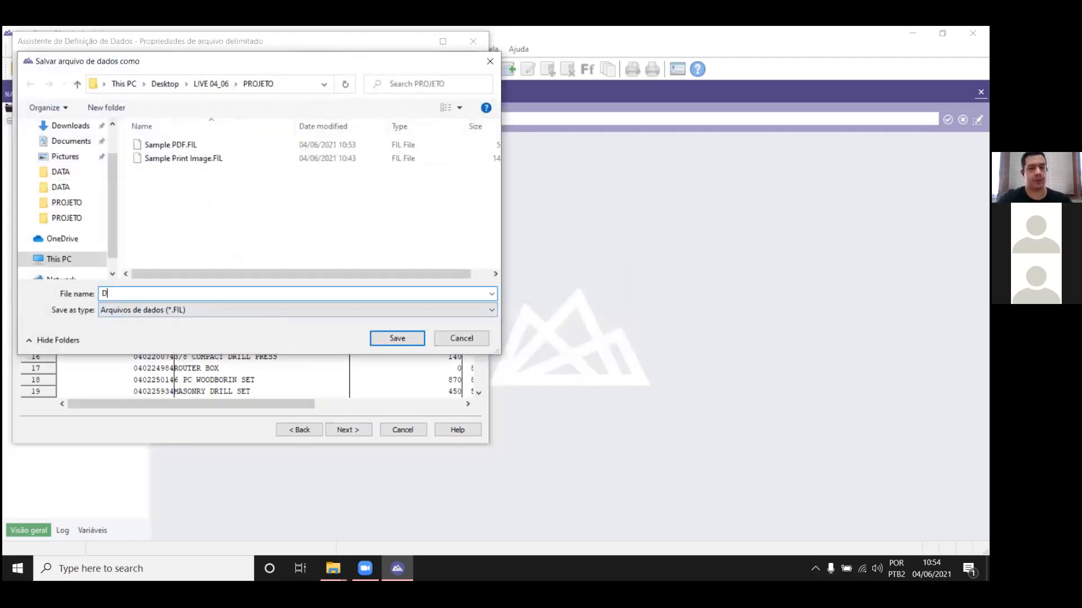
key(Return)
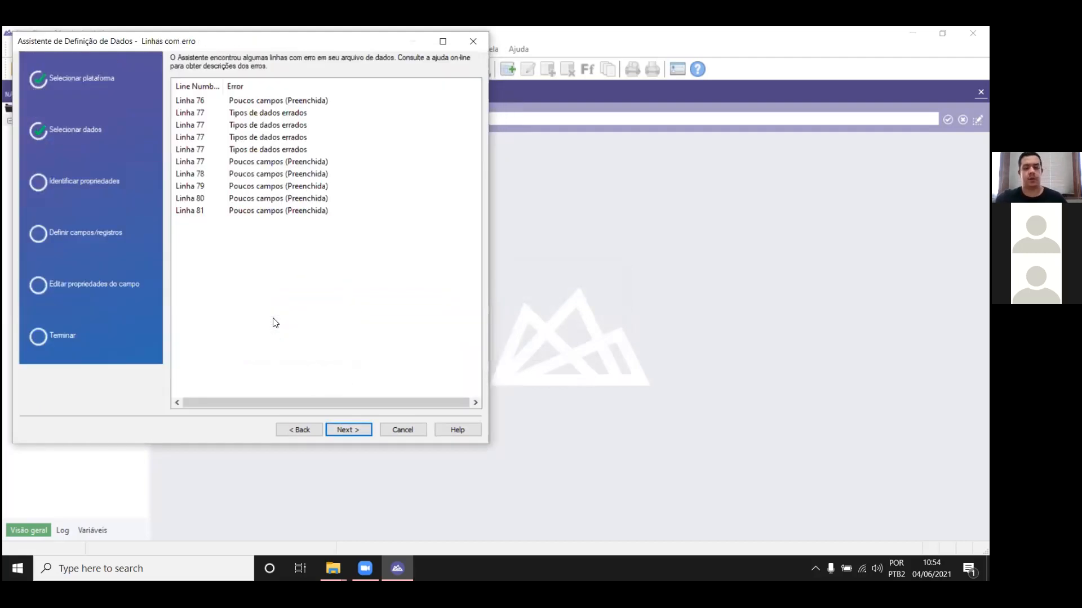
key(Return)
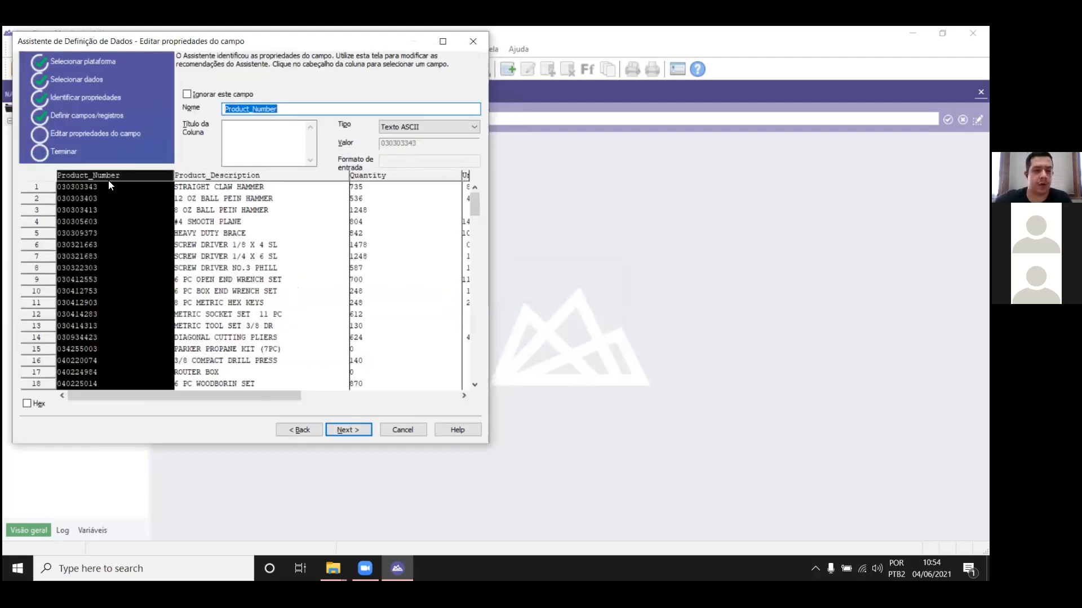
Step: Set the Quantity field's type to Numérico (Não formatado)
click(265, 177)
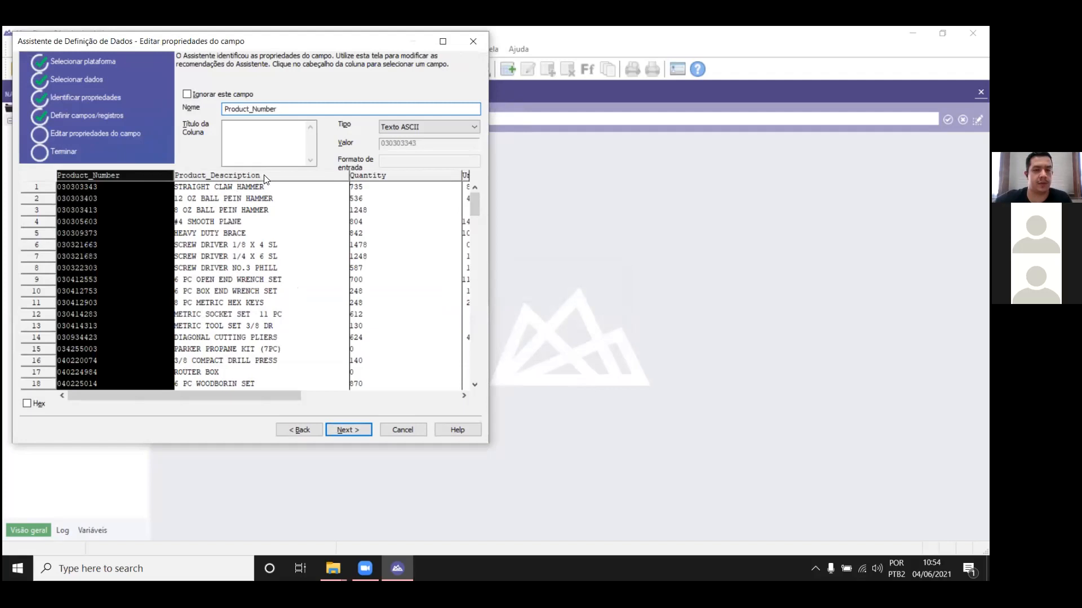
click(409, 177)
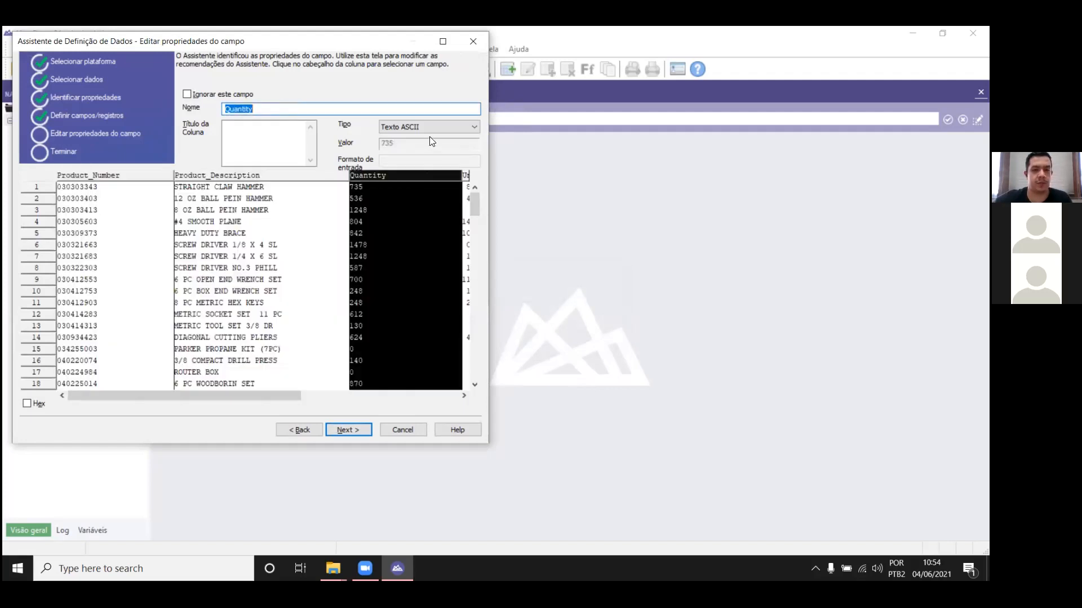
click(437, 128)
click(449, 188)
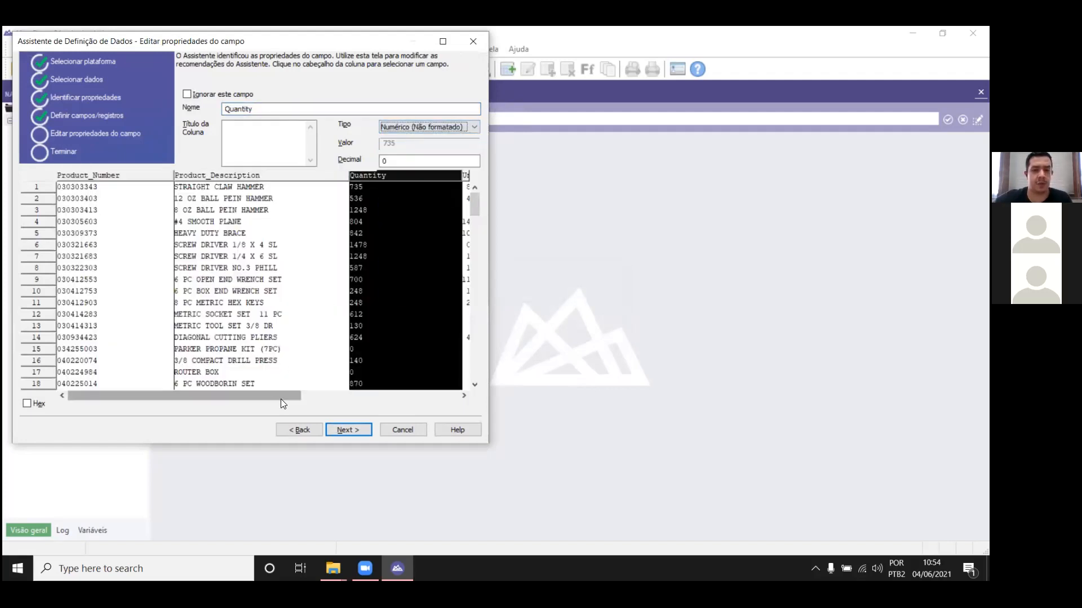
Step: Set the Unit_Cost field's type to Numérico (Não formatado) with 2 decimals
drag(276, 397, 411, 390)
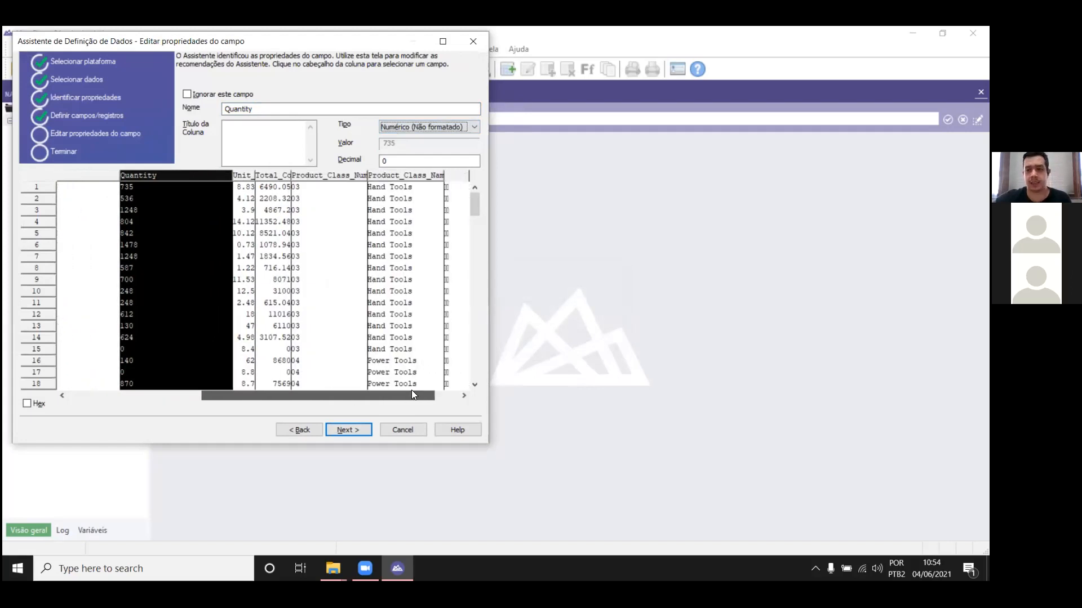
click(243, 175)
click(420, 126)
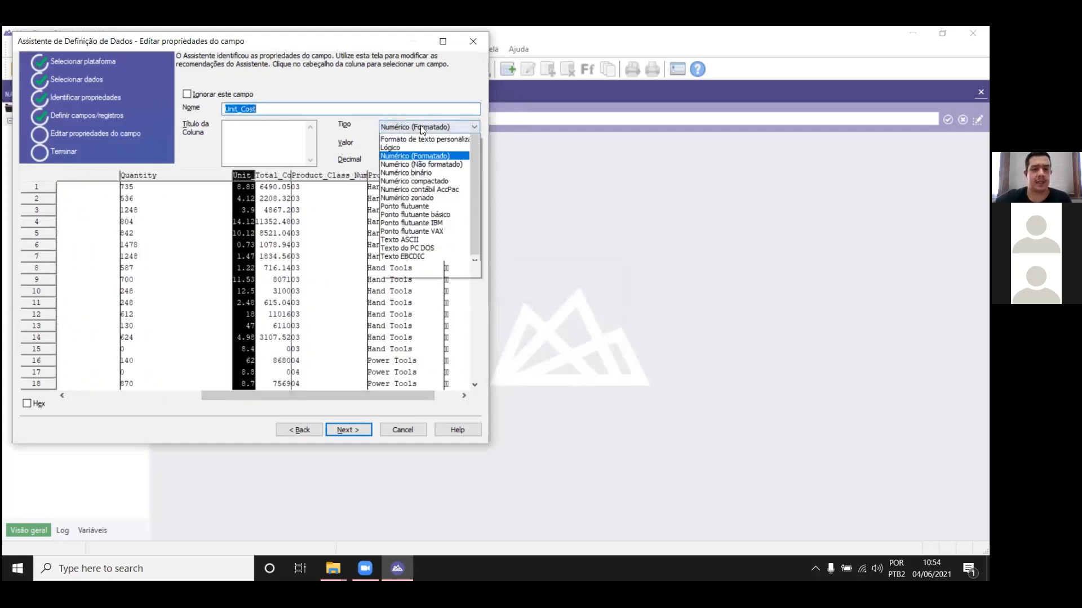
click(428, 188)
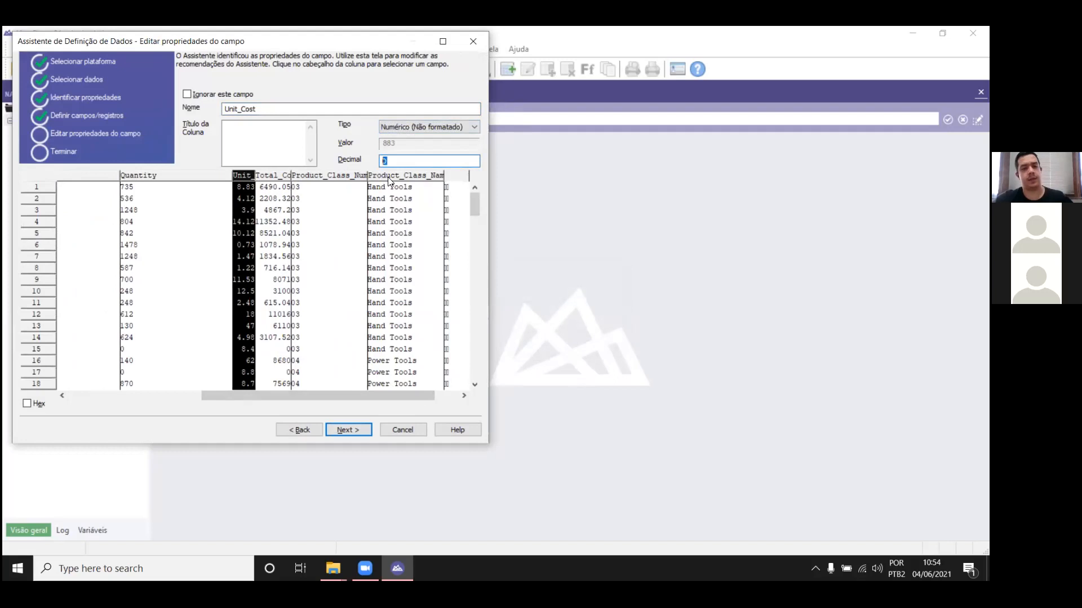
text(2)
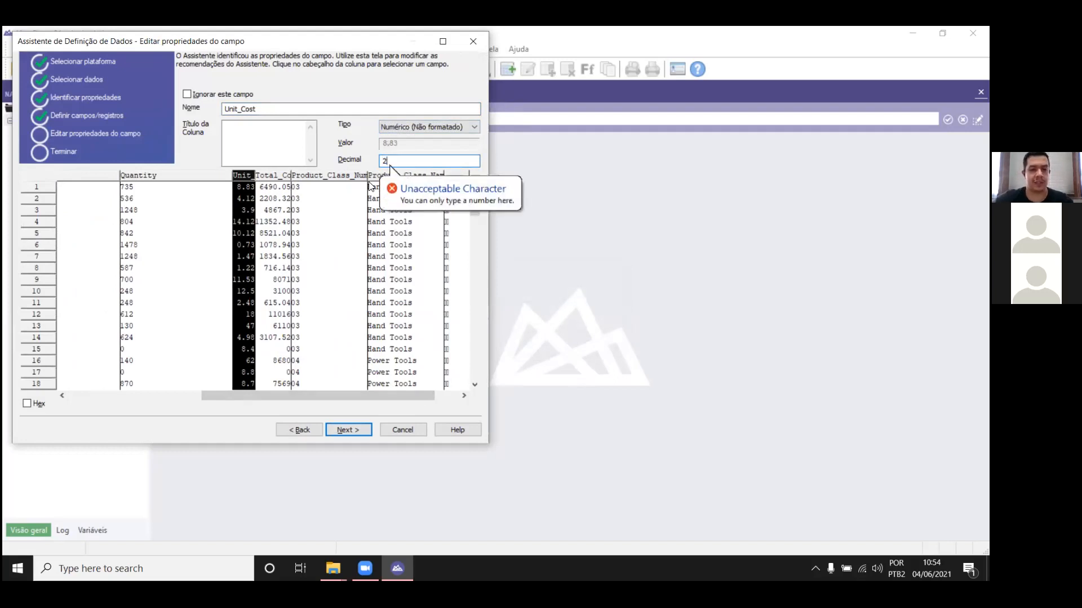
Step: Set the Total_Cost field's type to Numérico (Não formatado) with 2 decimals
click(274, 176)
click(421, 127)
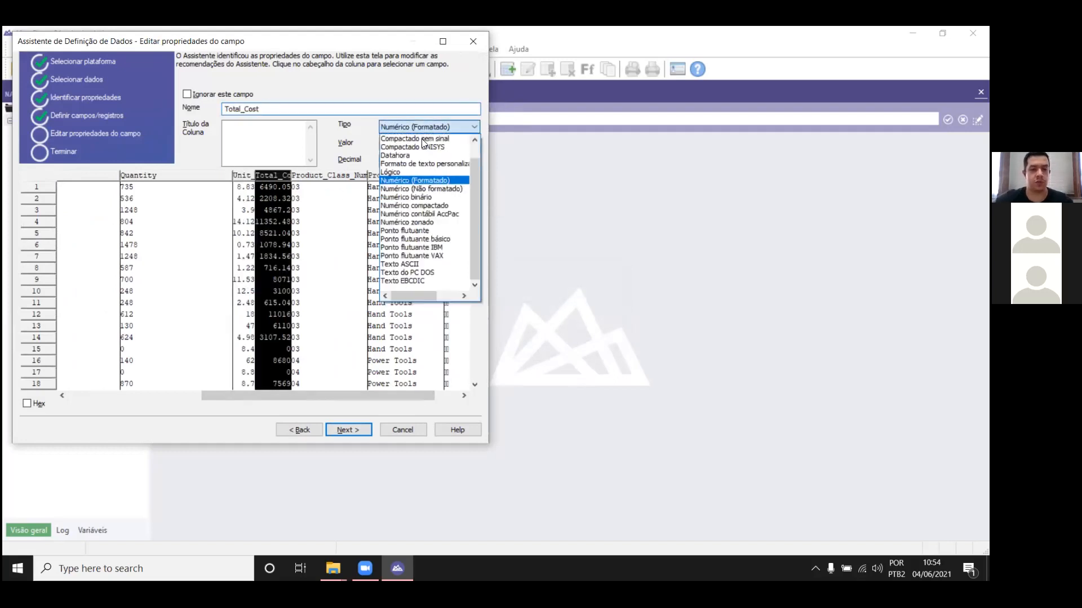
click(430, 189)
text(2)
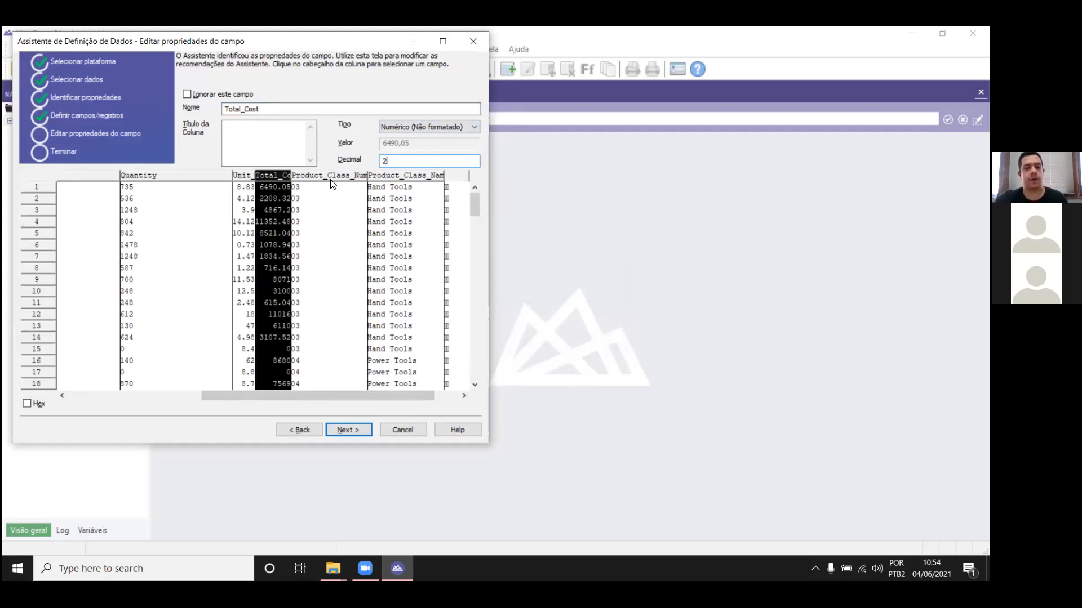
Step: Check the Product_Class_Number and Product_Class_Name fields and finish the import as a table named DB
click(347, 175)
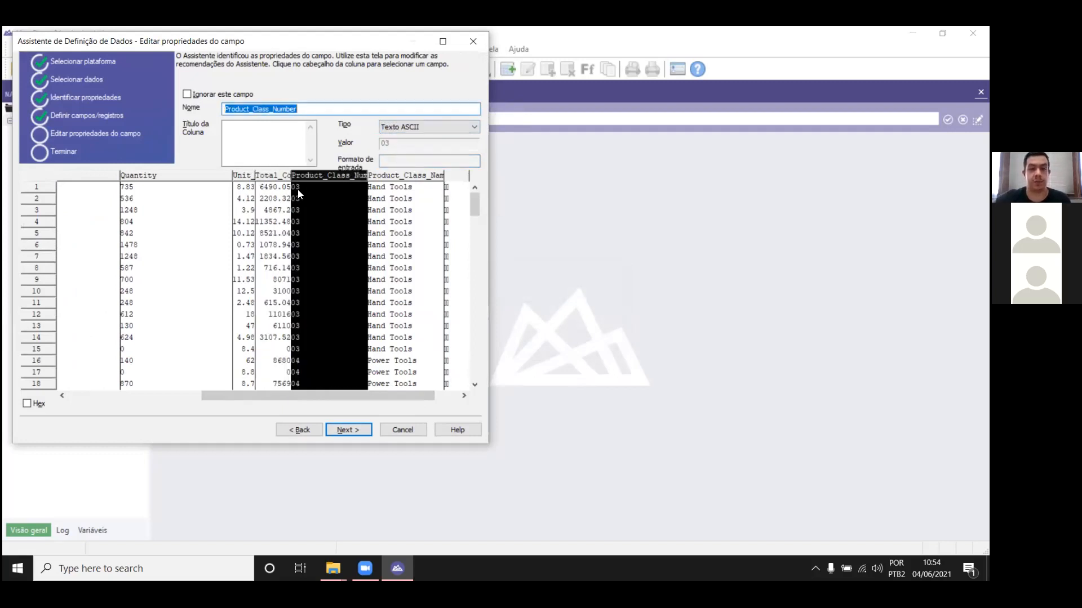
click(390, 177)
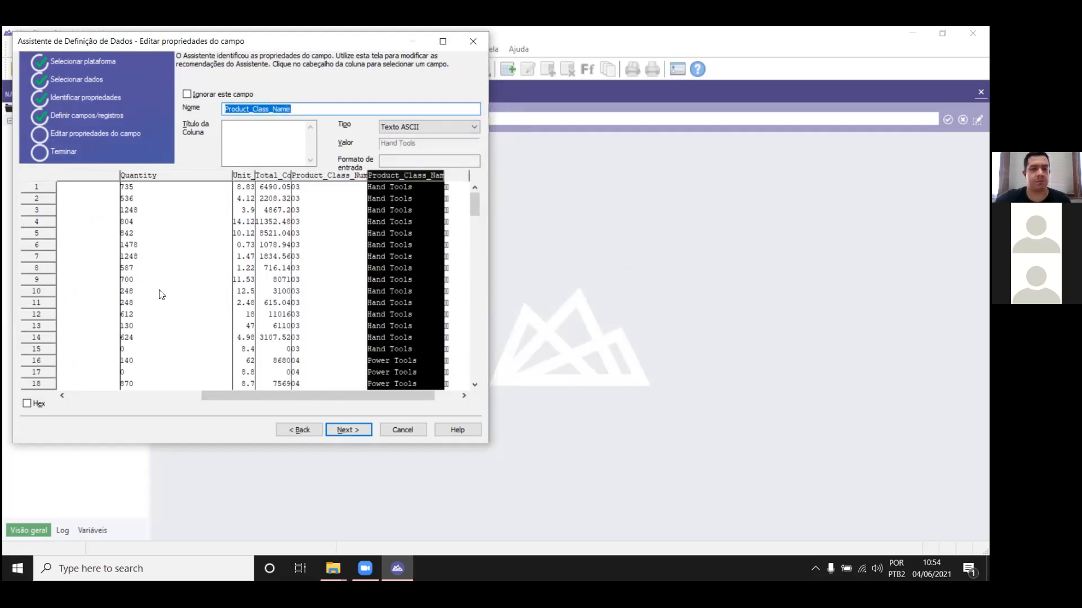
click(356, 432)
click(353, 430)
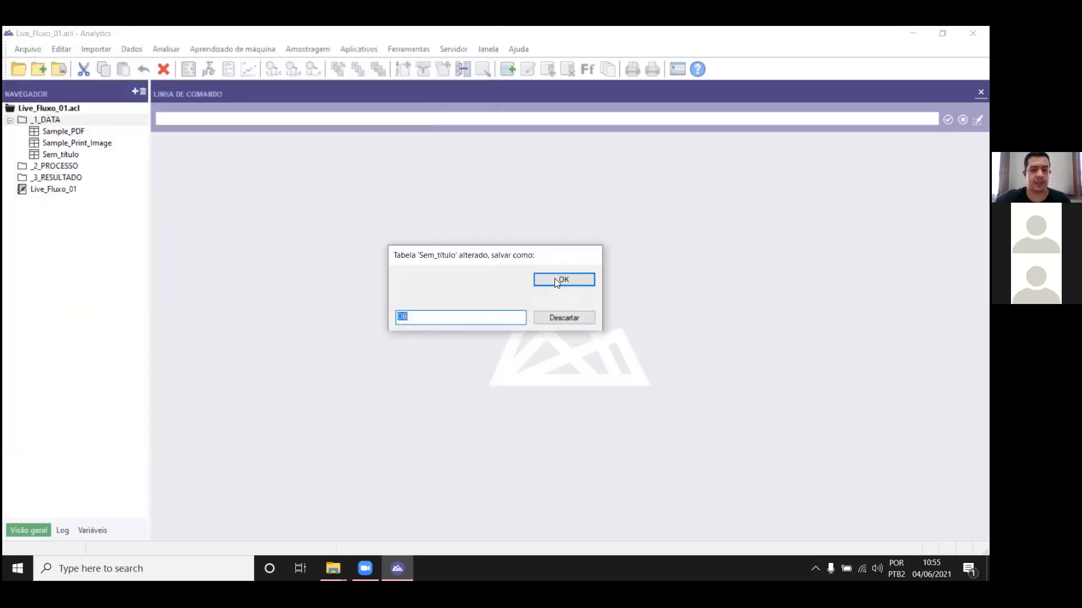
click(555, 272)
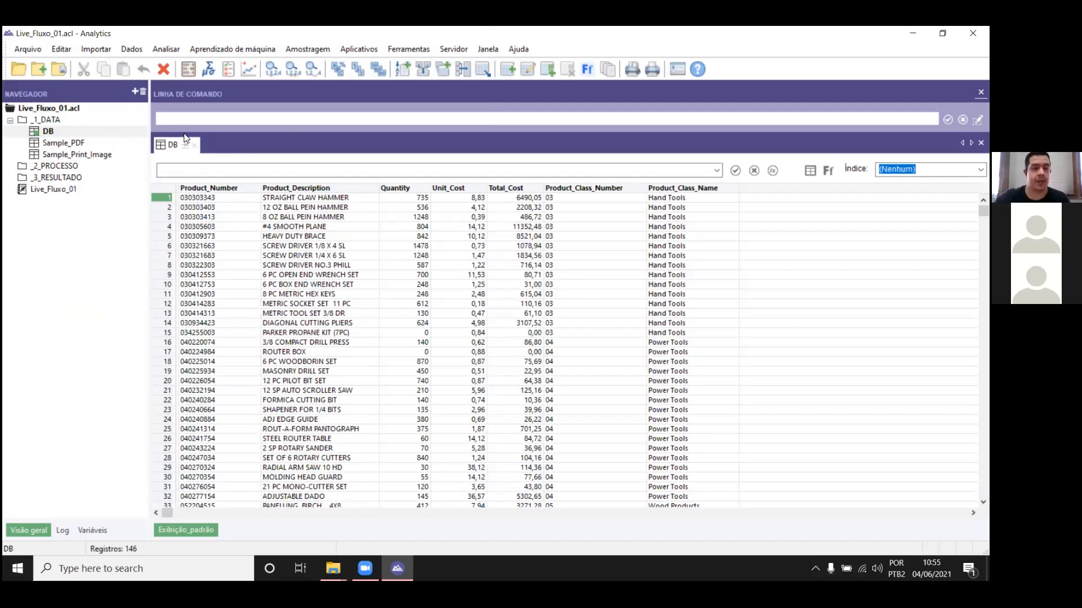
Step: Open the Sample_Print_Image table and start a join (Associar) with DB as the secondary table
double_click(80, 154)
click(462, 344)
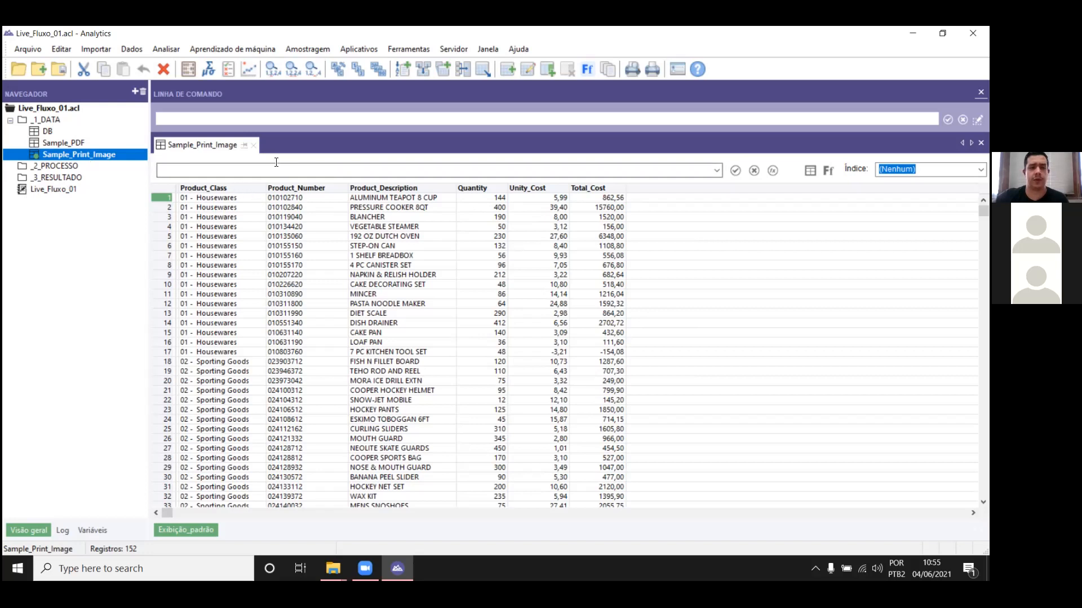
click(125, 49)
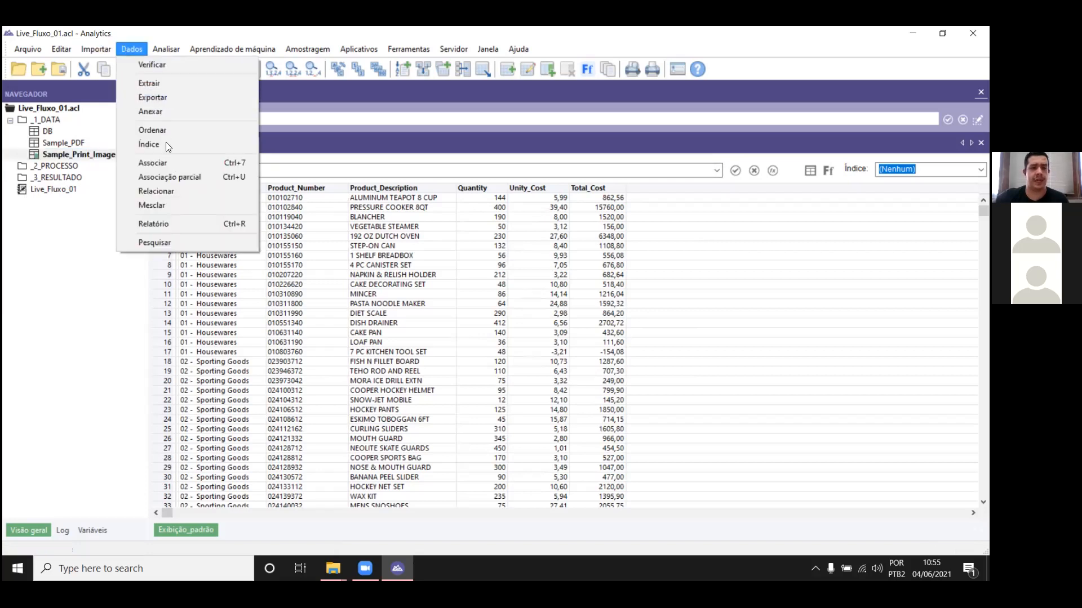
click(167, 161)
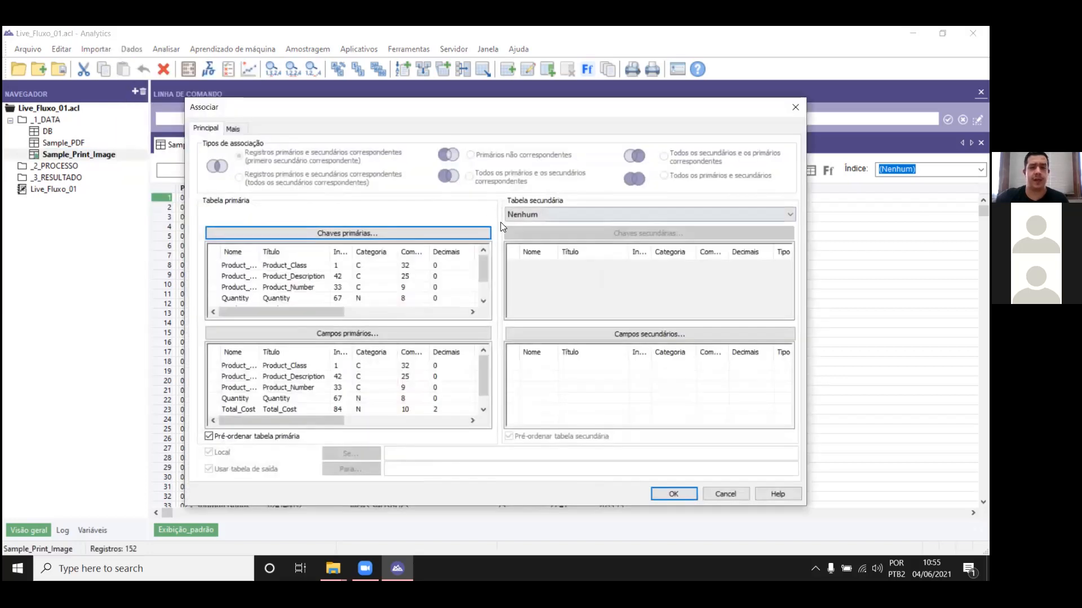
click(572, 214)
click(555, 230)
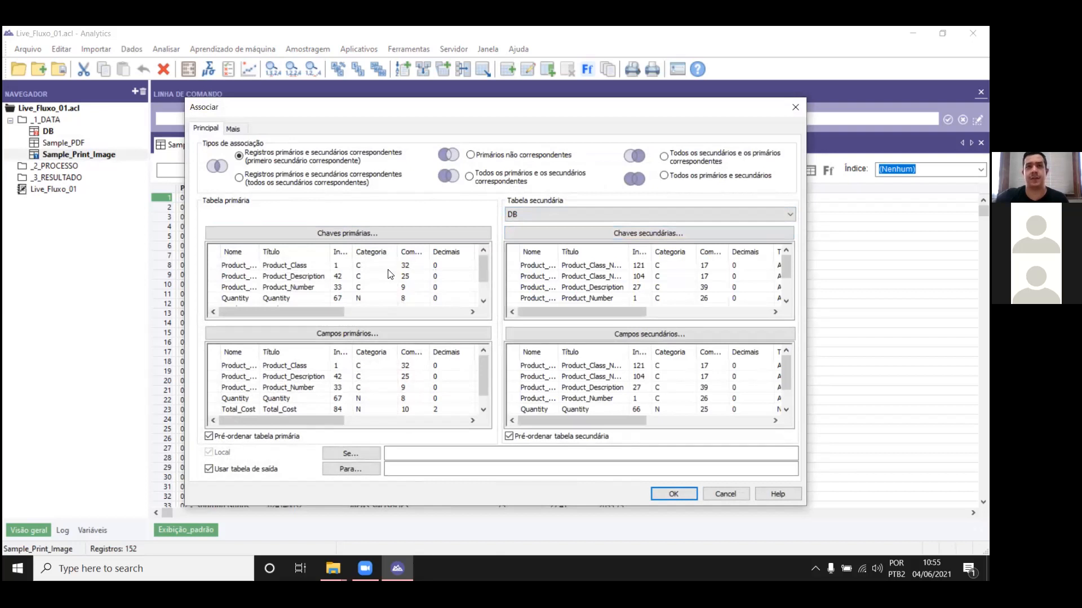
Step: Choose Product_Number as both the primary and the secondary key of the join
click(313, 289)
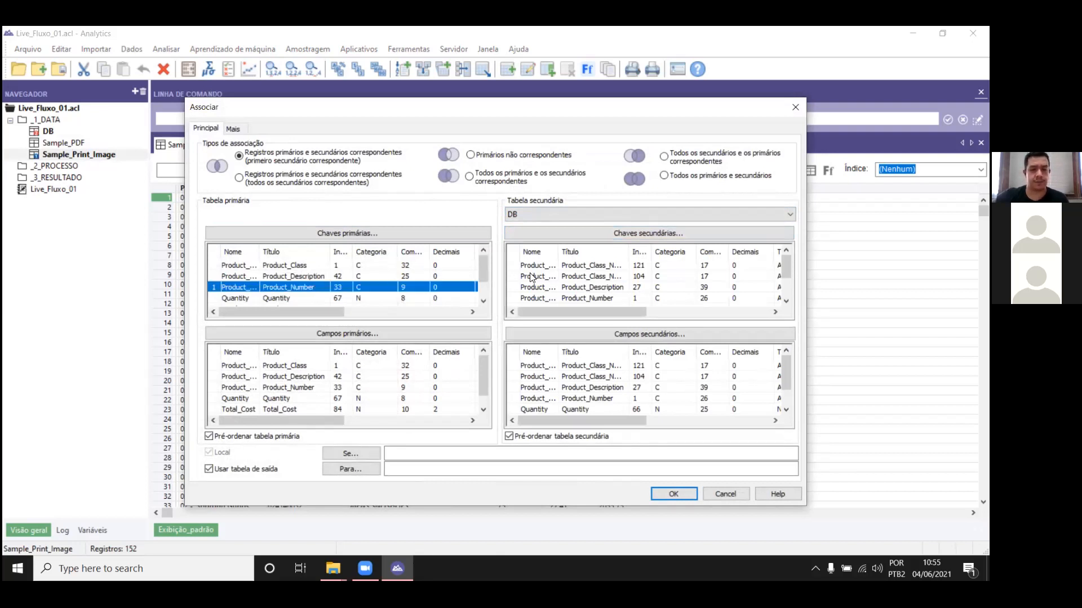
scroll(625, 279, down, 1)
click(604, 269)
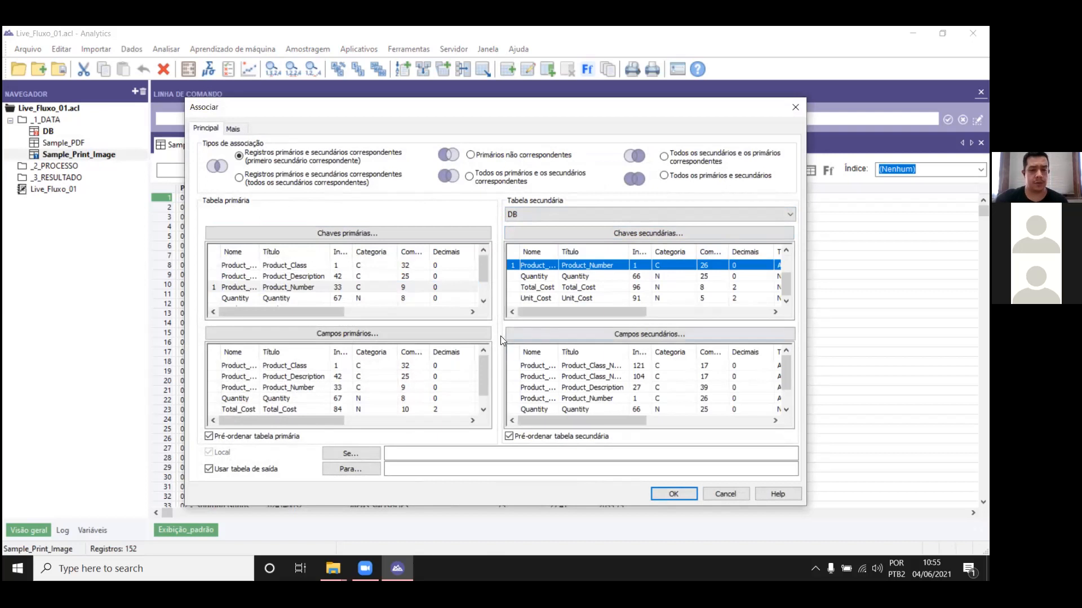
Step: Include all primary and all secondary fields in the join output, ordered by their start position
drag(487, 374, 491, 415)
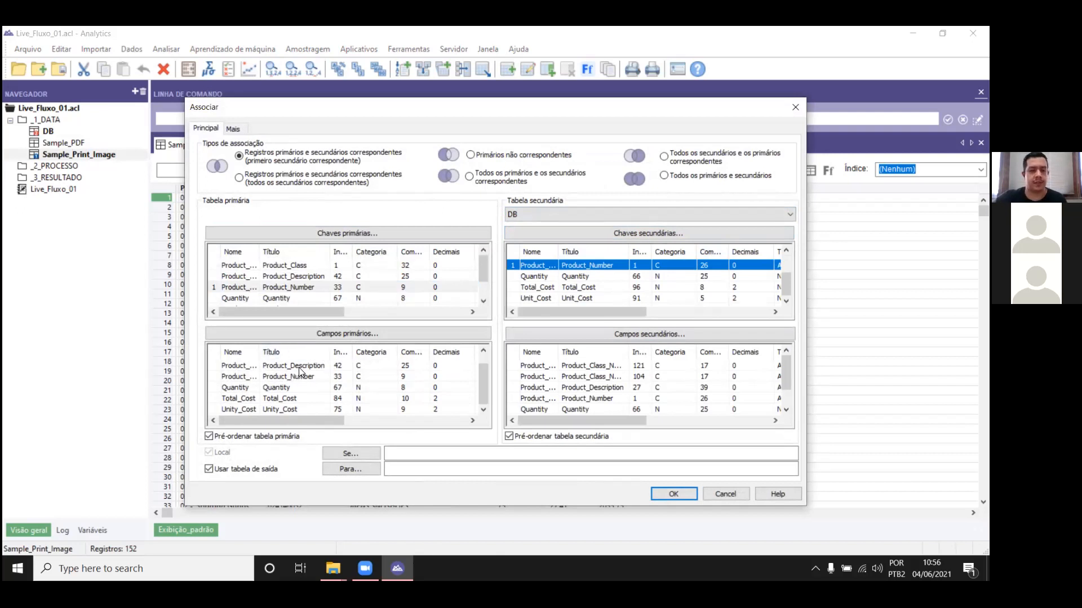
click(341, 354)
click(336, 367)
scroll(322, 413, down, 1)
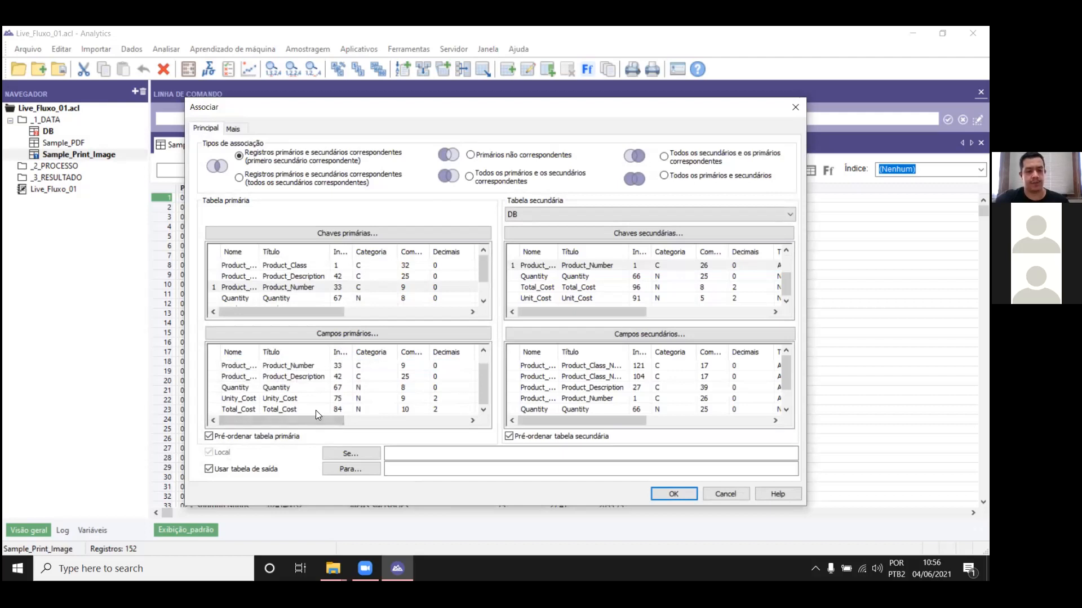
shift+click(315, 410)
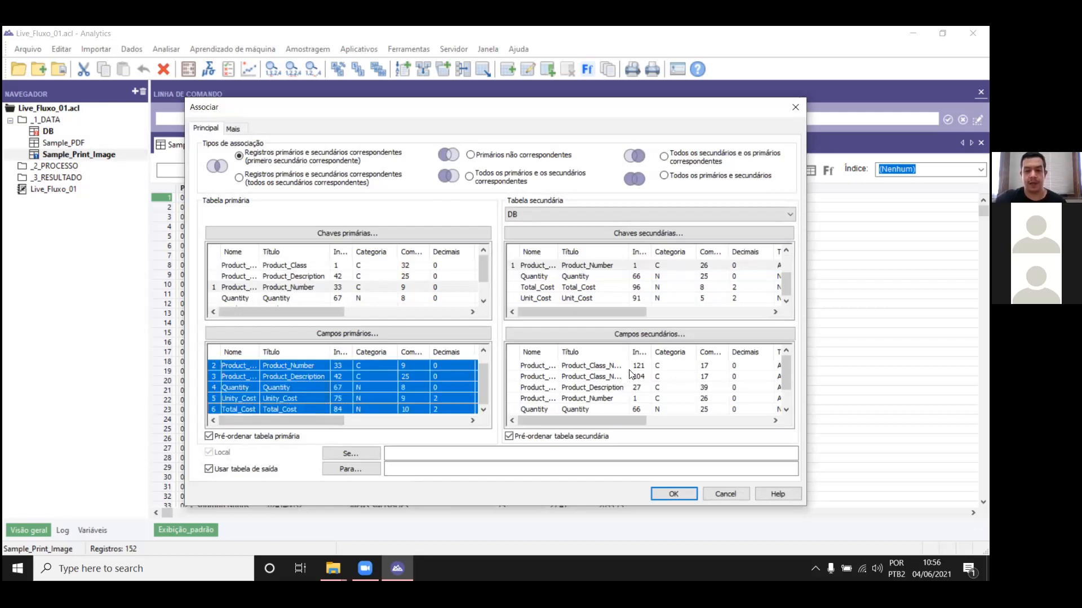
click(637, 353)
click(635, 353)
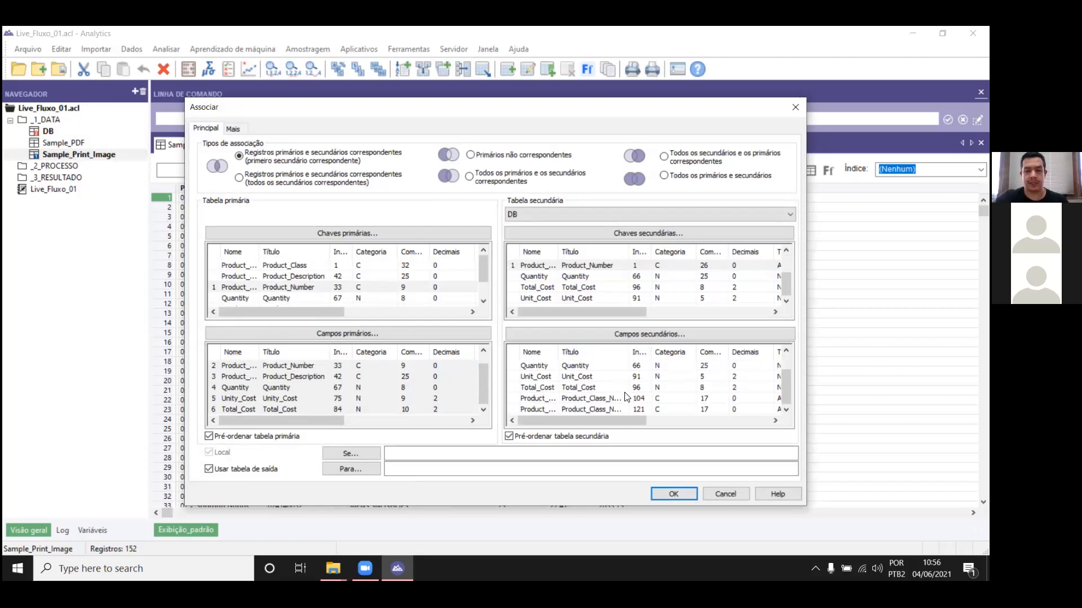
shift+click(610, 409)
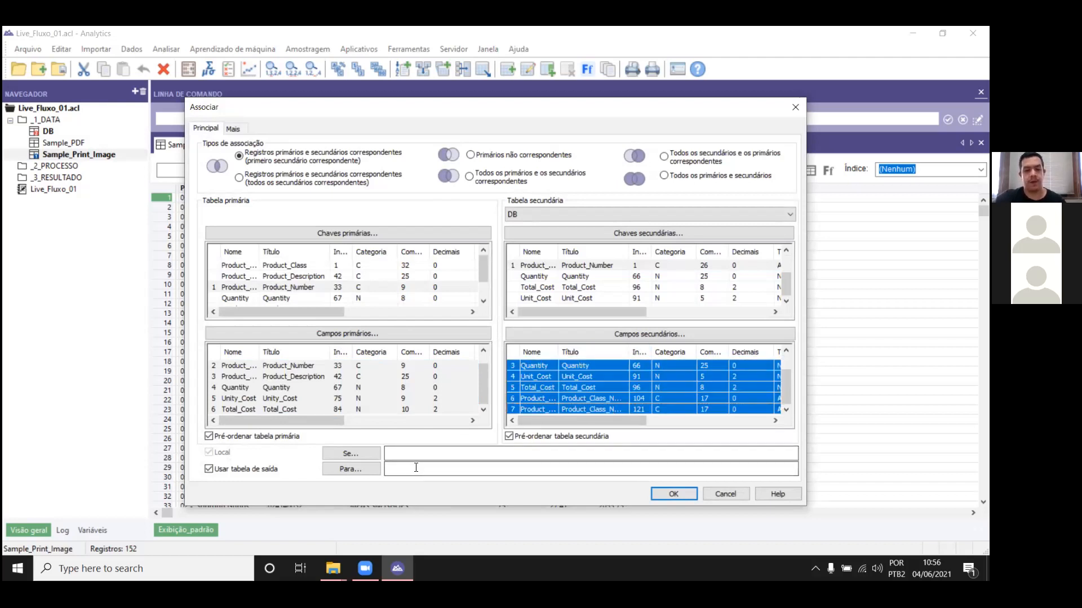
Step: Name the join's output table Join_DB_Relatorio and run the join
click(415, 467)
key(Caps_Lock)
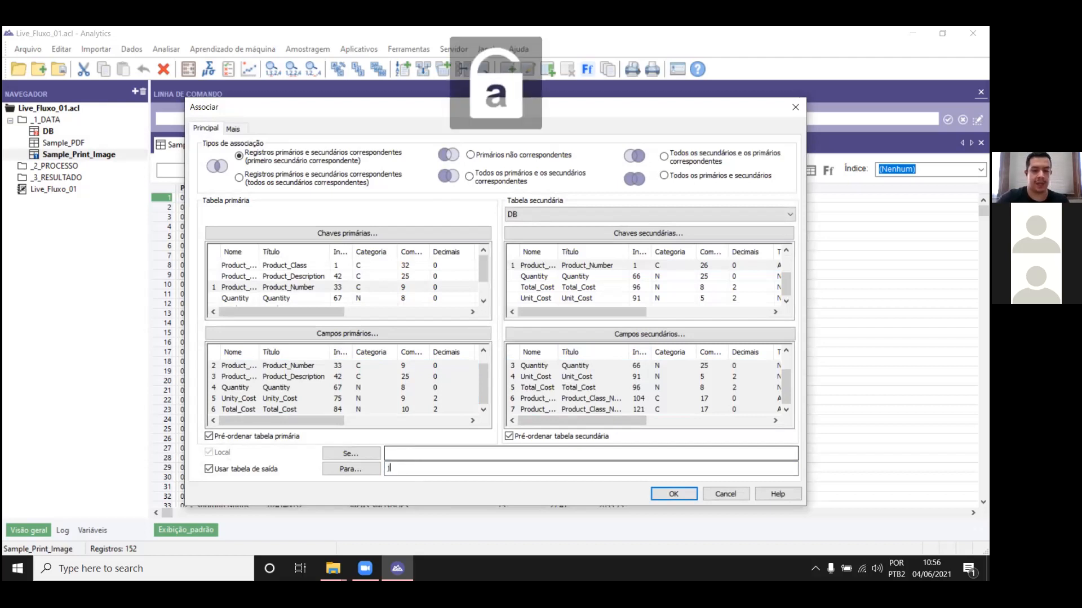
text(Join_DB)
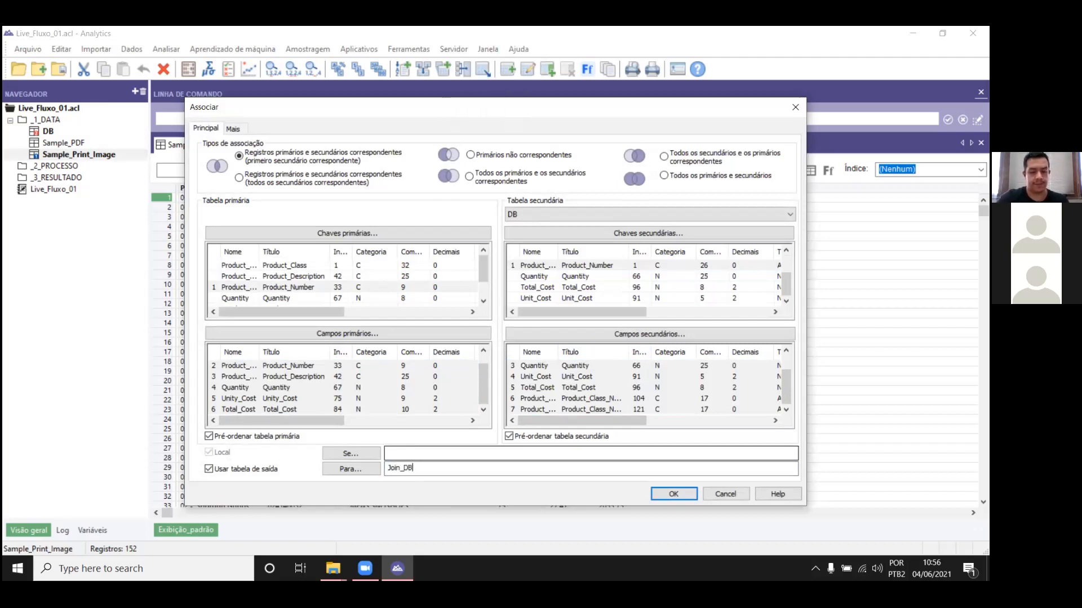
text(_Relatorio)
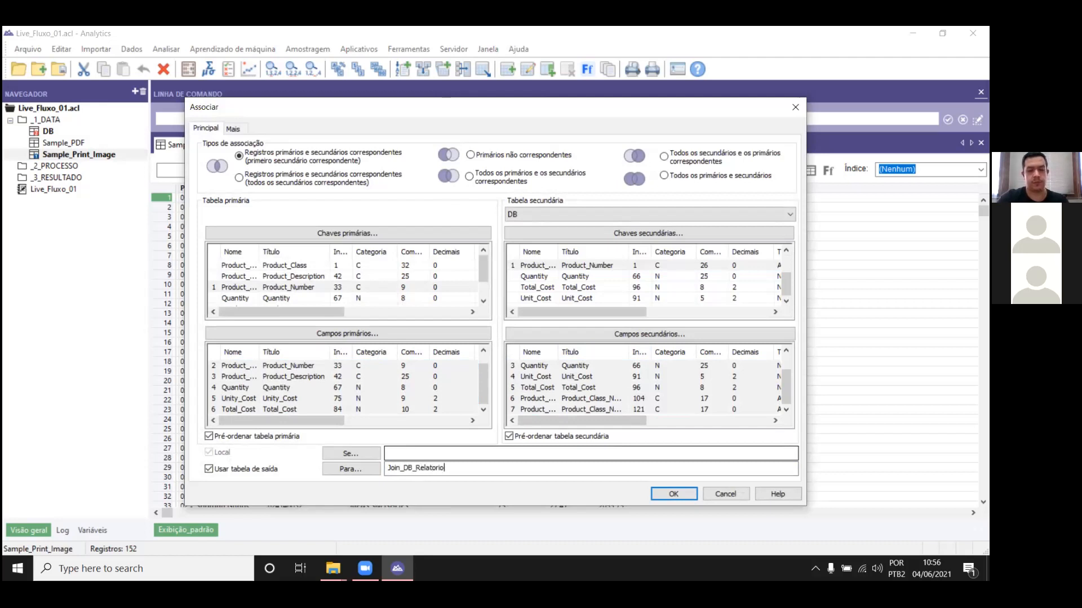
key(Return)
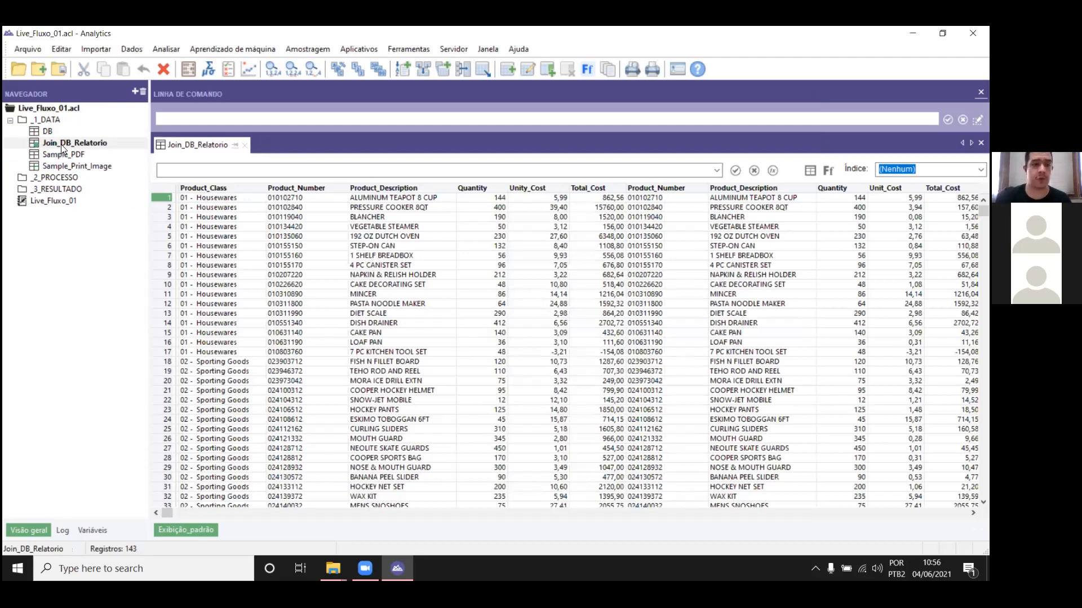
Step: Move the Join_DB_Relatorio table from the _1_DATA folder into the _2_PROCESSO folder
drag(62, 138, 68, 176)
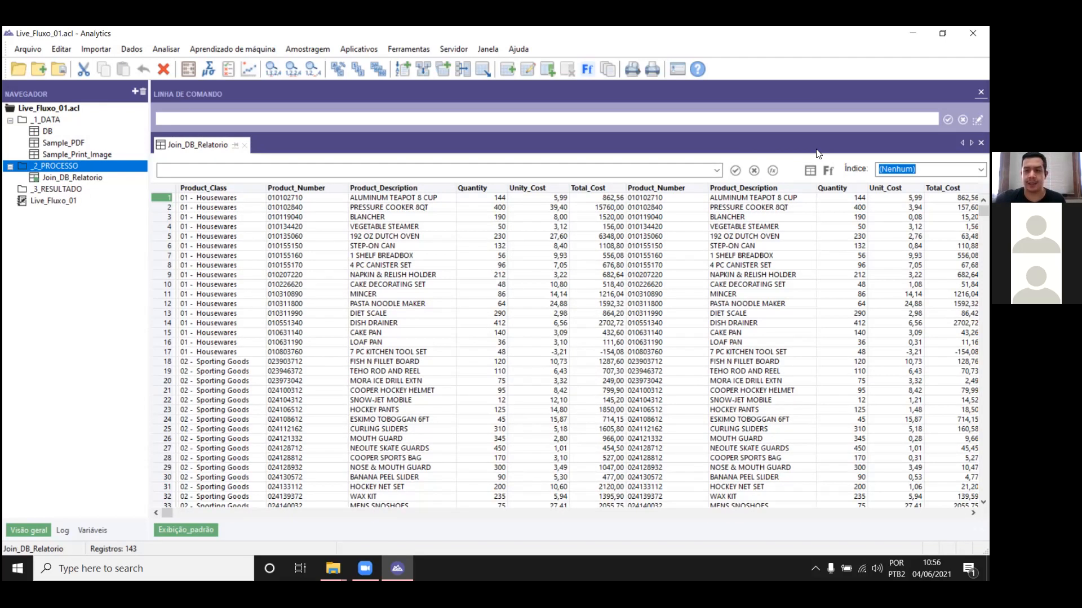
drag(167, 513, 147, 463)
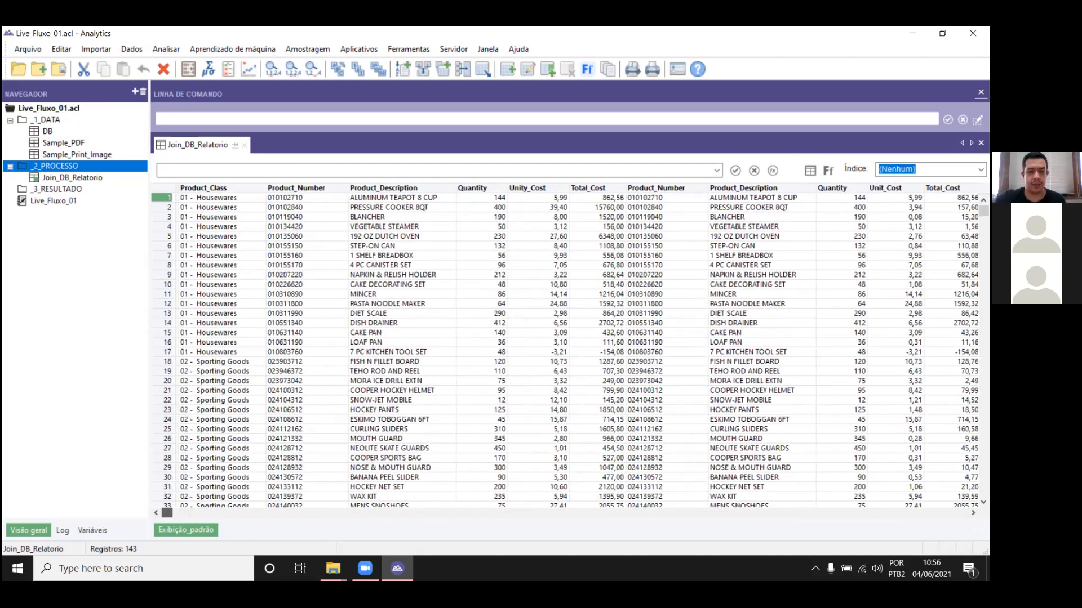
Step: Examine the joined records, comparing the report fields with the DB quantity, cost and product class fields, especially in rows 112 to 114
drag(983, 211, 984, 463)
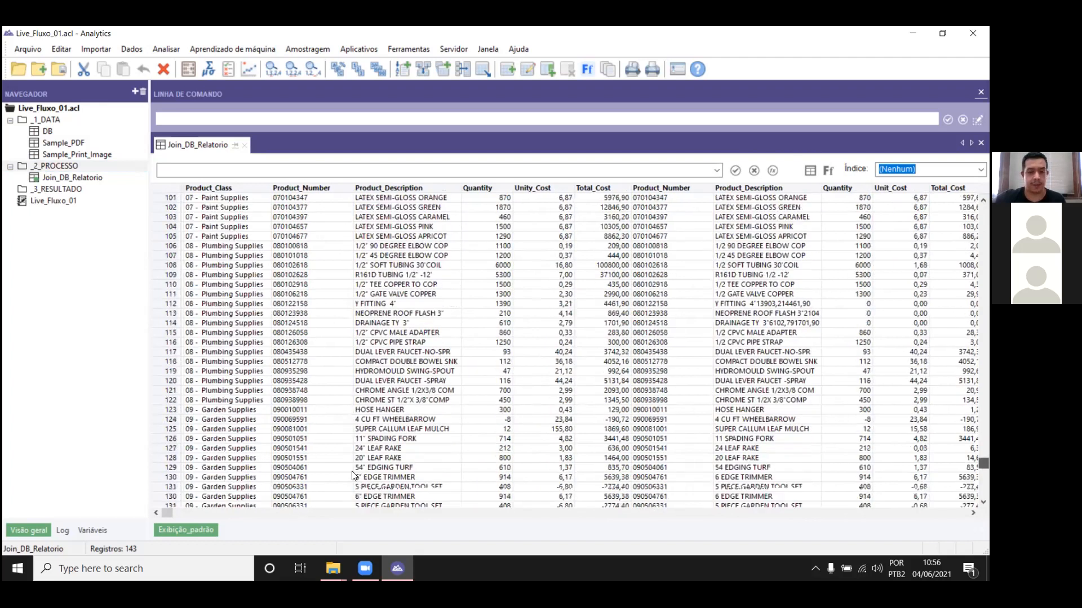
scroll(353, 477, down, 4)
drag(166, 513, 946, 513)
scroll(834, 325, up, 4)
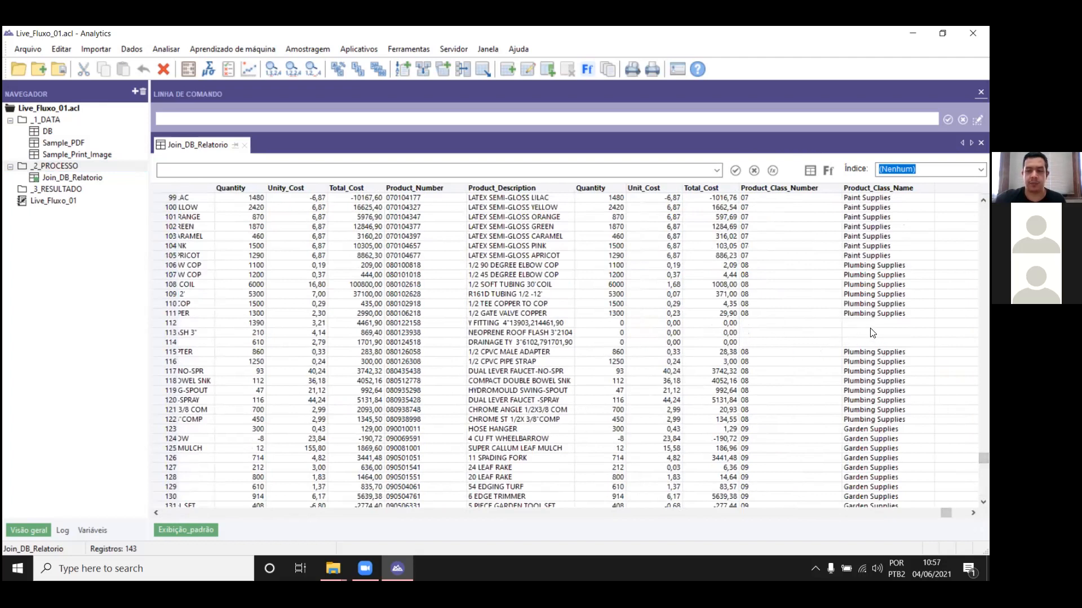
drag(875, 327, 501, 342)
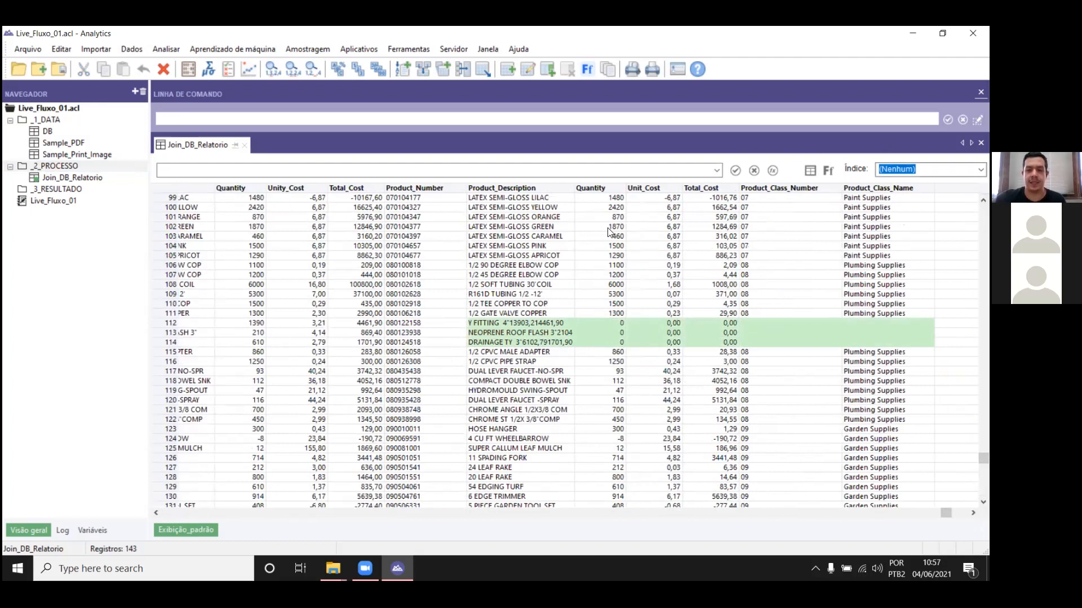
click(648, 313)
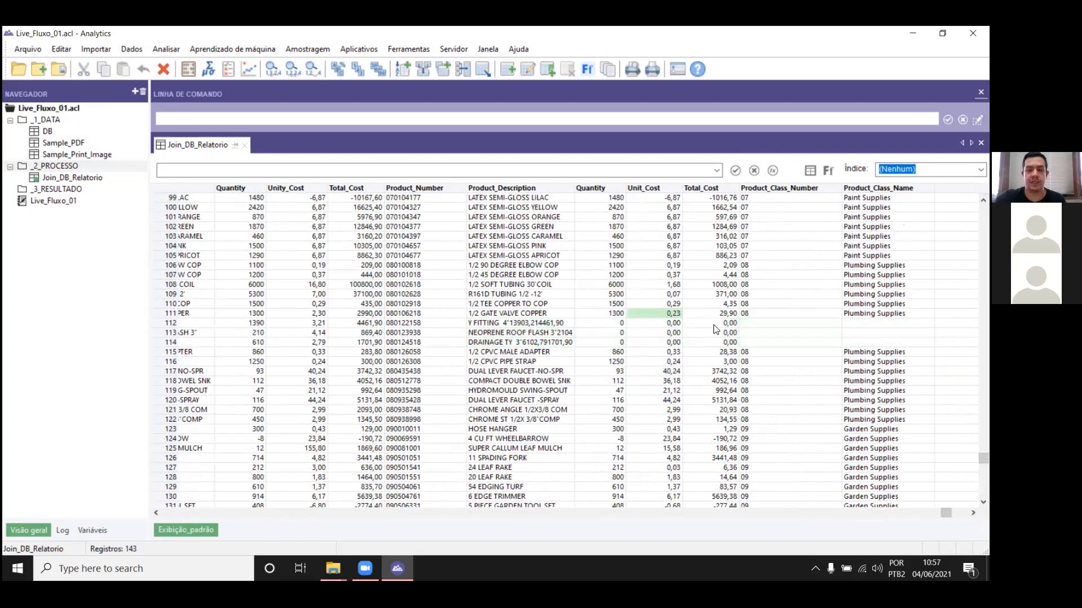
click(783, 314)
drag(795, 321, 866, 325)
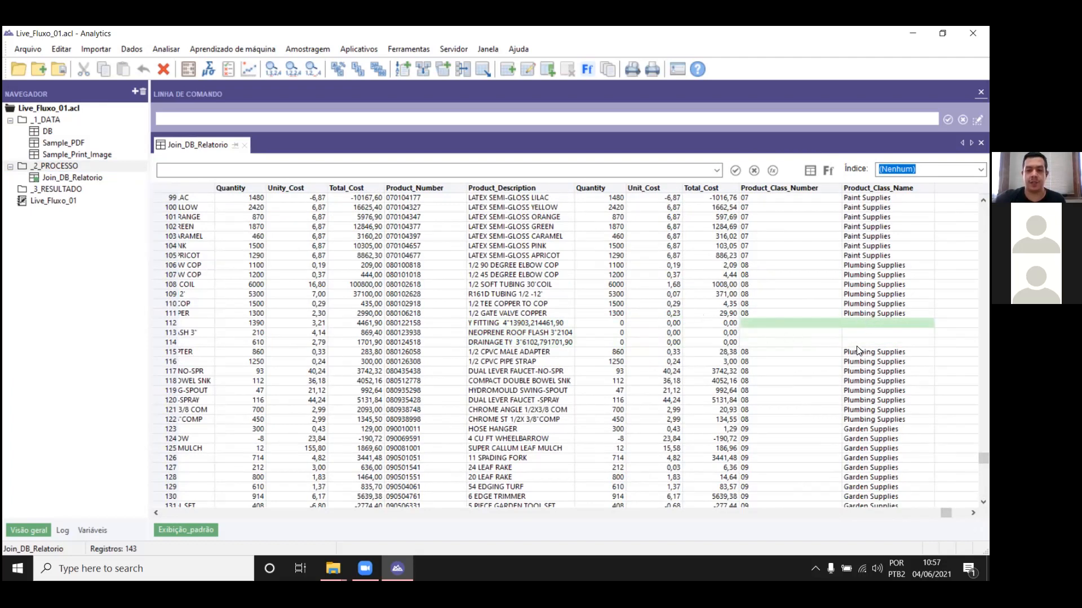
click(820, 345)
drag(820, 346, 280, 326)
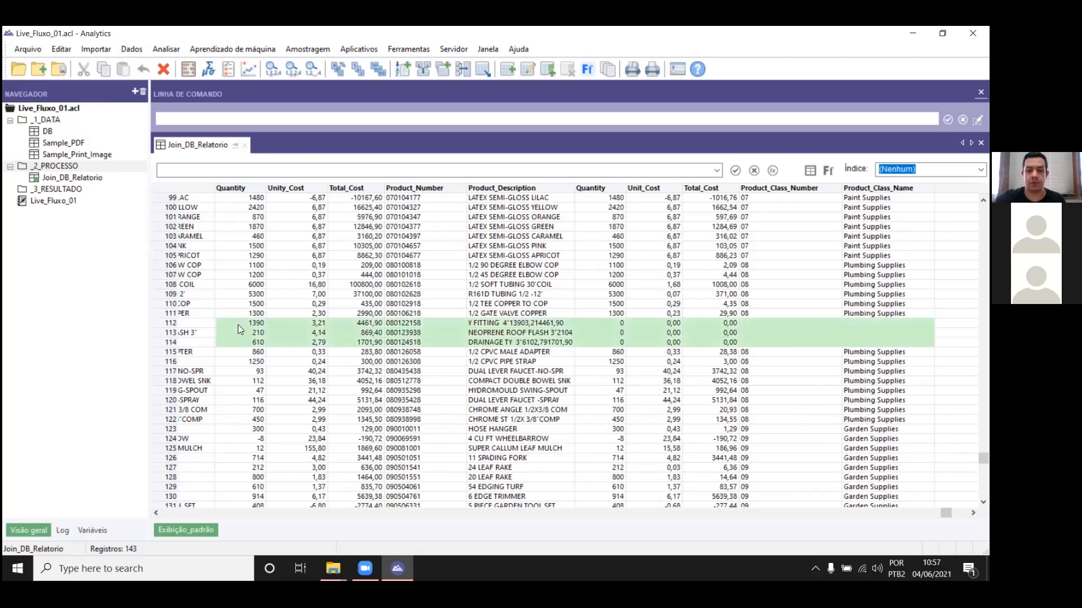
drag(743, 323, 857, 341)
scroll(575, 350, up, 14)
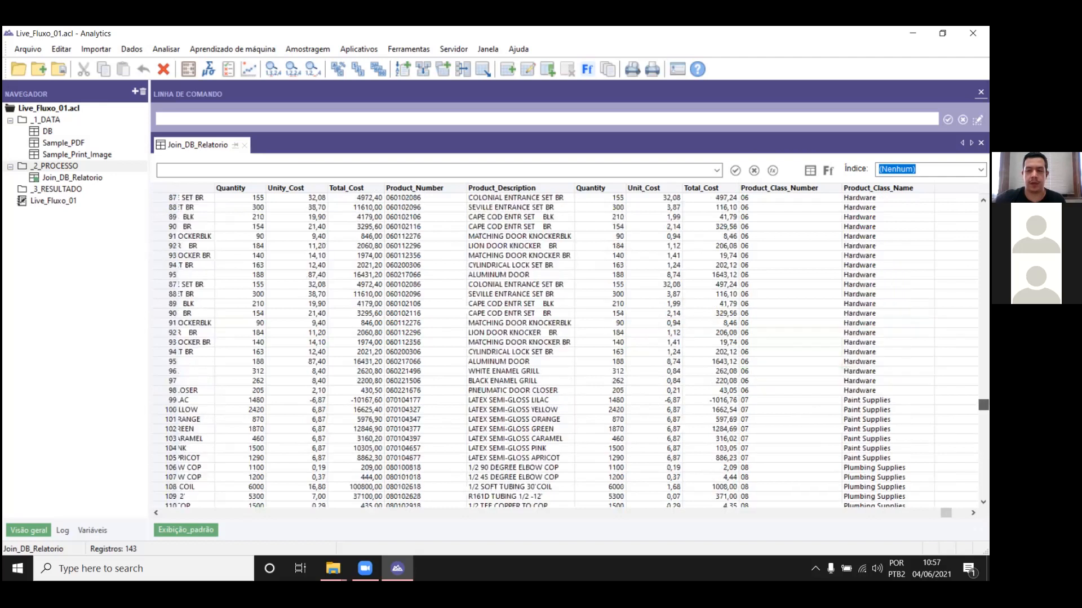
scroll(569, 349, up, 19)
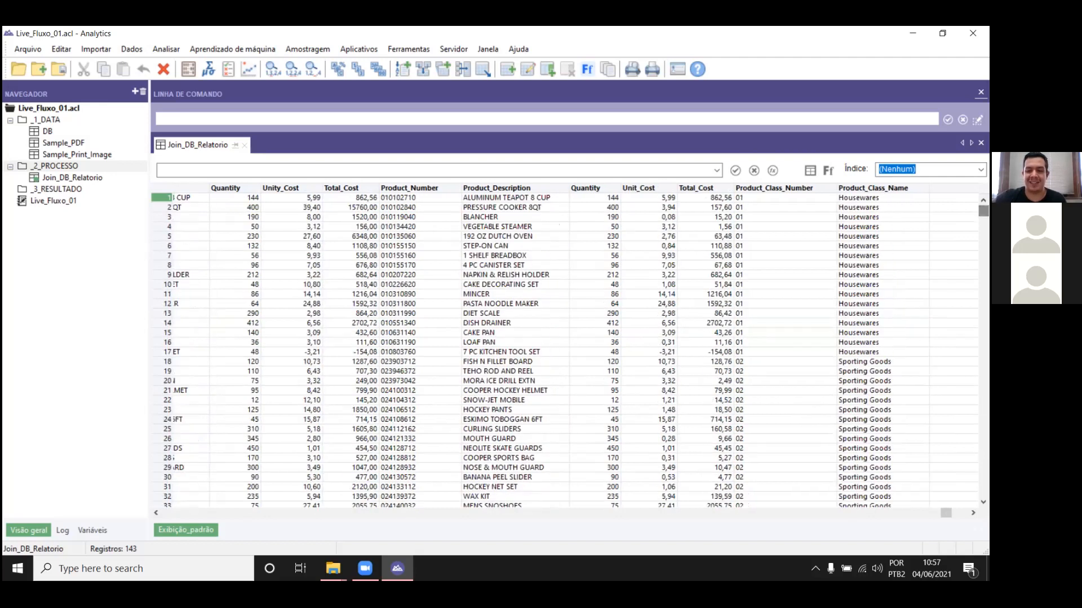
click(336, 513)
drag(334, 512, 169, 519)
click(563, 346)
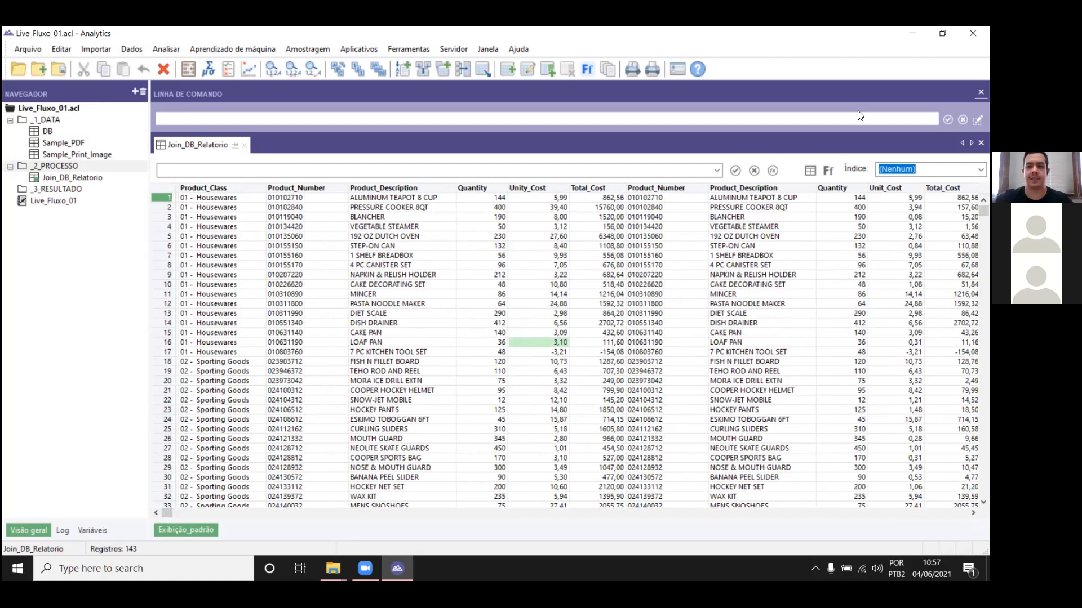
Step: Start a new expression field named w_Check_Lançamento in the table layout of Join_DB_Relatorio
click(602, 246)
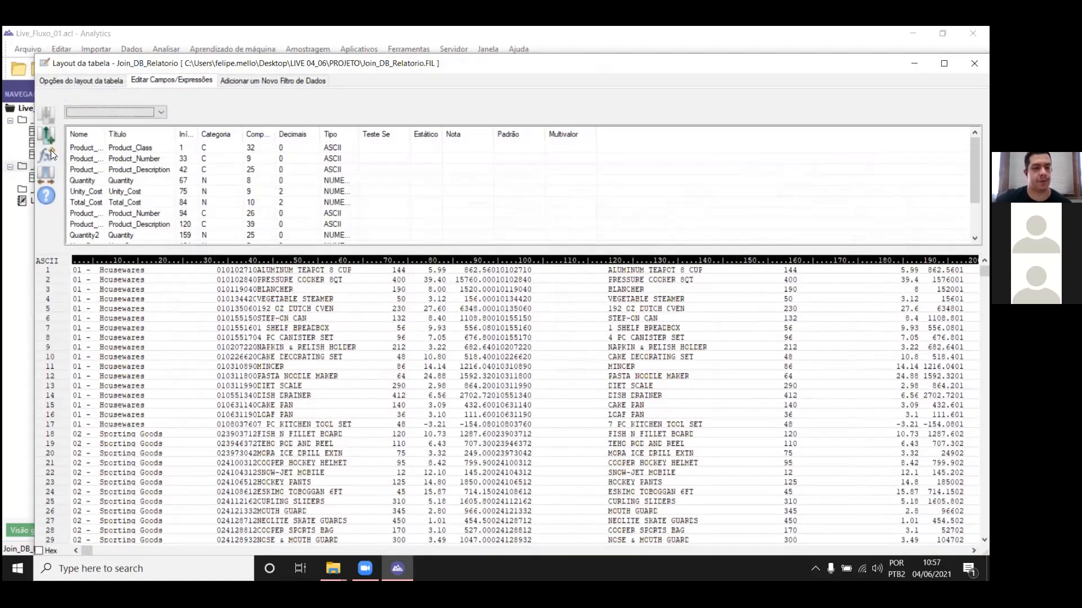
click(51, 150)
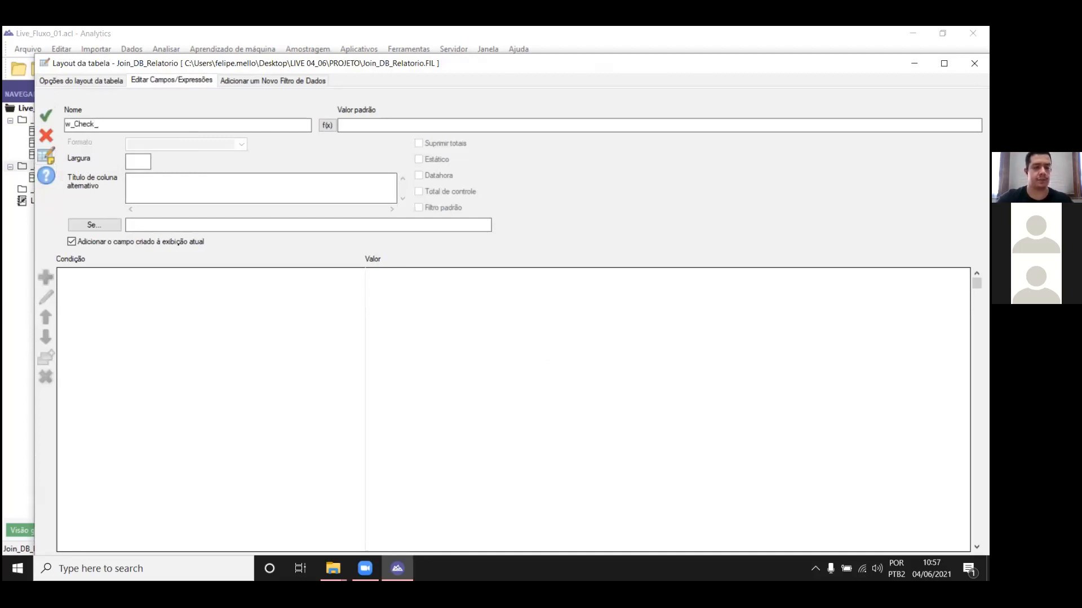
text(Lançamento)
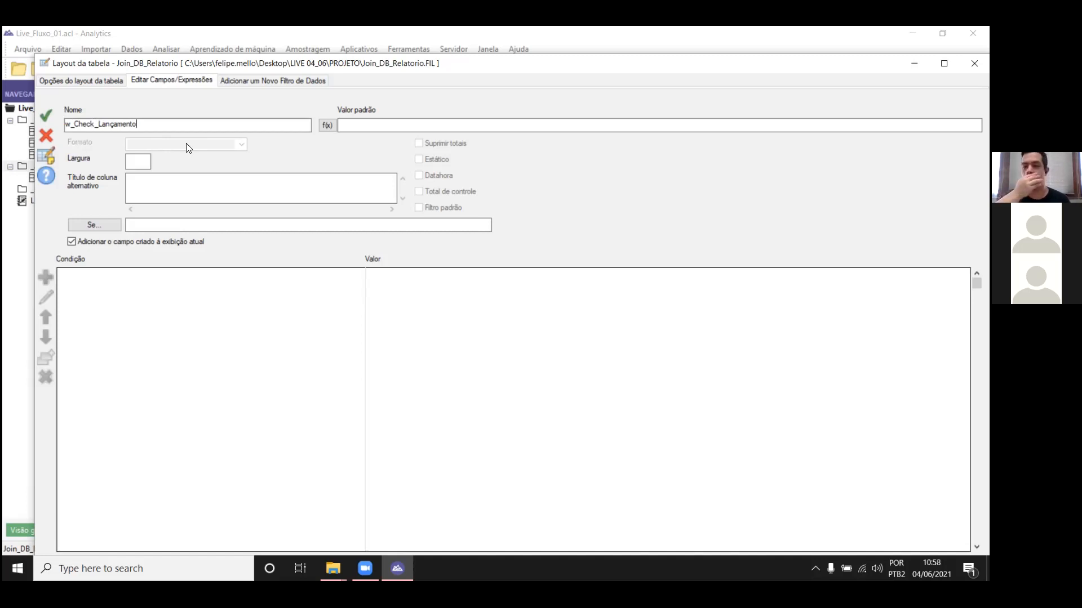
Step: Set the default value of the w_Check_Lançamento field to the text "LANÇAMENTO OK"
click(326, 125)
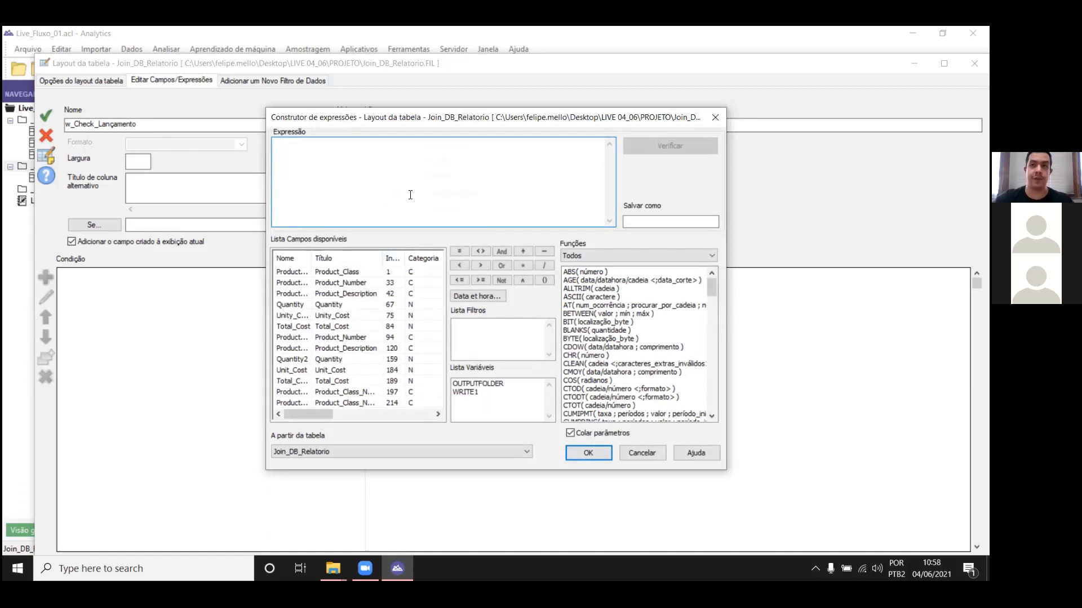
text(')
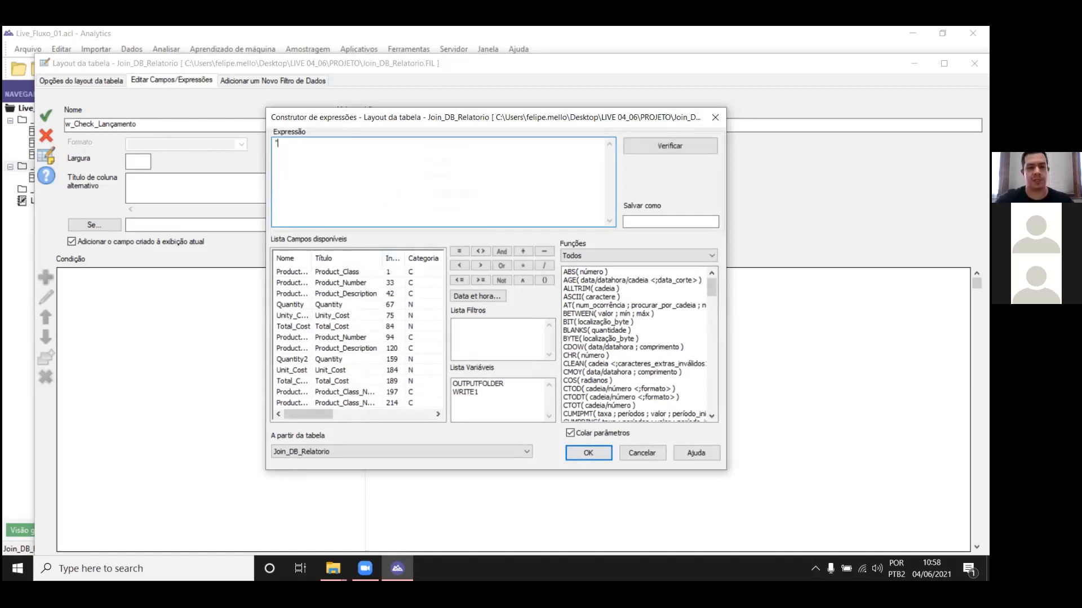
text(La)
key(BackSpace)
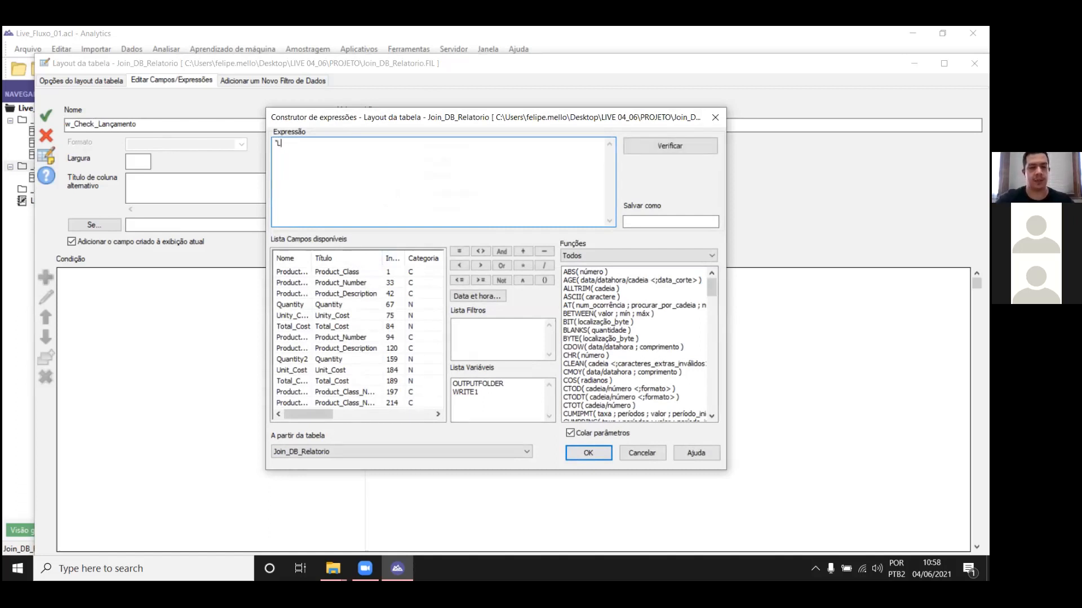
key(Caps_Lock)
text(ANÇAMENTO OK")
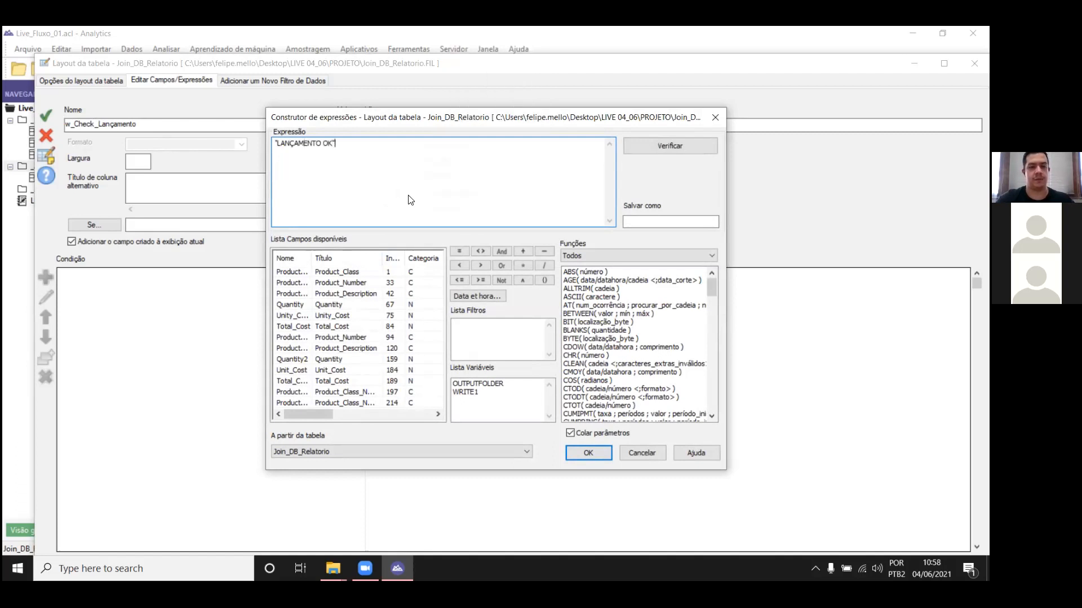
key(Return)
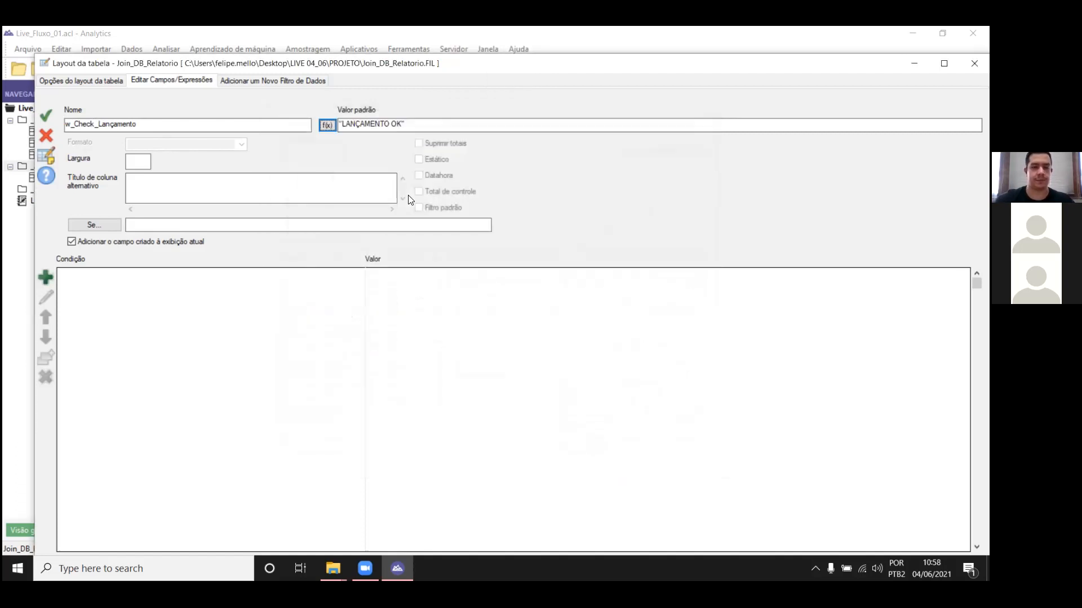
Step: Build and verify the condition Product_Class_Number = "" AND Product_Class_Name = "" for the w_Check_Lançamento field
click(45, 277)
click(418, 279)
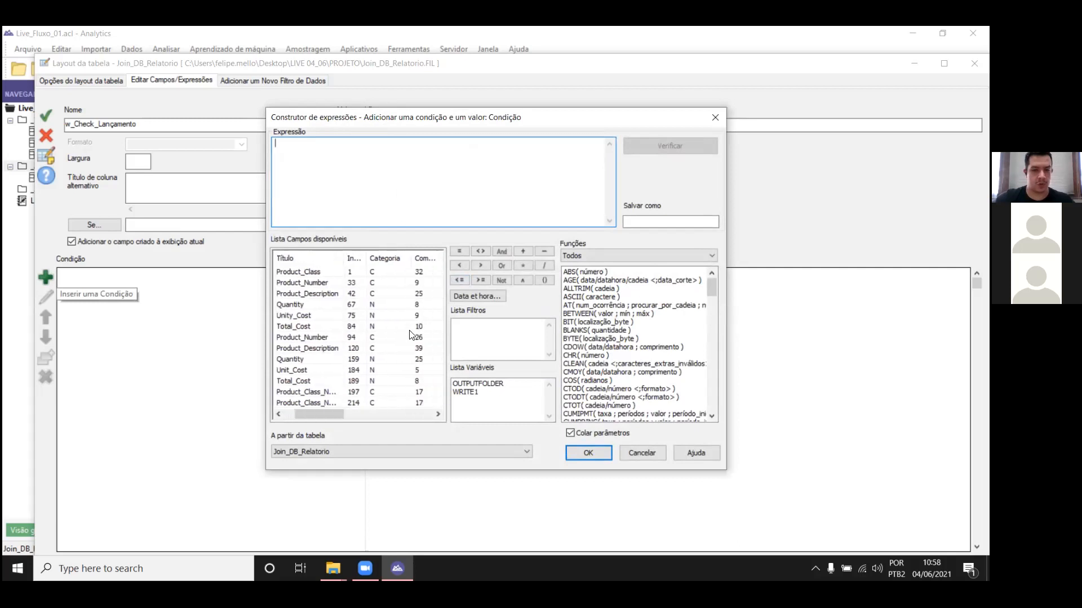
drag(310, 262, 352, 262)
mouse_move(301, 416)
mouse_down()
mouse_move(319, 417)
mouse_move(302, 409)
mouse_up()
double_click(319, 393)
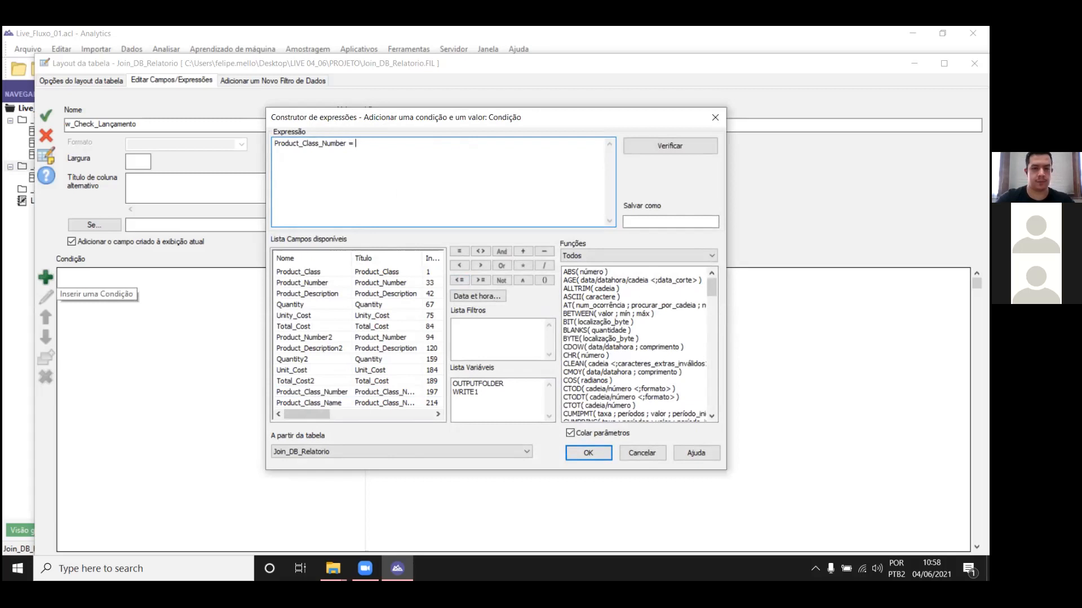
text(= "" AND)
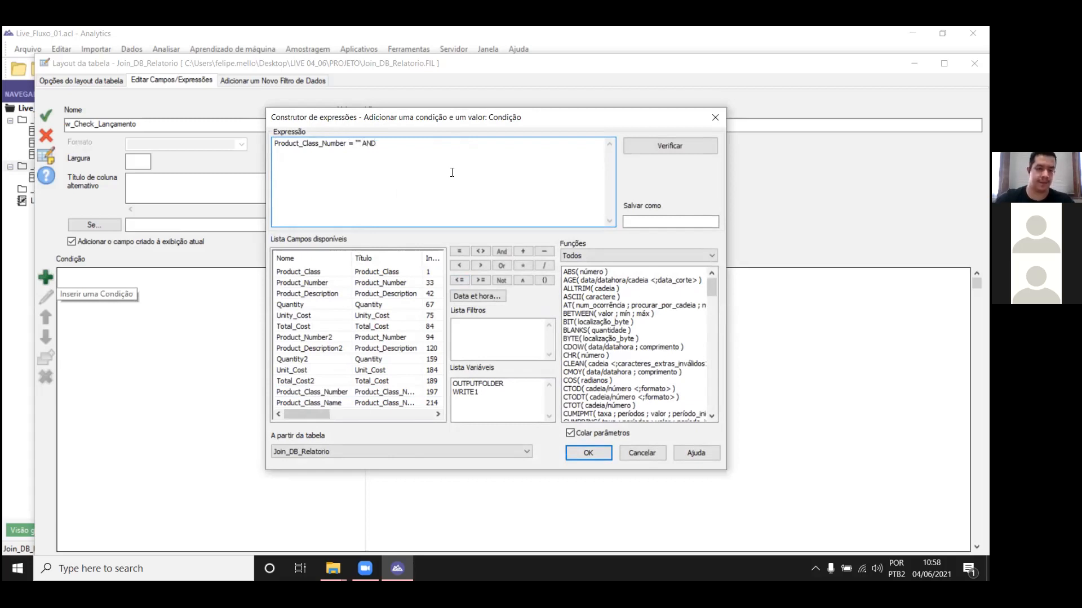
double_click(330, 403)
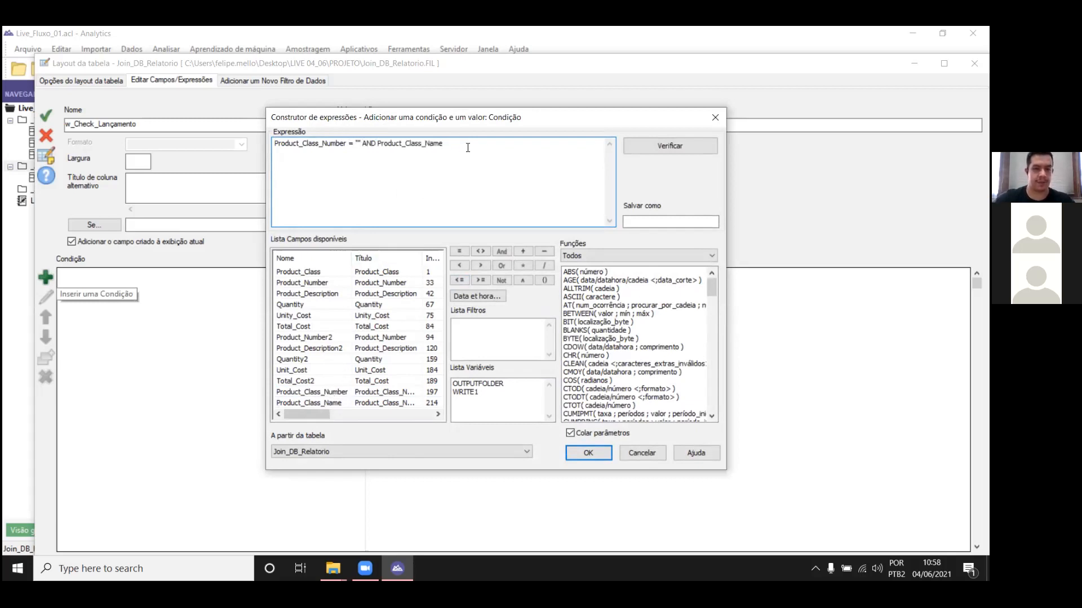
text(= "")
click(675, 146)
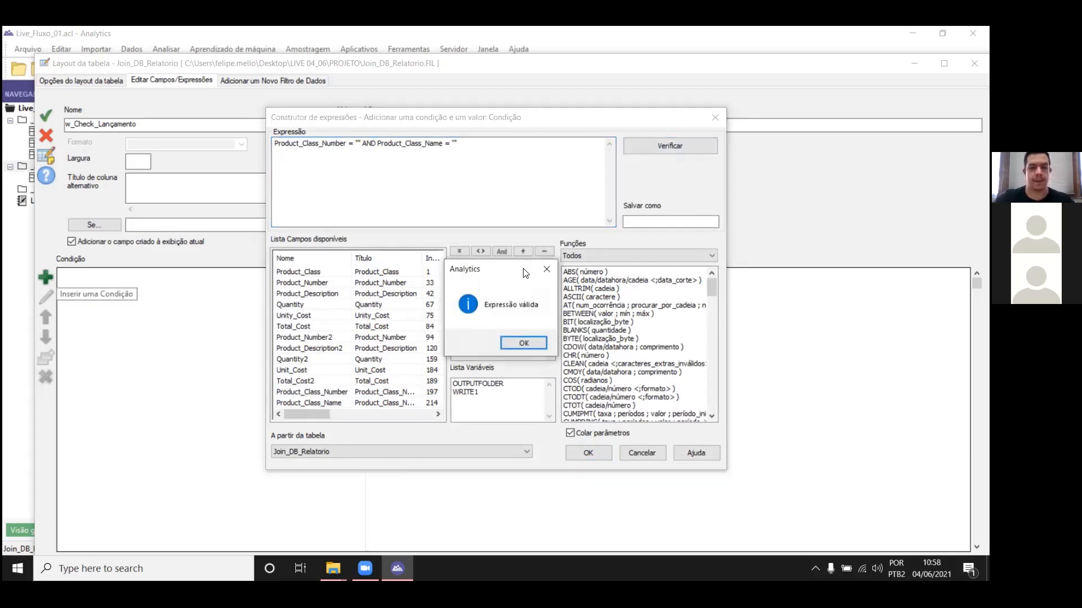
click(524, 345)
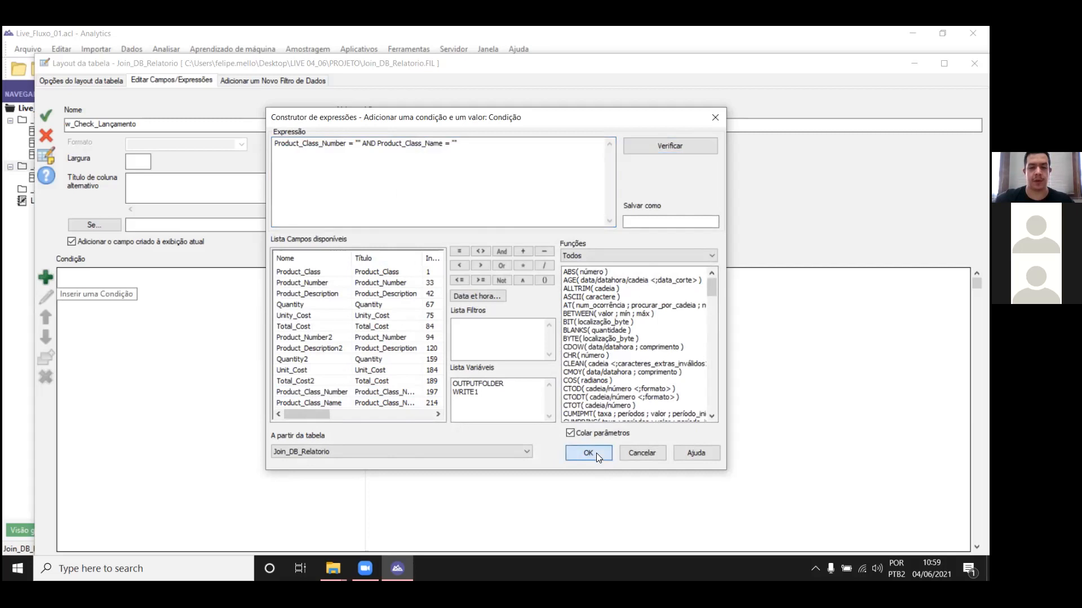
click(587, 453)
Step: Assign the value "ERRO" to the blank product class condition and add it to the field
click(519, 298)
text(")
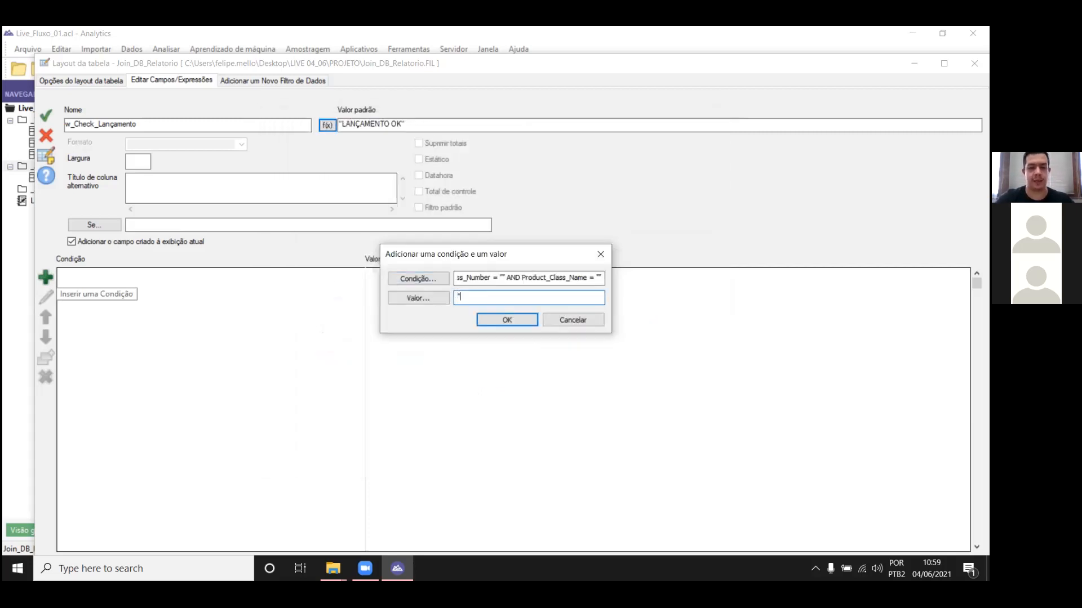
text(LANÇAMENT)
key(BackSpace)
key(BackSpace)
key(BackSpace)
key(BackSpace)
key(BackSpace)
key(BackSpace)
key(BackSpace)
key(BackSpace)
text(ERRO)
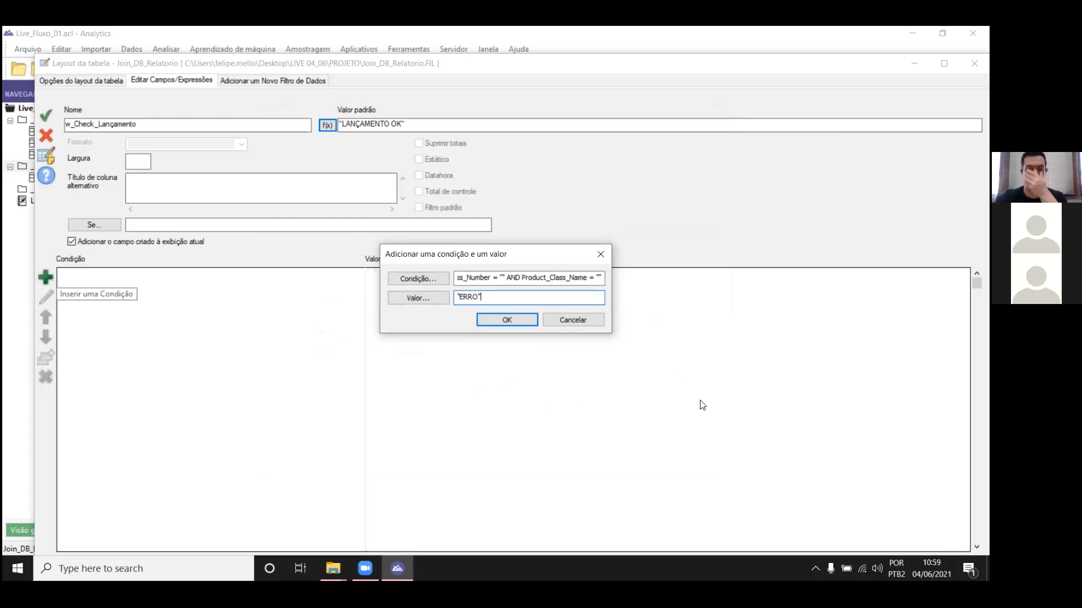
click(523, 320)
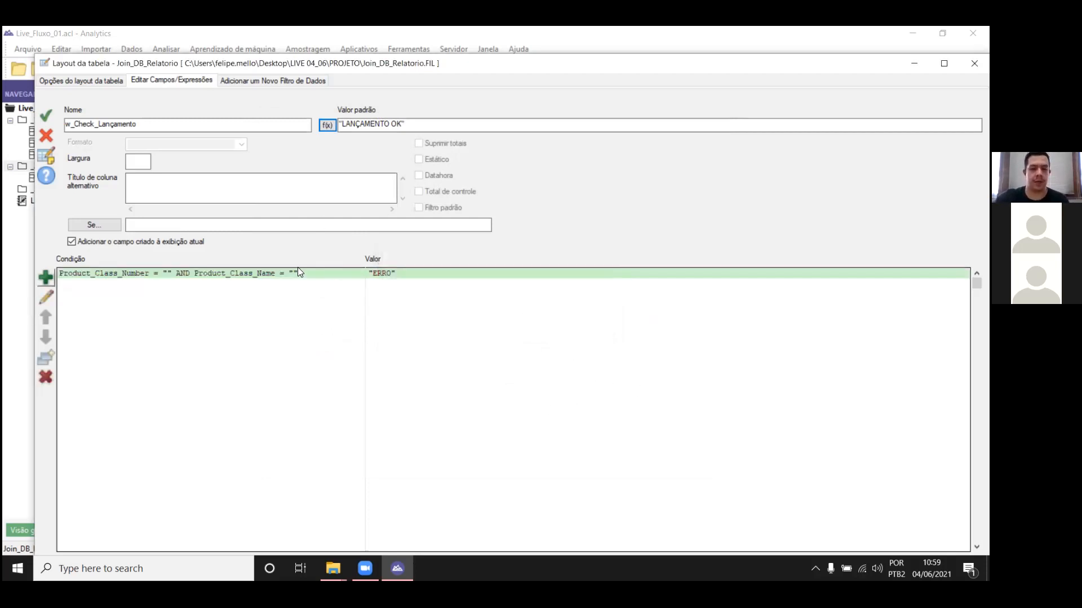
Step: Save the w_Check_Lançamento field and return from the table layout to the Join_DB_Relatorio view
click(46, 115)
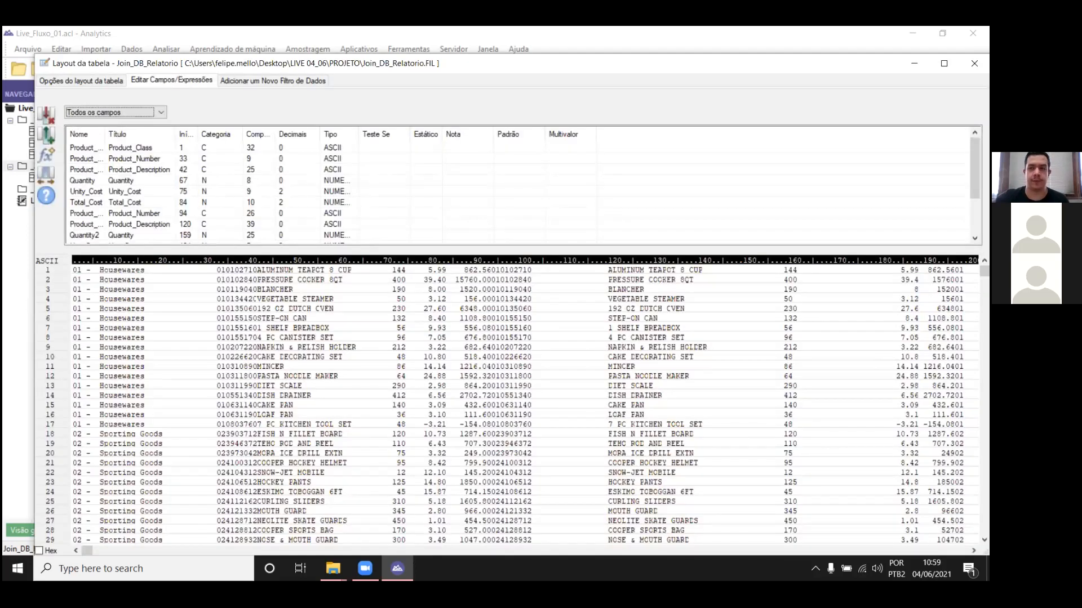
click(974, 64)
click(398, 569)
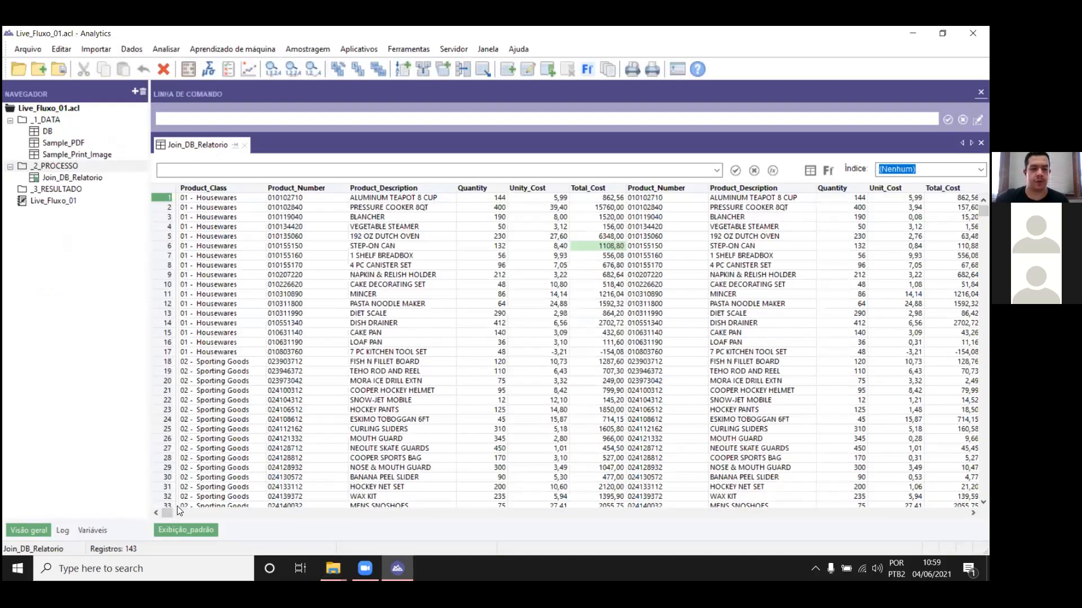
Step: Apply a quick filter to Join_DB_Relatorio for records whose w_Check_Lançamento is different from "LANÇAMENTO OK"
drag(168, 513, 962, 513)
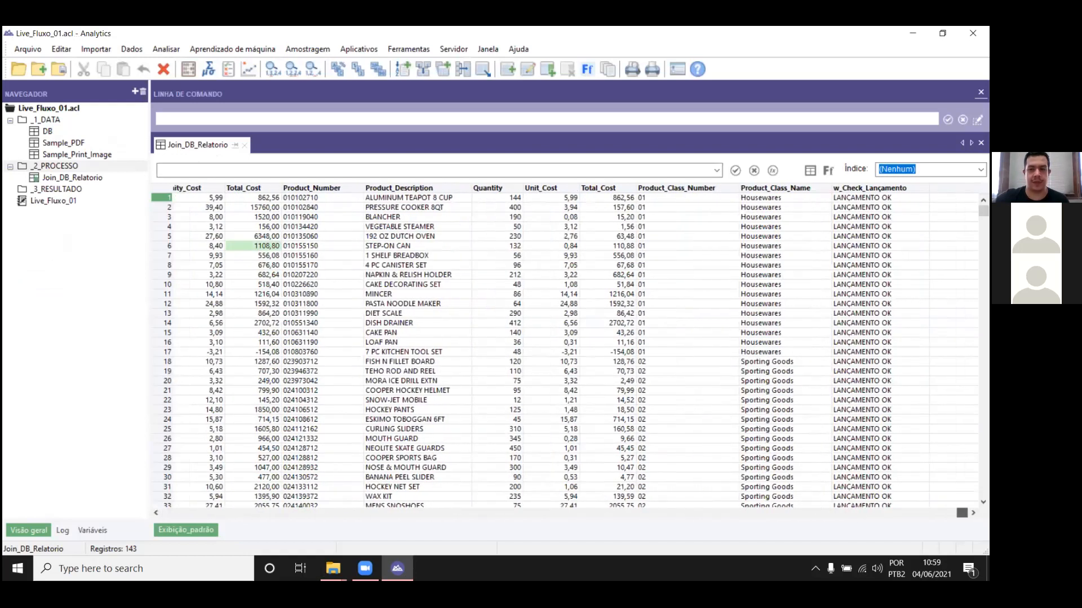
right_click(874, 286)
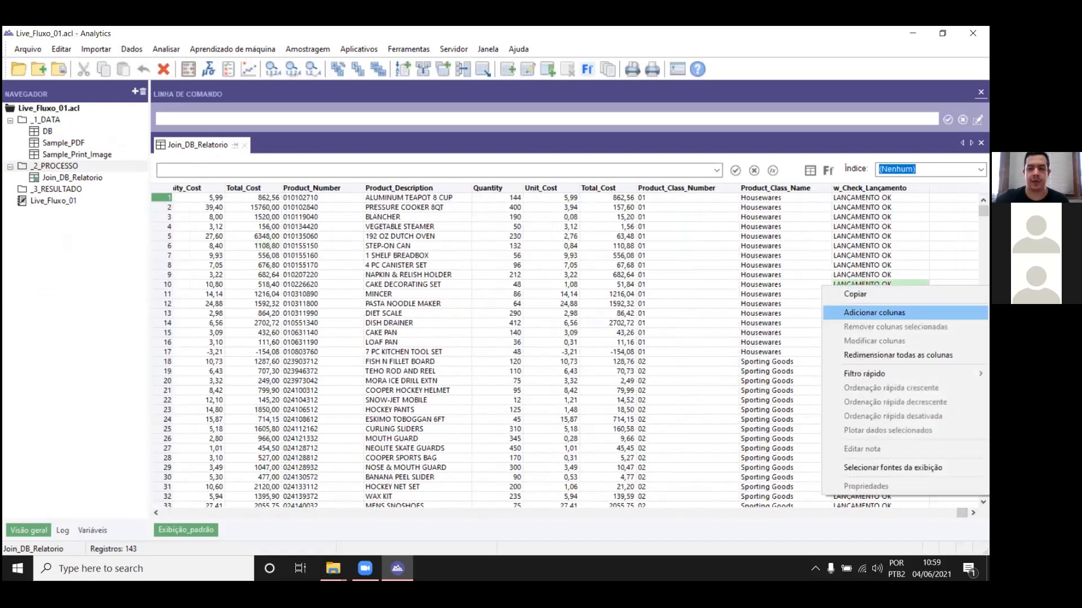
mouse_move(875, 376)
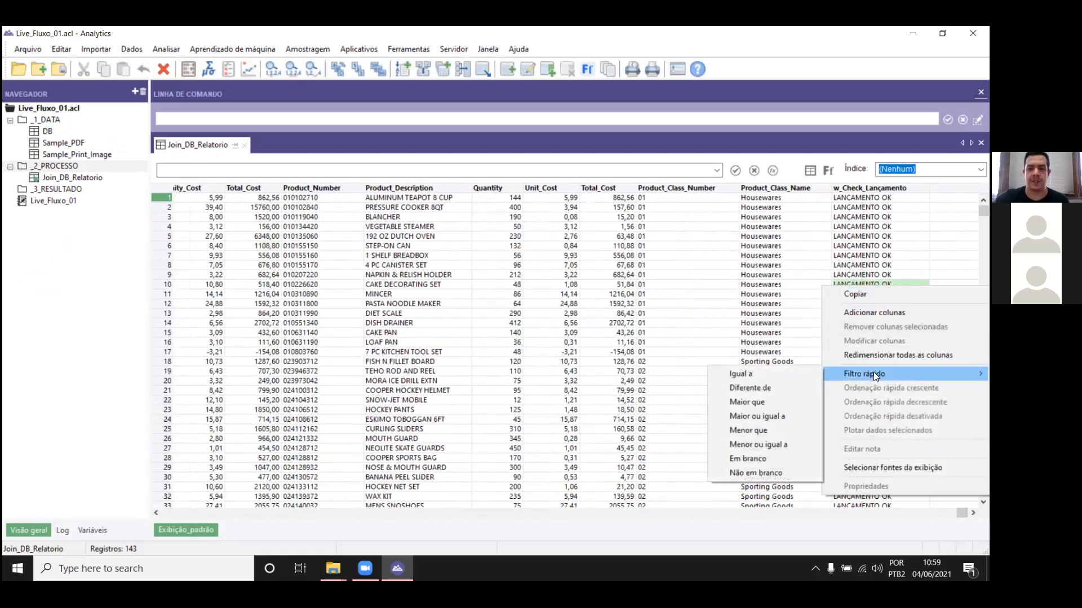
click(794, 387)
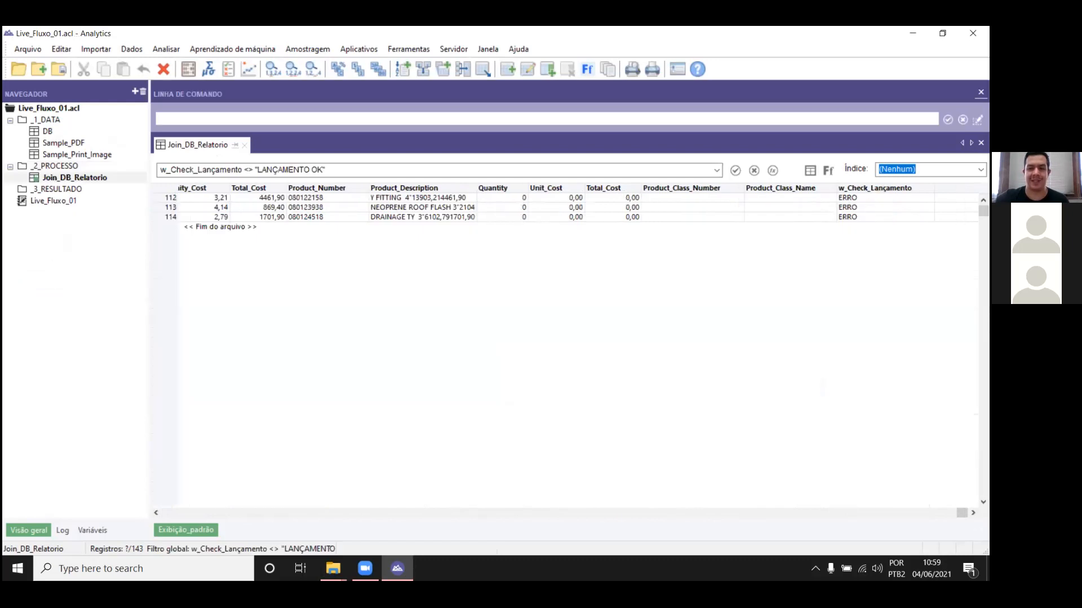
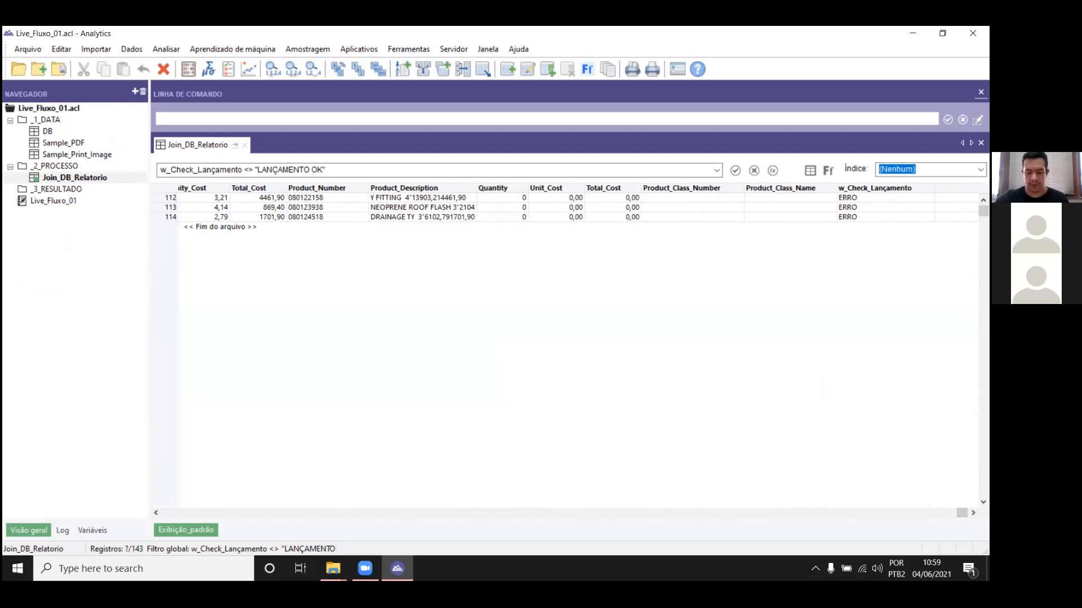
Step: Clear the w_Check_Lançamento filter from the Join_DB_Relatorio view
click(393, 169)
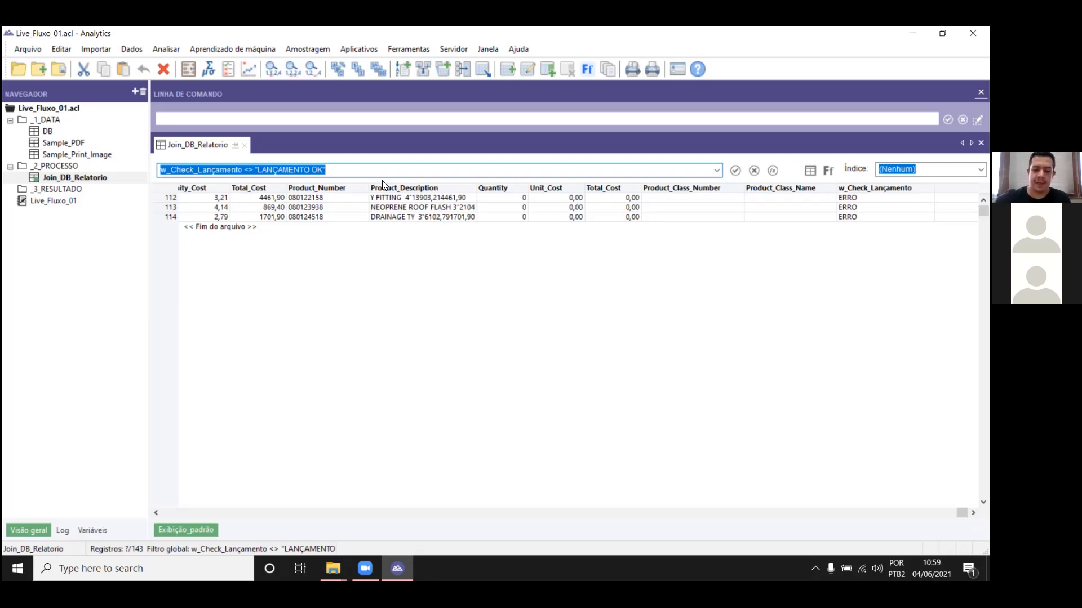
key(Delete)
key(Return)
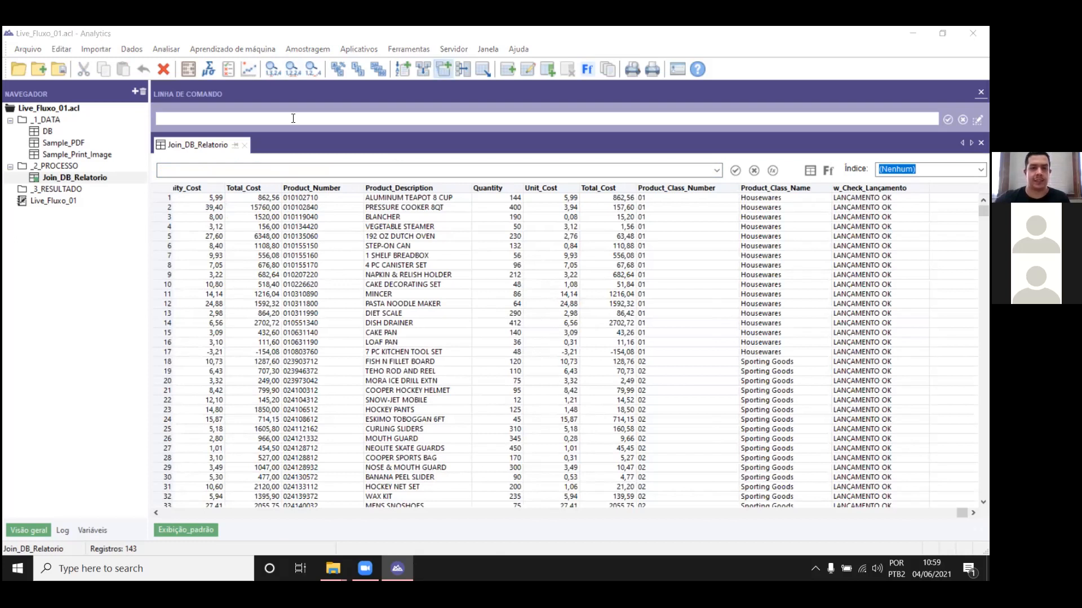
Step: Extract the Join_DB_Relatorio records by view to a new table named RESULTADO_RELATORIO, using the output table
click(443, 68)
click(520, 212)
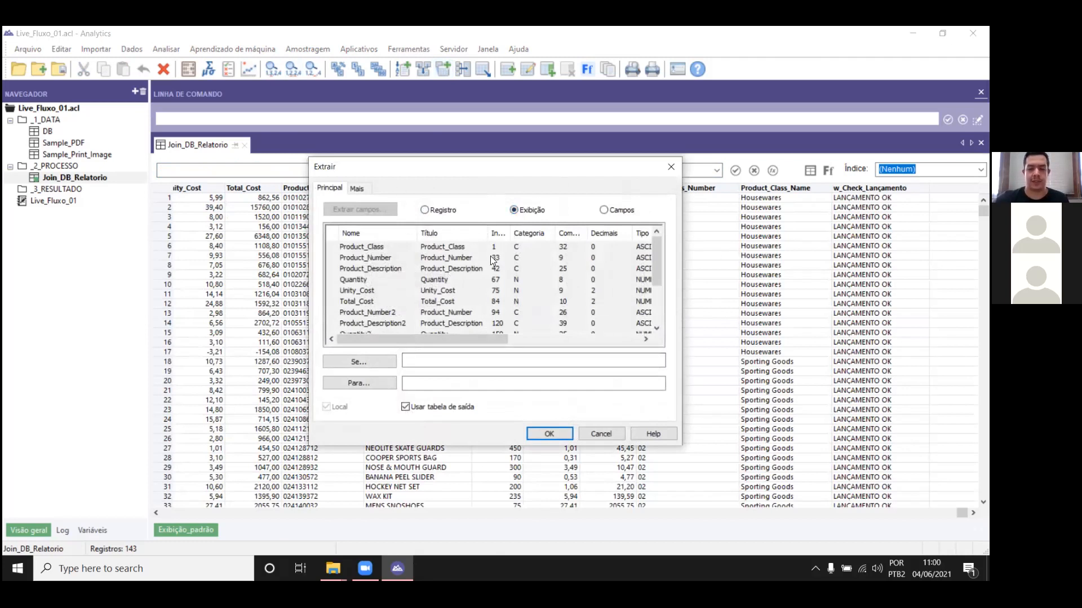
click(409, 381)
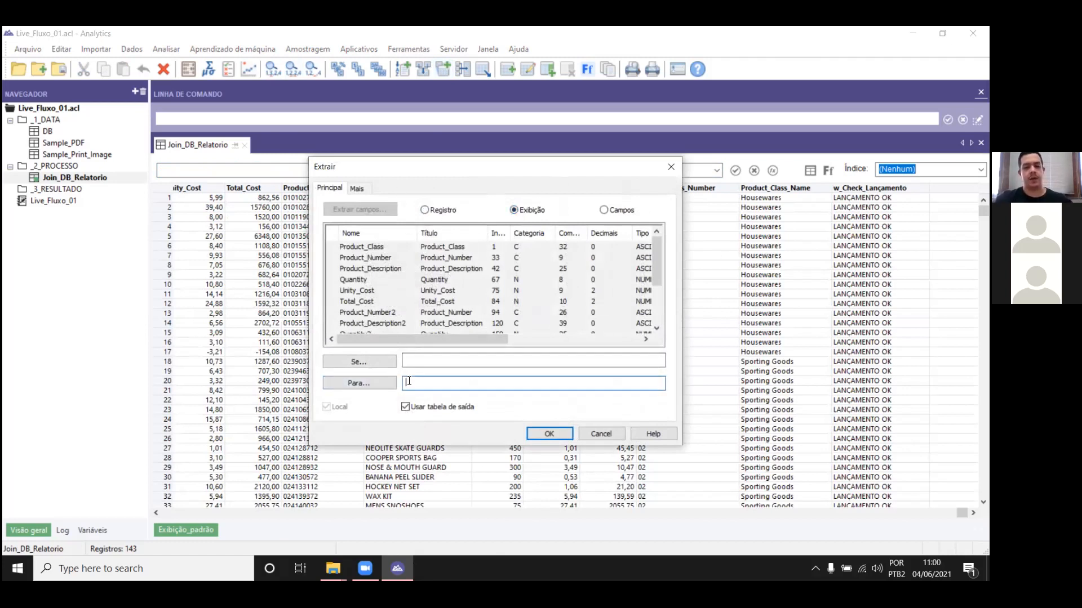
text(RE)
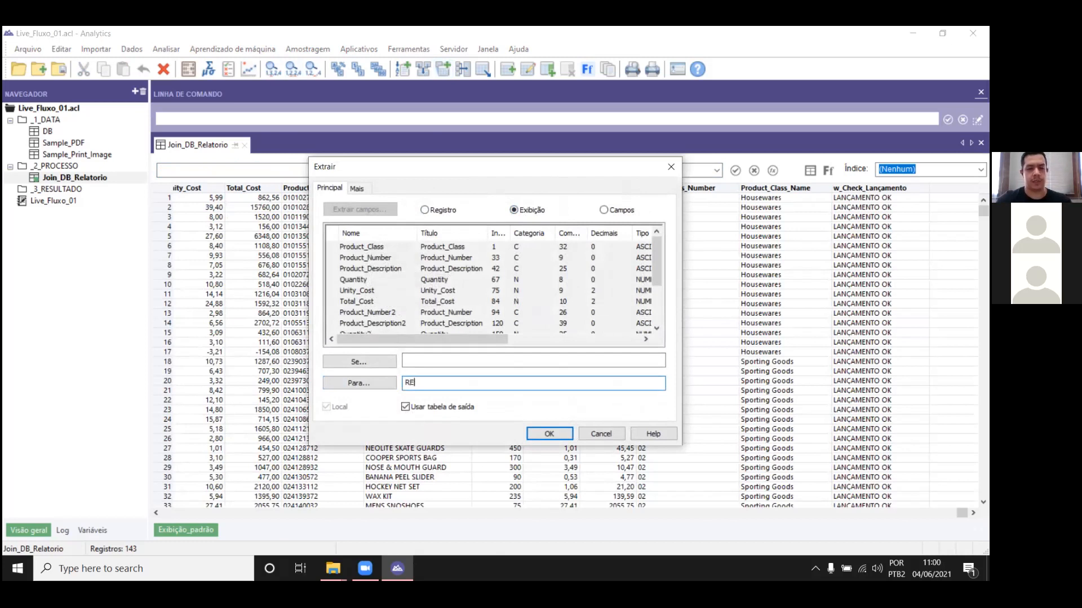
text(SULTADO_RE)
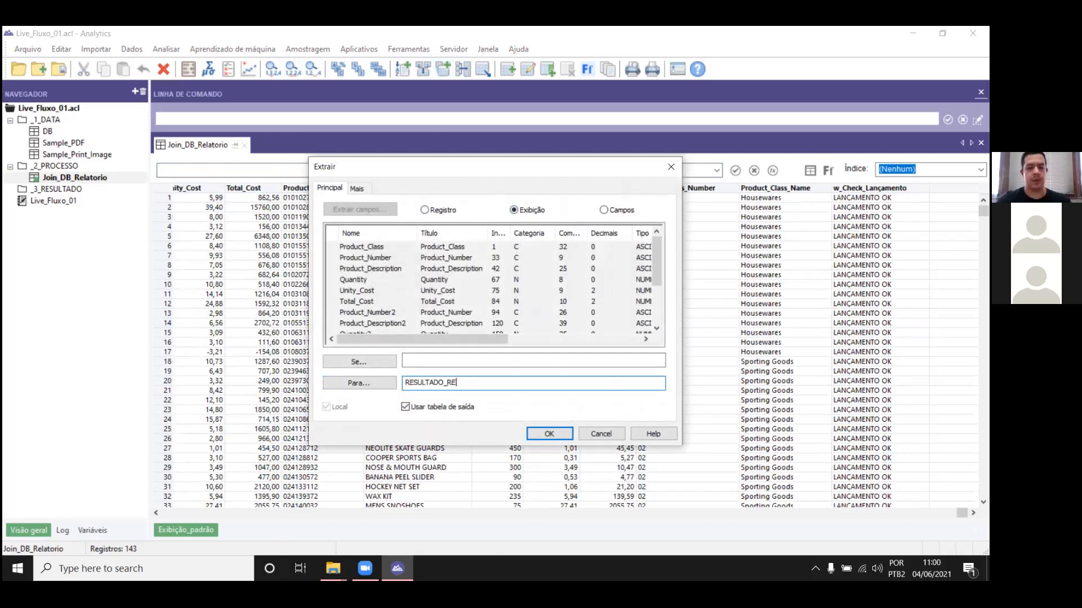
text(LATORIO)
key(Return)
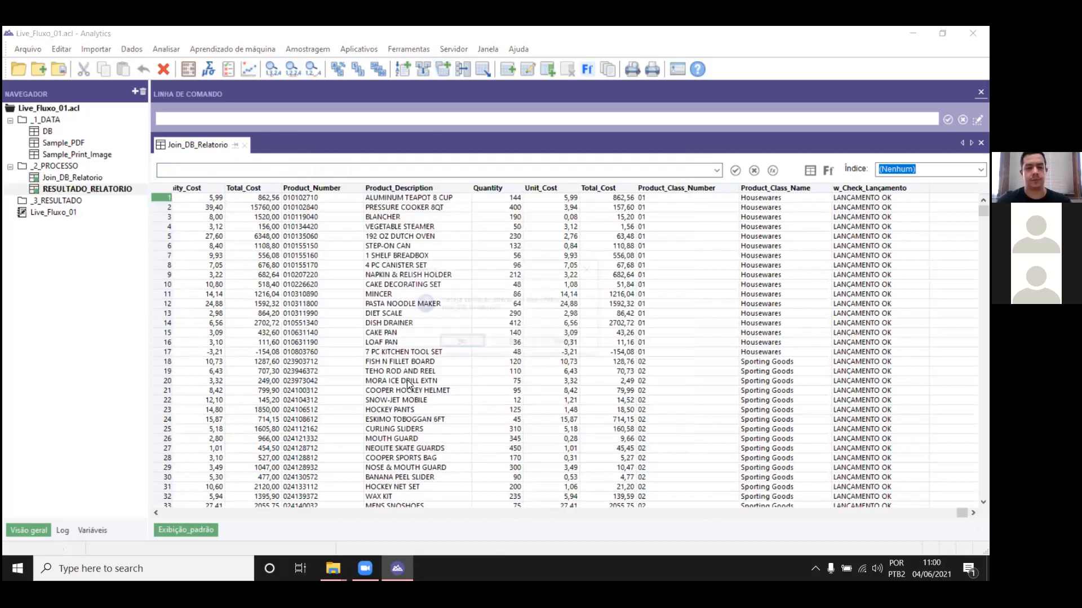
key(Return)
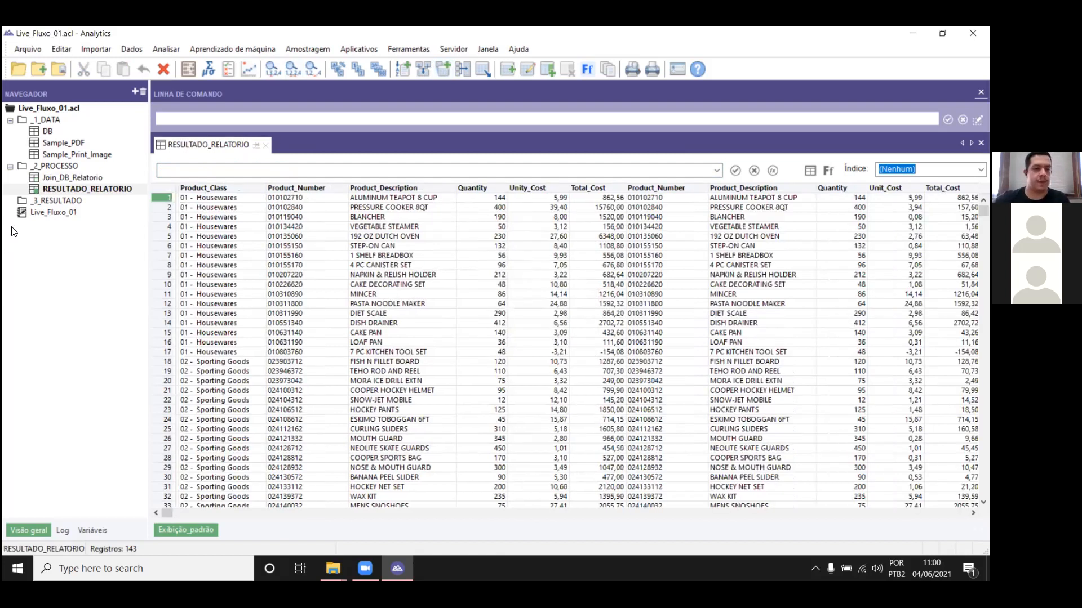
Step: Move the RESULTADO_RELATORIO table into the _3_RESULTADO folder and review its columns through w_Check_Lançamento
drag(79, 189, 75, 201)
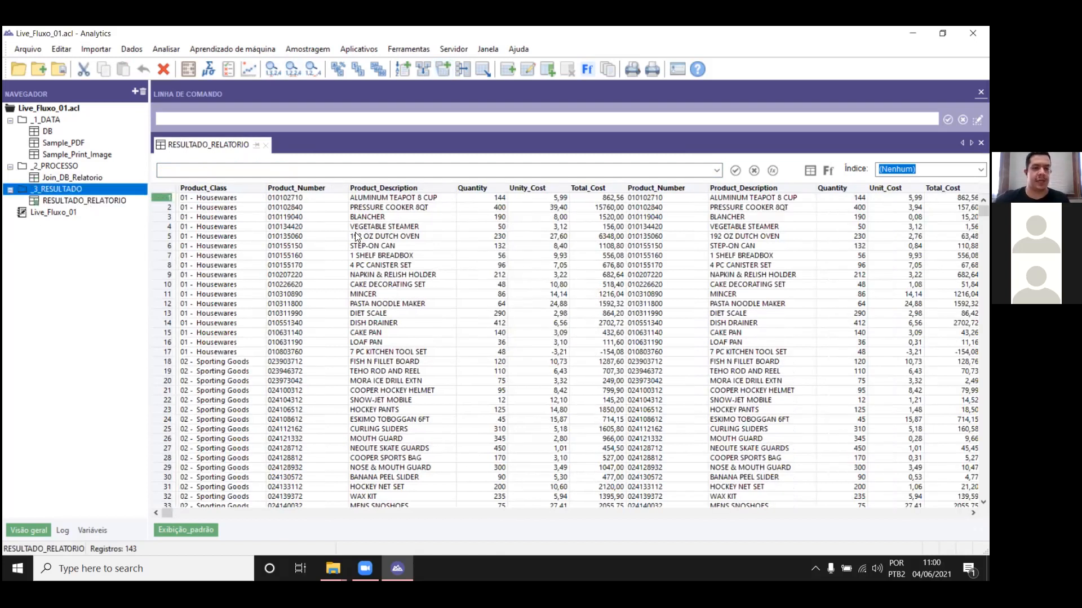
click(472, 248)
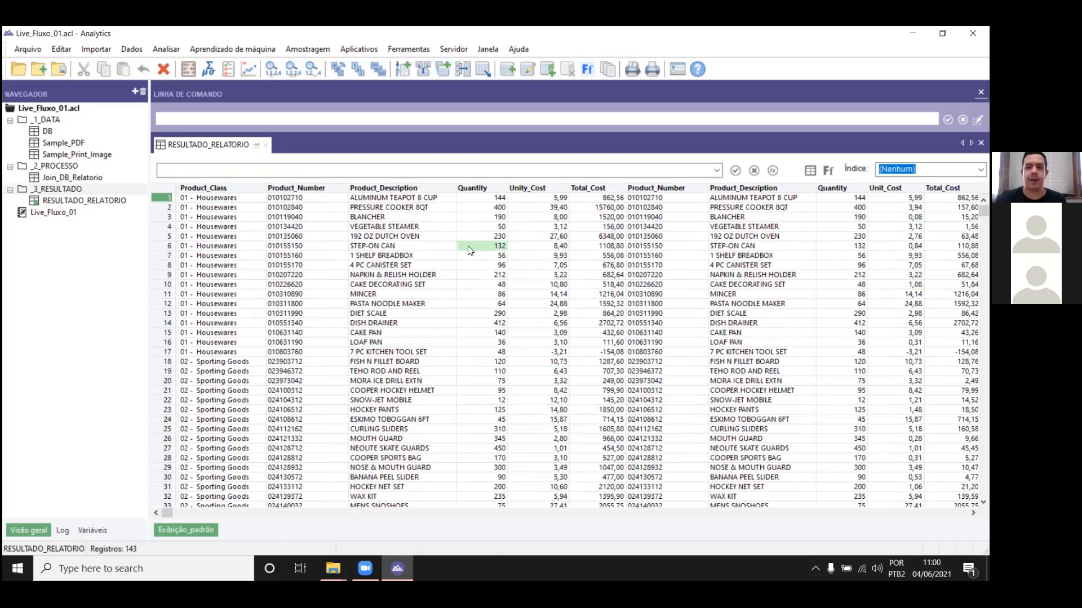
drag(167, 514, 962, 485)
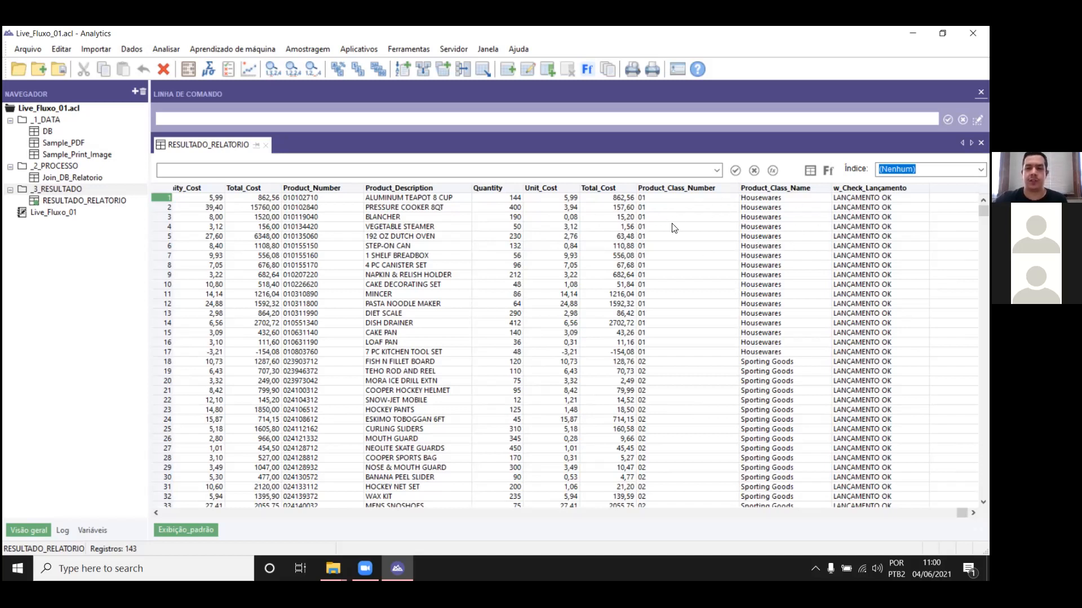
drag(962, 513, 170, 517)
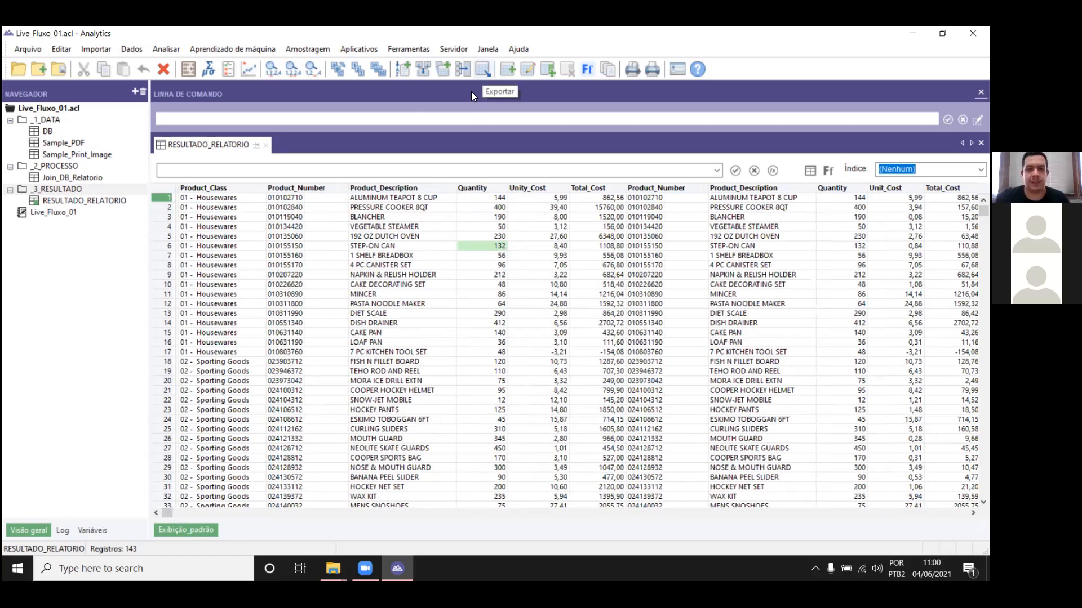
Step: Set up a HighBond export of the RESULTADO_RELATORIO view, overwriting the target table and including the field display names
click(483, 69)
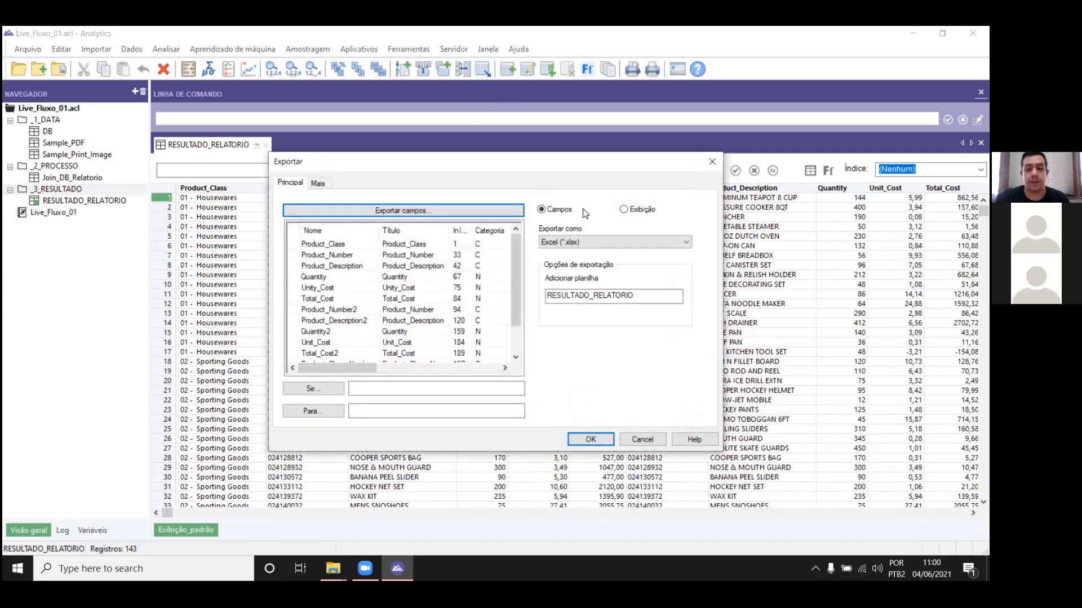
click(604, 239)
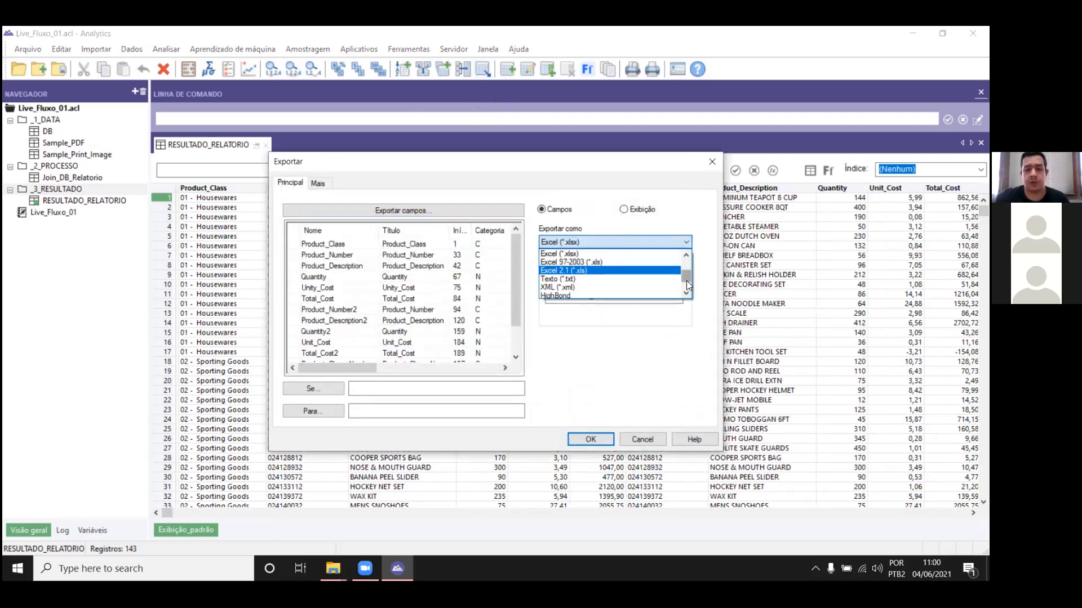
scroll(686, 280, up, 2)
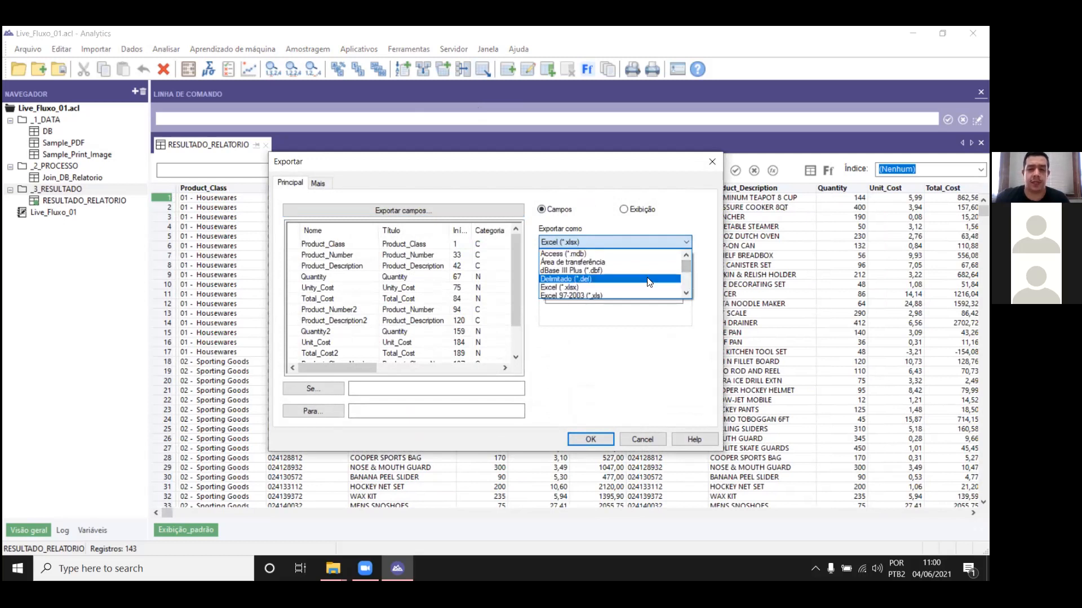
scroll(687, 268, down, 2)
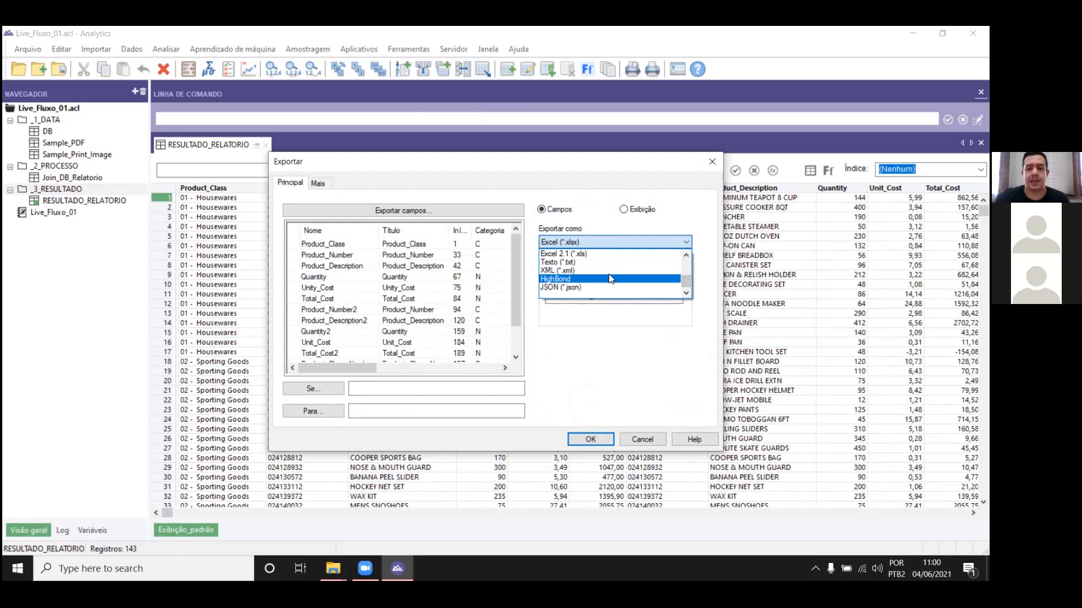
click(609, 278)
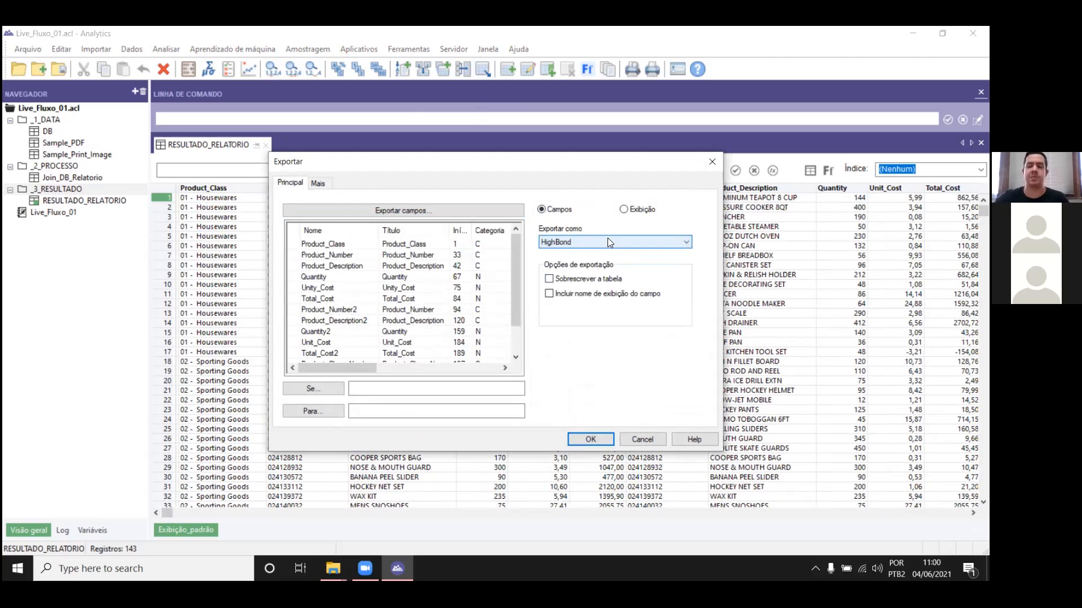
click(599, 280)
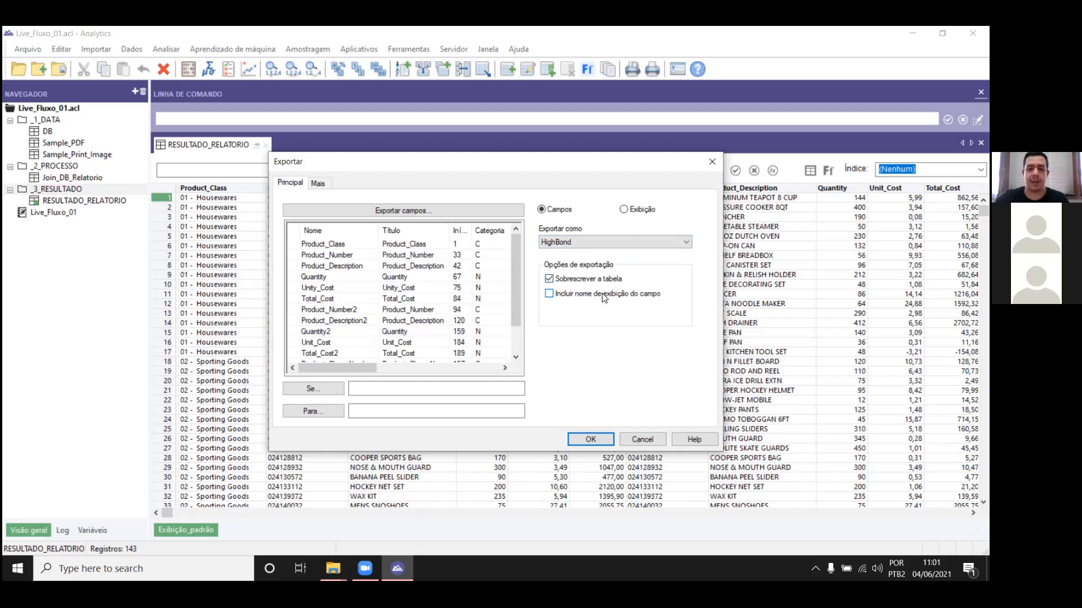
click(638, 214)
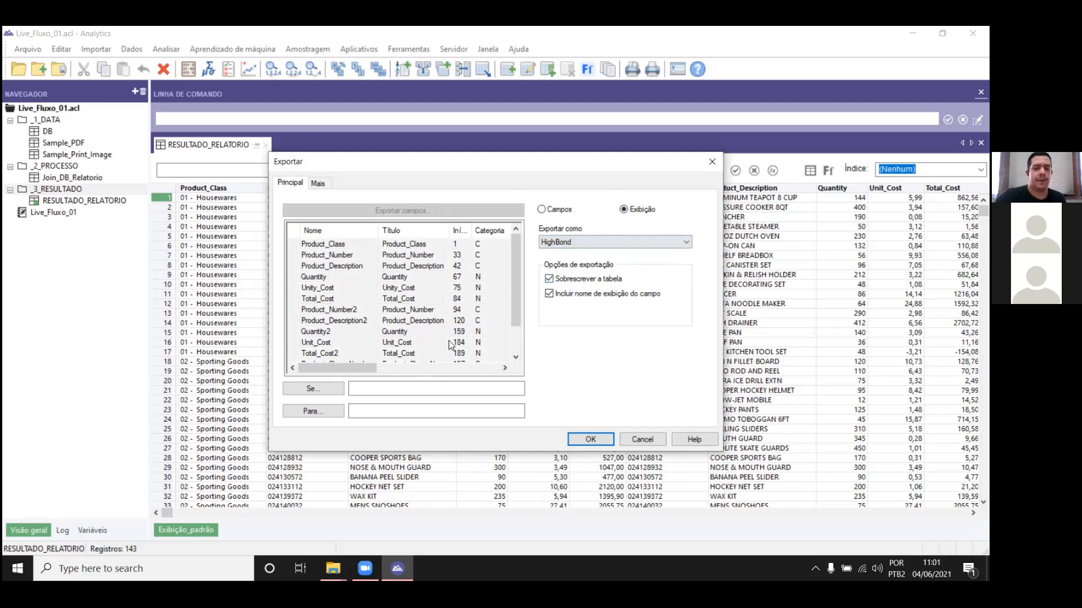
Step: Set the export destination to the Resultado test under Resultado - Live 04/06 in the presenter's collection of Quality Software Inc. (US)
click(331, 410)
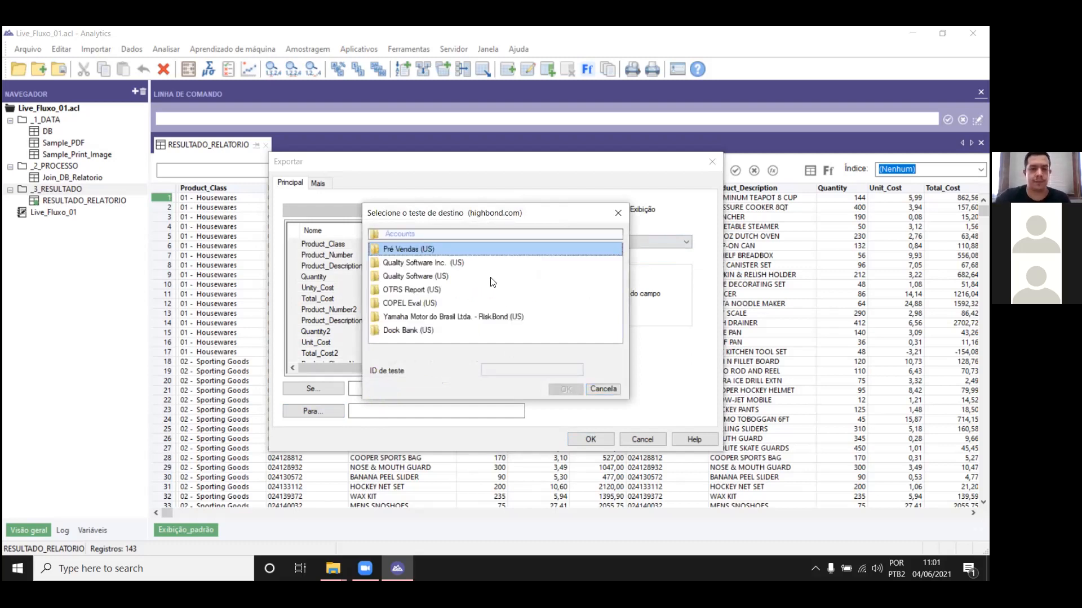
double_click(443, 263)
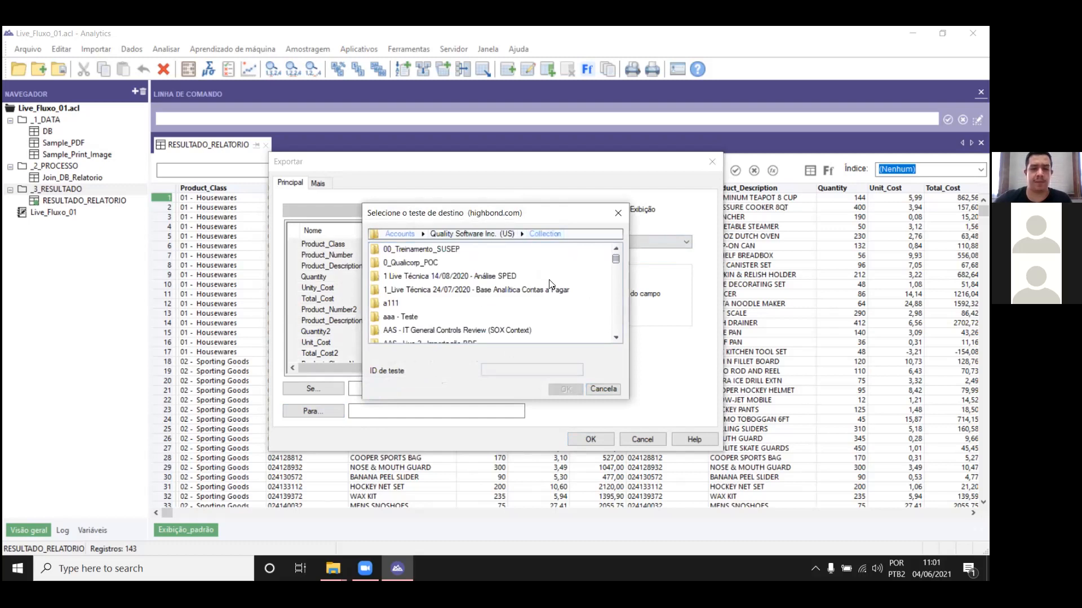
drag(616, 259, 613, 271)
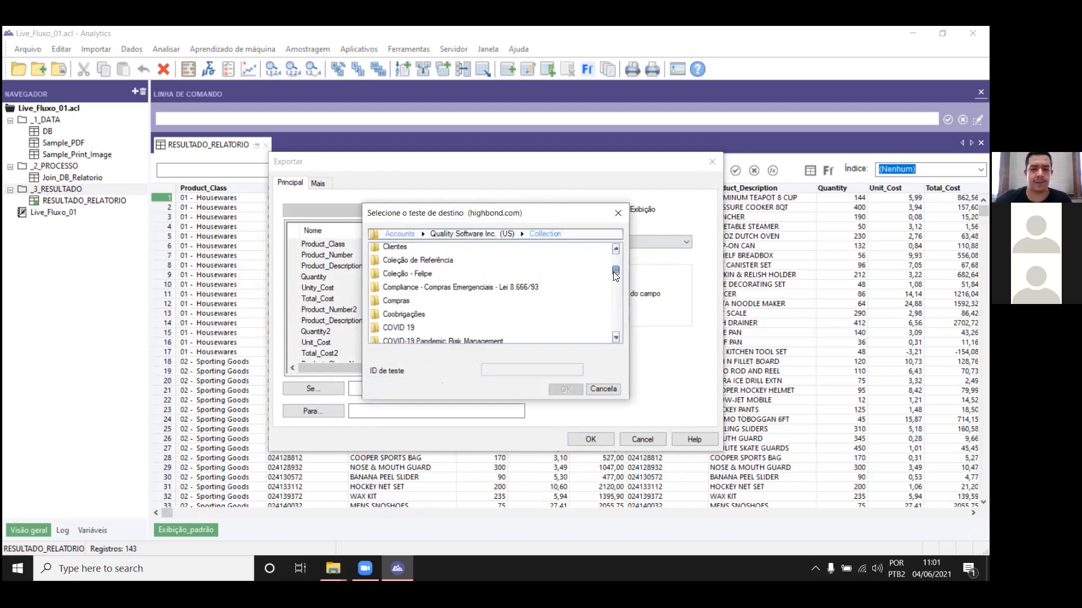
click(393, 273)
double_click(393, 273)
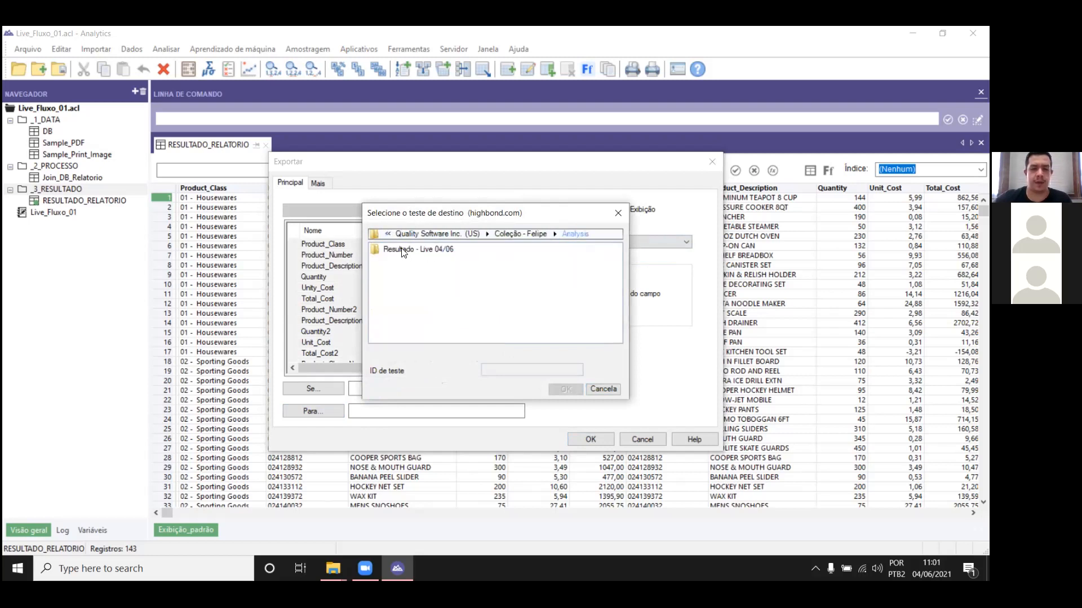
double_click(417, 252)
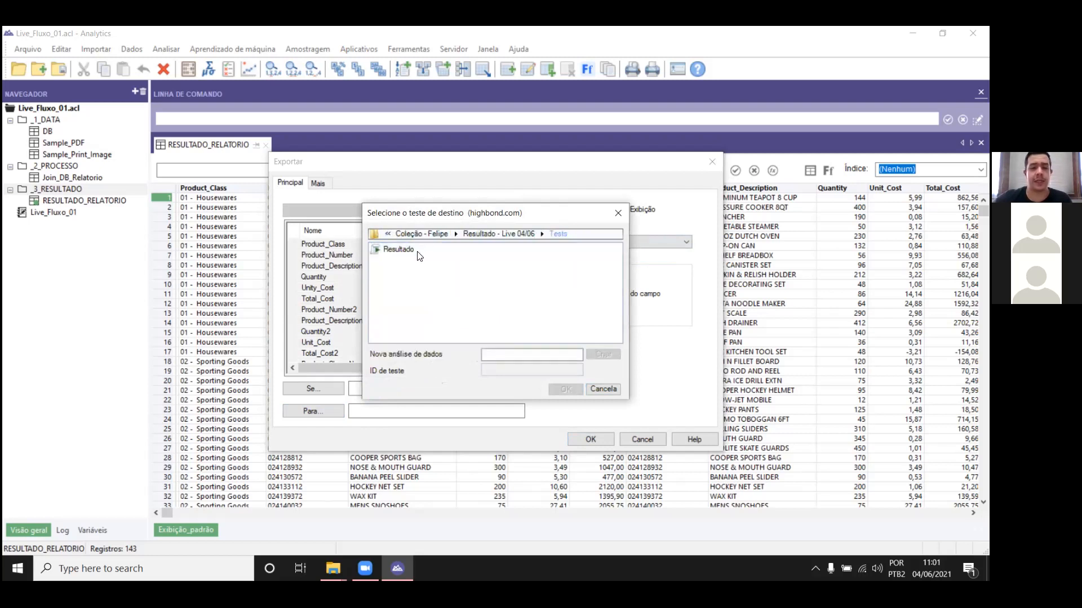
click(401, 251)
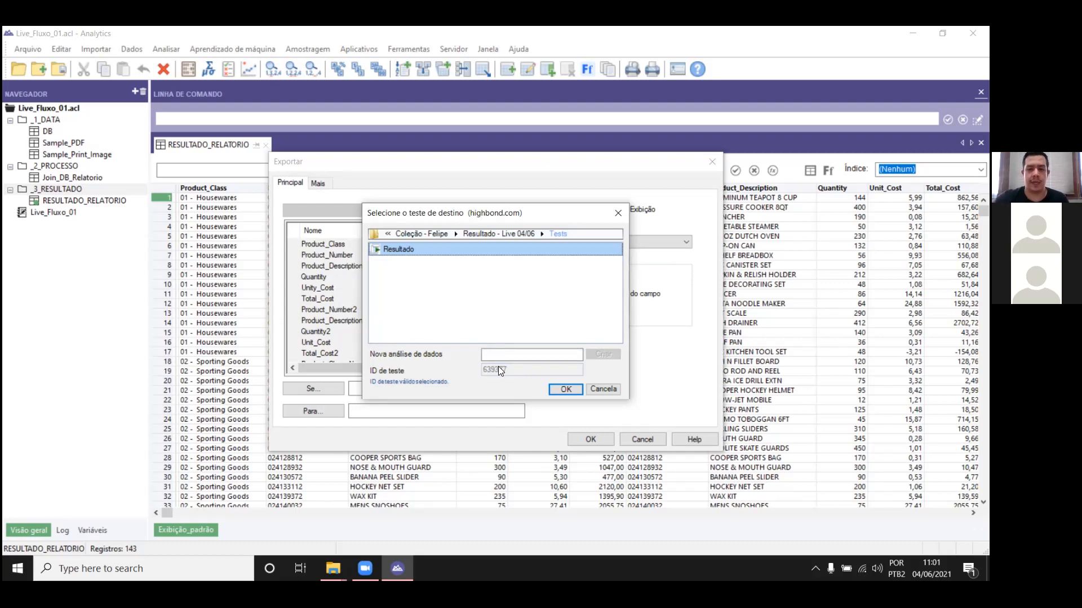
click(489, 355)
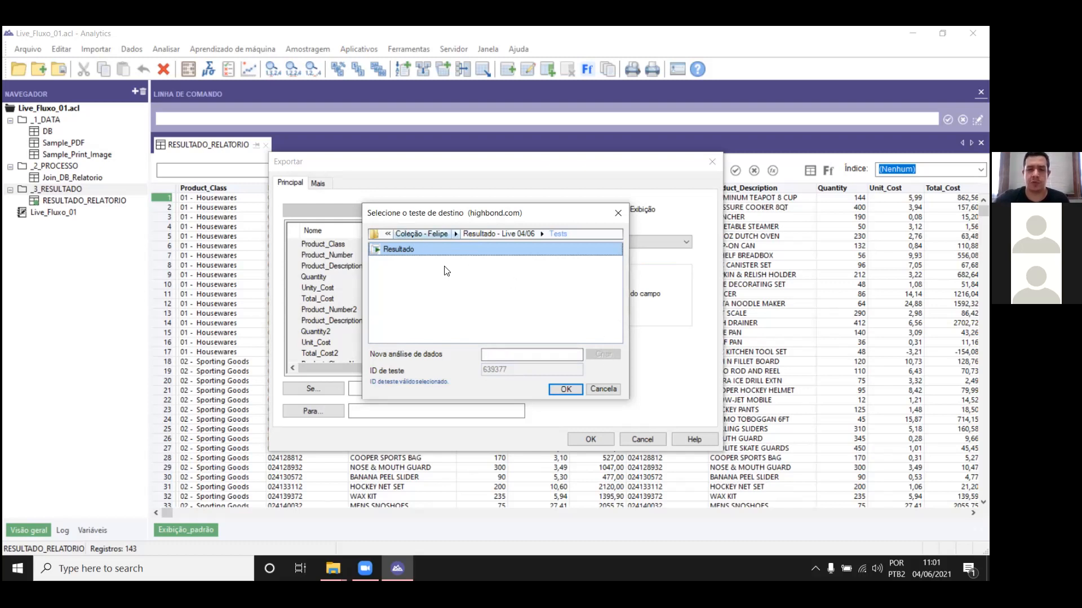
click(563, 388)
Step: Run the HighBond export, and close the export output and the RESULTADO_RELATORIO table
key(shift+Left)
key(shift+Left)
key(shift+Left)
key(shift+Left)
key(shift+Left)
key(shift+Left)
key(shift+Left)
key(shift+Left)
key(shift+Left)
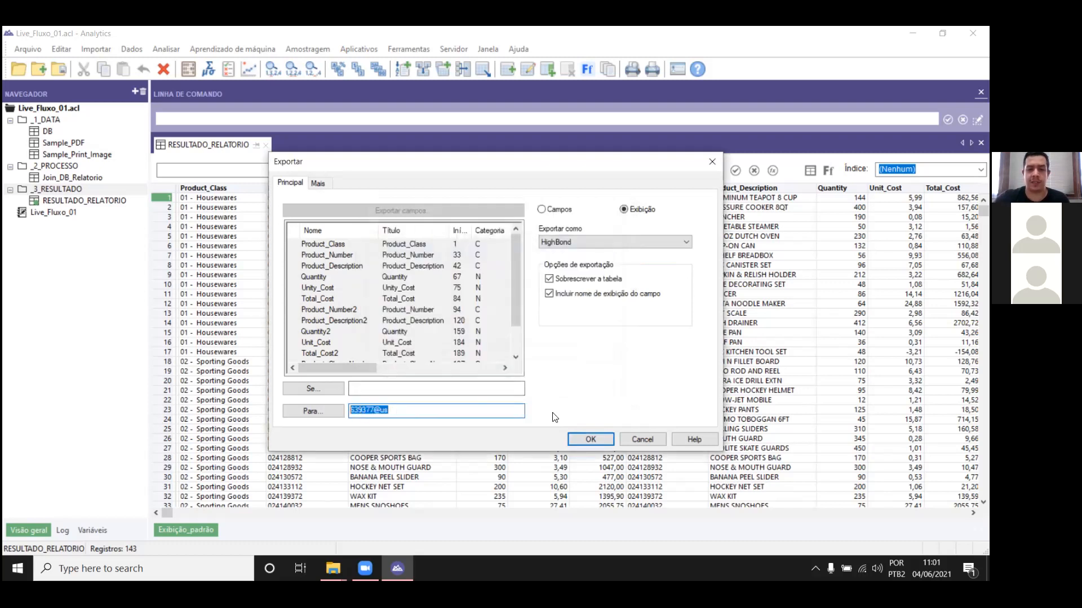
click(497, 415)
click(591, 441)
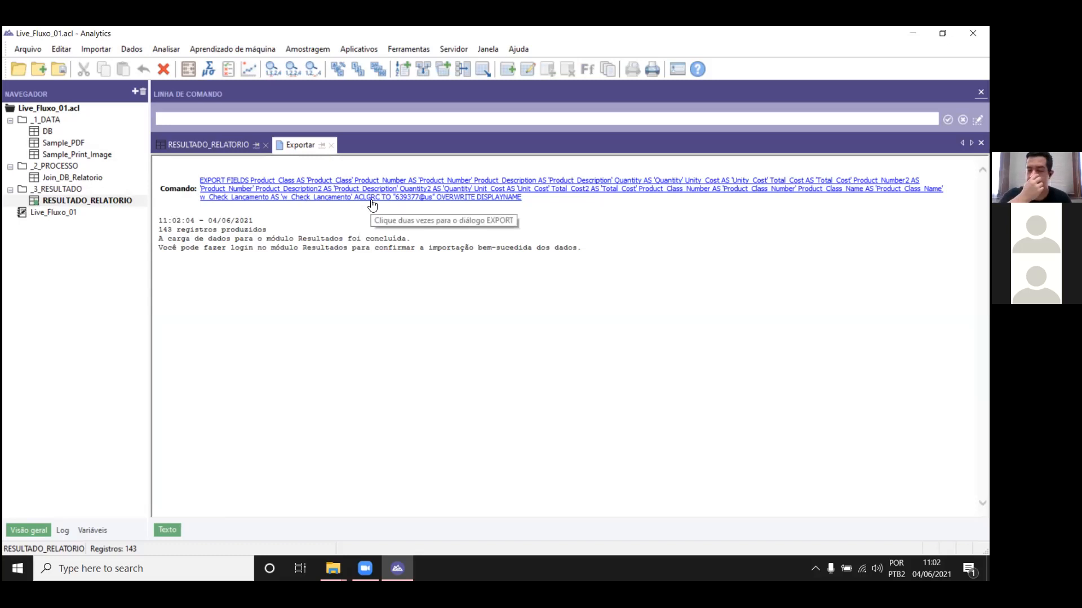
click(331, 145)
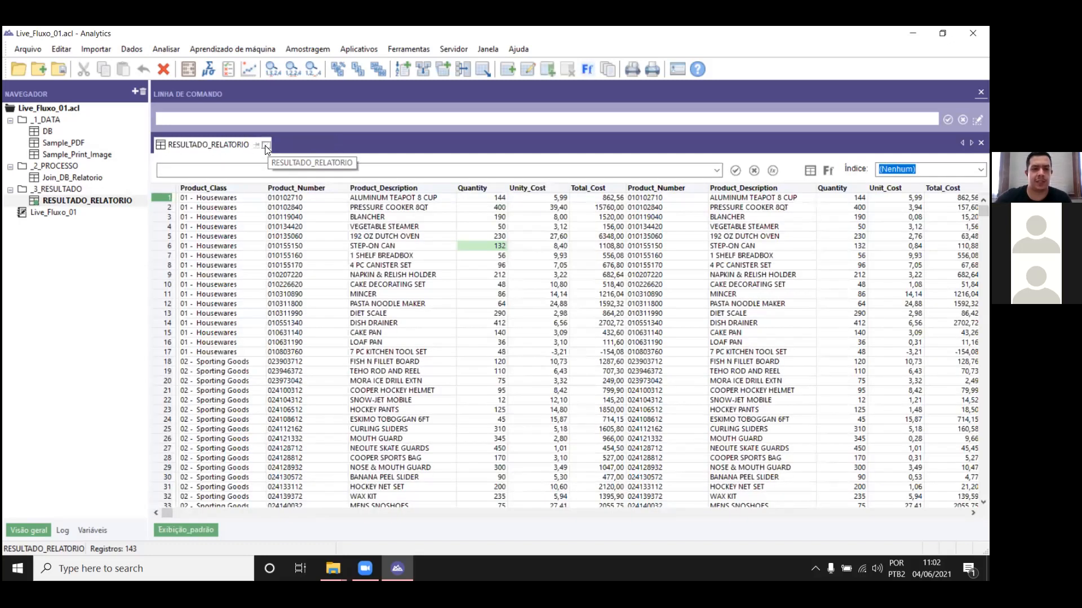
click(265, 145)
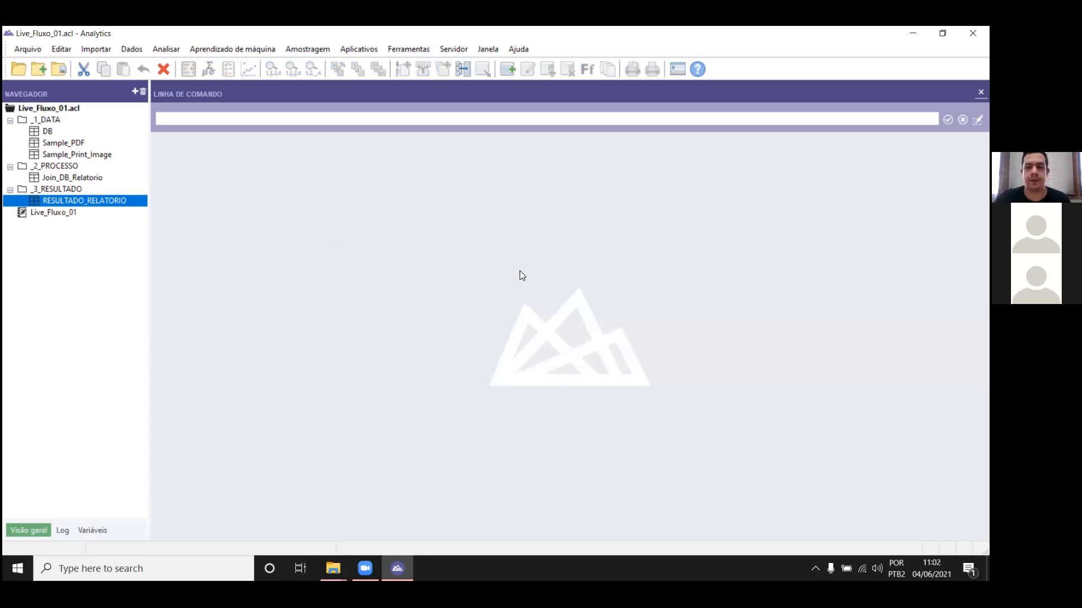
Step: Try to commit and send the Live_Fluxo_01 project's scripts with the "Confirmar e enviar scripts como" command
click(643, 83)
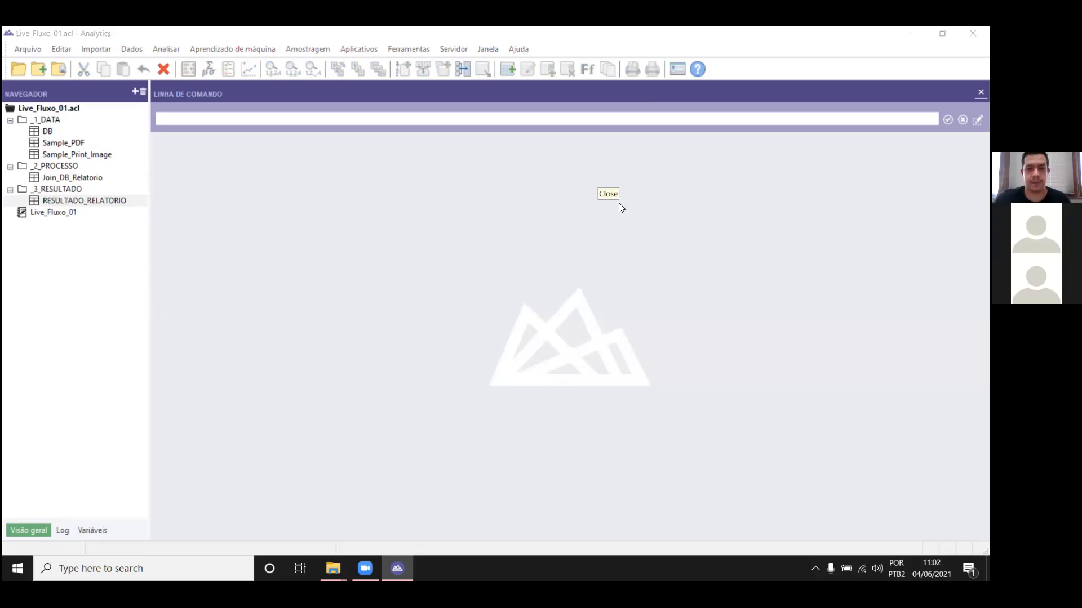
click(25, 51)
click(330, 198)
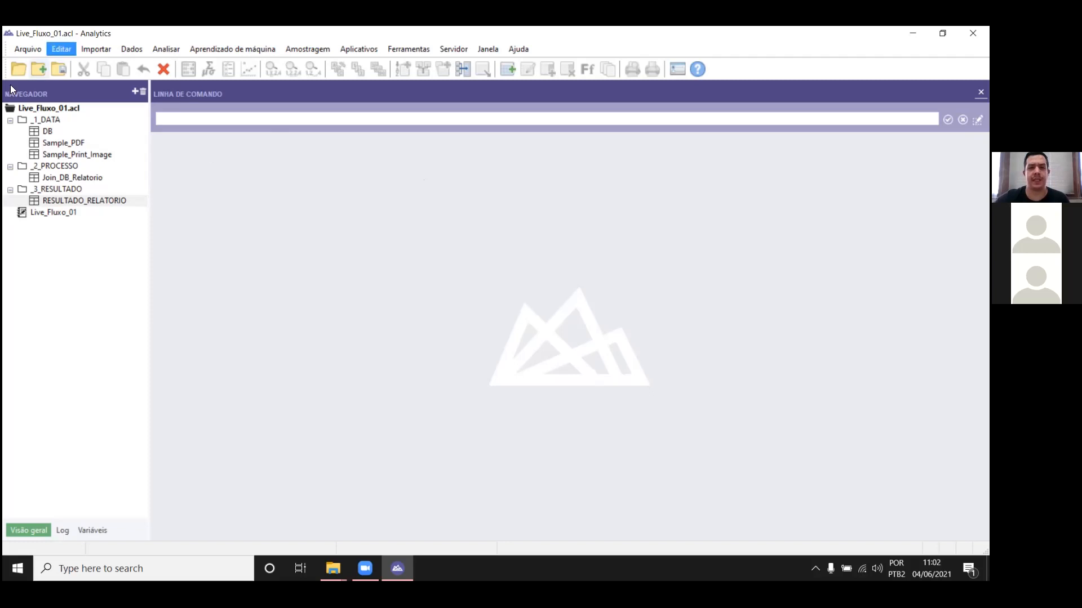
click(16, 50)
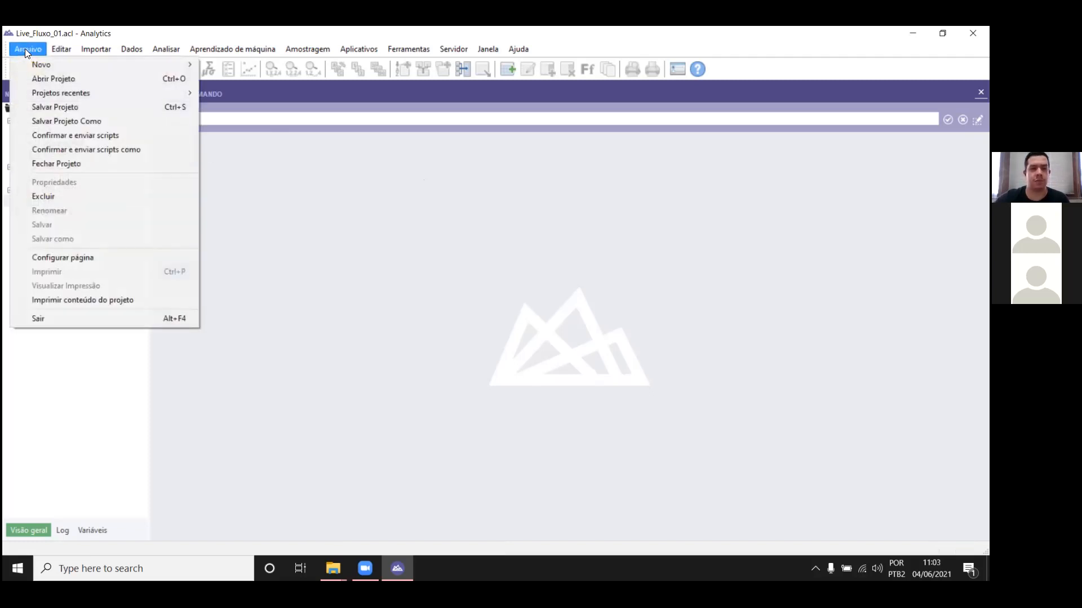
click(65, 149)
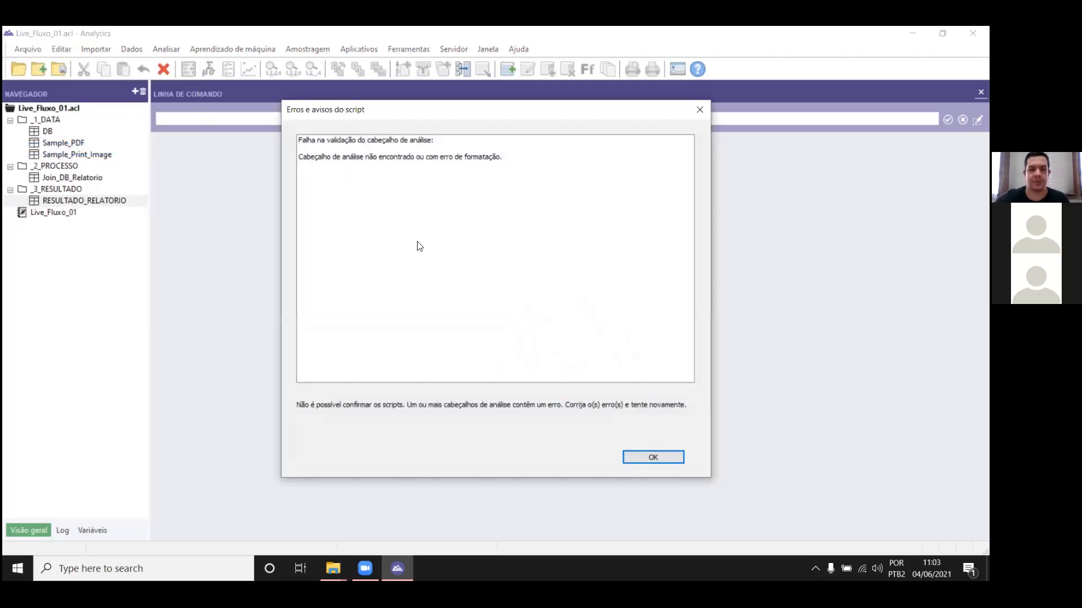
Step: Dismiss the script errors, close Live_Fluxo_01, and open the _0_START script of the LIVE_04_FLUXO_01 project from the FLUXO 1 PROJETO folder
click(643, 458)
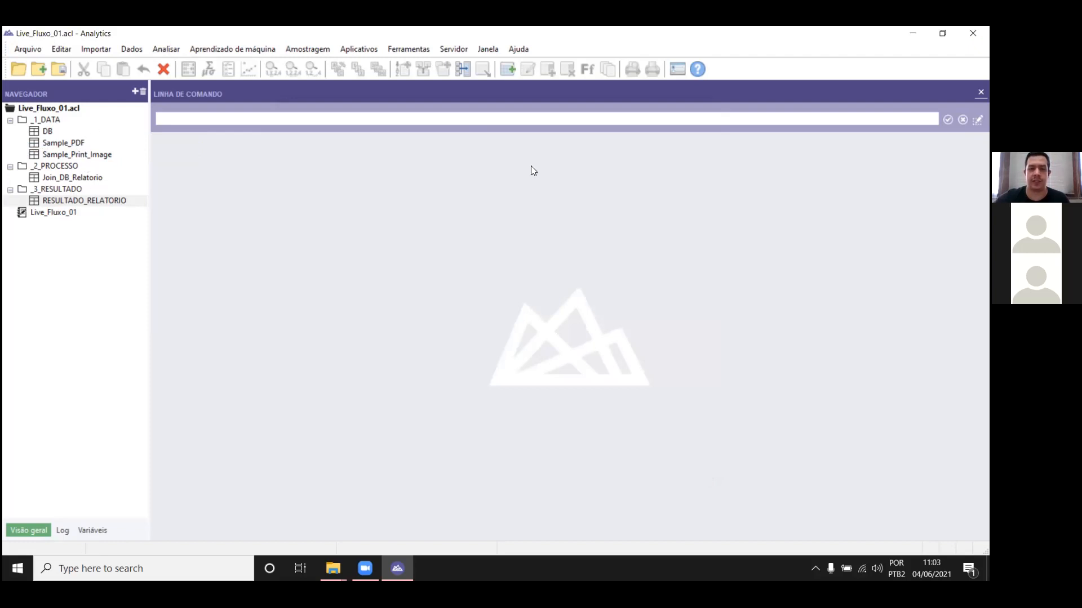
click(973, 33)
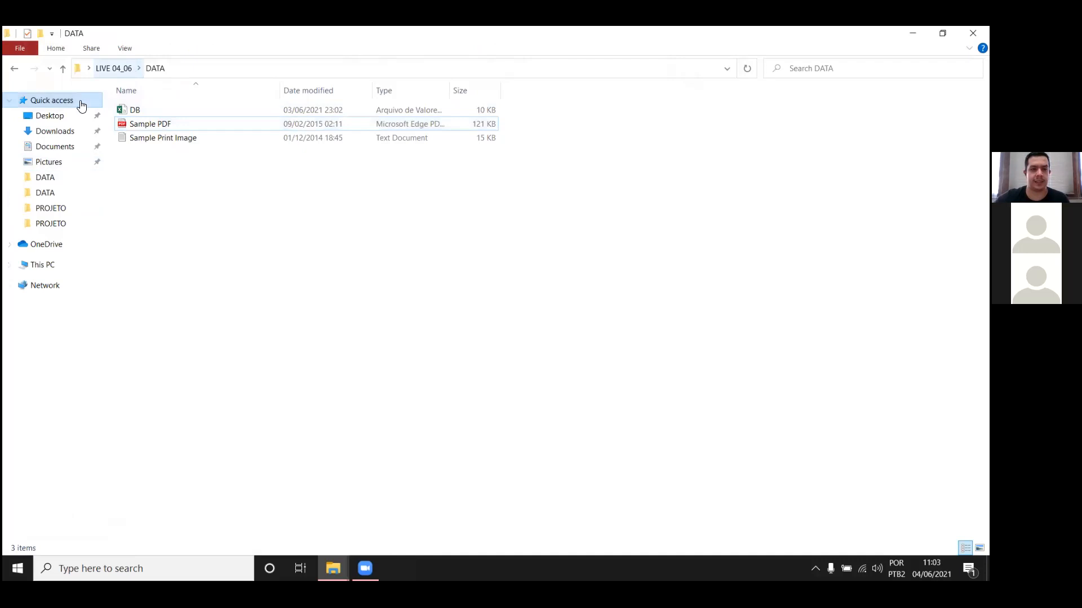
click(50, 207)
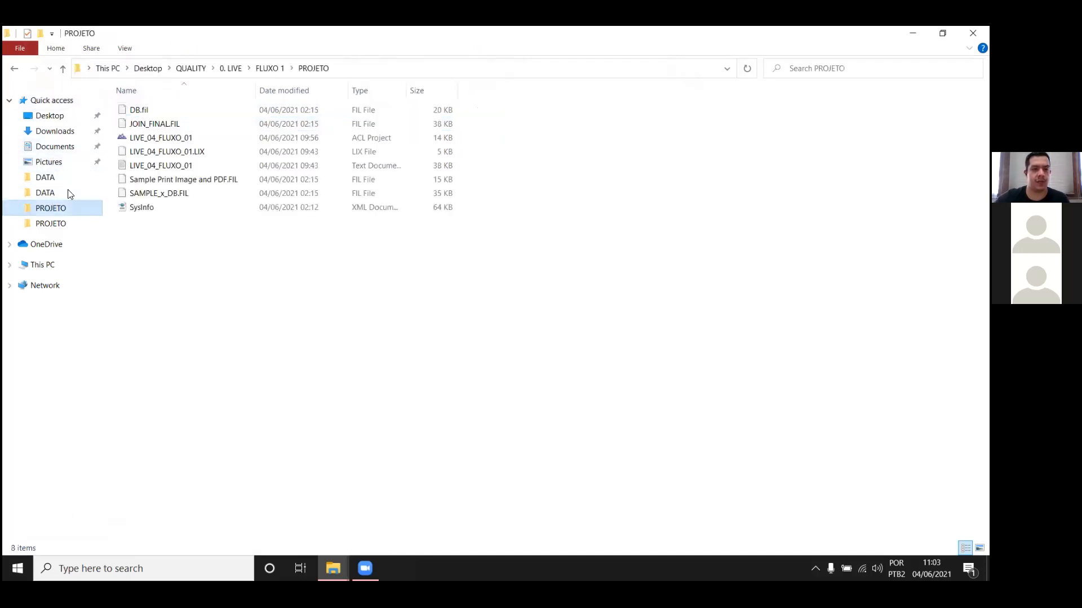
double_click(190, 138)
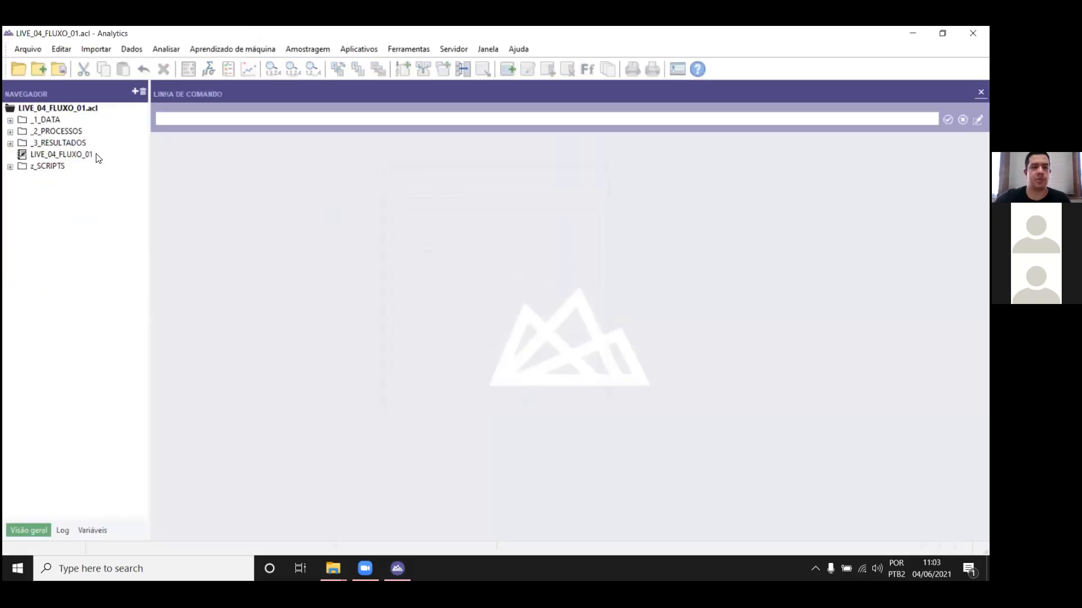
double_click(45, 166)
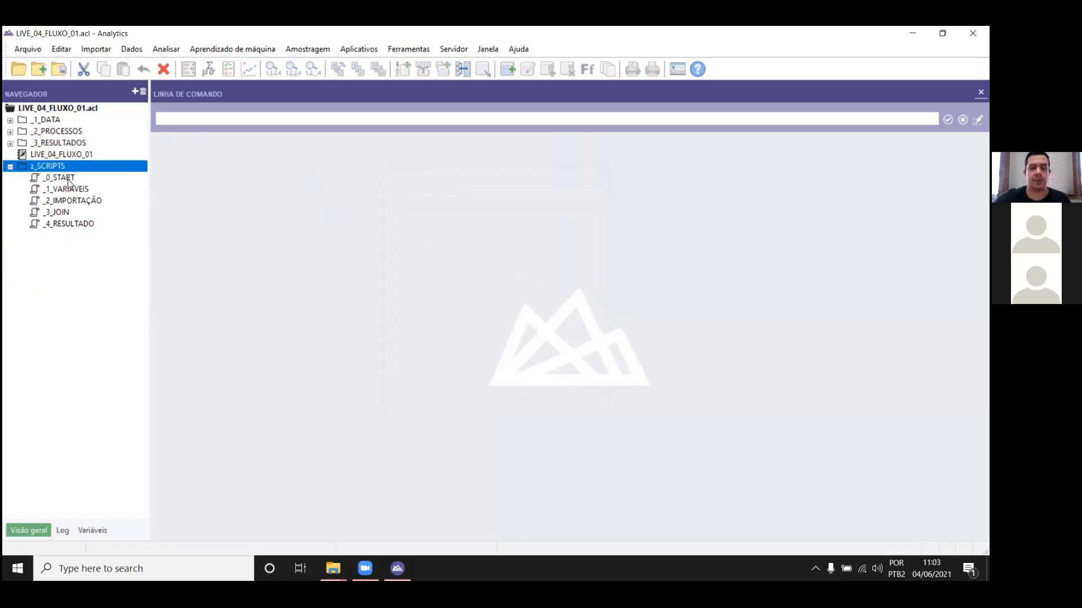
double_click(67, 179)
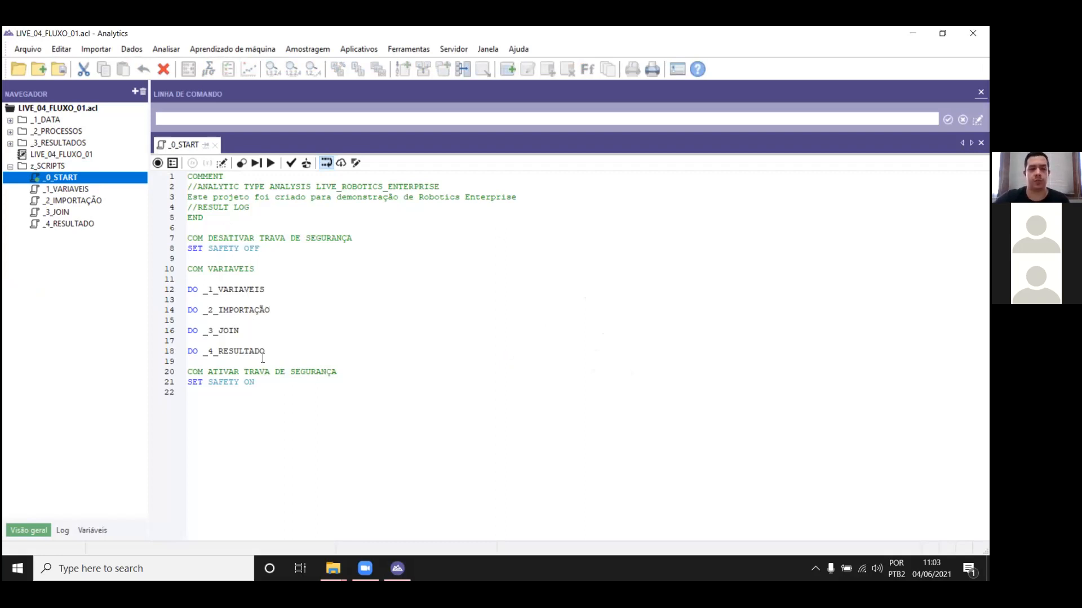
Step: Examine the analytic header of the _0_START script line by line, covering the analysis type and name, the description and the result log
drag(215, 225, 188, 177)
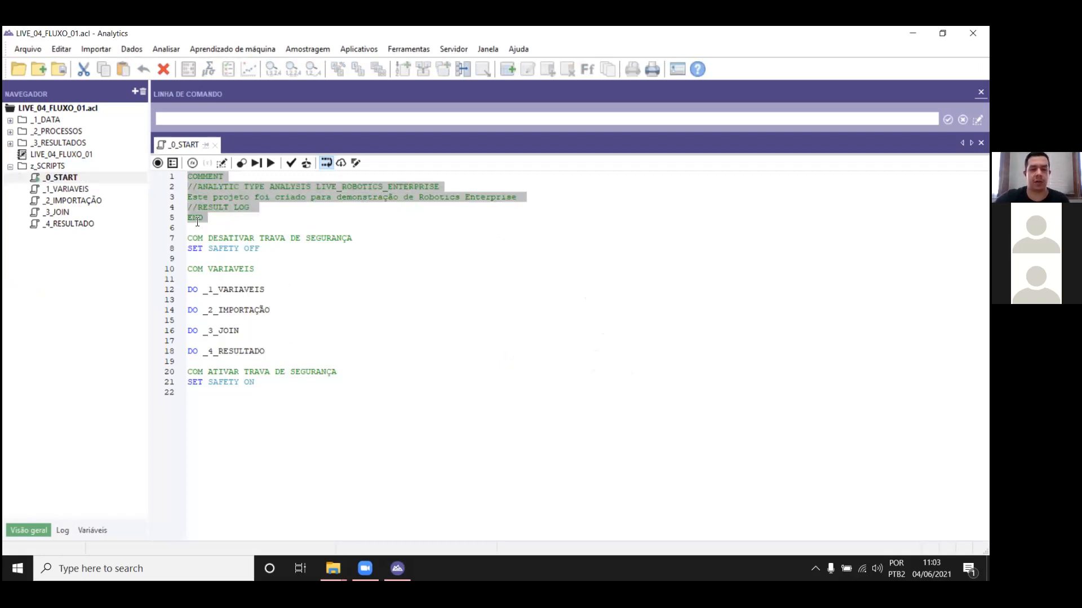
click(270, 253)
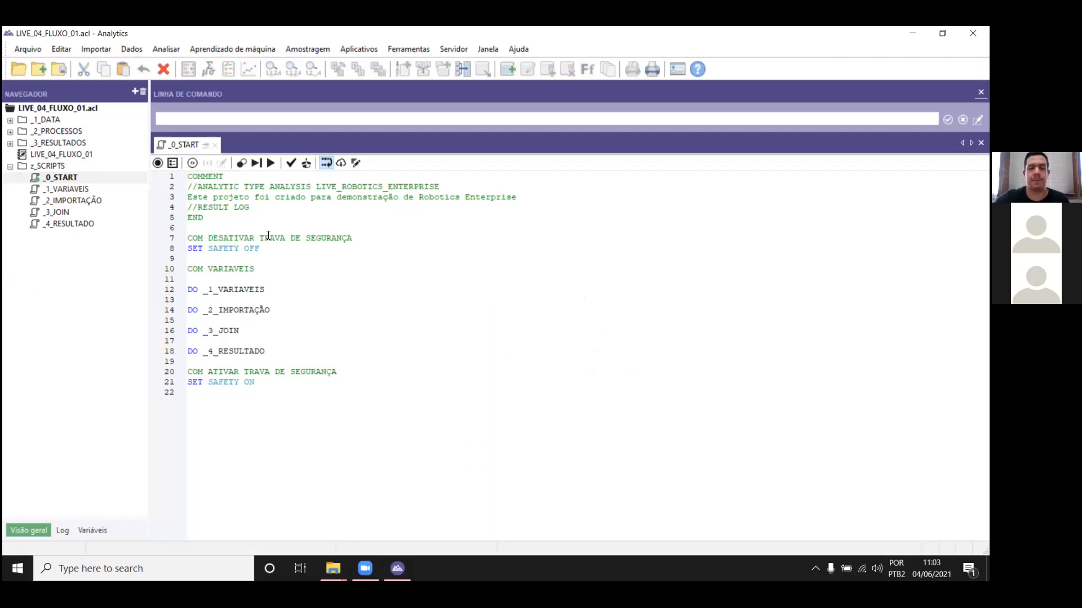
drag(204, 218, 179, 180)
click(250, 225)
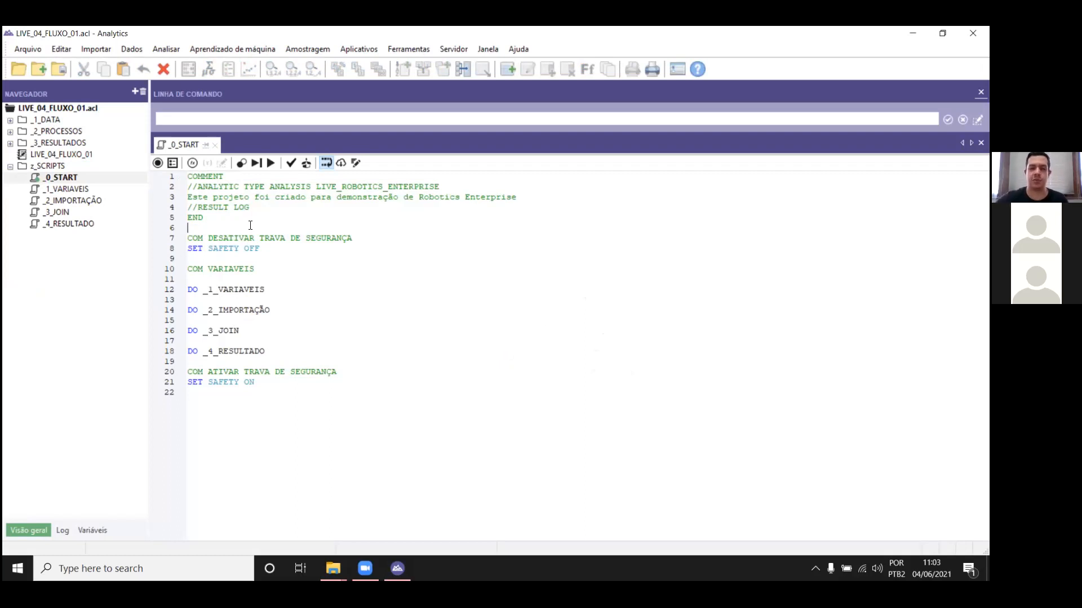
drag(203, 186, 285, 186)
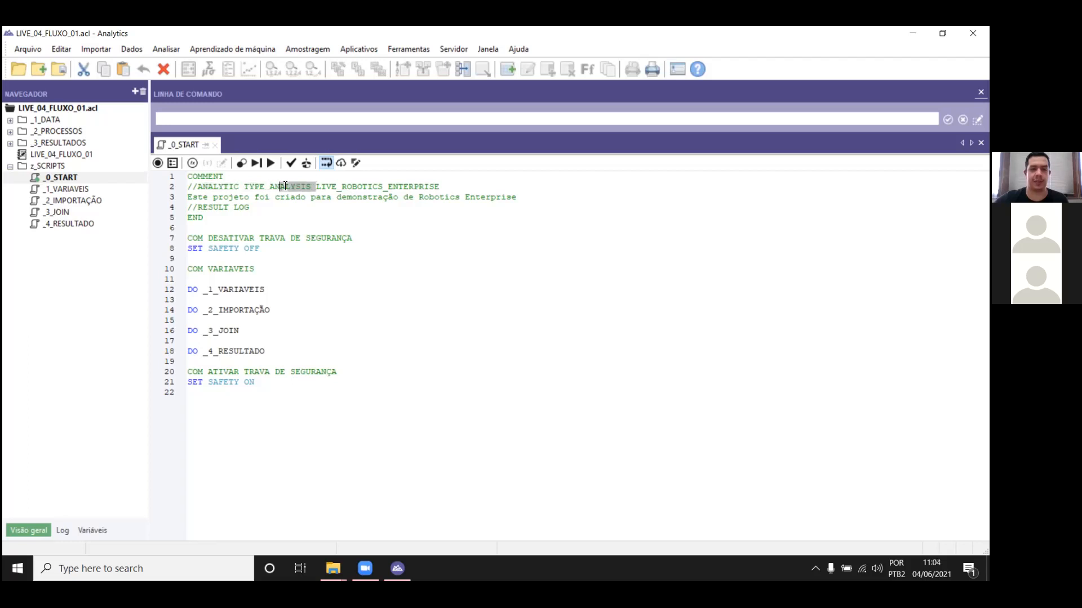
click(351, 187)
drag(439, 186, 319, 187)
drag(189, 197, 518, 198)
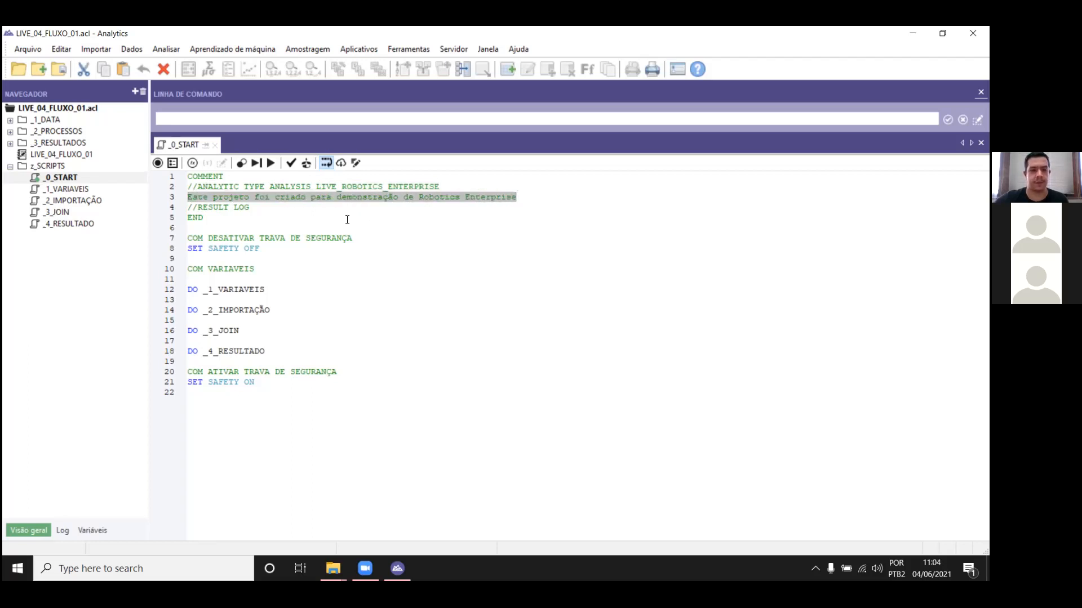
drag(263, 211, 183, 207)
click(372, 234)
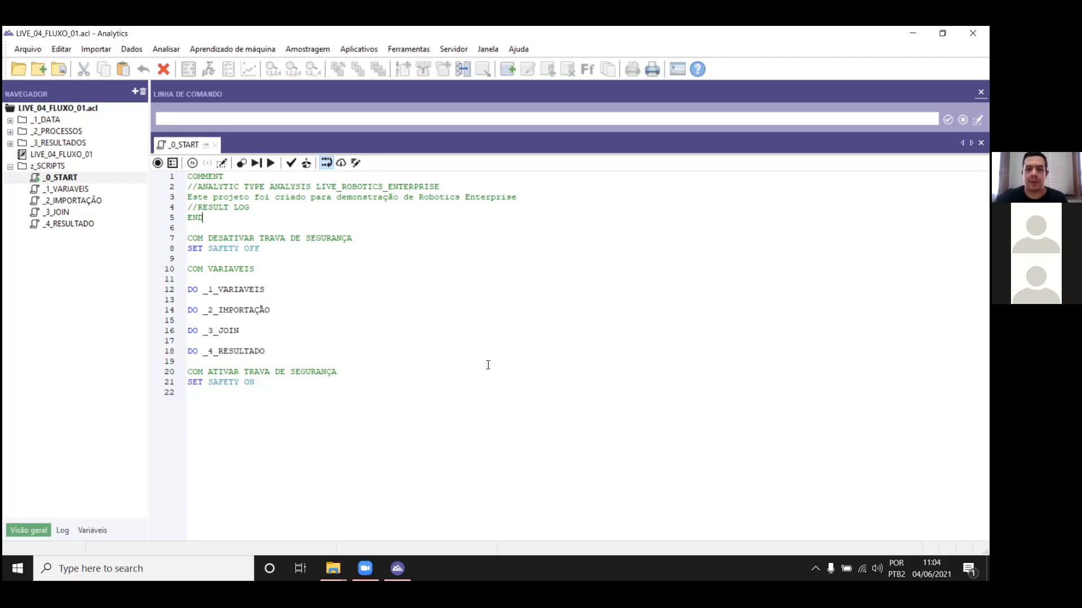
click(384, 317)
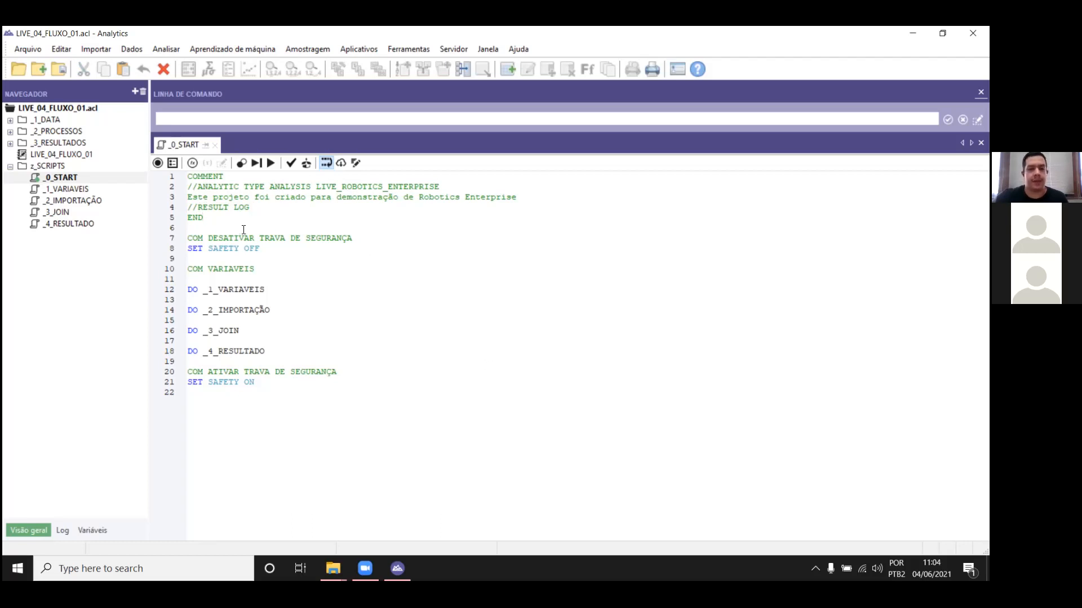
drag(244, 229, 189, 177)
click(515, 357)
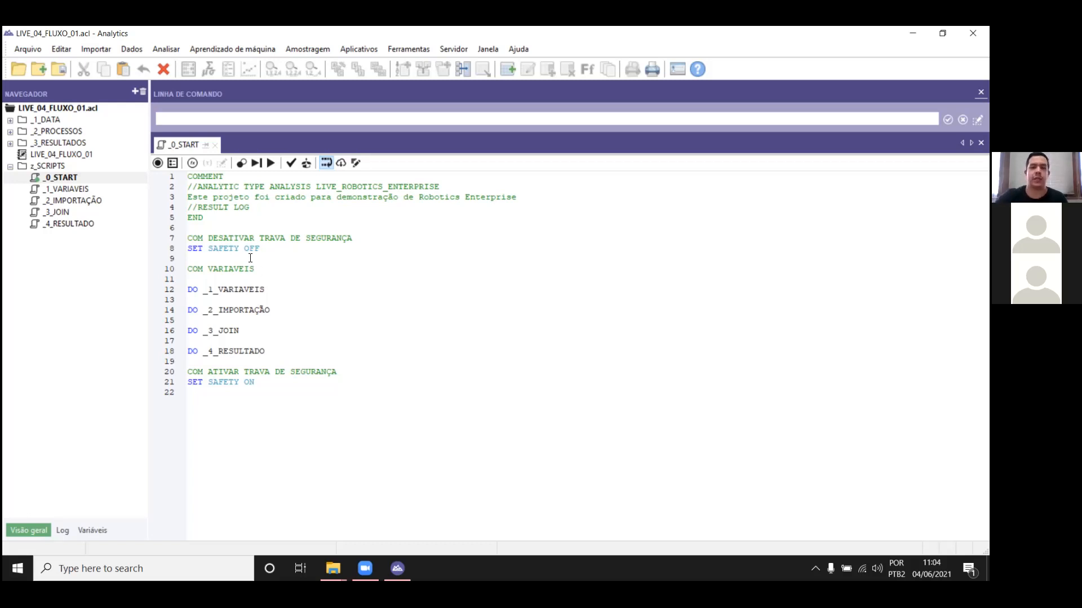
drag(222, 207, 222, 164)
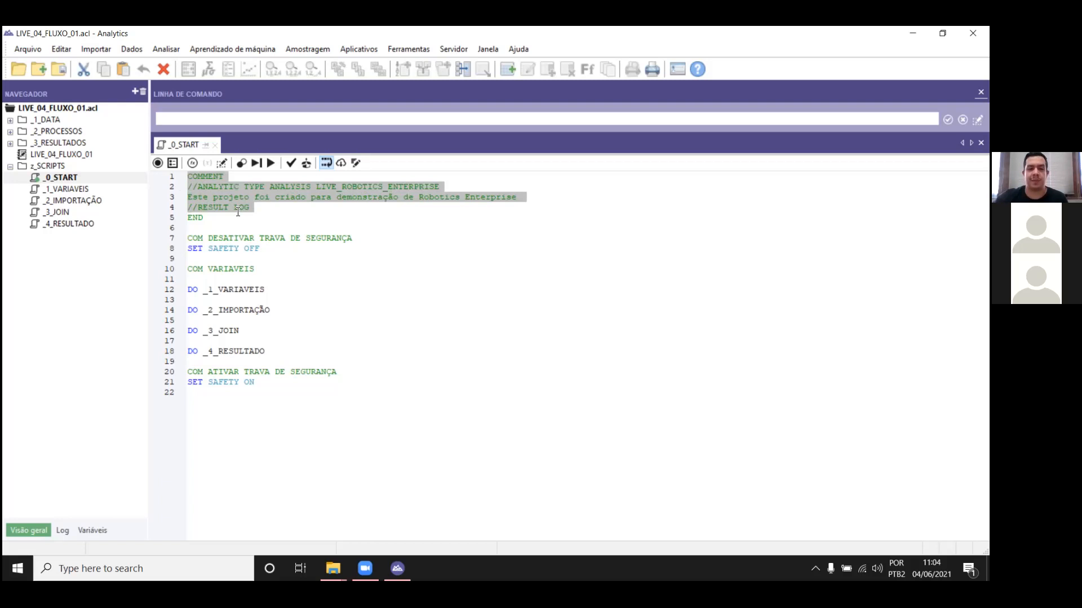
click(293, 212)
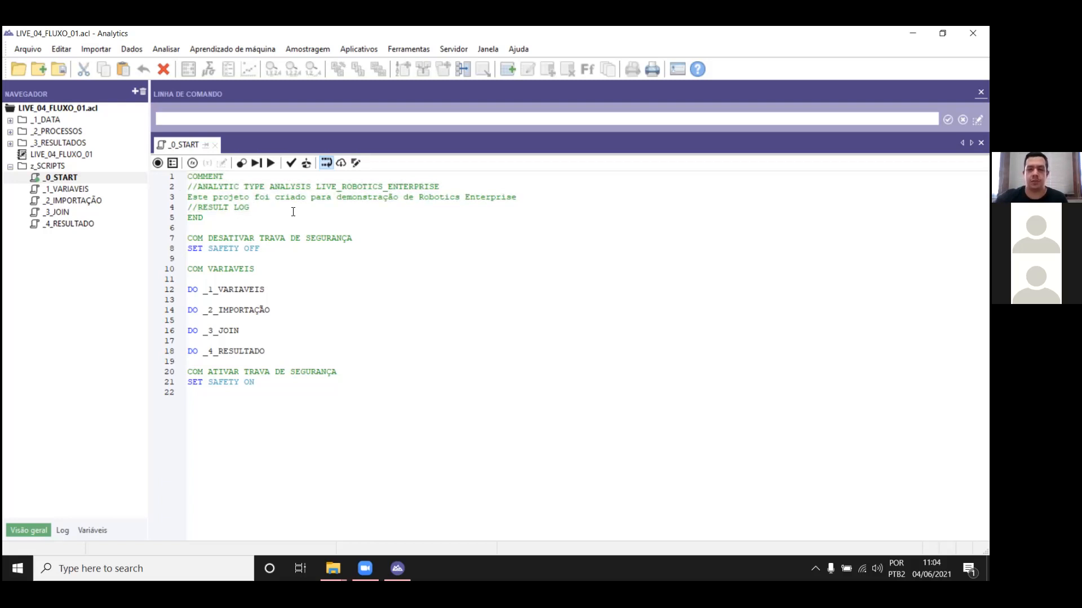
drag(223, 217, 186, 175)
click(211, 201)
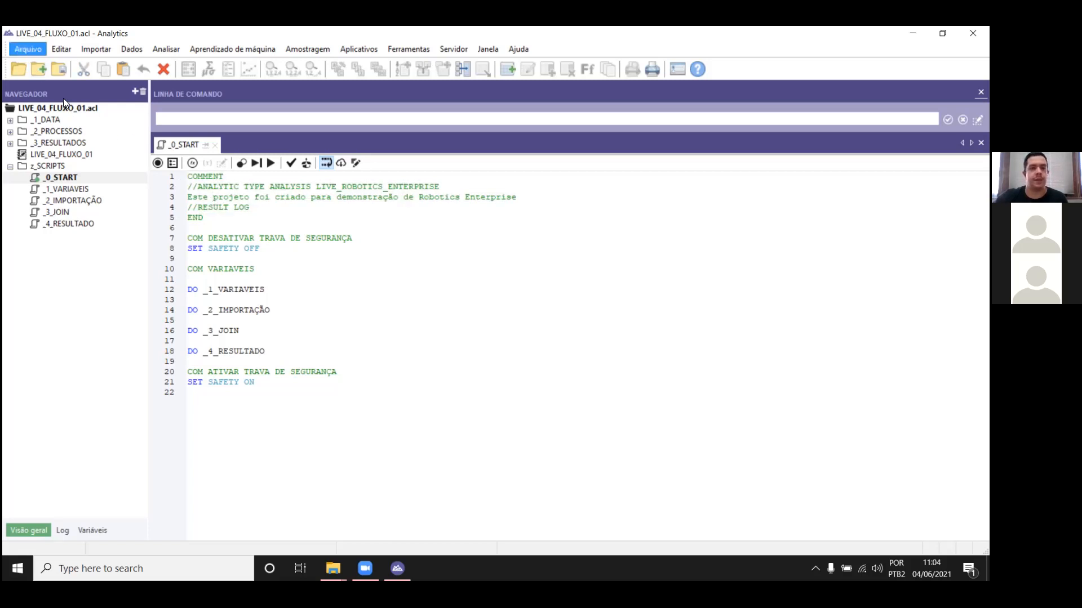
drag(254, 208, 181, 188)
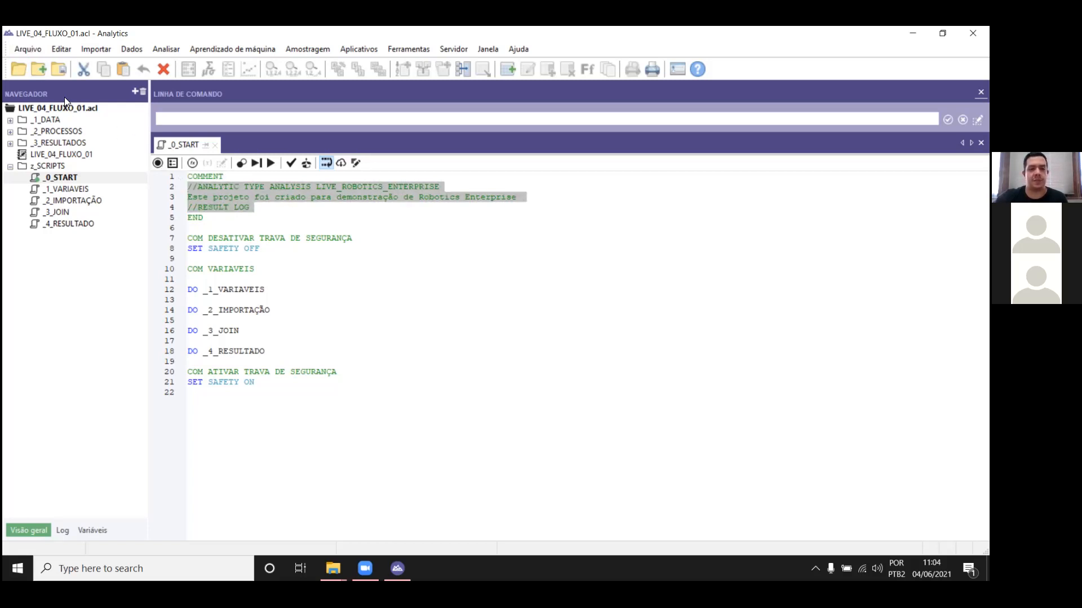
Step: Start committing and sending the LIVE_04_FLUXO_01 scripts, and accept continuing with the script warnings
click(33, 54)
click(62, 150)
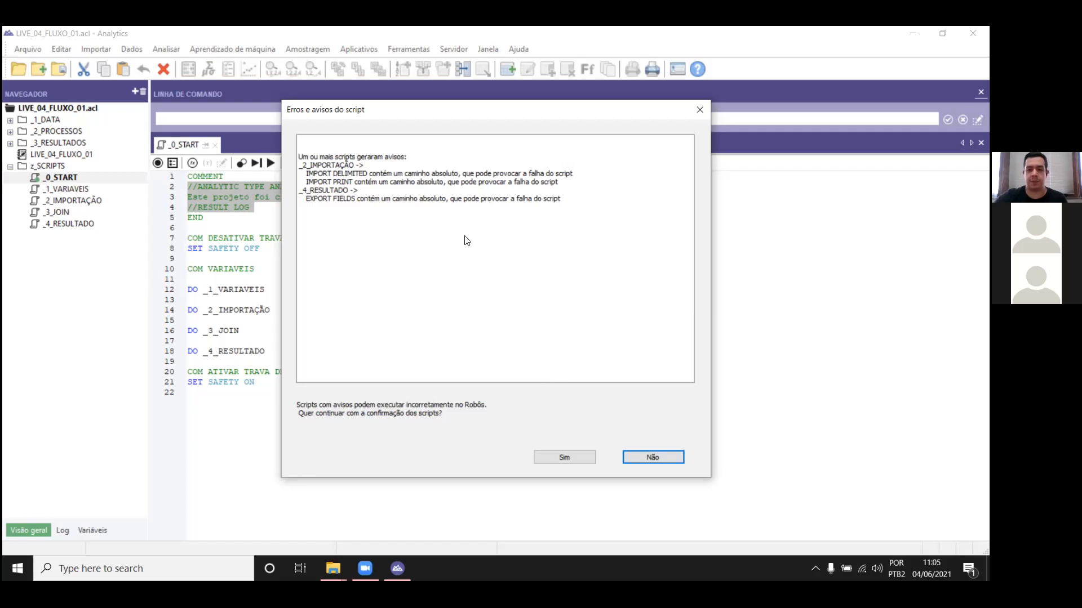
click(564, 457)
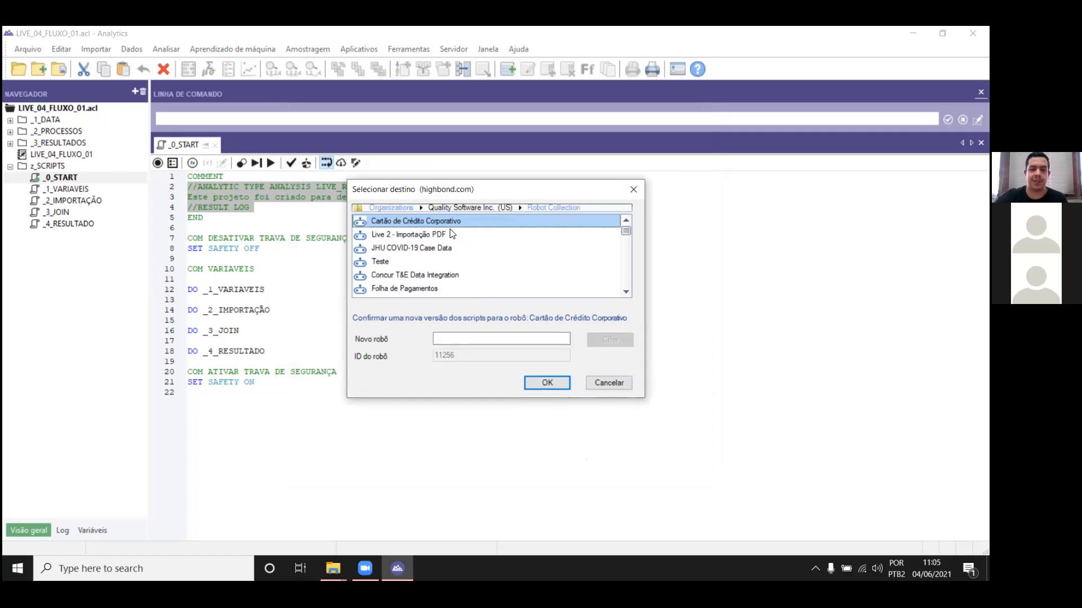
Step: Create a new robot named LIVE_04_06 in the Robot Collection of Quality Software Inc. (US) as the commit destination
scroll(450, 241, down, 1)
scroll(451, 242, down, 1)
scroll(454, 248, up, 3)
click(500, 339)
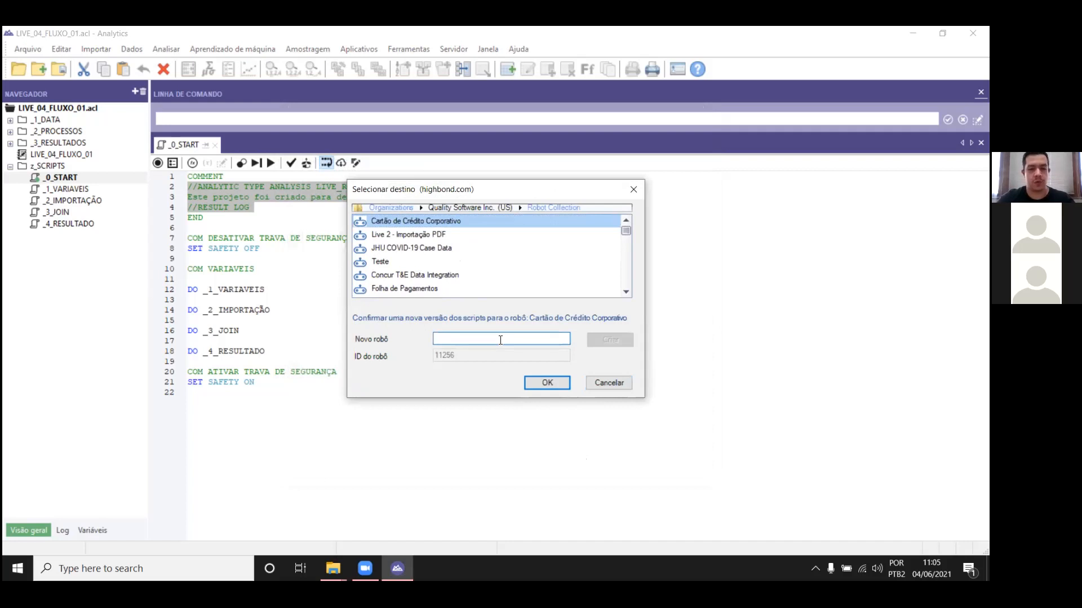
text(ll)
text(IVE_04)
text(_06)
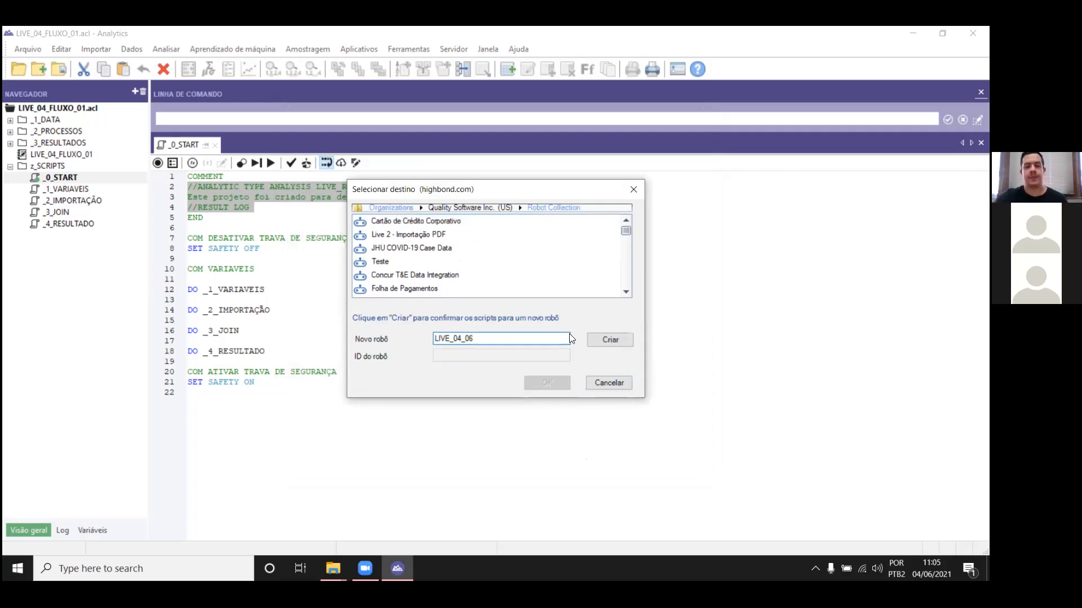
click(614, 338)
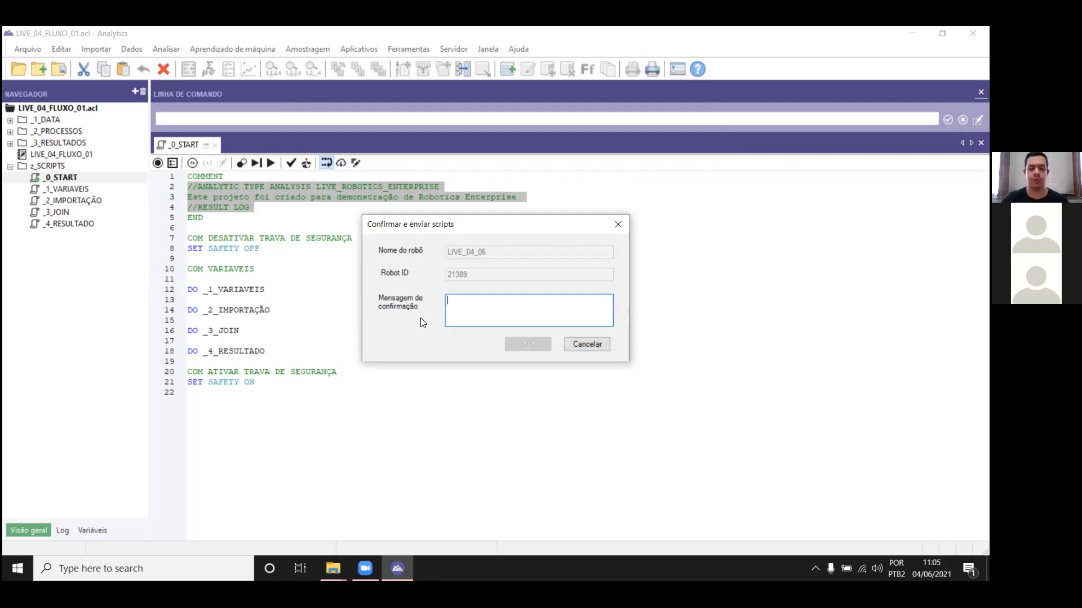
Step: Commit the scripts to the LIVE_04_06 robot with the confirmation message "v1"
key(Caps_Lock)
text(v)
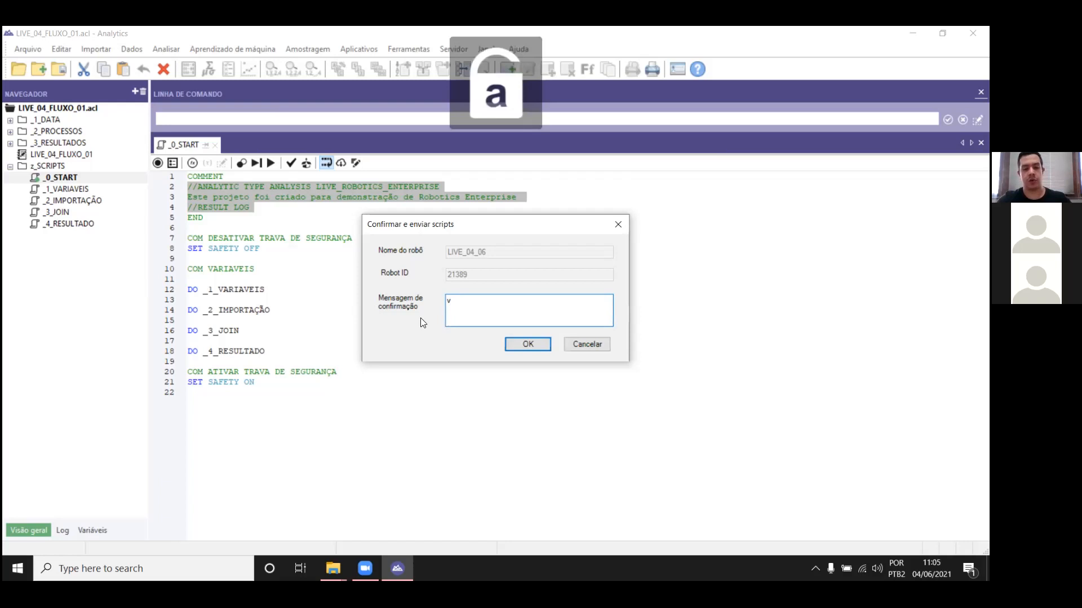
text(1)
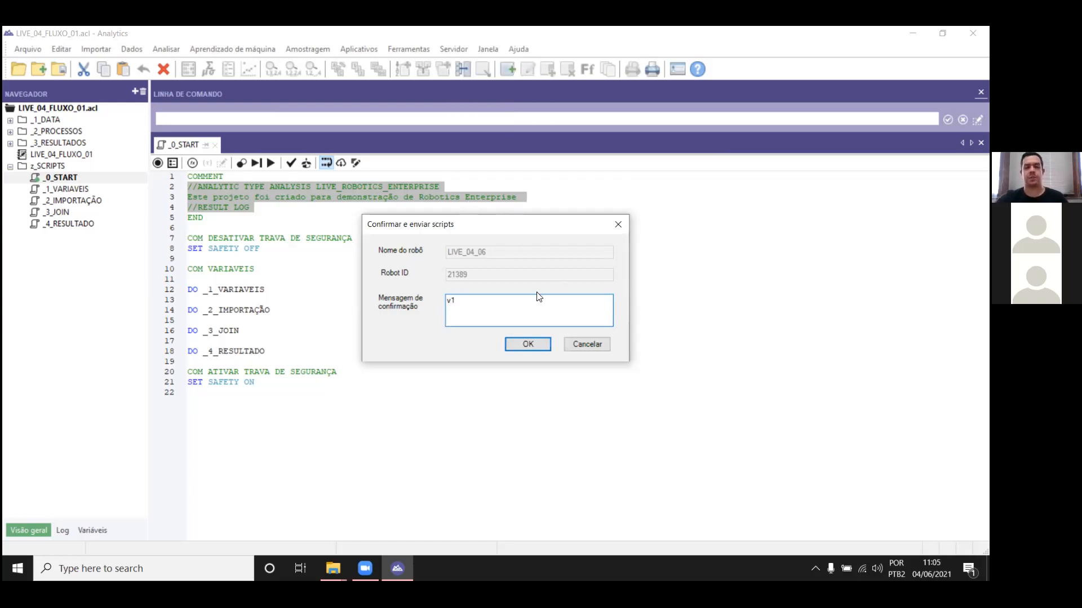
click(528, 344)
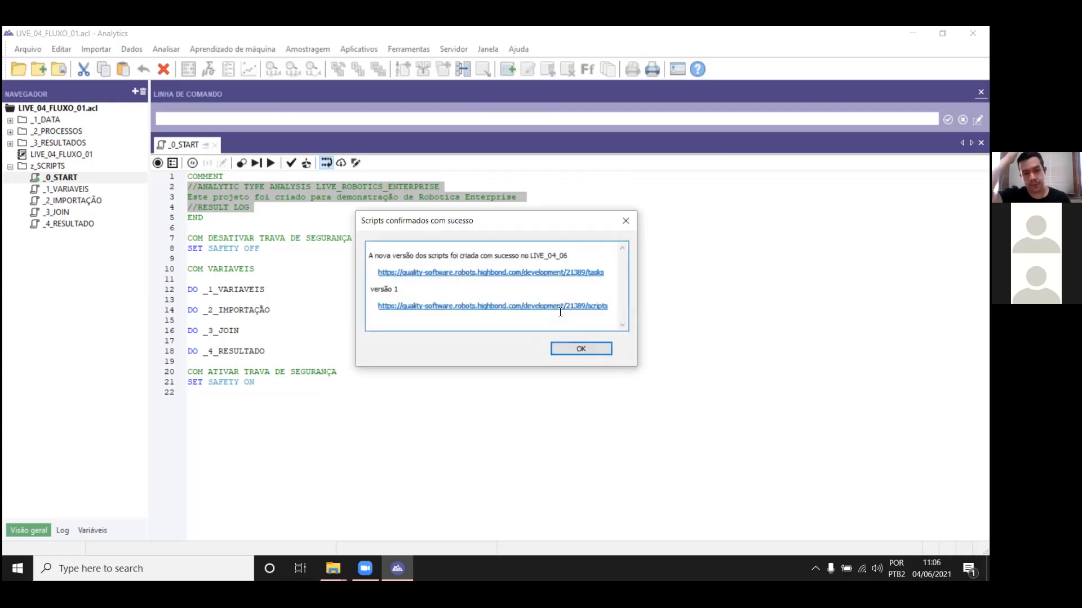
Step: Open the scripts link of the committed version in the web browser and close the extra browser tab
click(537, 307)
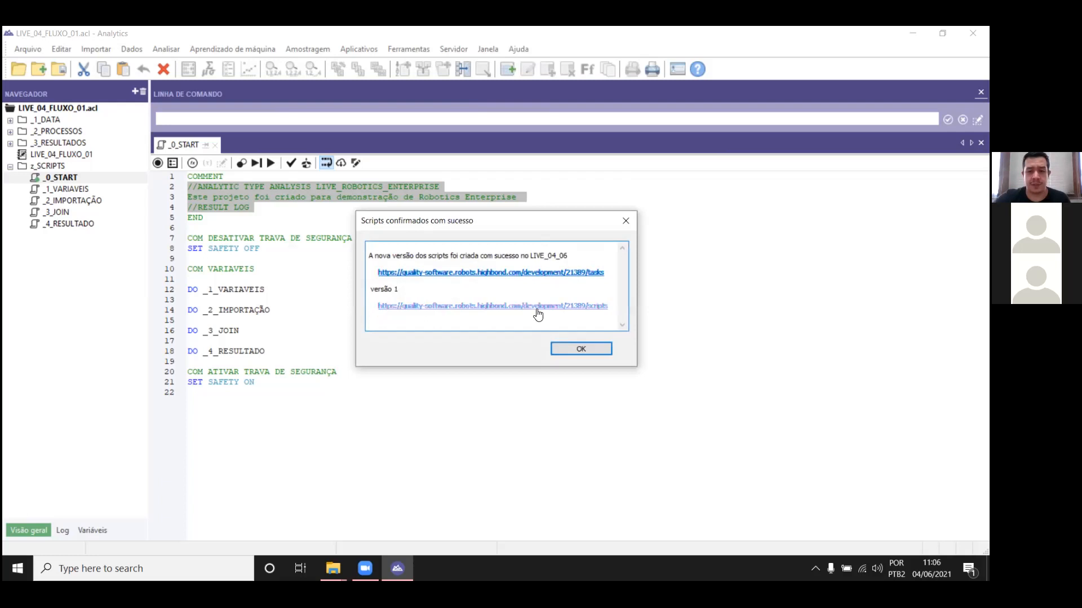
drag(537, 309, 556, 335)
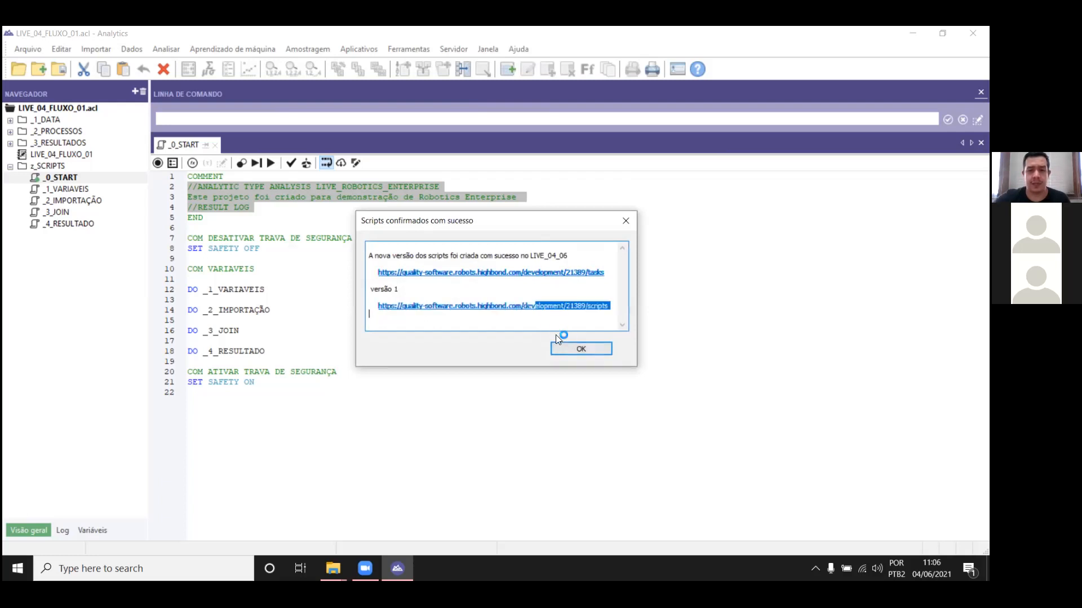
click(514, 307)
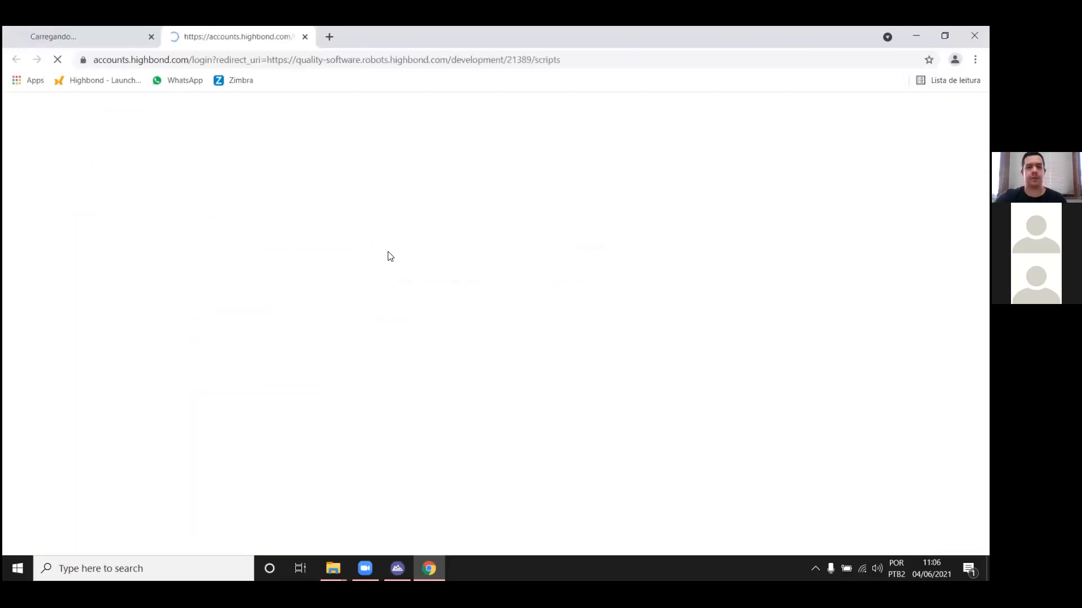
click(150, 37)
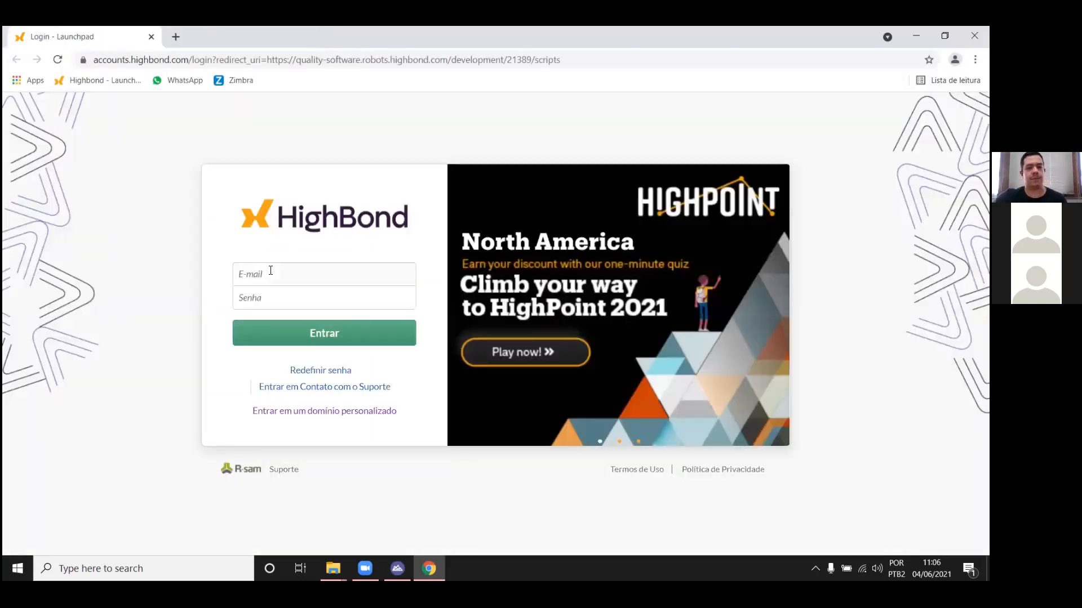
Step: Try to sign in to HighBond with the account e-mail and password
key(Tab)
text(*)
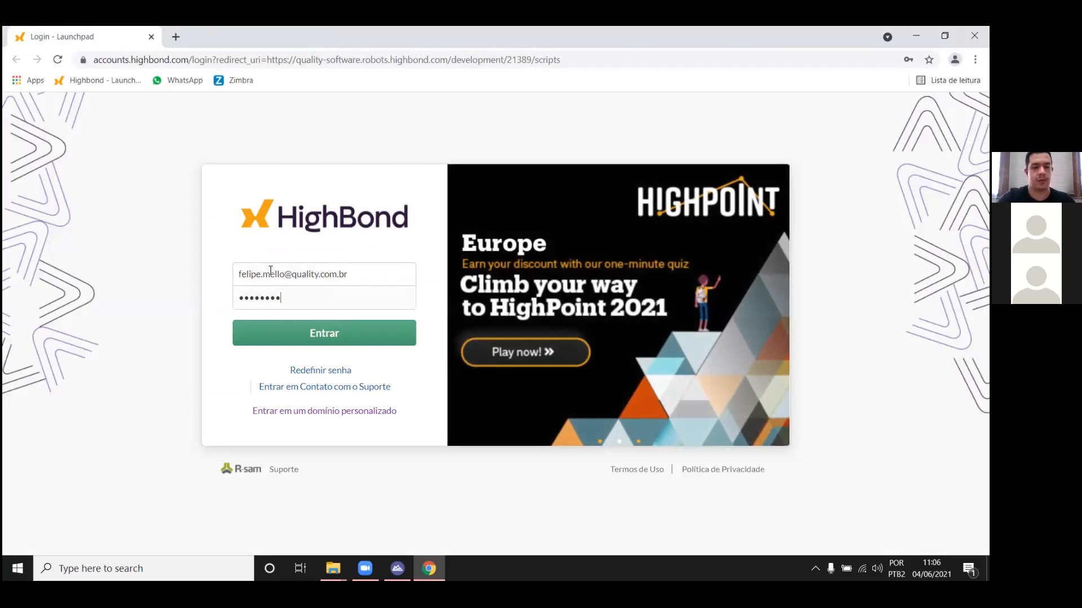
key(Return)
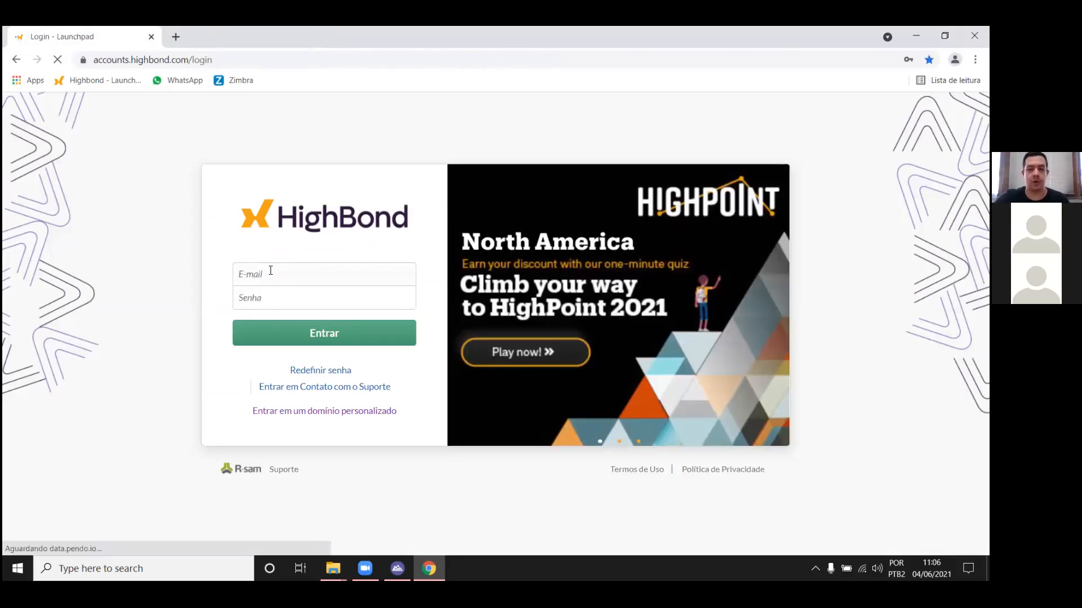
Step: Sign in to HighBond by entering the account e-mail and account password, re-entering the password if rejected
click(264, 276)
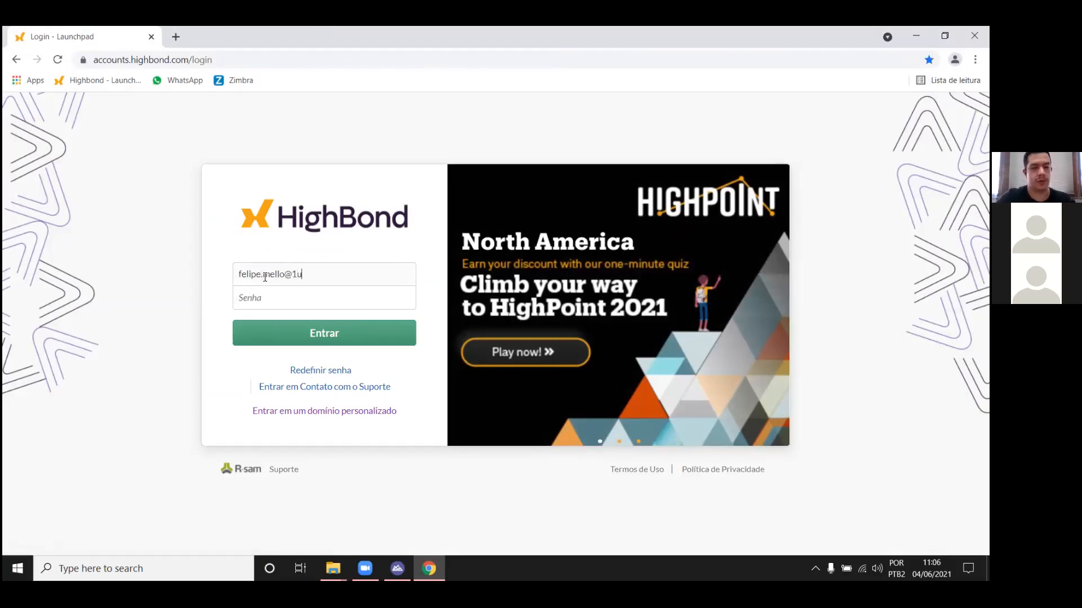
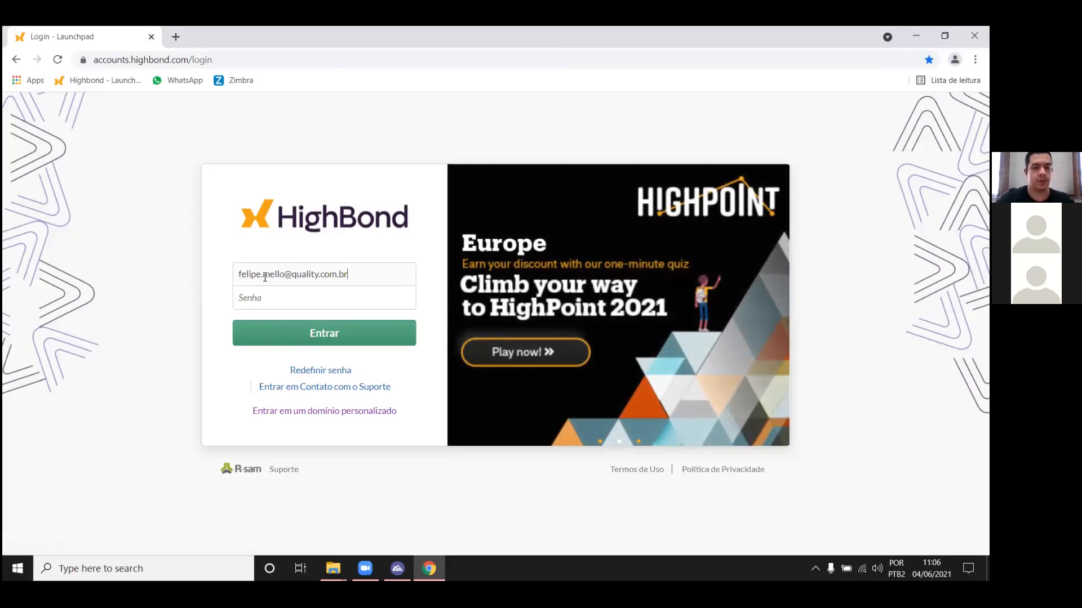
text(••••••••••)
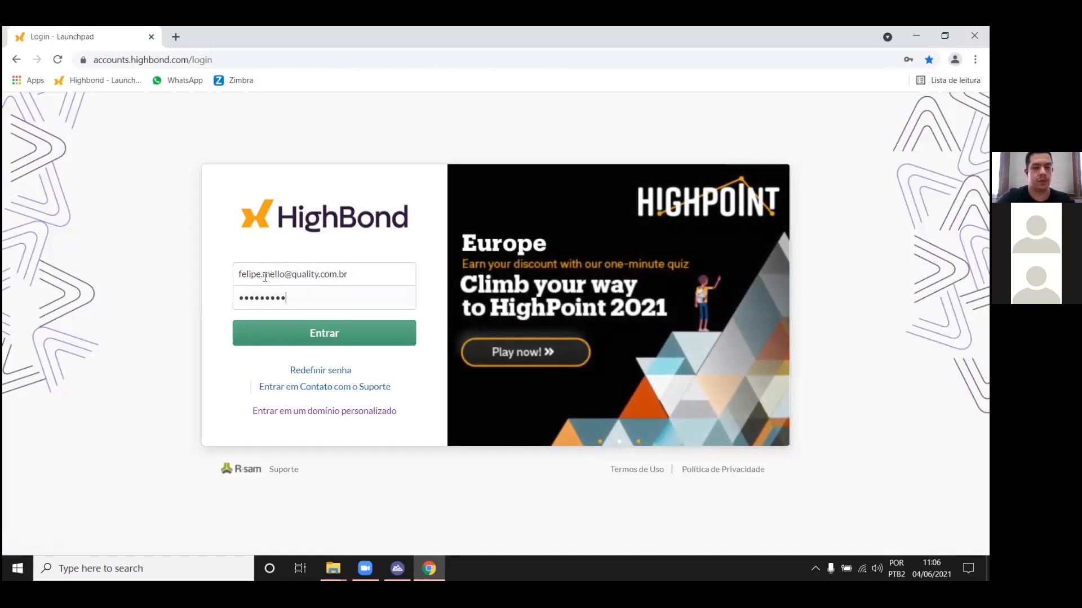
key(Return)
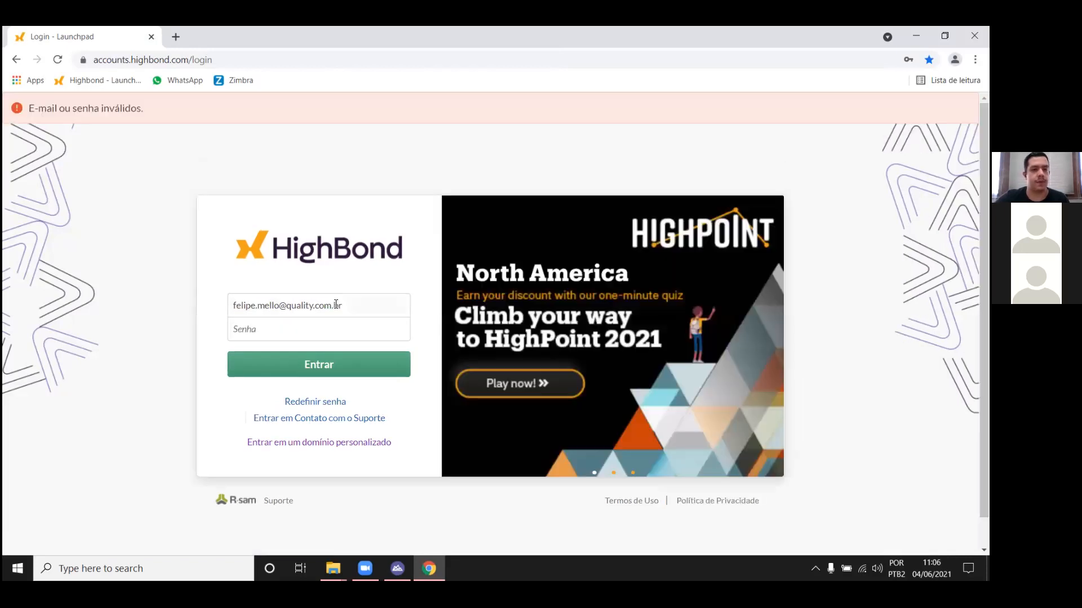
click(325, 325)
text(••••••)
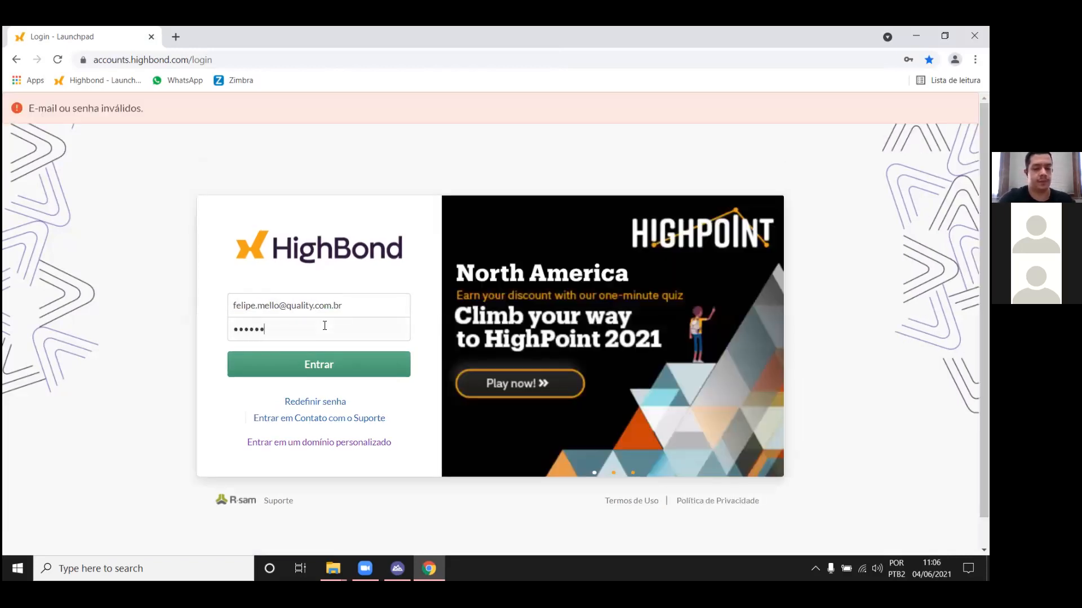
key(Return)
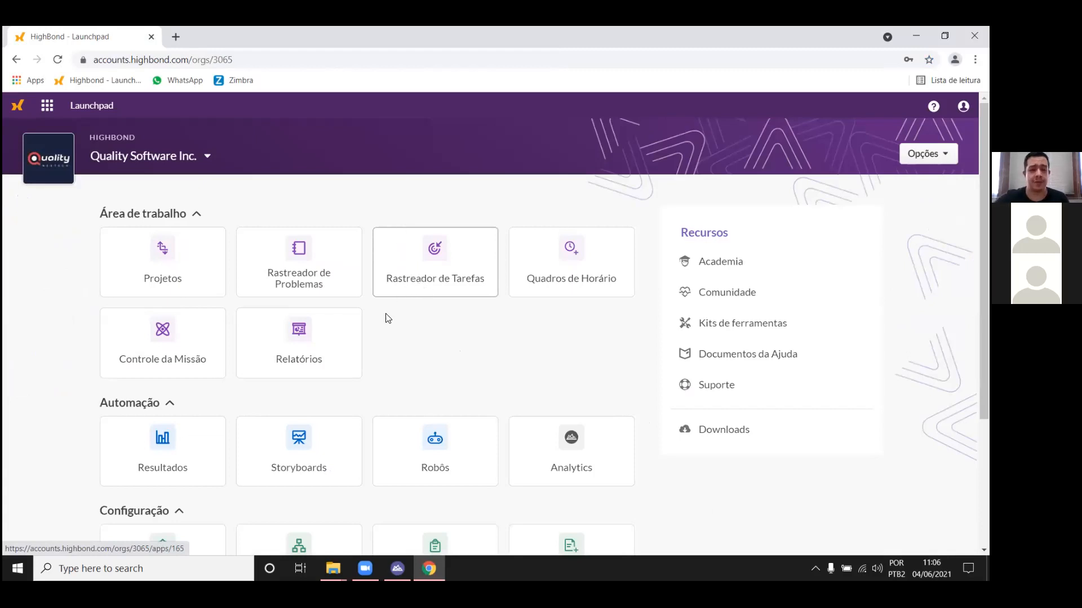
Step: Open the Robots app, search the ACL robots for "Live", and open the LIVE_04_06 robot
scroll(386, 316, down, 2)
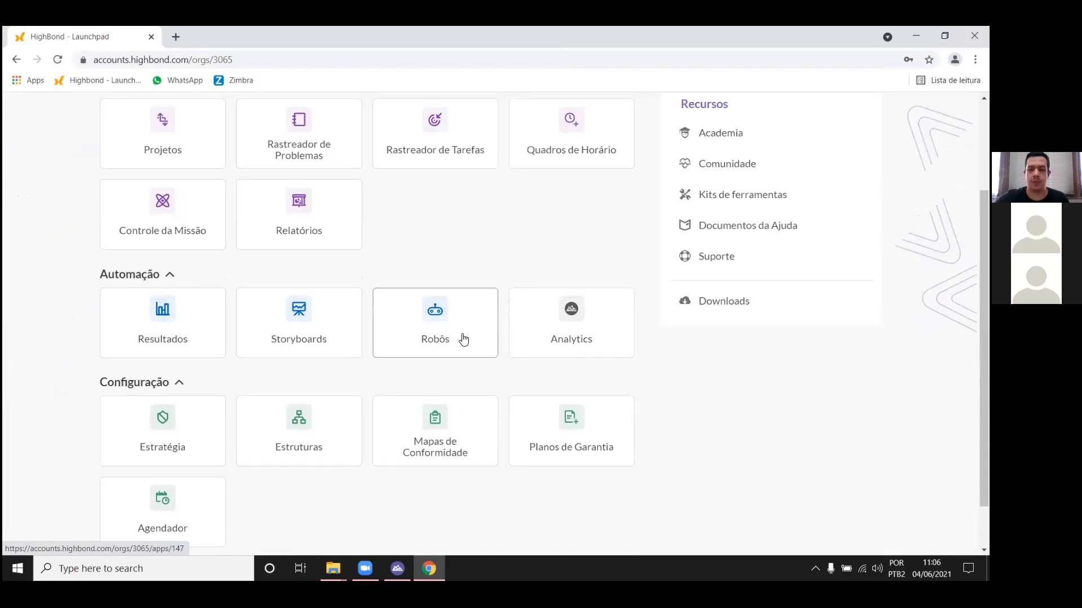
click(453, 301)
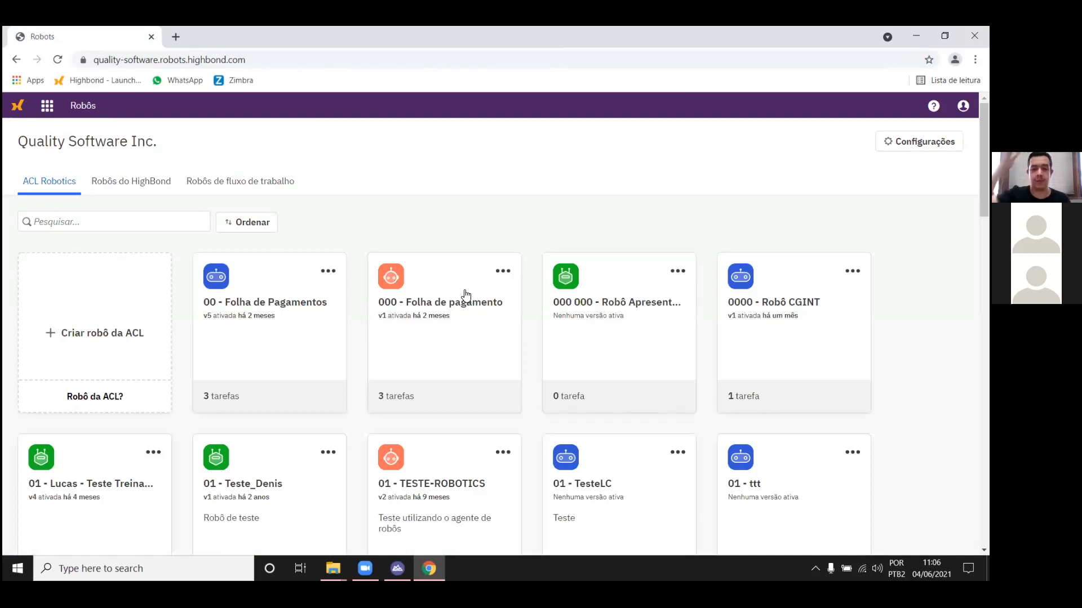
click(187, 214)
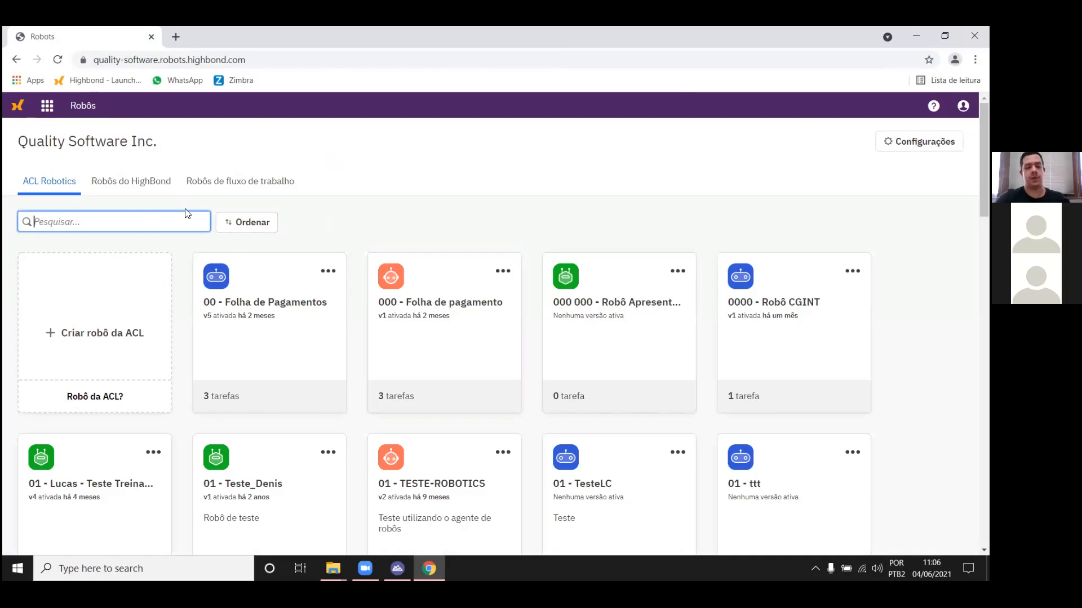
text(Live)
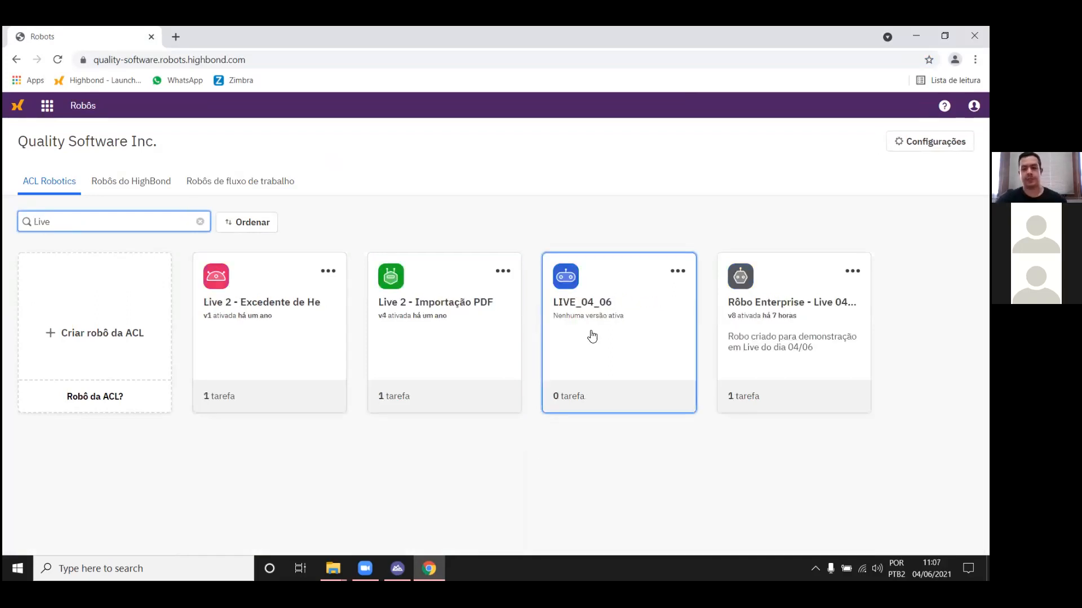
click(610, 327)
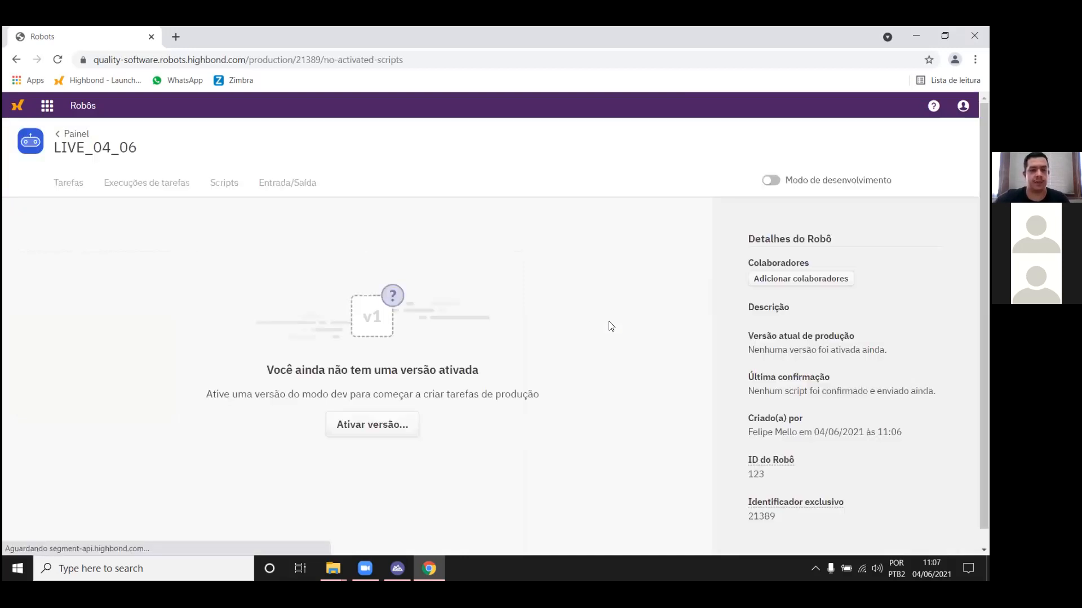
Step: Open the robot's script versions from the version activation prompt and review the details of version v1
scroll(513, 289, down, 1)
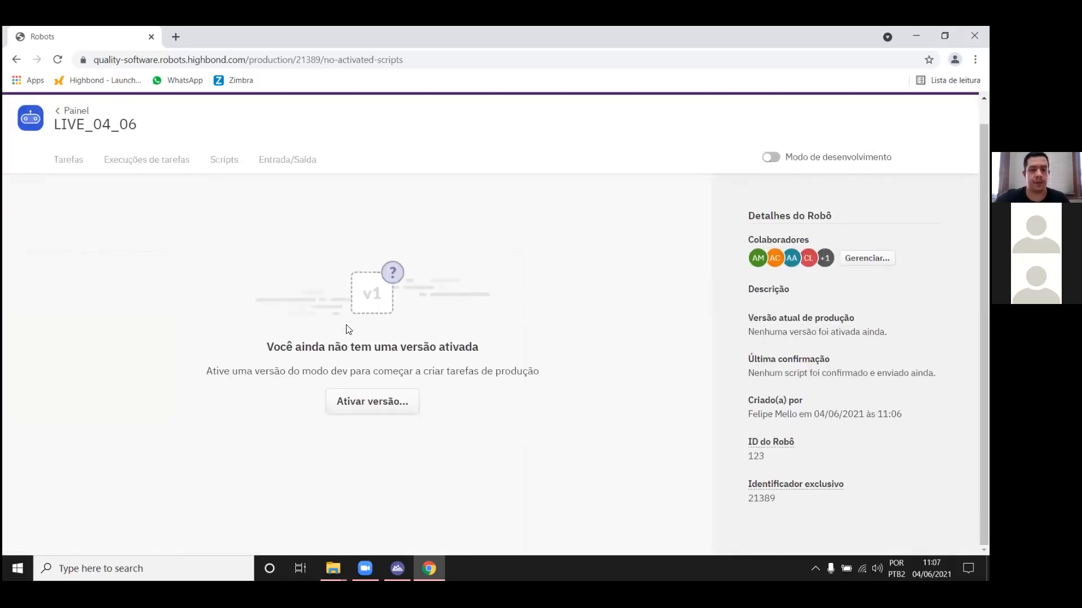
scroll(304, 269, up, 1)
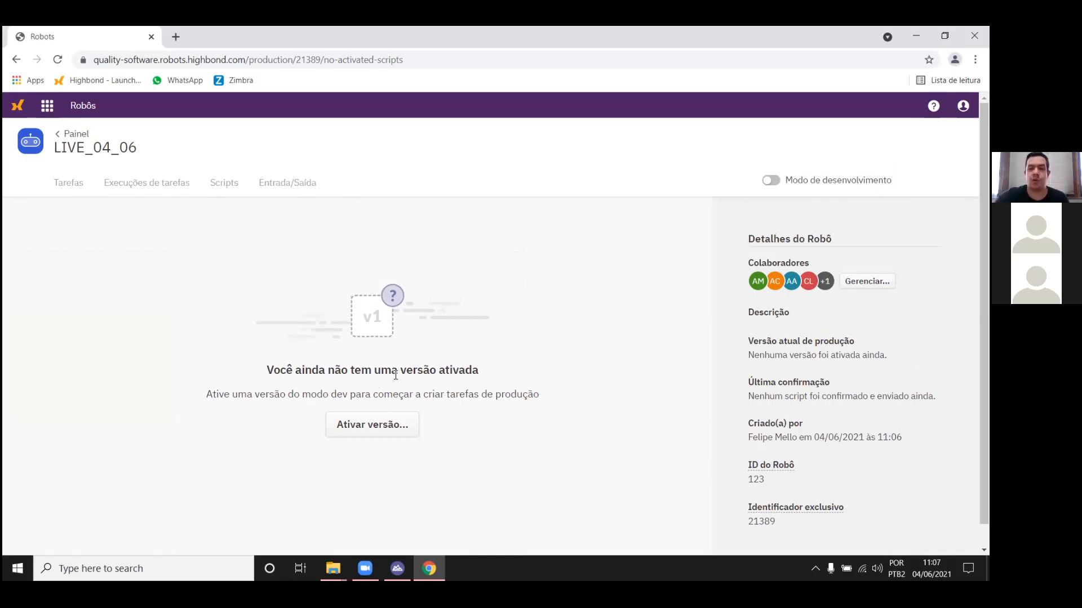
click(372, 426)
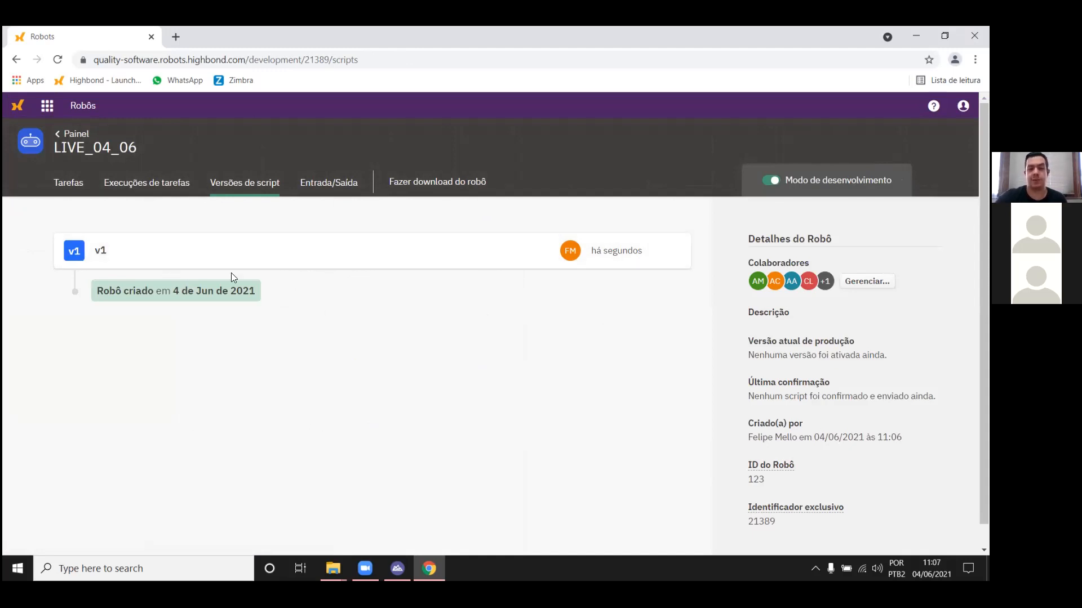
click(250, 260)
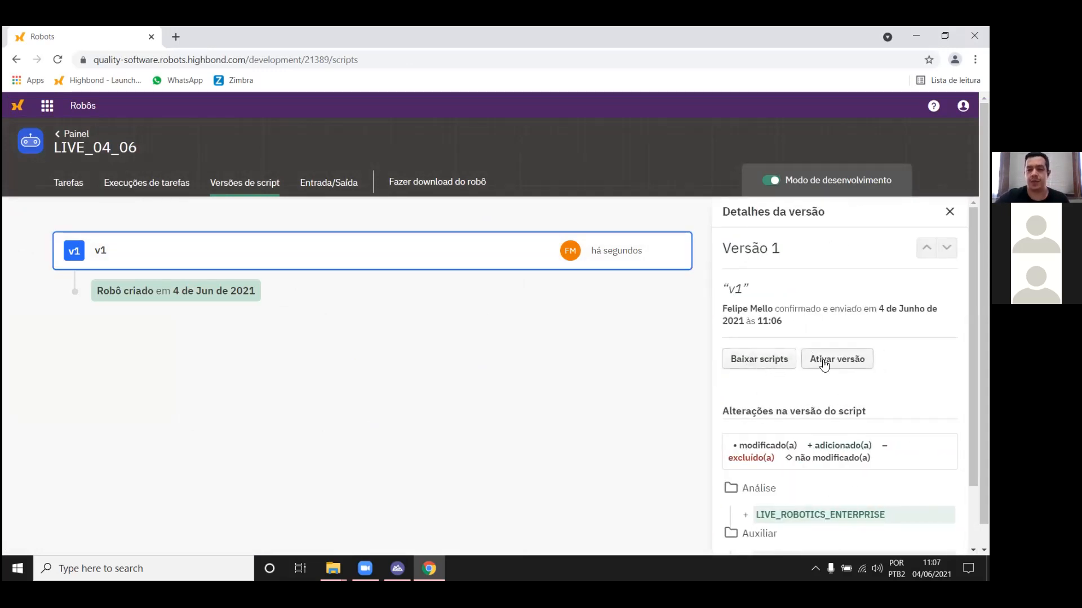
scroll(837, 361, down, 2)
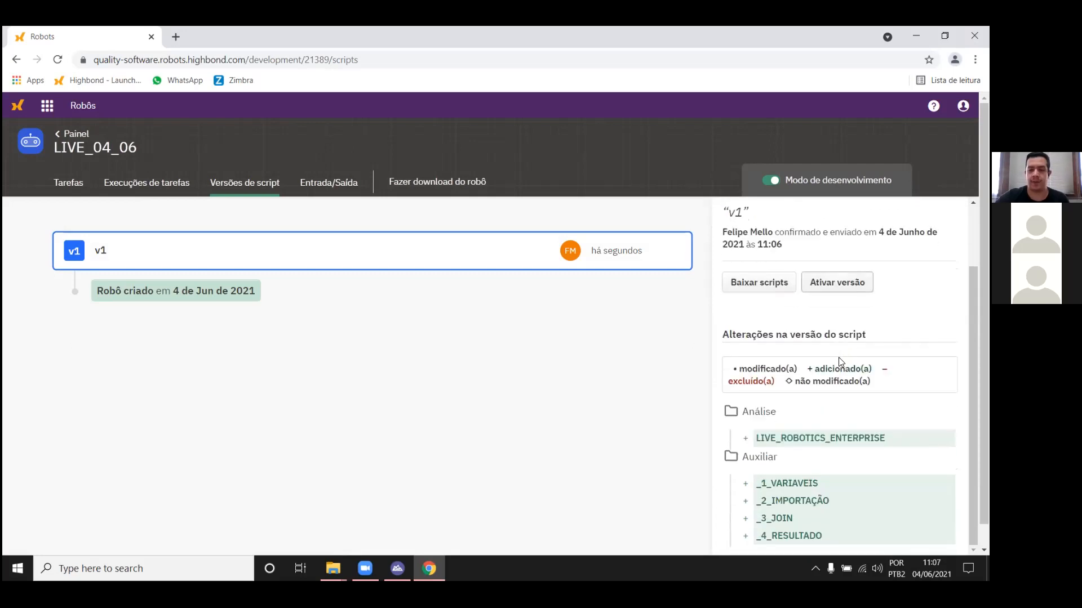
scroll(856, 344, up, 2)
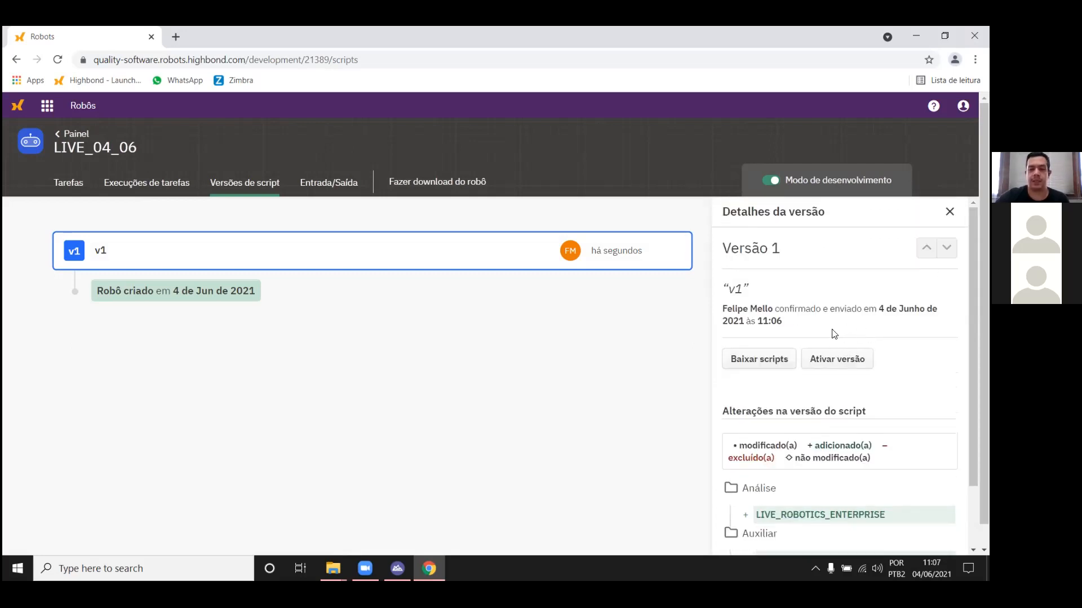
Step: Activate script version v1 for production without adding a comment
click(823, 361)
scroll(849, 377, down, 3)
click(879, 326)
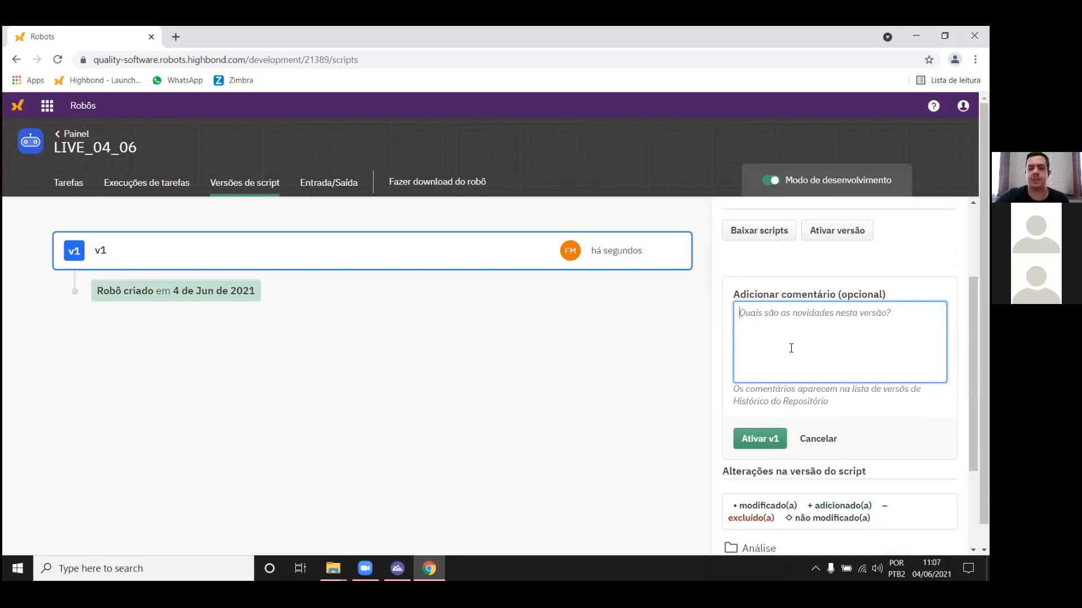
click(755, 442)
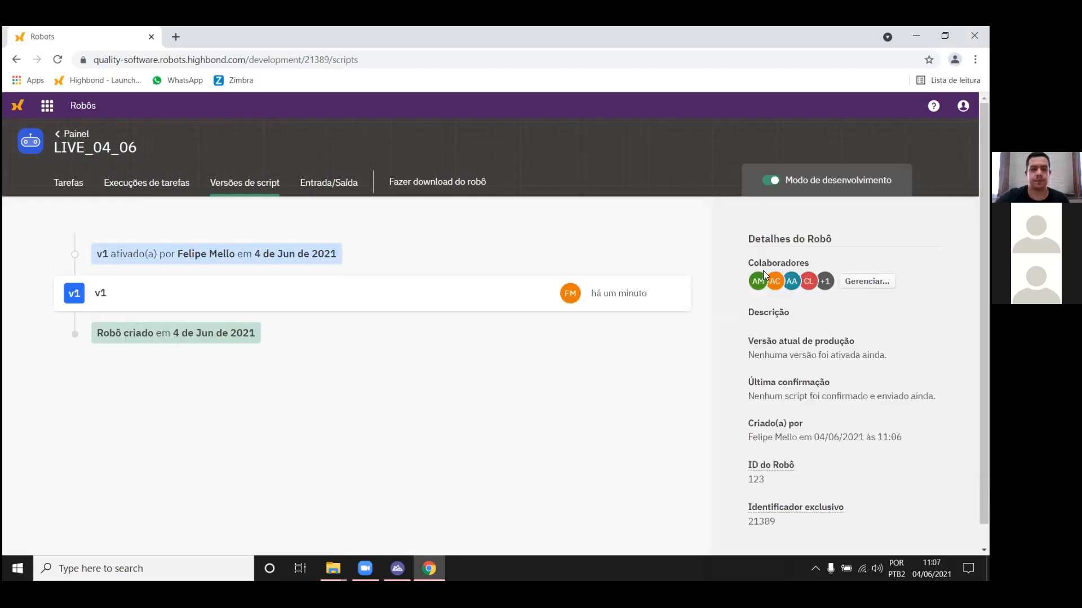
drag(103, 256, 178, 260)
click(135, 248)
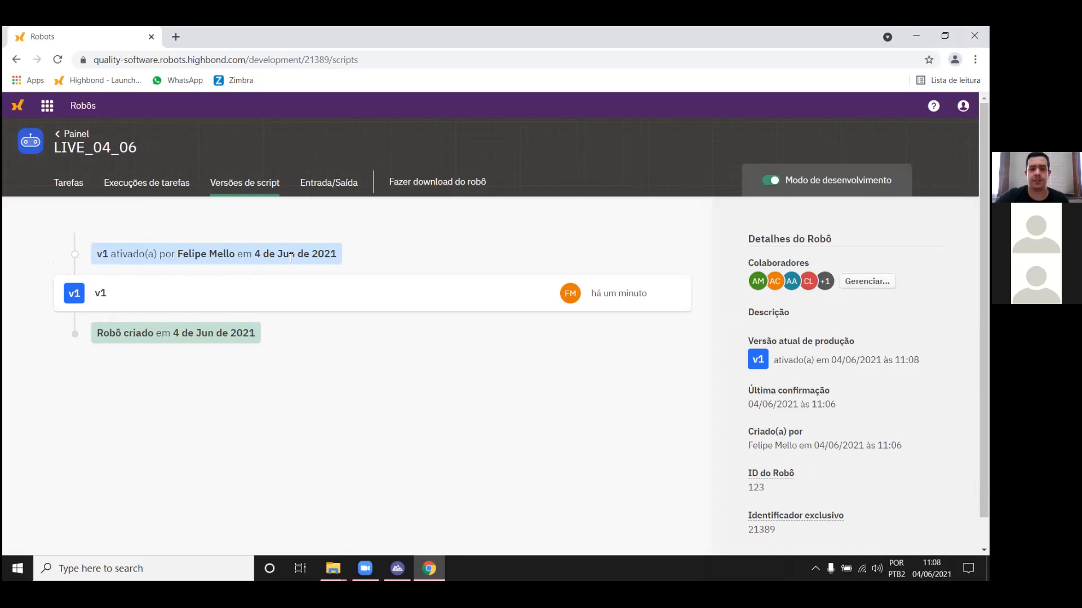
Step: Turn off development mode and review the robot's production scripts and its input/output area
click(774, 172)
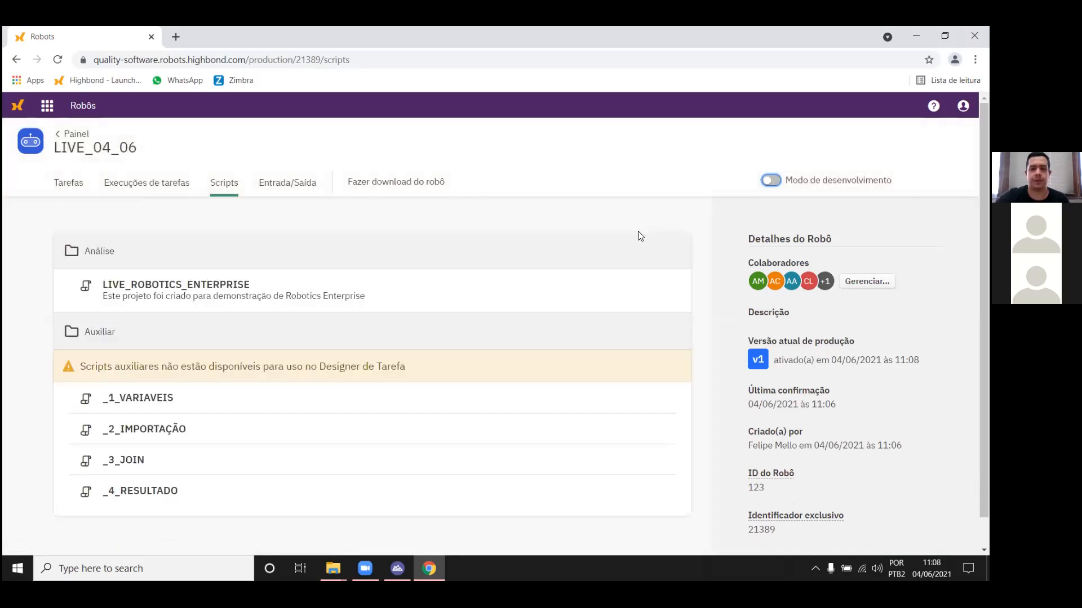
scroll(308, 222, down, 1)
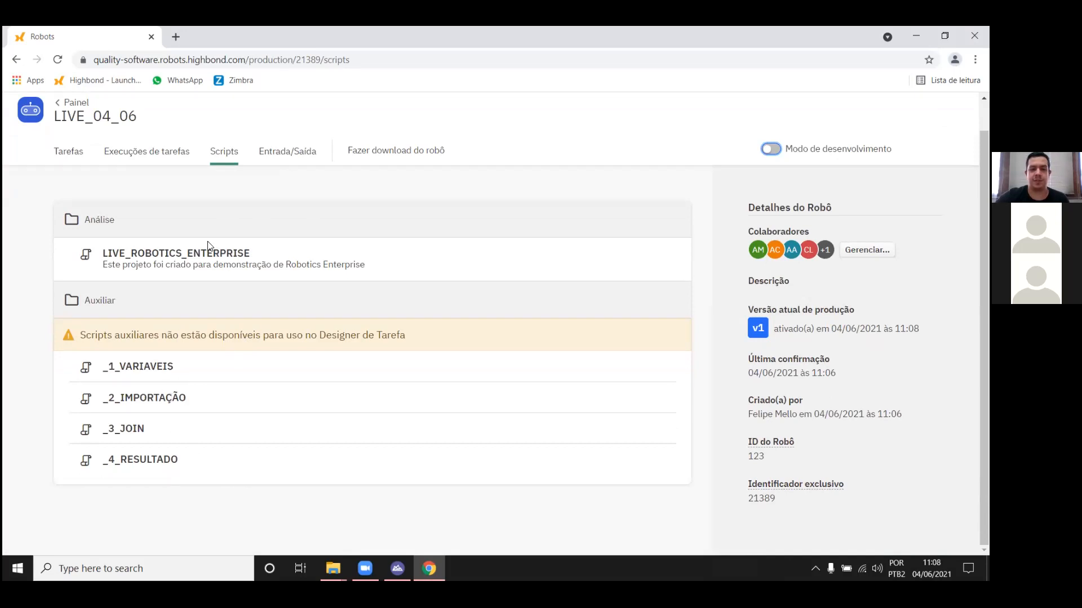
drag(106, 250, 257, 253)
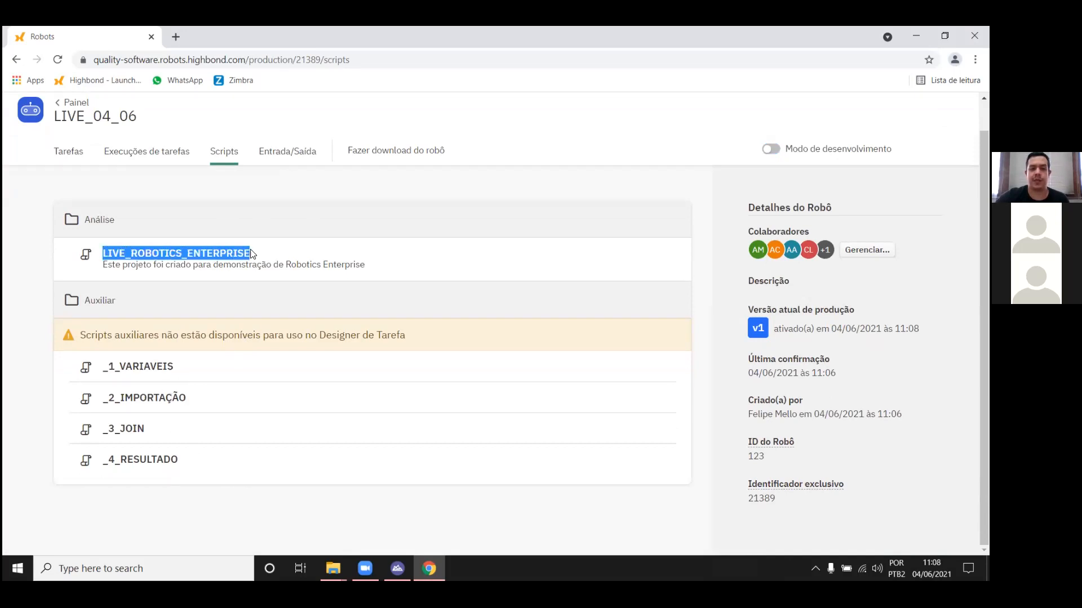
drag(365, 268, 98, 261)
click(146, 246)
scroll(149, 249, up, 1)
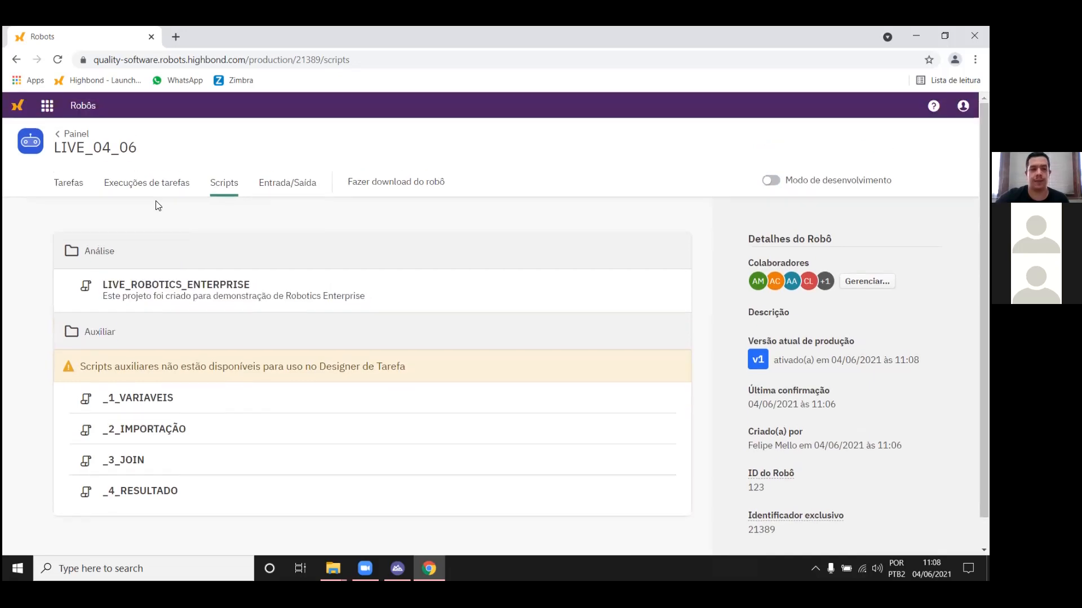
click(288, 191)
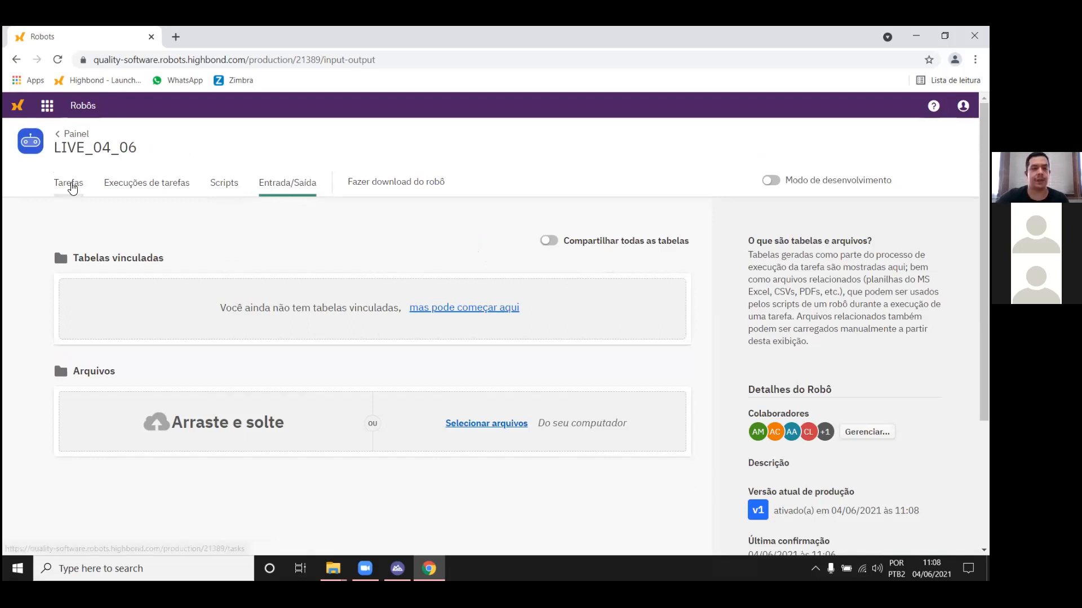
Step: Create a robot task named "Verificação Lançamentos" with all analysis scripts enabled and proceed to its scheduling stage
click(68, 184)
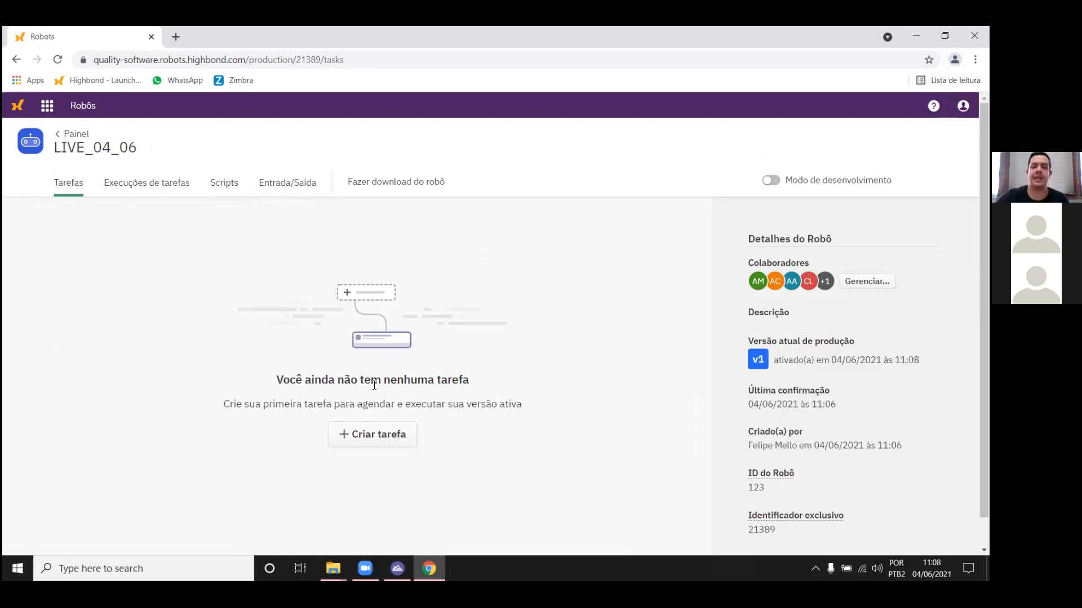
click(386, 433)
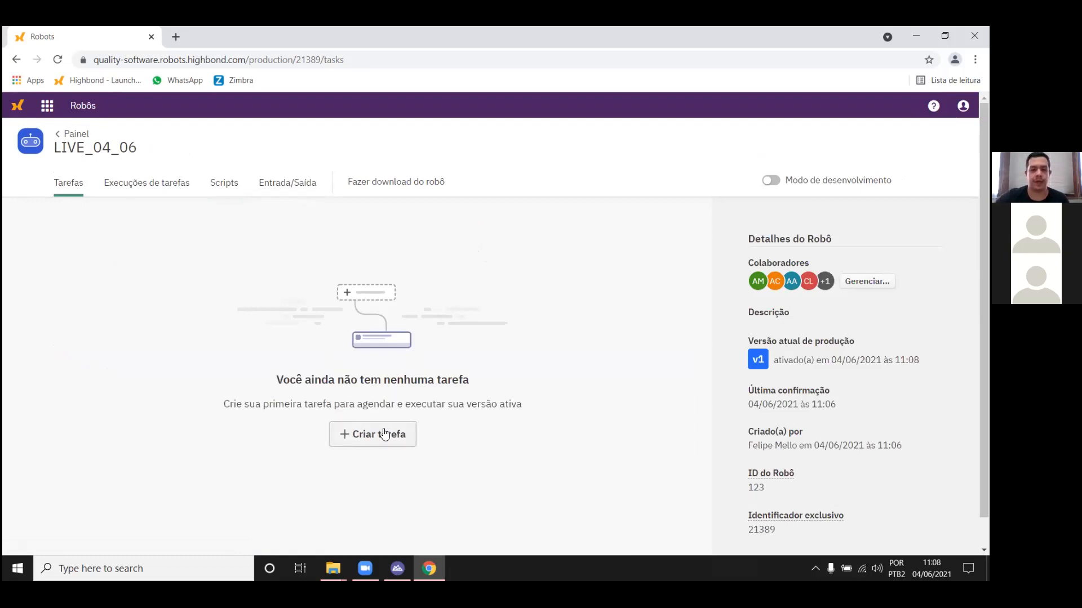
click(529, 325)
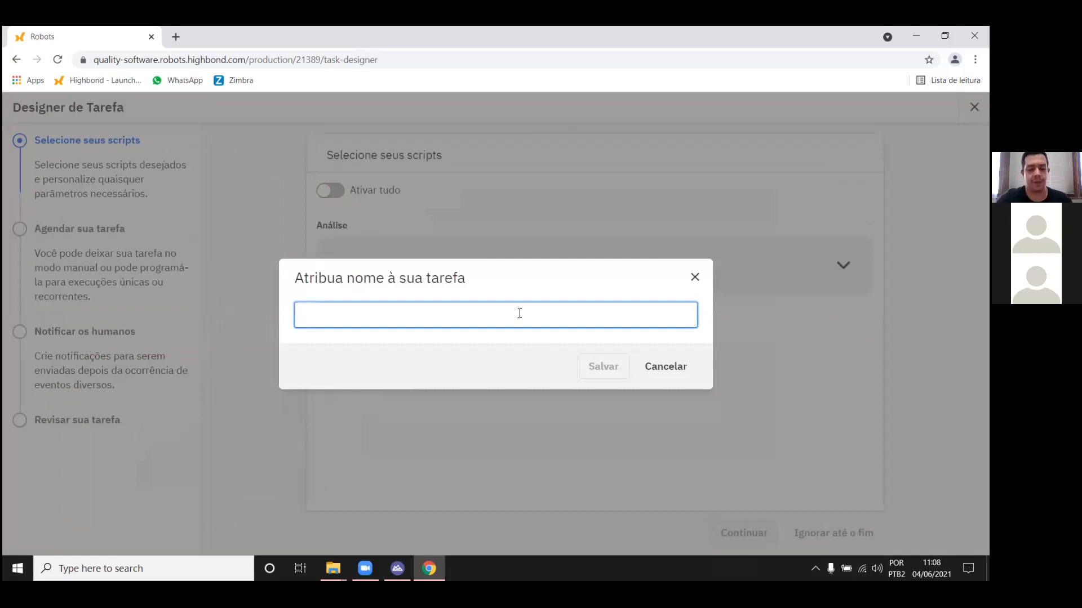
text(Verif)
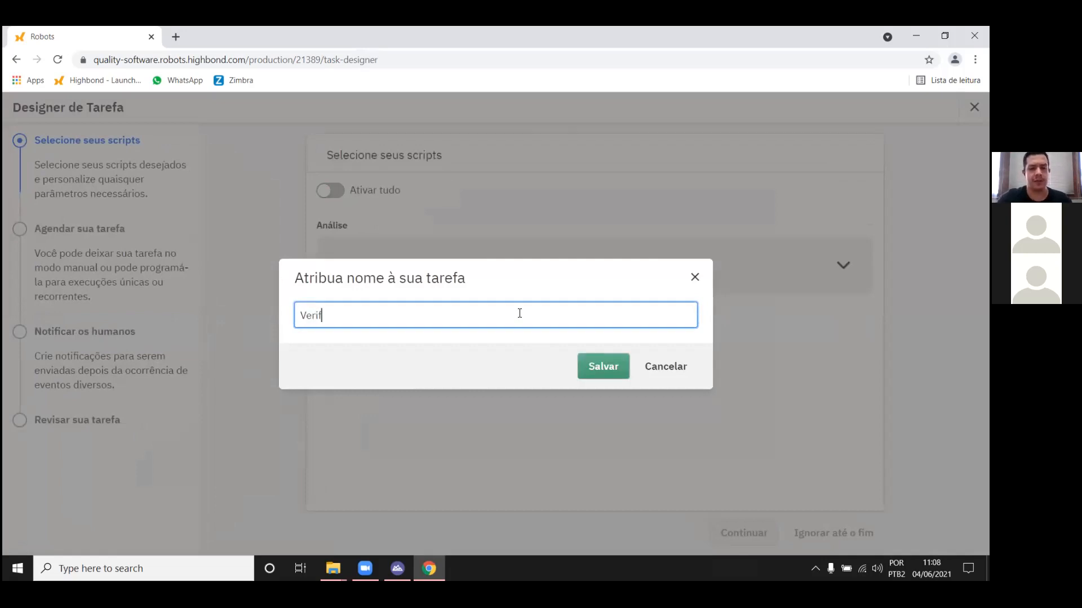
text(icação_)
key(BackSpace)
text(LAnçam)
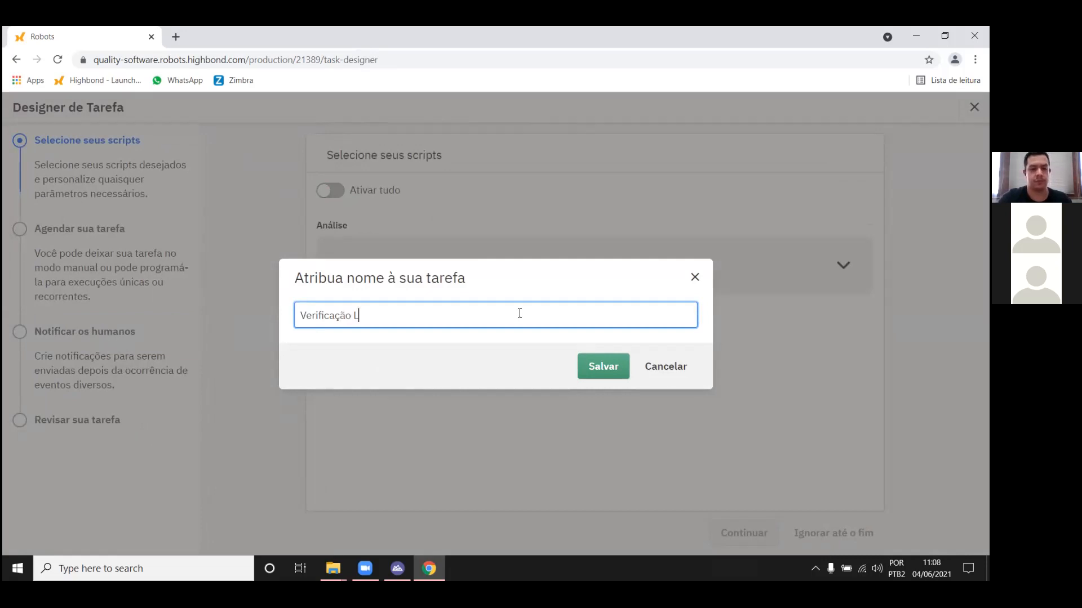
key(BackSpace)
key(BackSpace)
key(BackSpace)
key(BackSpace)
key(BackSpace)
text(ançamentos)
key(Return)
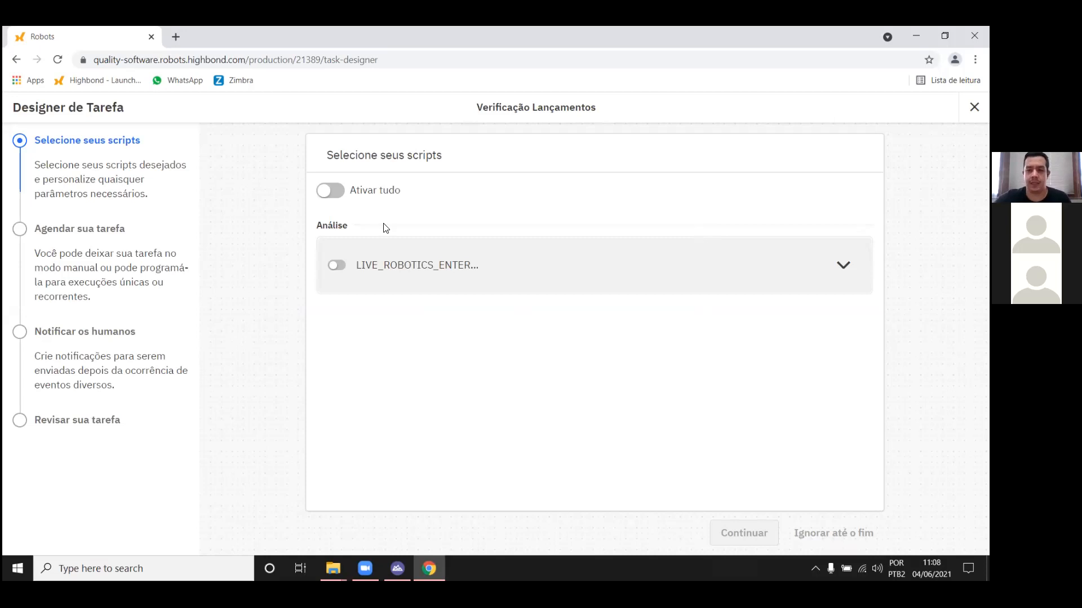
click(332, 191)
click(734, 524)
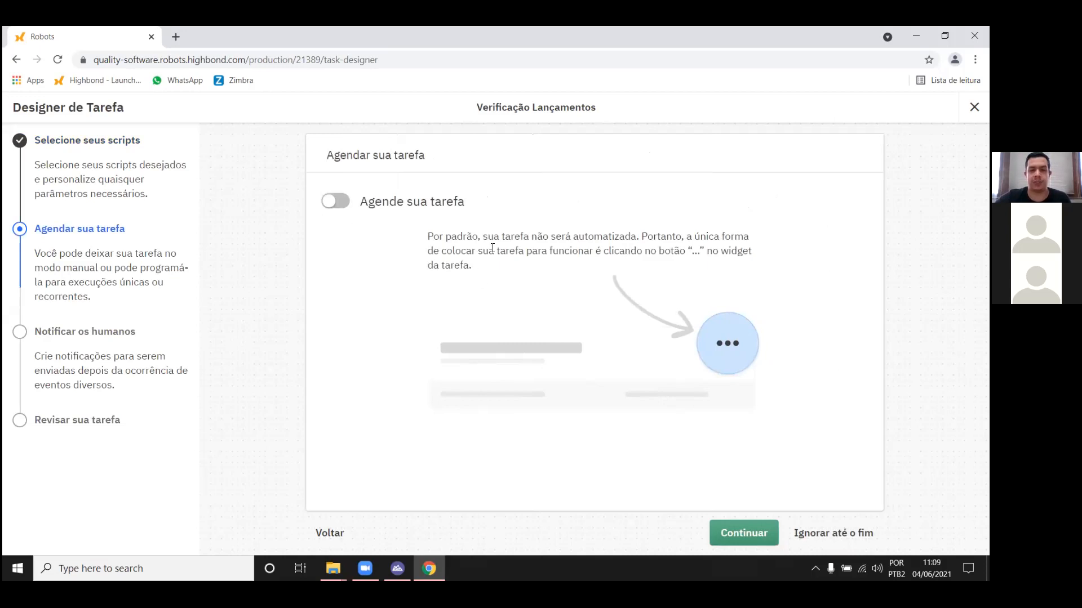
Step: Turn on scheduling for the task and review the frequency, start time and start date options
click(336, 203)
scroll(360, 270, down, 1)
scroll(356, 272, up, 2)
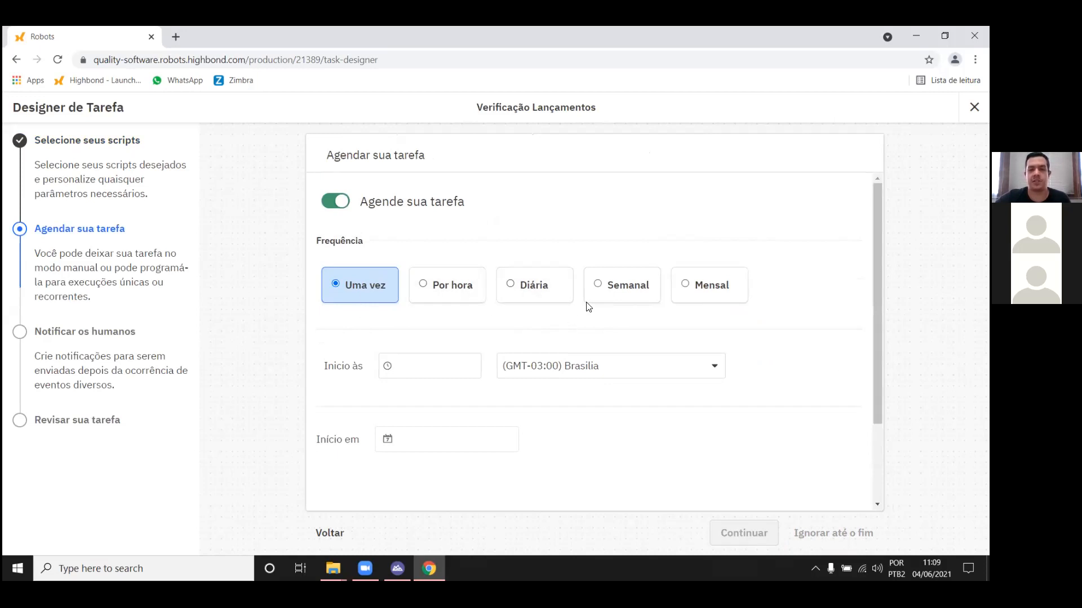
scroll(433, 326, down, 1)
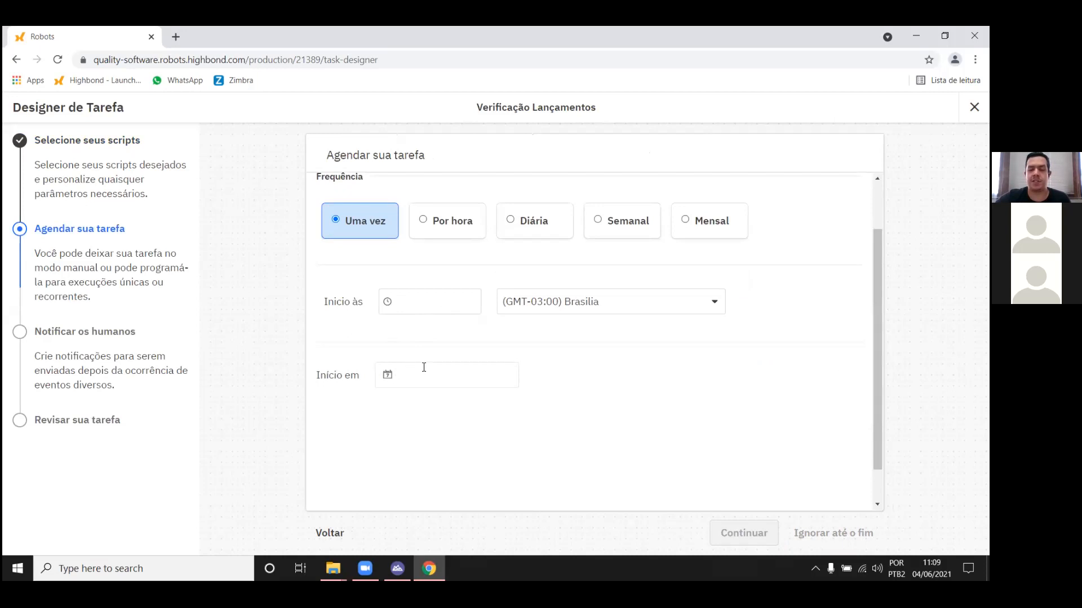
scroll(331, 260, up, 1)
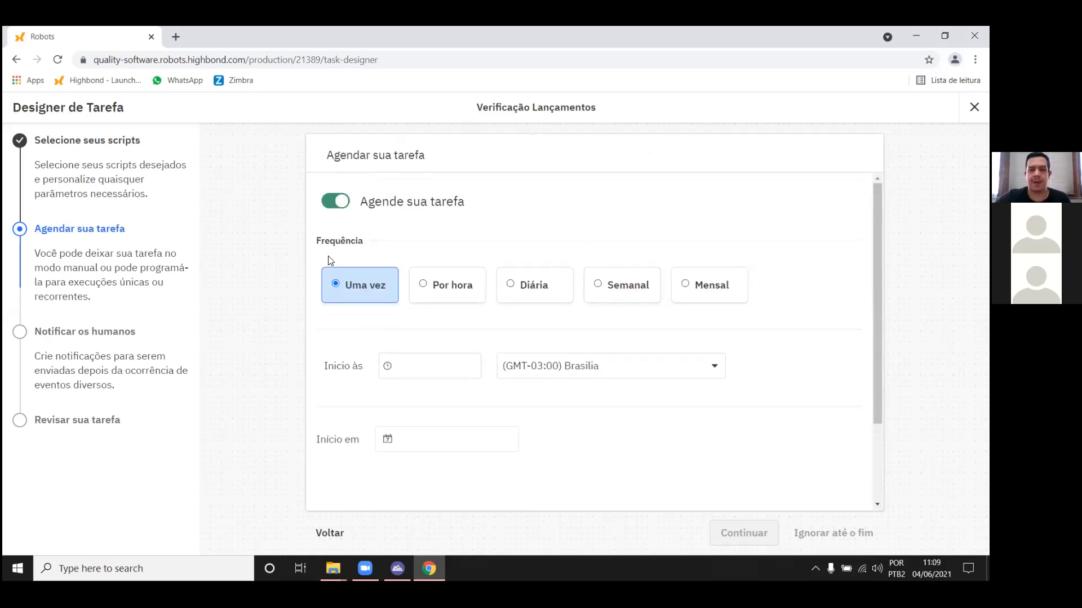
Step: Leave the task unscheduled, enable failure notifications for the robot creator's e-mail, and proceed to the review stage
click(337, 202)
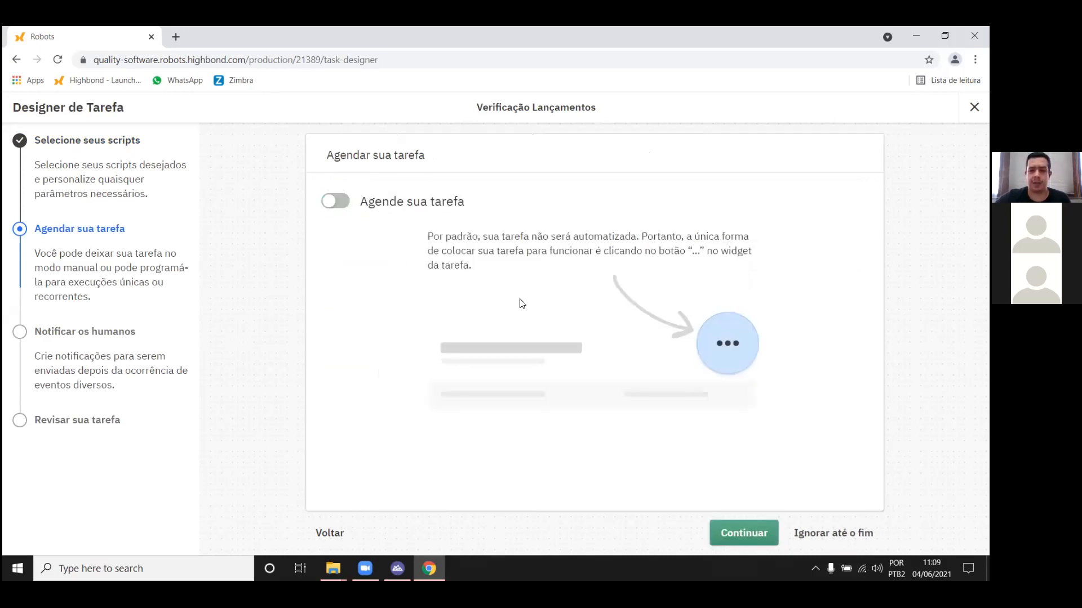
click(733, 528)
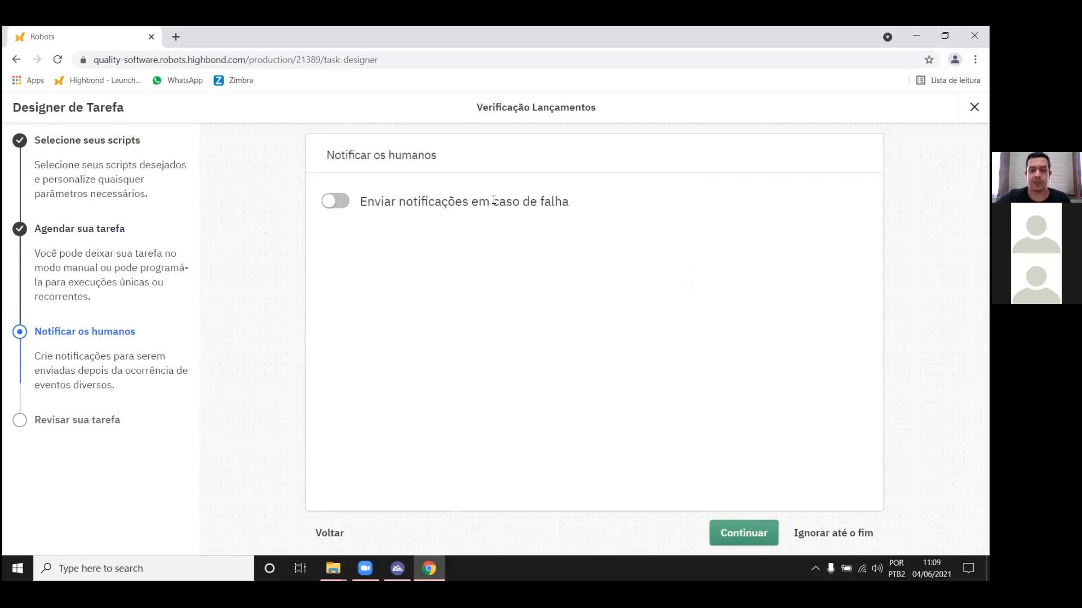
click(334, 208)
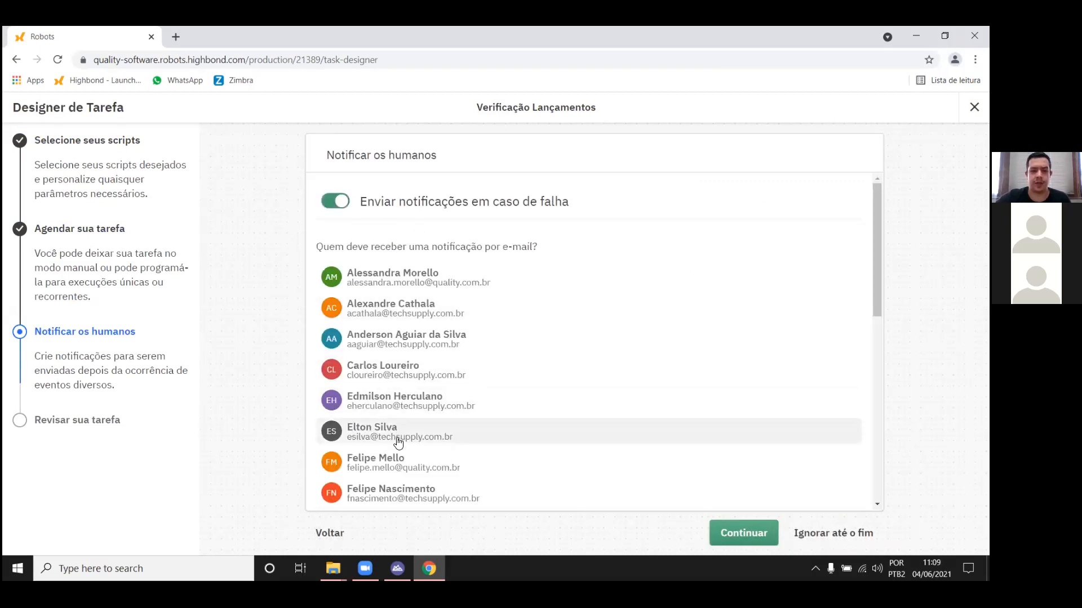
click(479, 458)
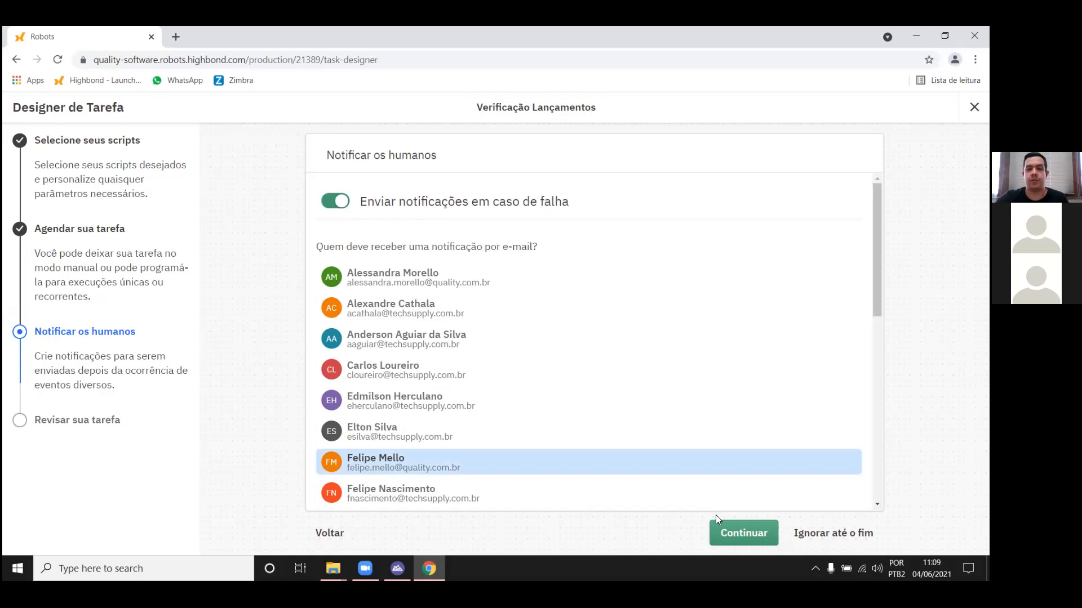
click(752, 533)
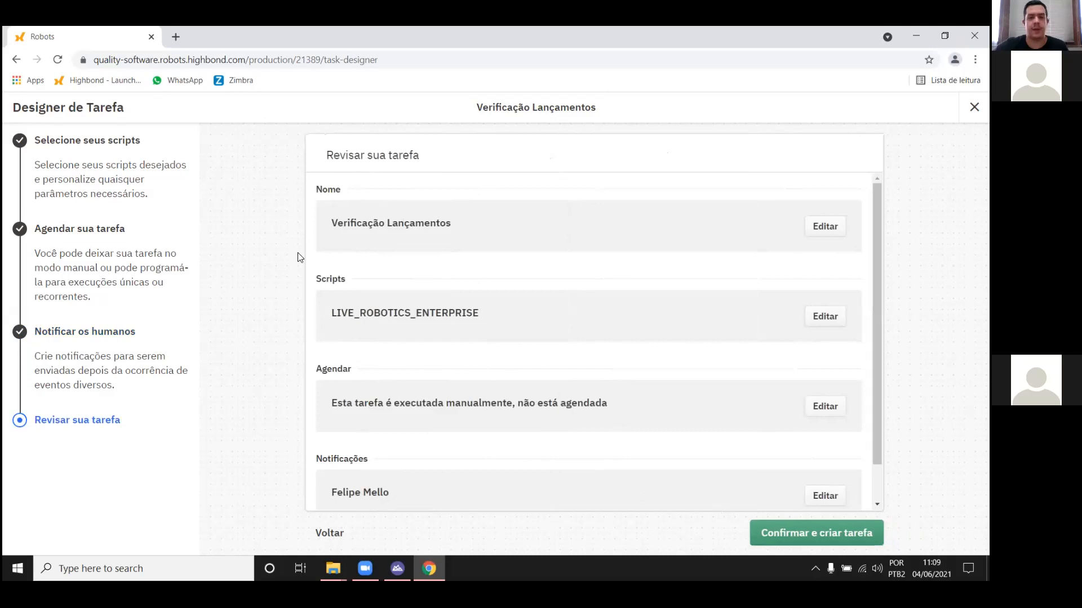
Step: Review the task's name, script, schedule and notification summary, and confirm the task's creation
scroll(505, 196, down, 2)
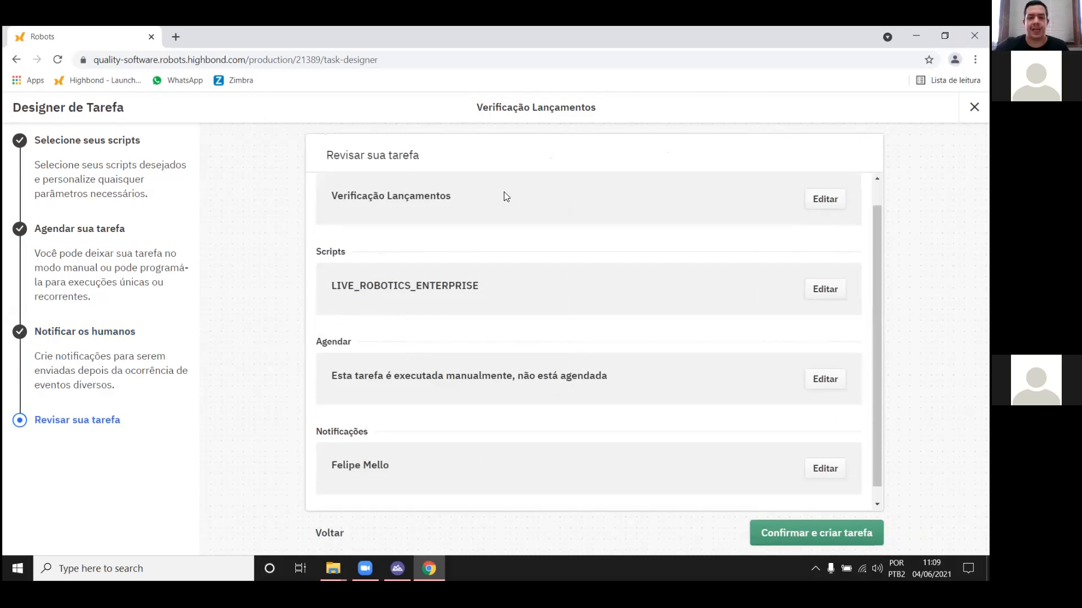
scroll(529, 299, up, 2)
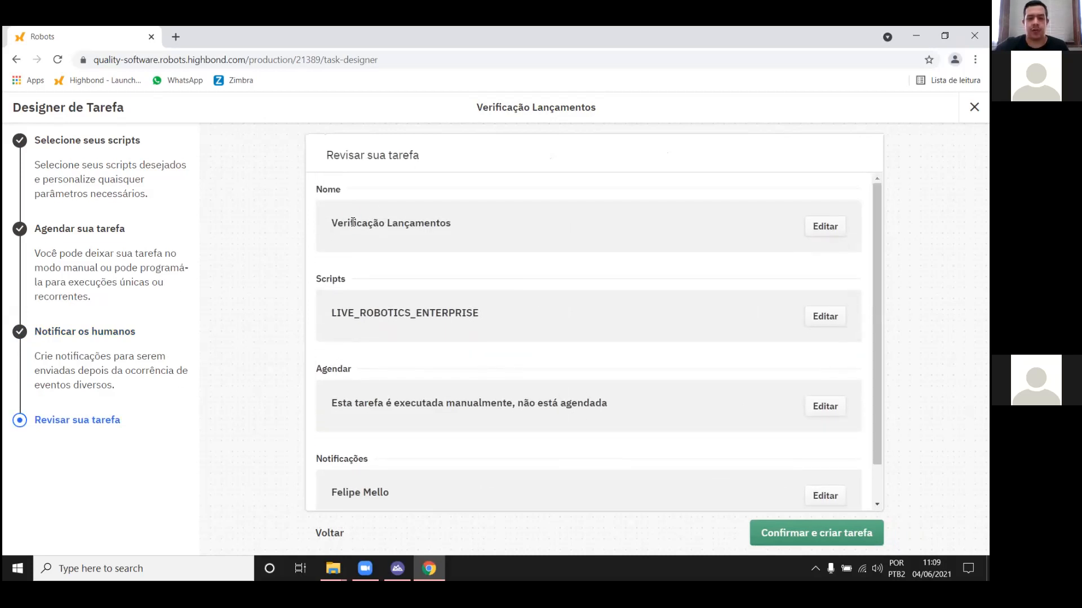
drag(353, 222, 451, 223)
scroll(473, 302, down, 2)
drag(398, 271, 465, 271)
drag(433, 360, 522, 361)
drag(416, 459, 363, 452)
click(491, 451)
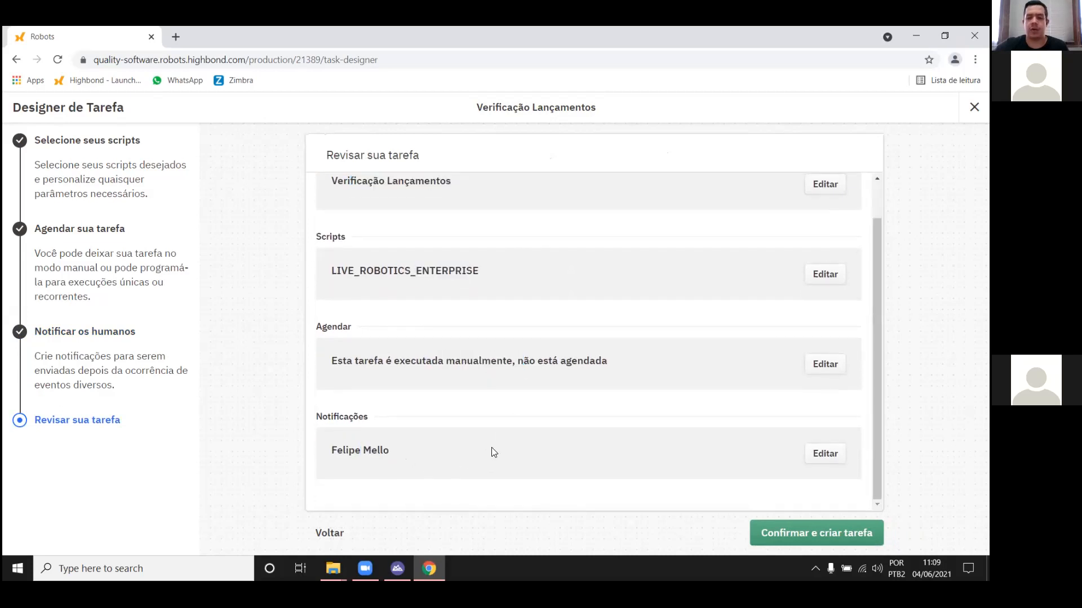
scroll(512, 214, up, 1)
scroll(517, 281, down, 1)
scroll(504, 279, up, 1)
scroll(525, 381, down, 1)
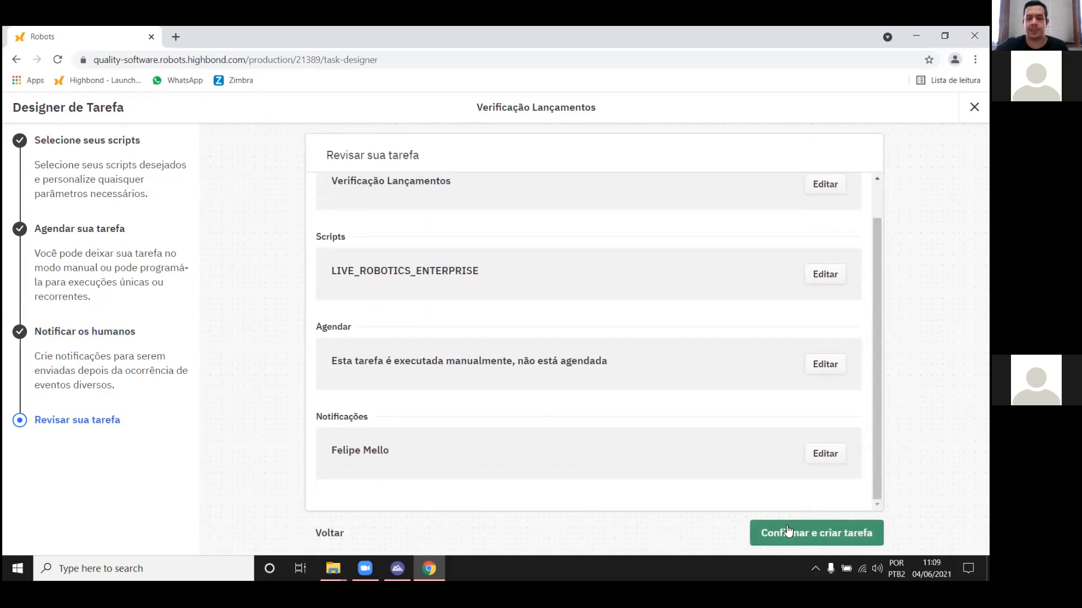
click(779, 535)
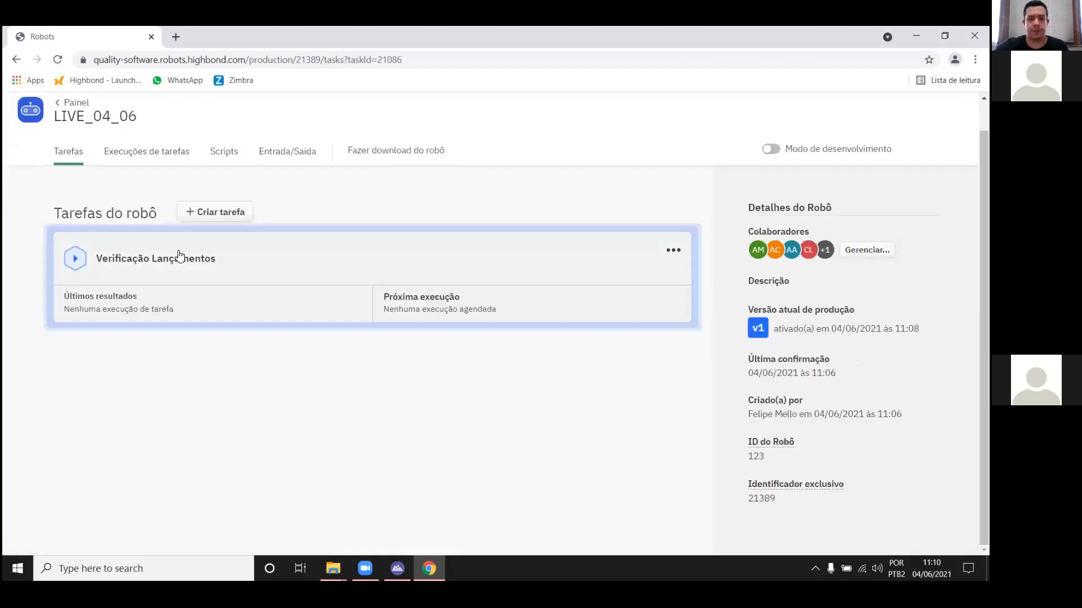
Step: Open the details of the "Verificação Lançamentos" task and run it immediately
scroll(360, 391, up, 1)
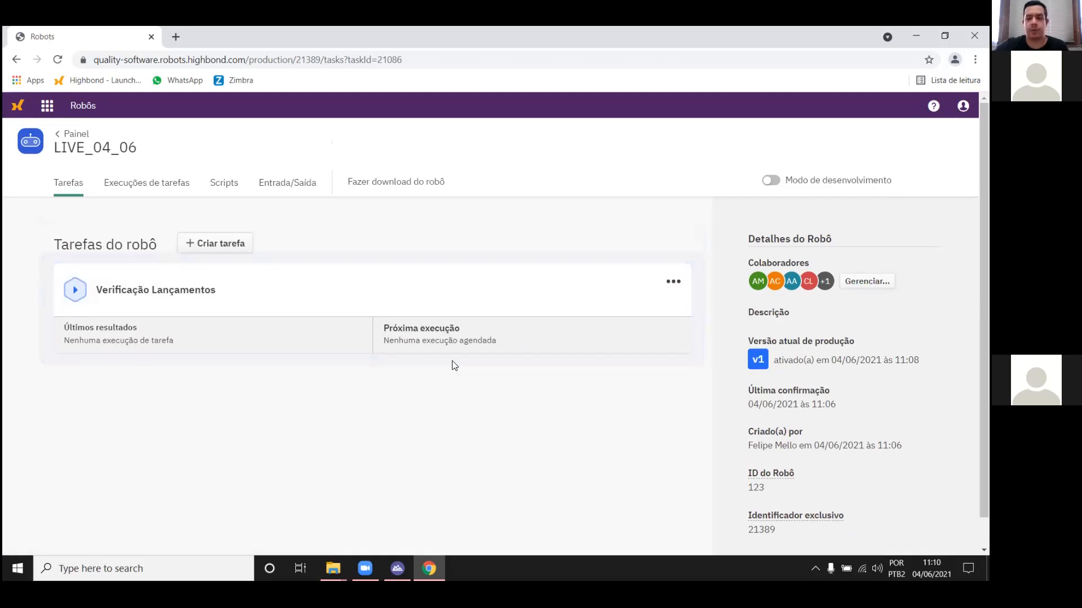
click(287, 302)
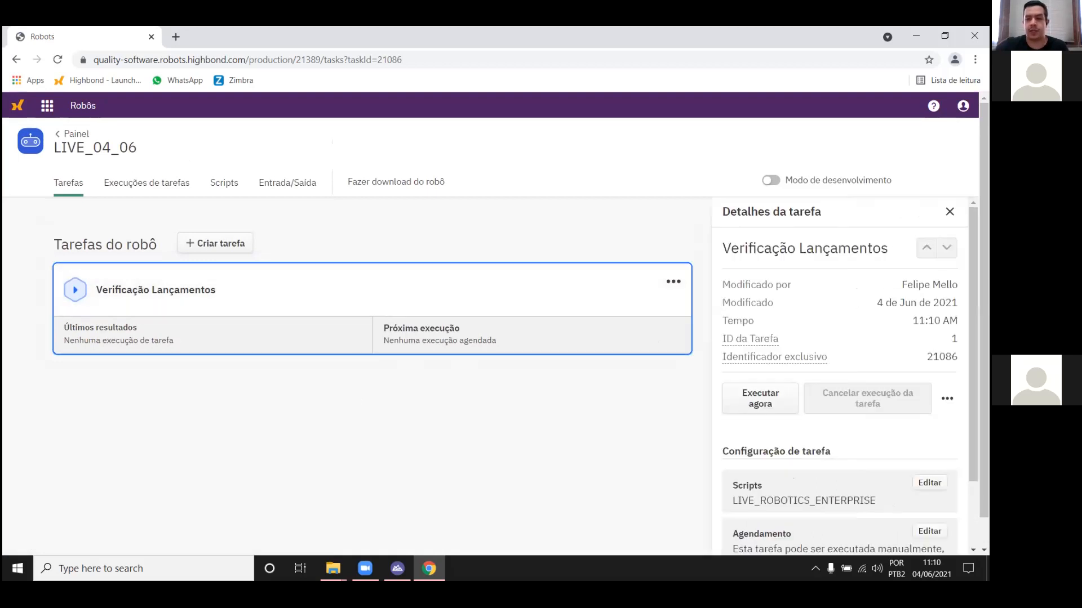
scroll(874, 353, down, 1)
scroll(768, 380, up, 1)
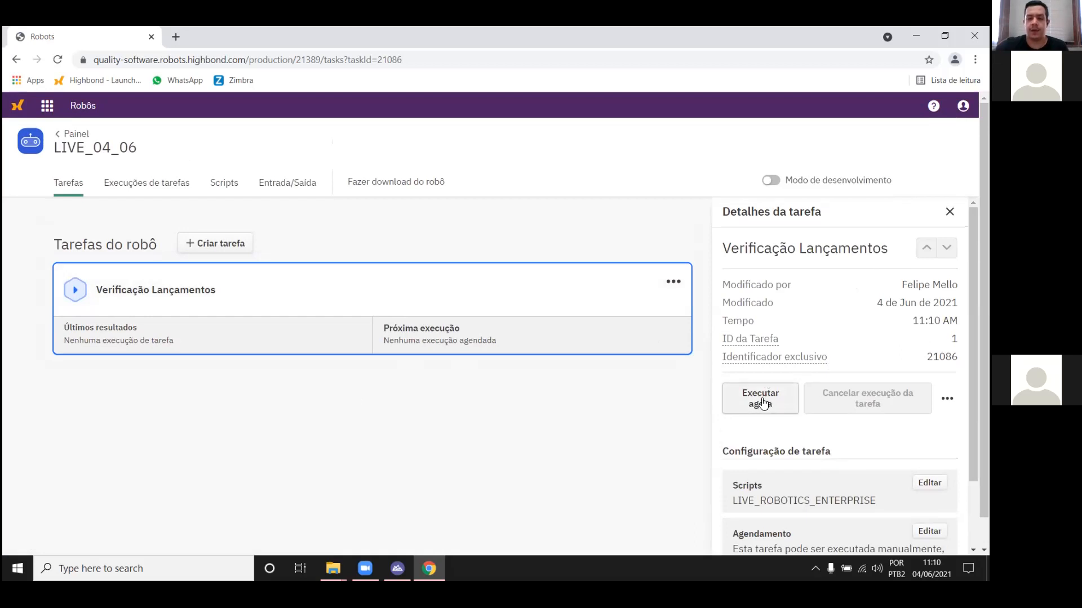
click(762, 401)
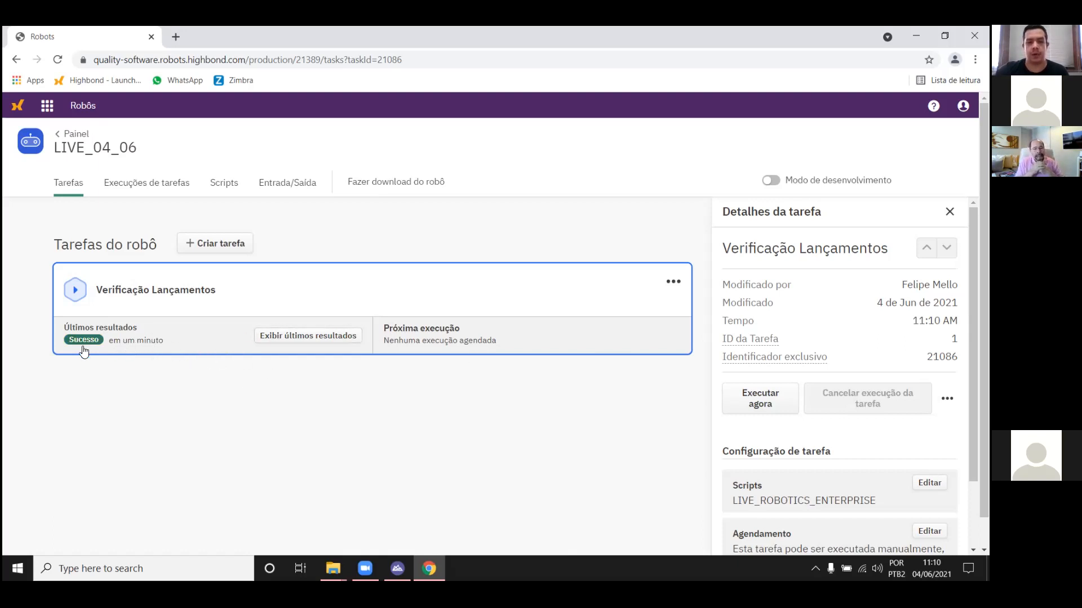
Step: Display the task's latest results and examine the run's duration, robot version and output log entry
click(300, 336)
scroll(765, 381, down, 1)
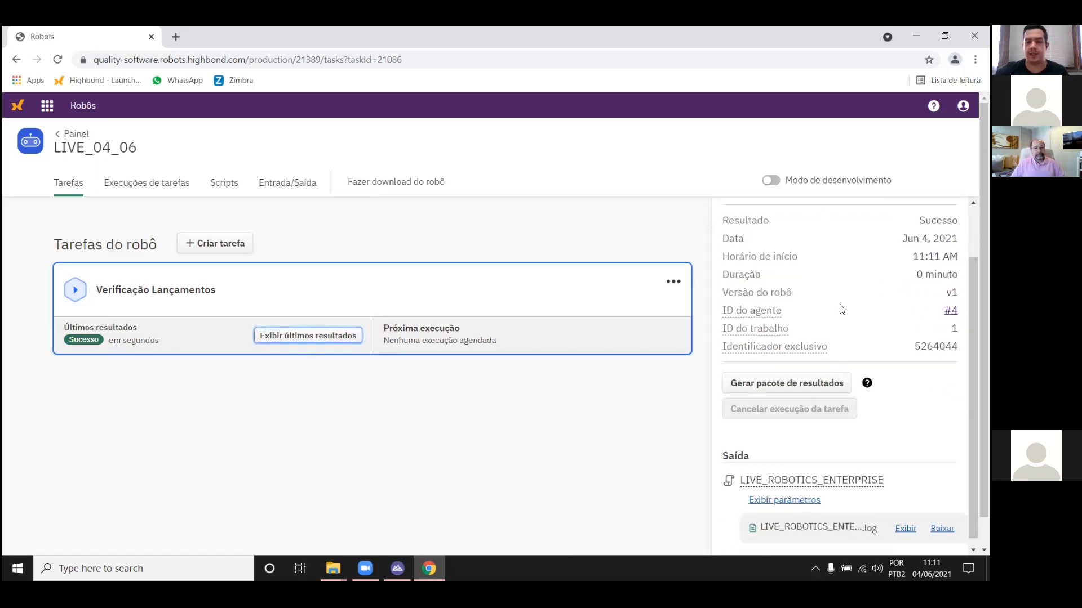
drag(912, 257, 952, 275)
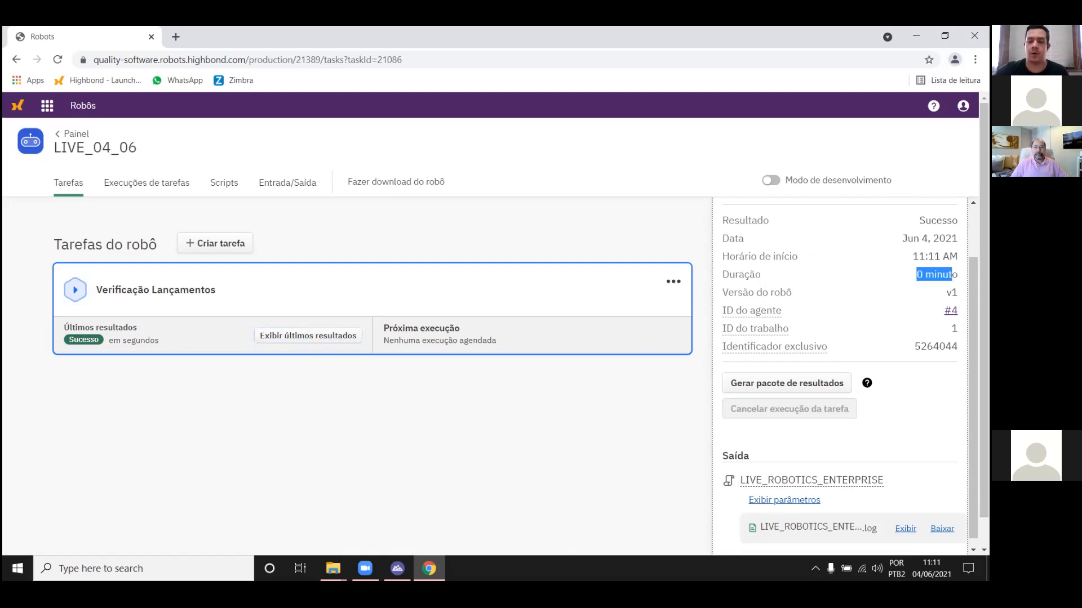
scroll(833, 536, down, 1)
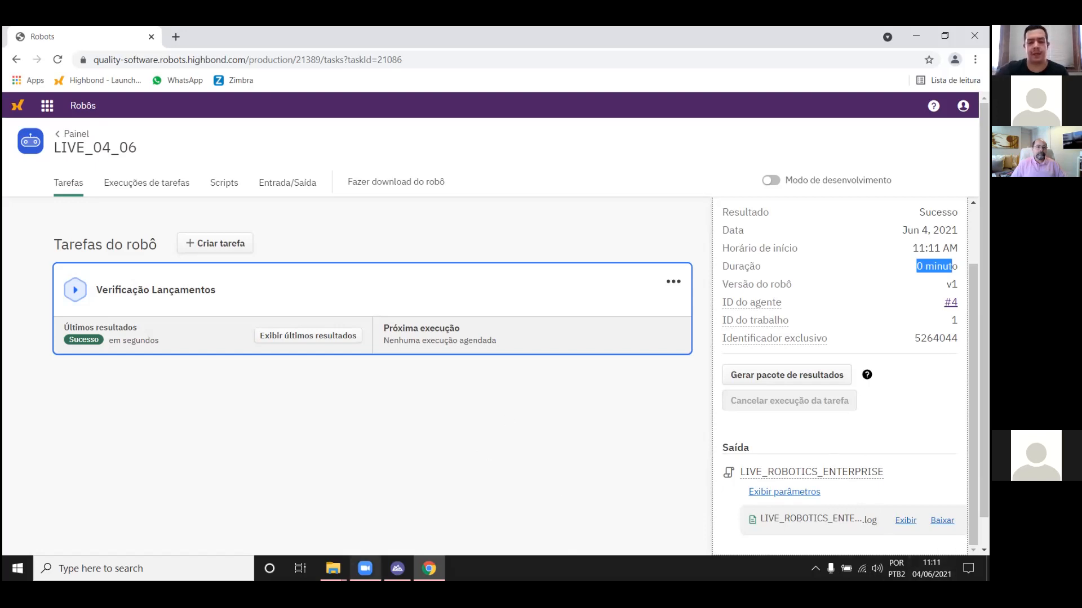
Step: Switch to File Explorer and check the modification time of RESULTADO_JOIN in the RESULTADO folder of FLUXO 1
mouse_move(333, 569)
click(419, 515)
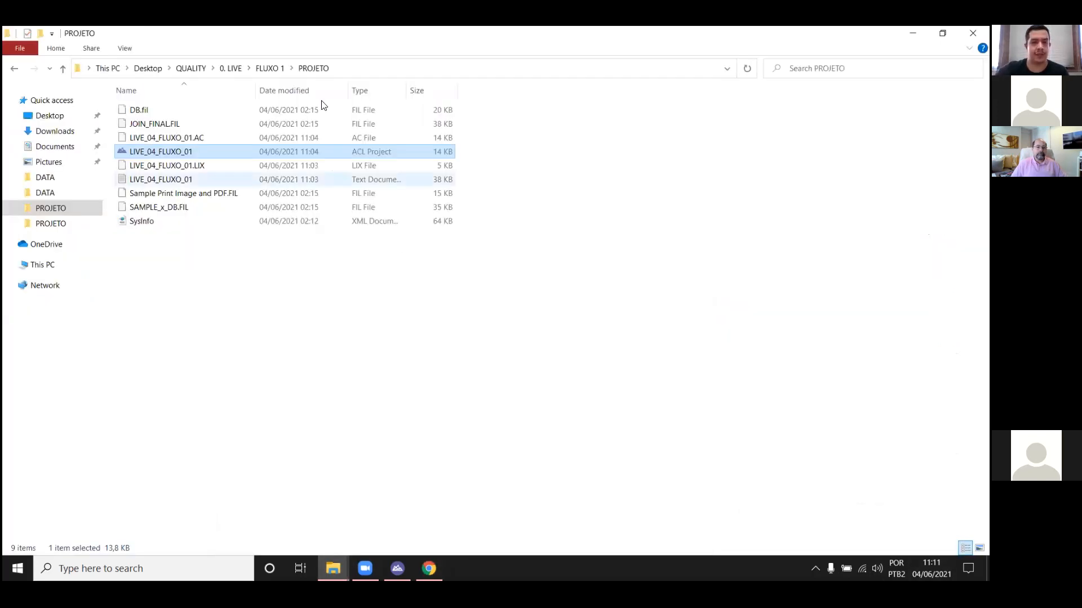
click(270, 68)
double_click(187, 135)
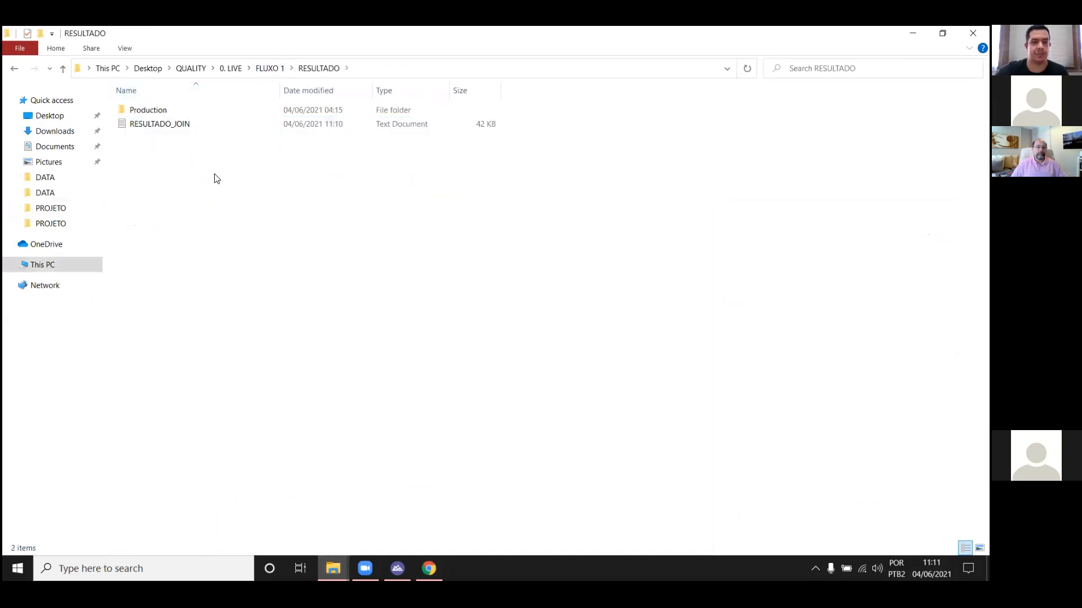
drag(344, 157, 249, 123)
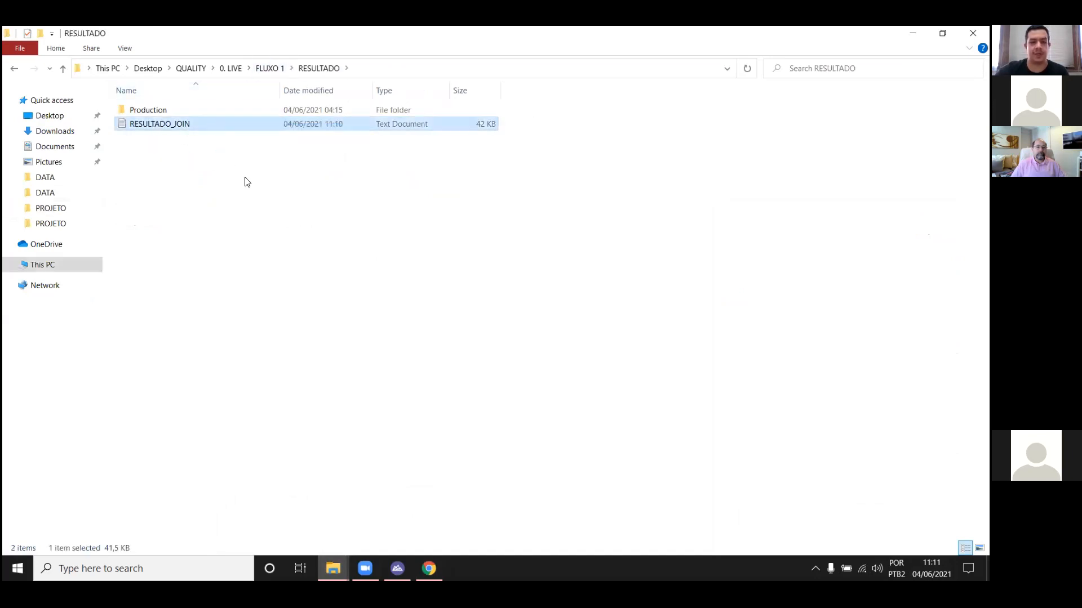
click(245, 182)
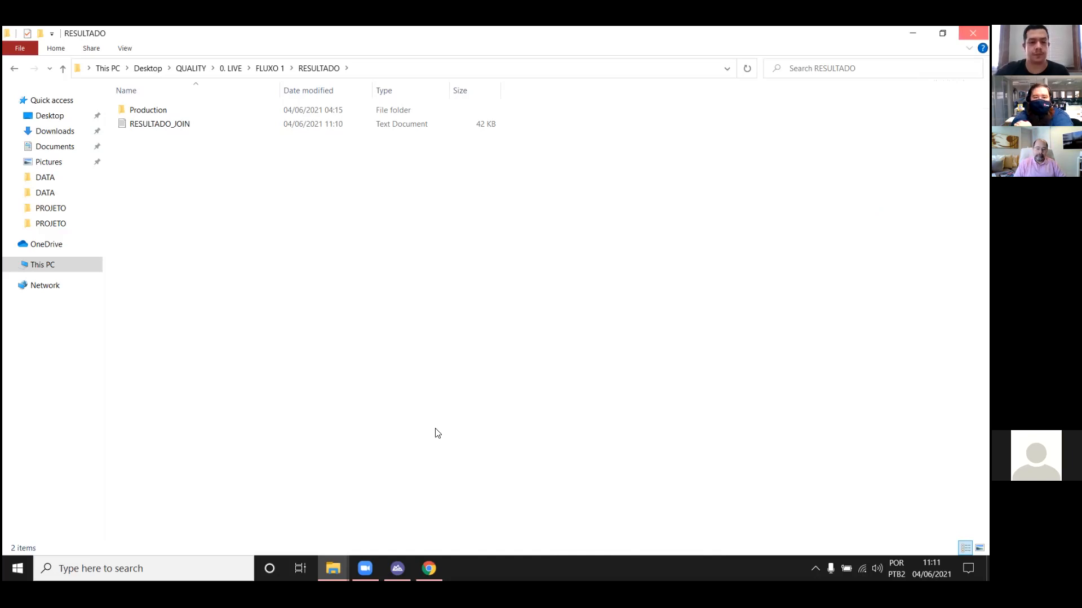
Step: Switch back to HighBond in the browser, return to the Launchpad and open Resultados
key(alt+Tab)
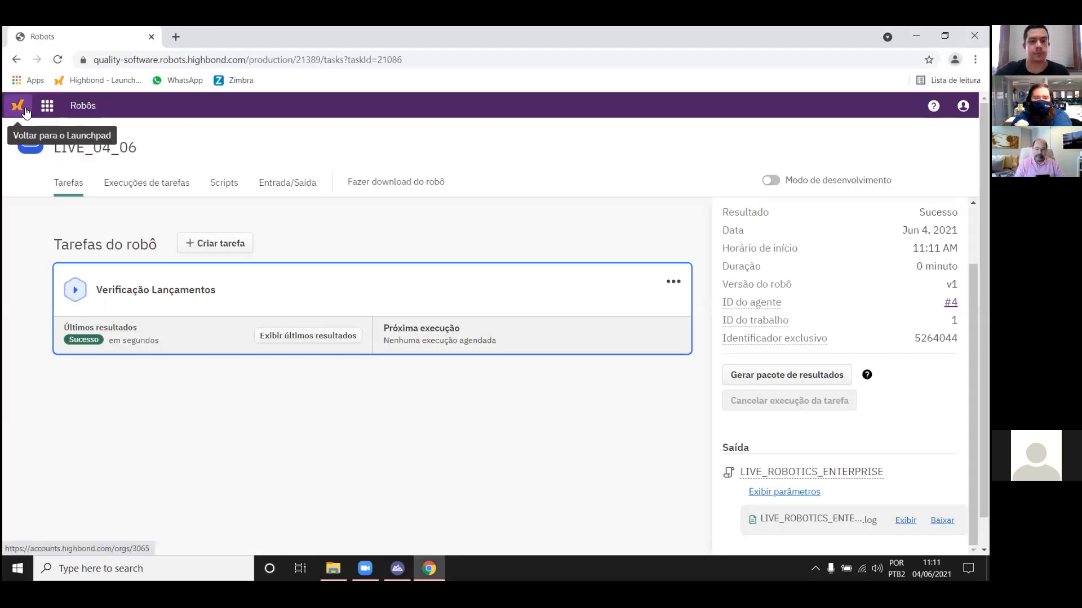
click(25, 112)
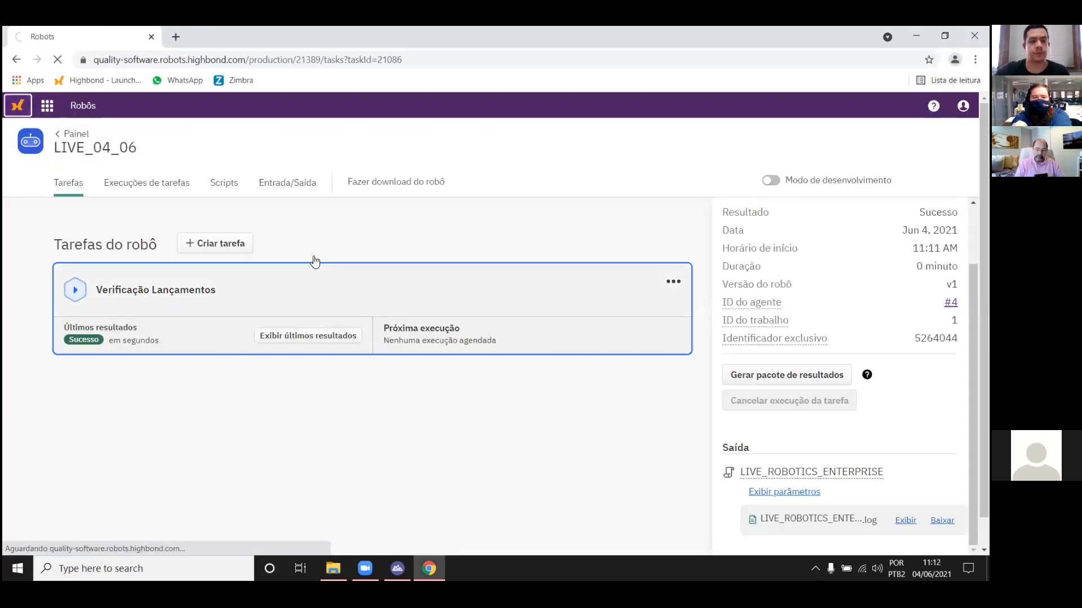
scroll(459, 316, down, 1)
scroll(460, 319, up, 1)
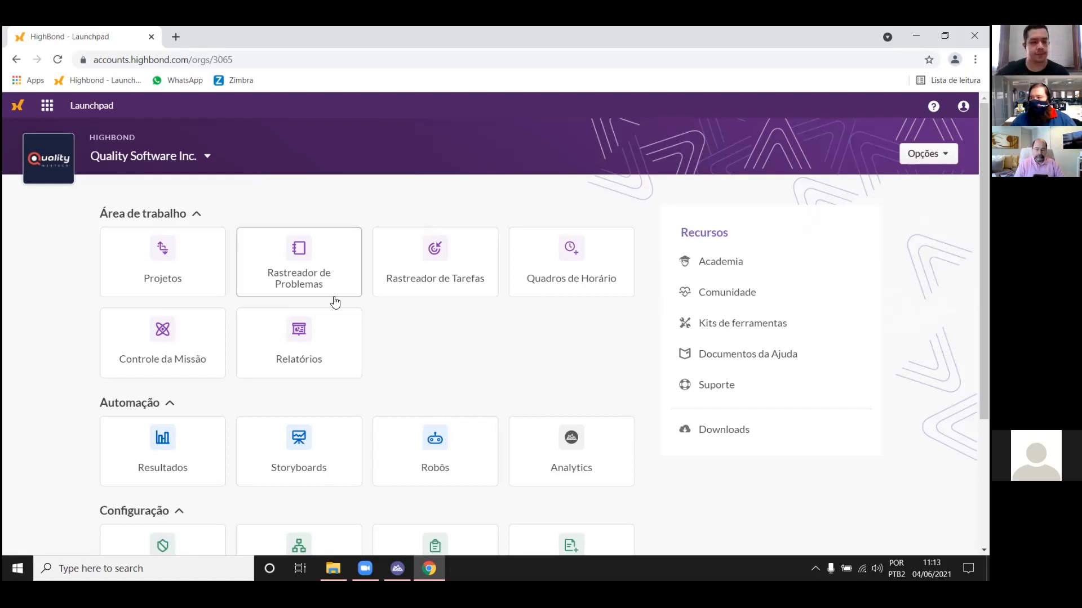
click(195, 467)
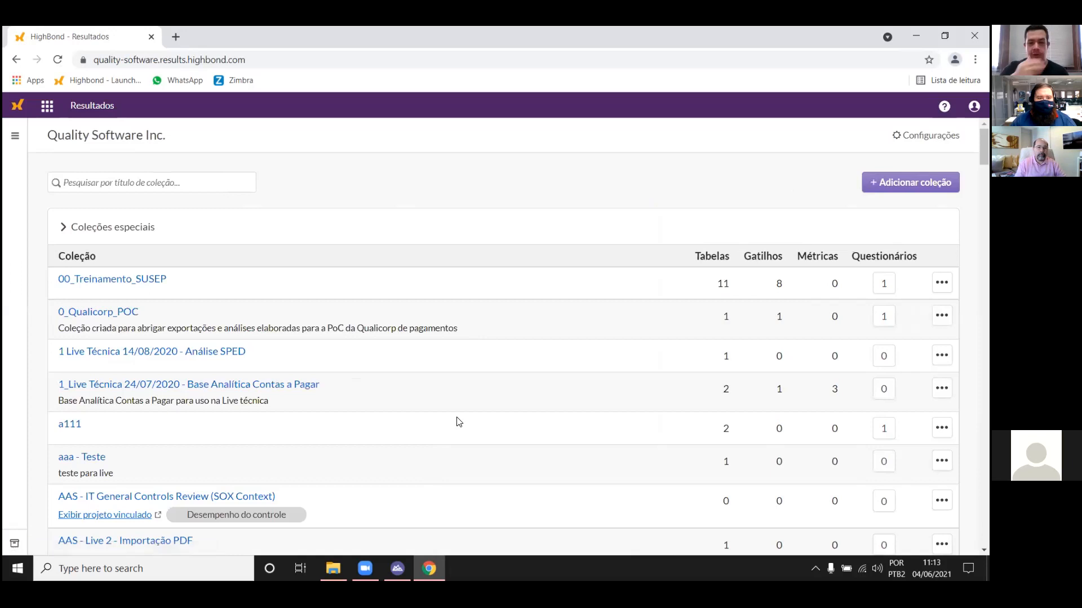
Step: Search the collections by the presenter's first name, examine the Resultado table in the personal collection, and return to that collection
scroll(445, 379, down, 5)
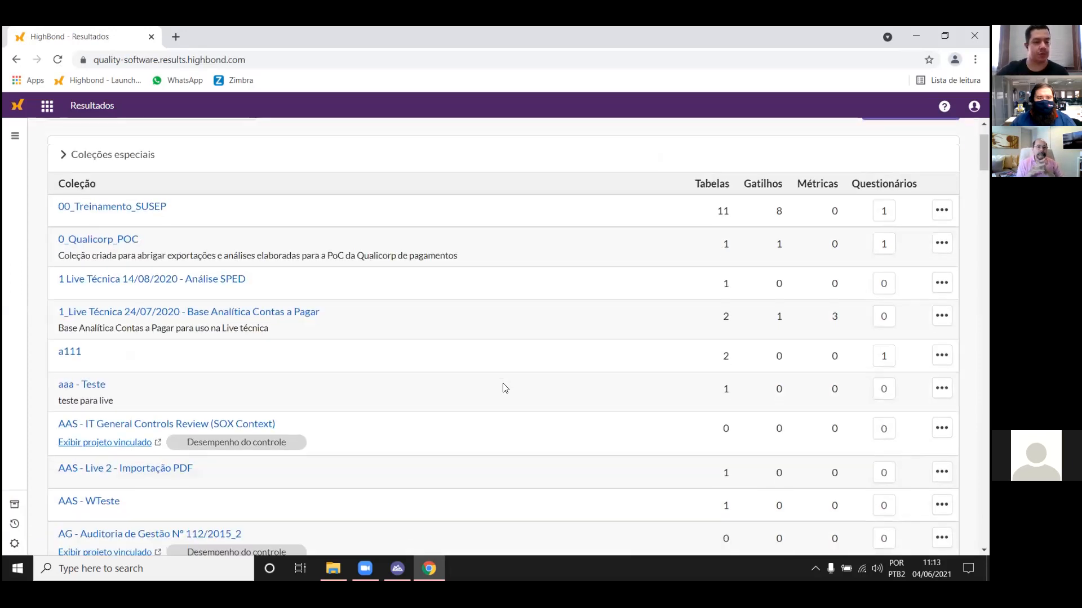
scroll(383, 346, up, 5)
click(156, 181)
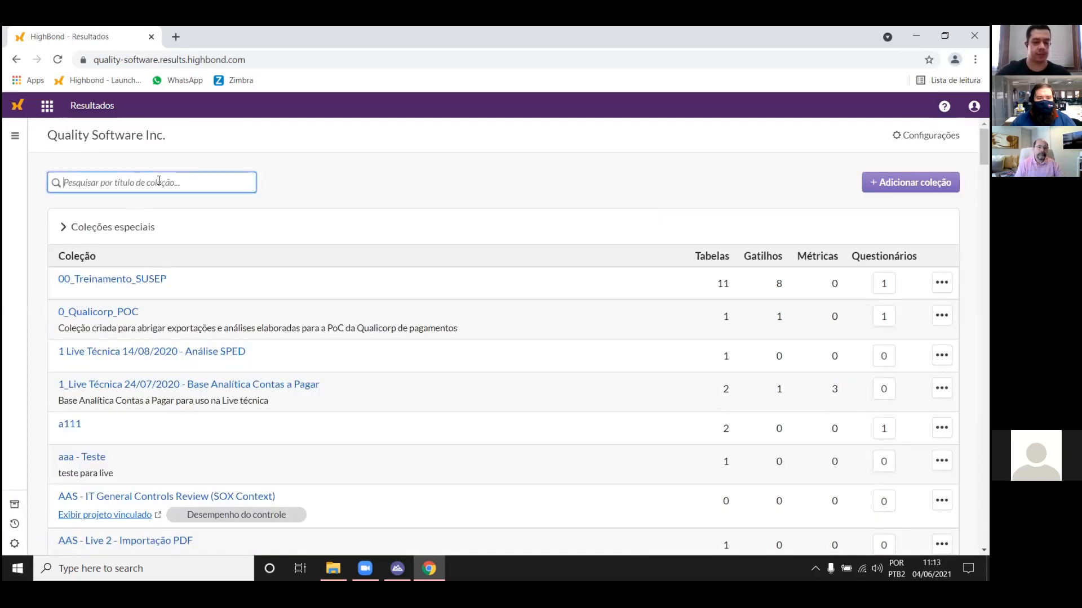
text(felipe)
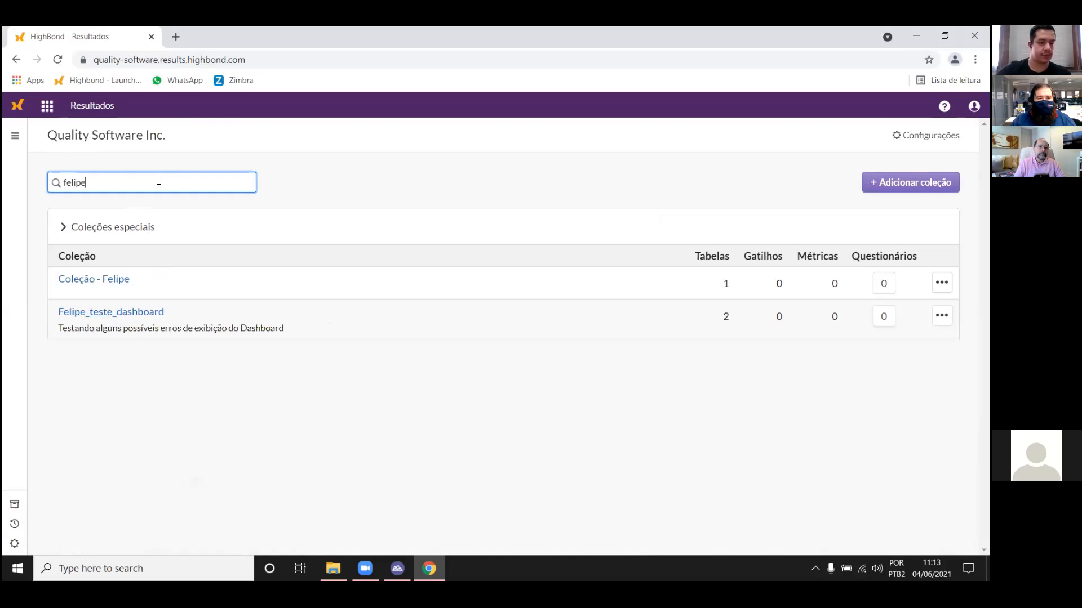
click(121, 284)
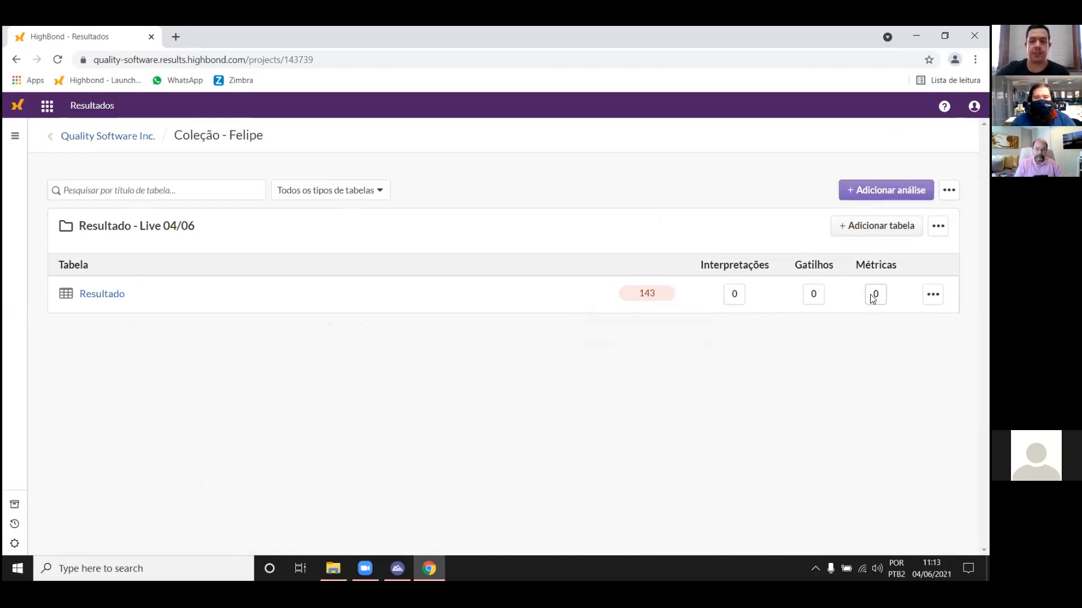
click(99, 297)
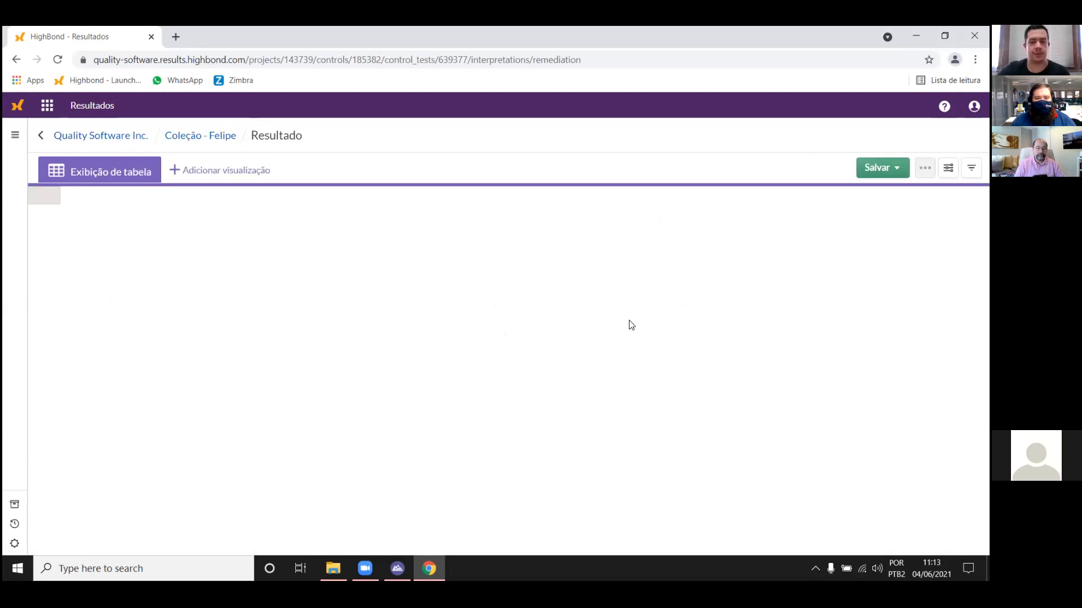
drag(170, 548, 303, 550)
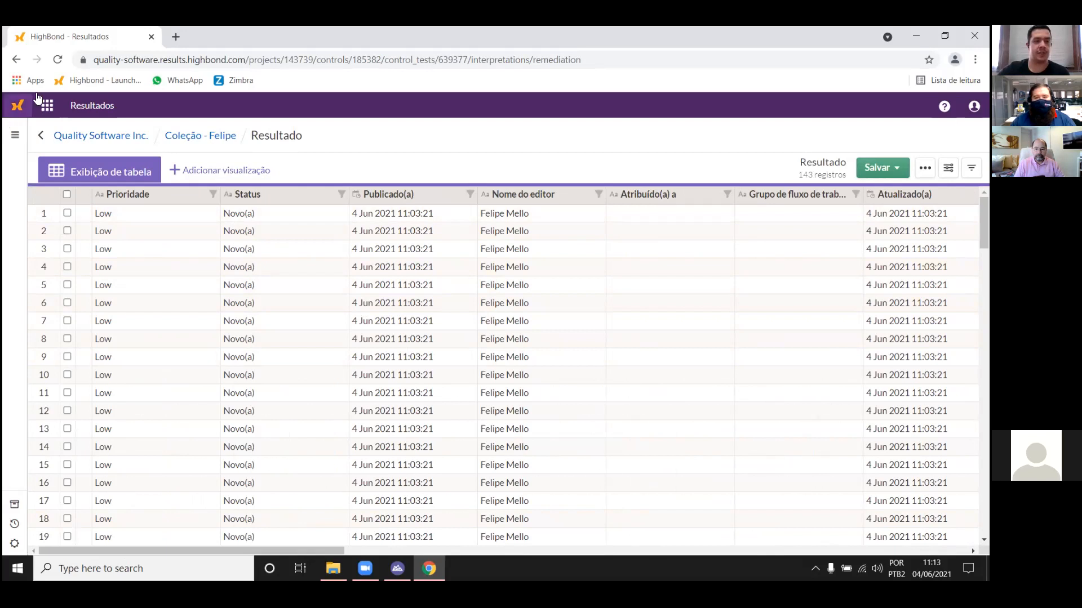
click(201, 136)
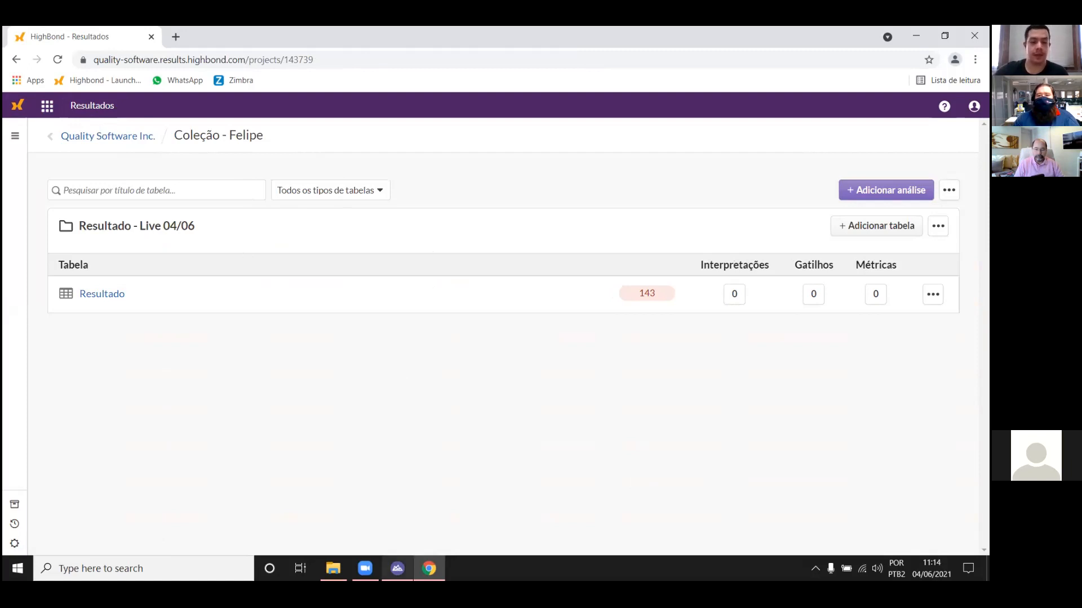
Step: Switch to the LIVE_04_FLUXO_01 project in Analytics and clear the text selection in the _0_START script
mouse_move(397, 568)
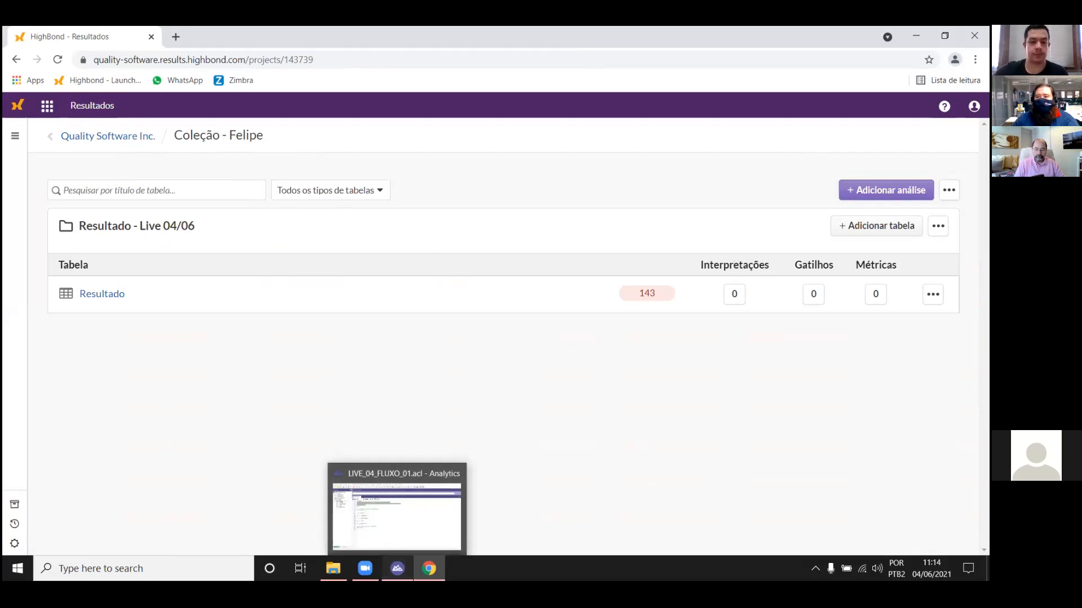
click(397, 569)
click(591, 354)
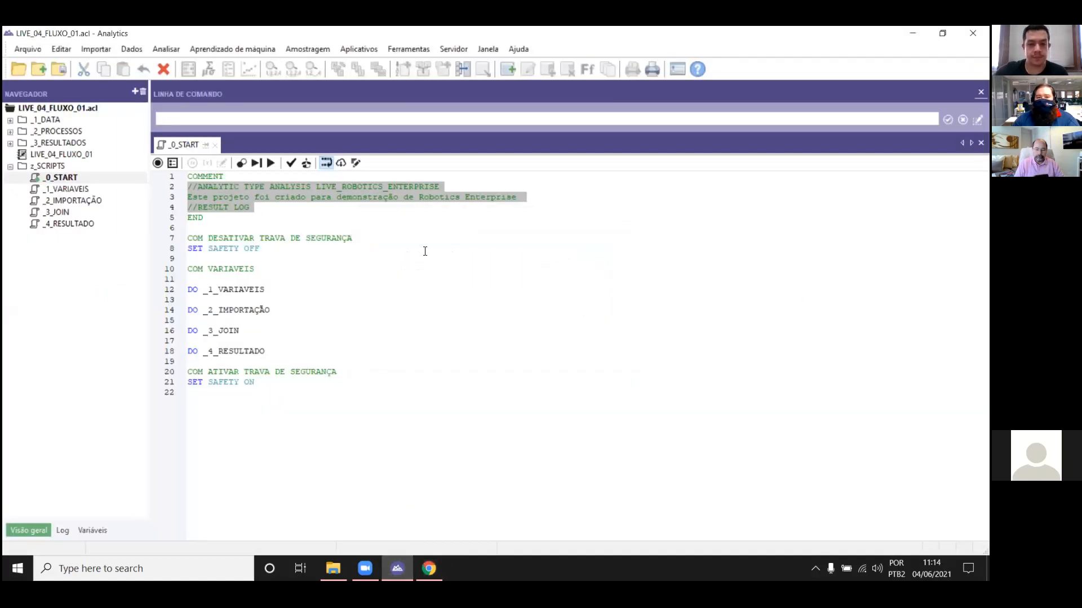
click(362, 258)
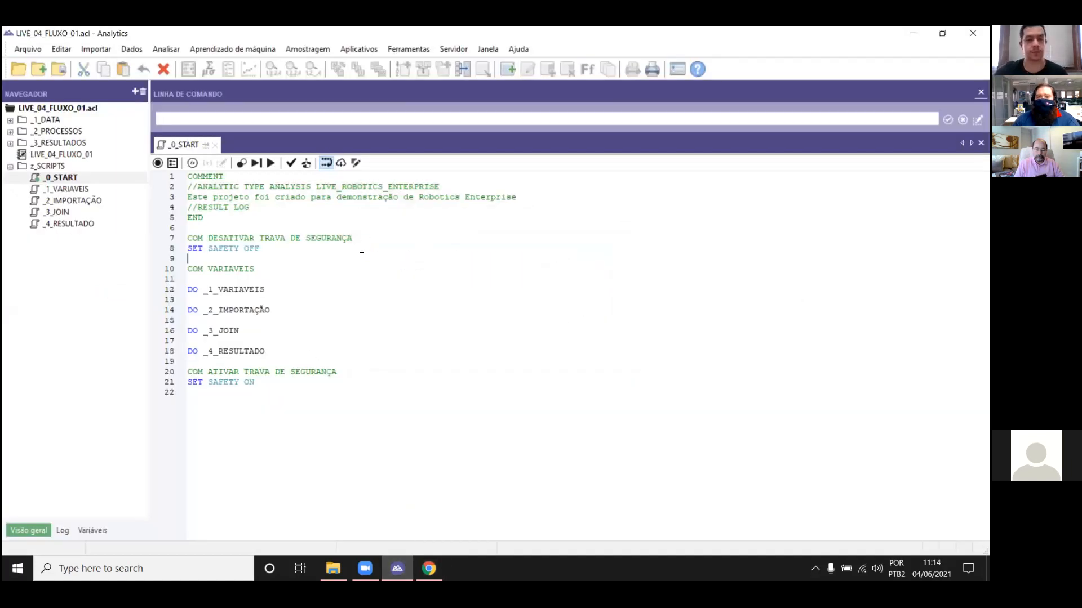
Step: Close the _0_START script and its project, and open the Live_Fluxo_01 project from Desktop > LIVE 04_06 > PROJETO
click(209, 145)
click(973, 33)
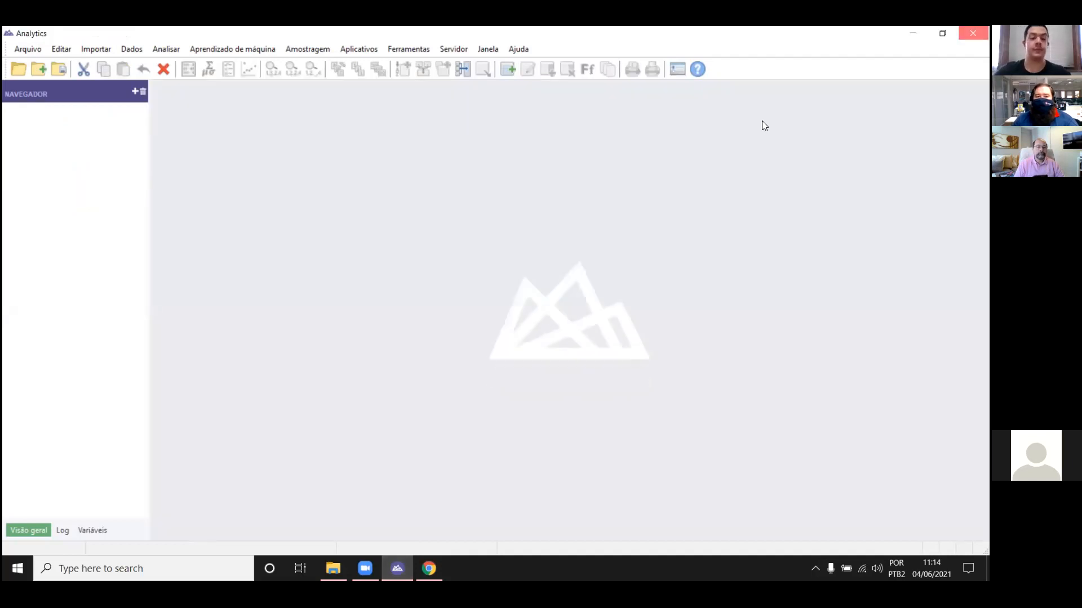
click(333, 568)
double_click(191, 128)
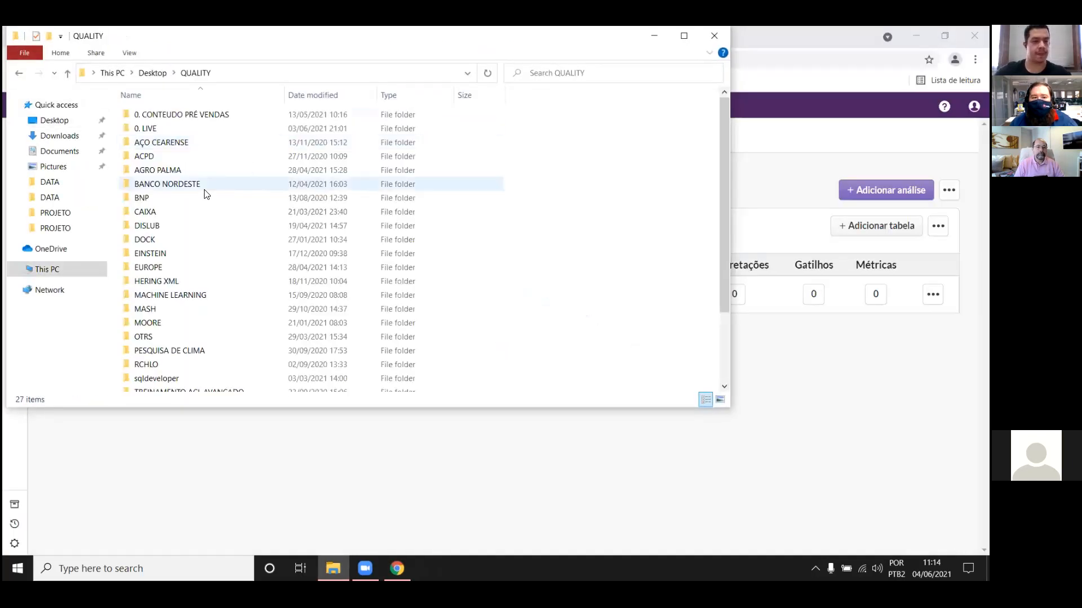
click(54, 120)
double_click(207, 115)
double_click(200, 128)
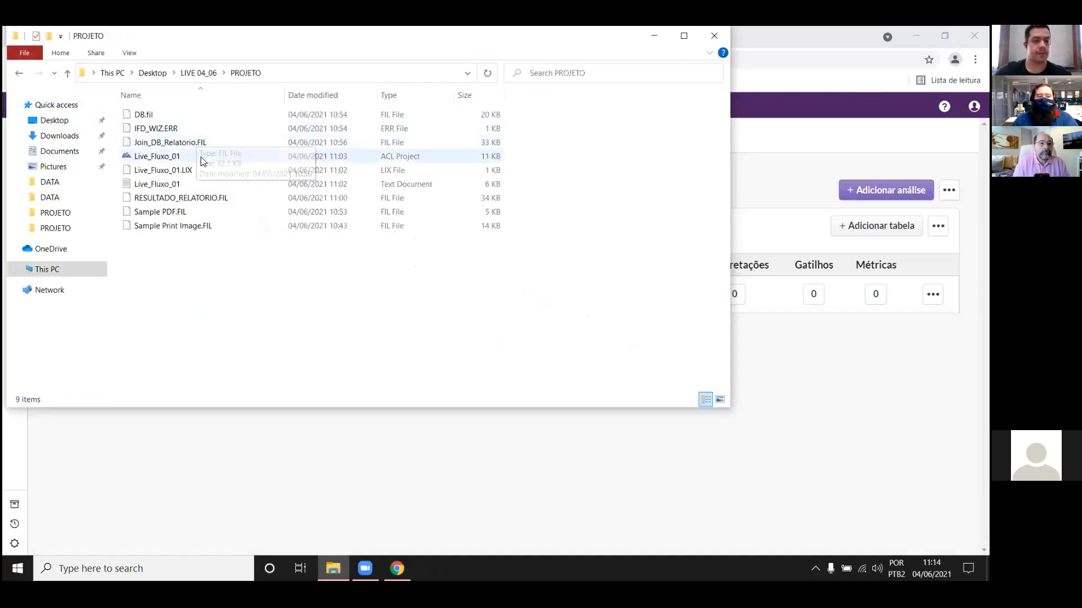
click(203, 157)
double_click(206, 152)
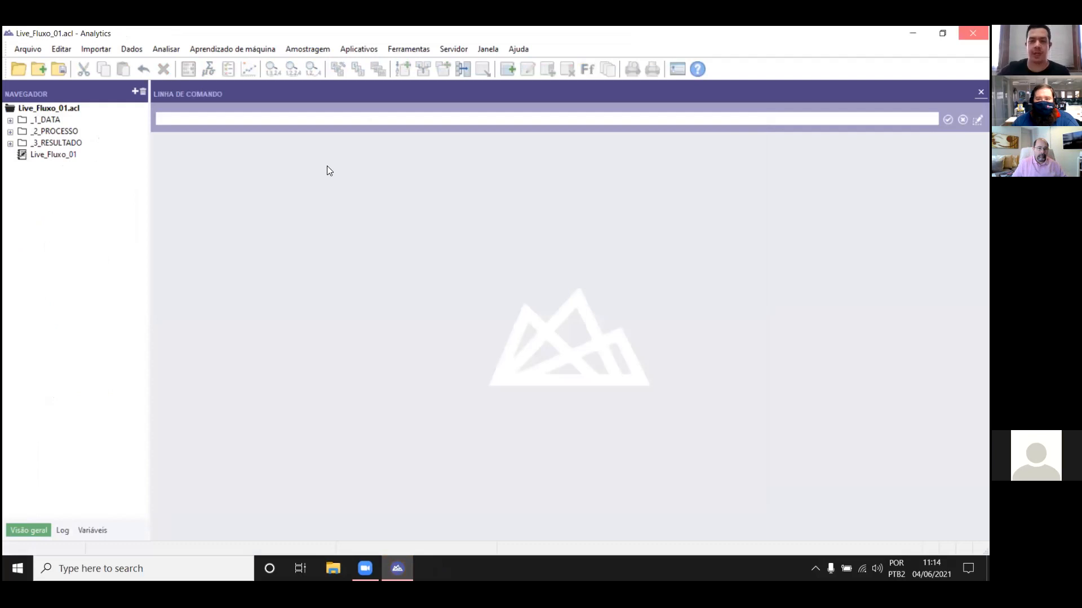
Step: Copy the full IMPORT PRINT command for Sample_Print_Image from the 10:35:53 session in the project log
click(63, 529)
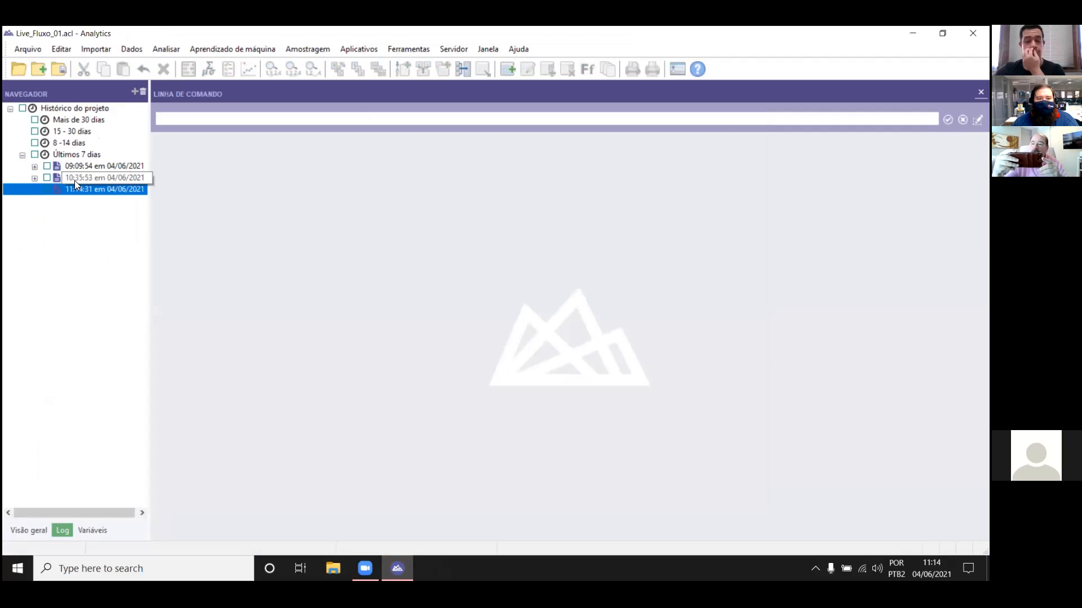
click(35, 178)
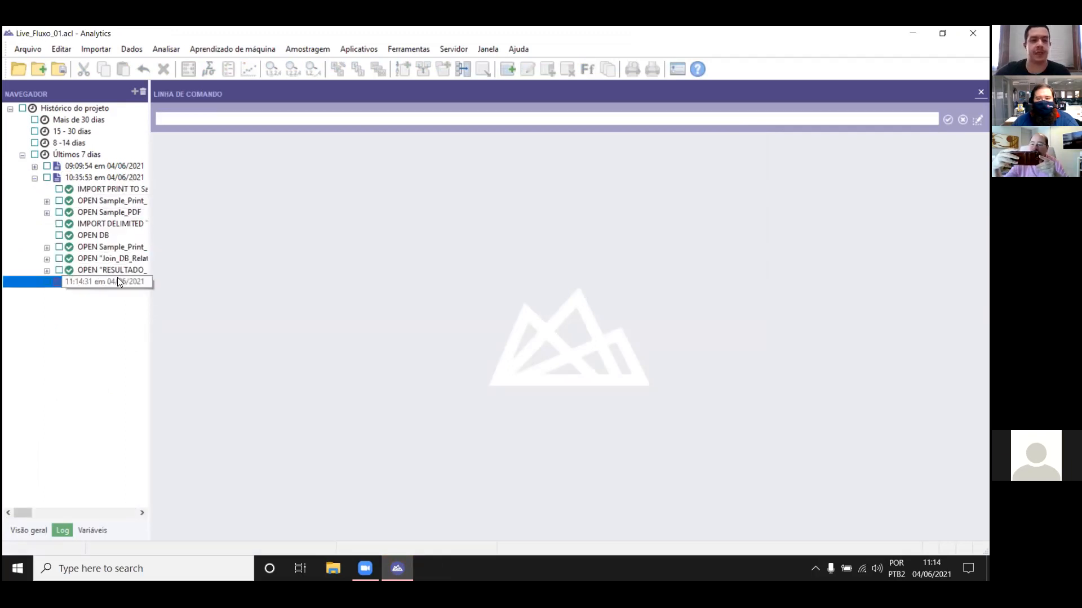
click(90, 184)
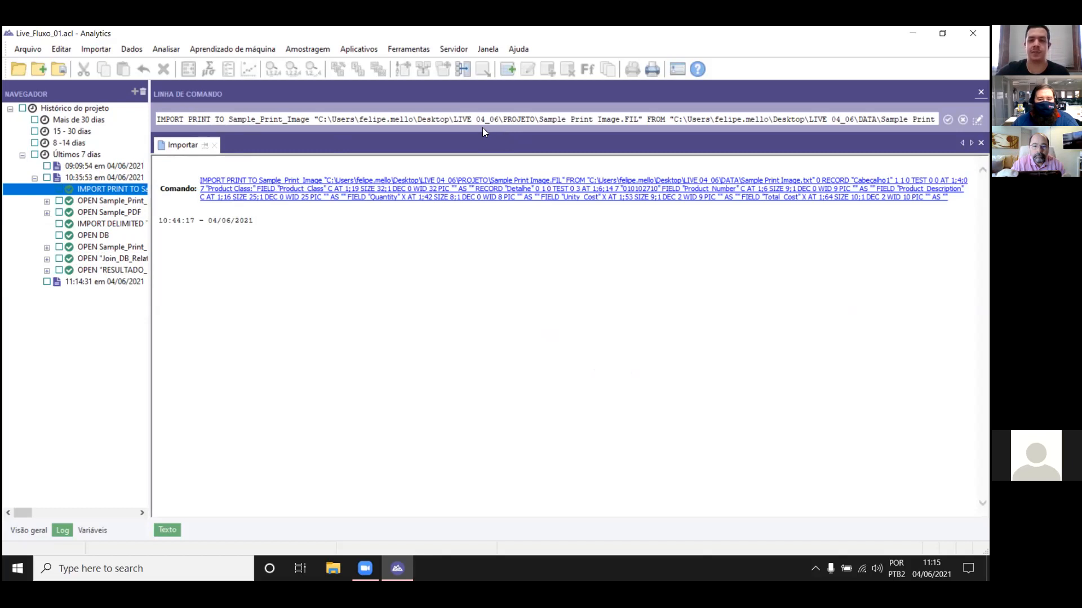
click(442, 120)
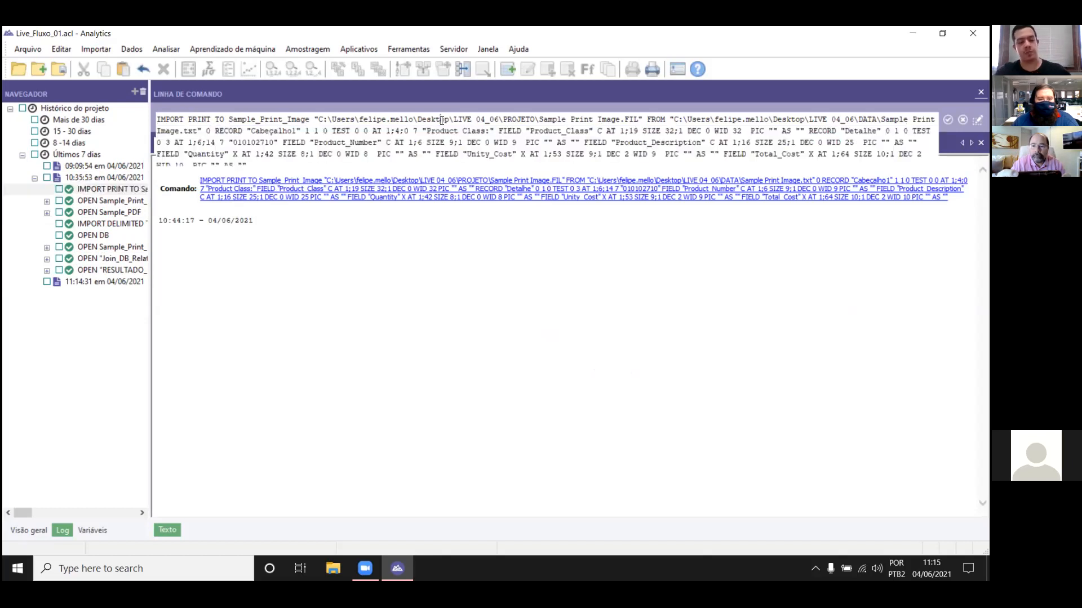
key(ctrl+a)
key(Return)
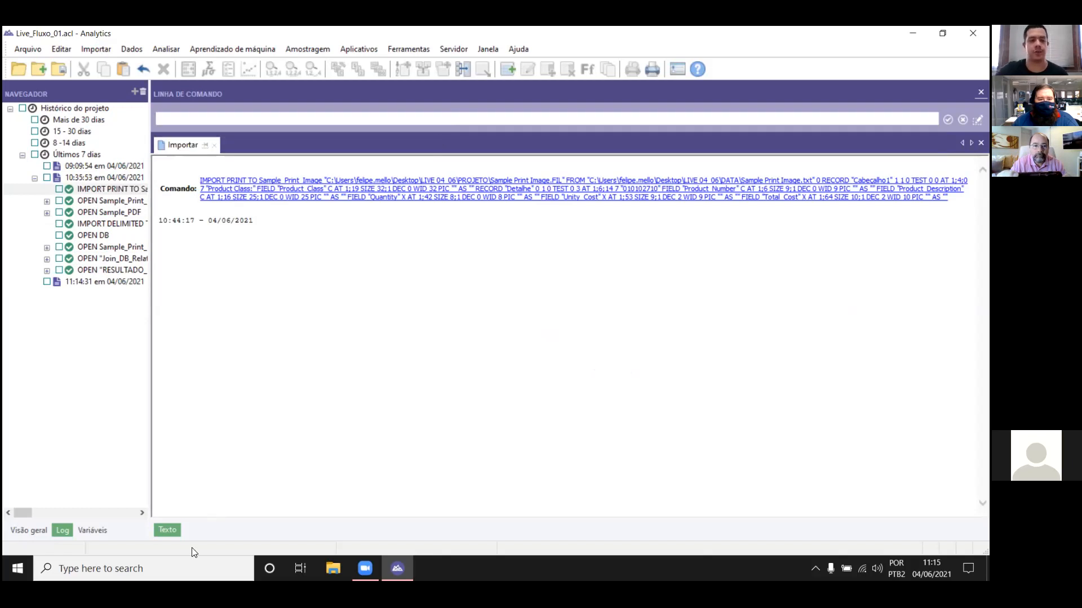
Step: Create a folder named z_SCRIPTS at the root of the Live_Fluxo_01 project
click(29, 531)
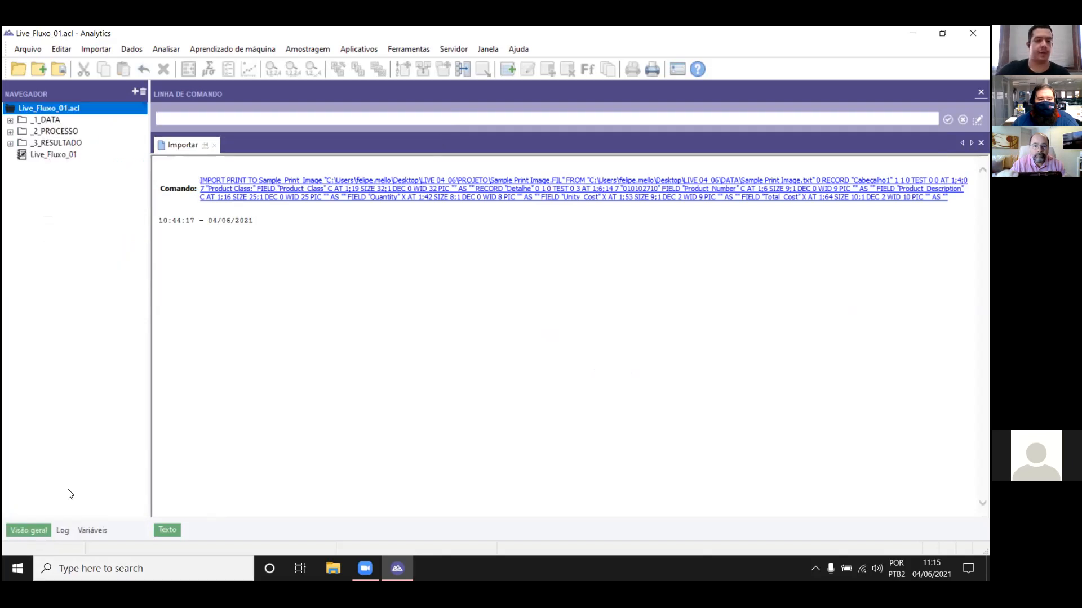
right_click(49, 110)
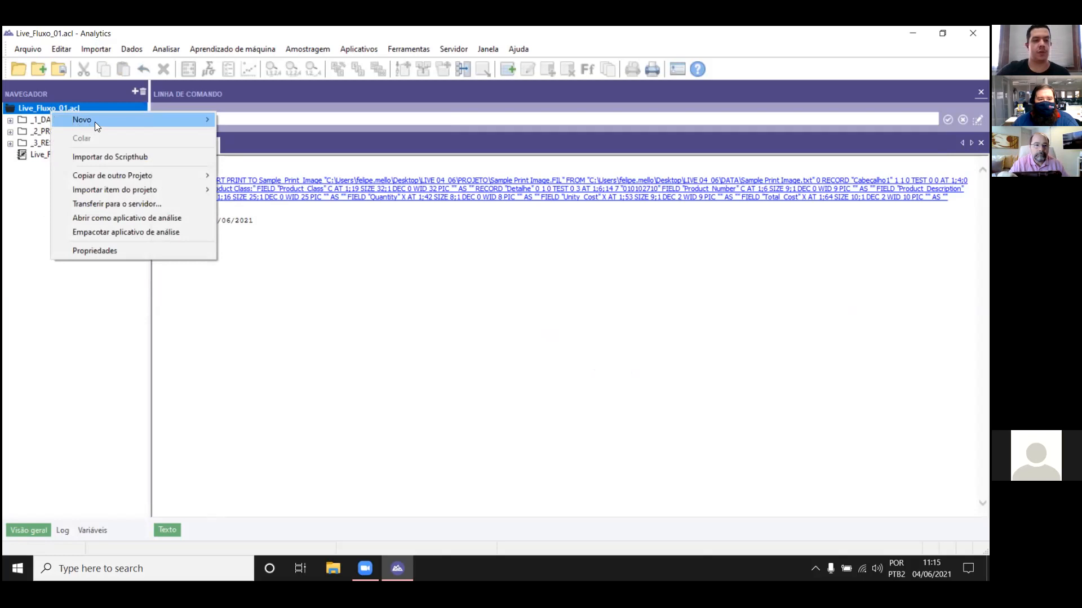
mouse_move(95, 120)
click(275, 162)
text(SCI)
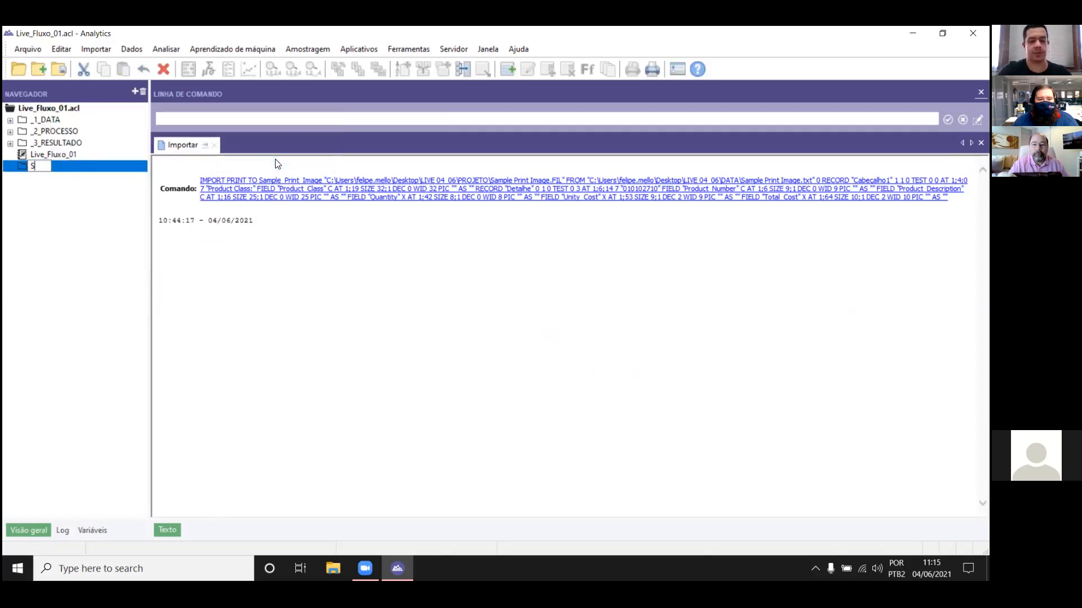
key(BackSpace)
key(BackSpace)
key(BackSpace)
text(z_SCRIPTs)
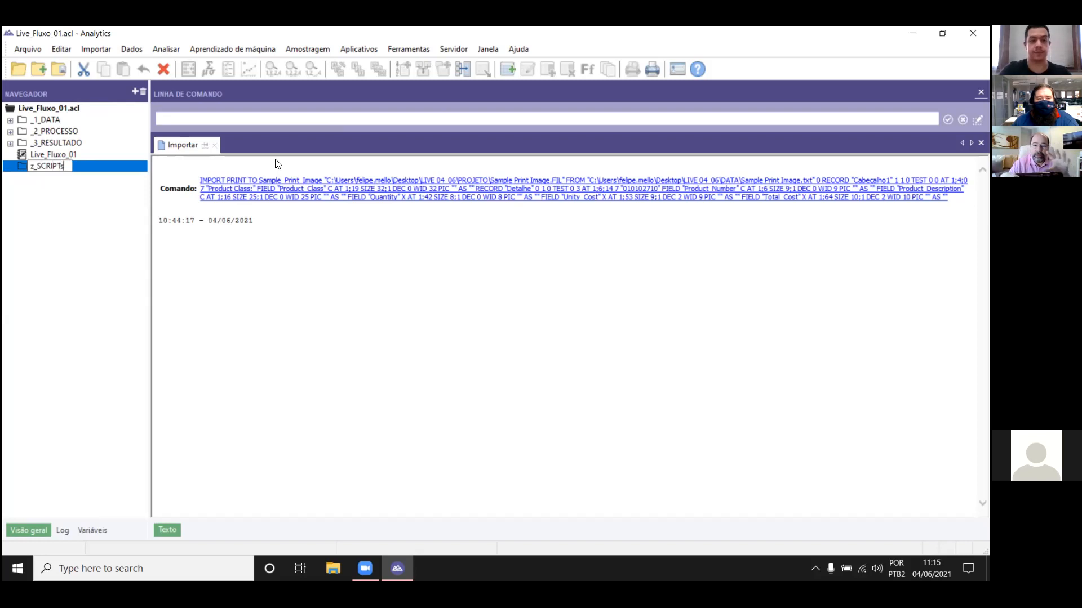
key(BackSpace)
text(S)
key(Return)
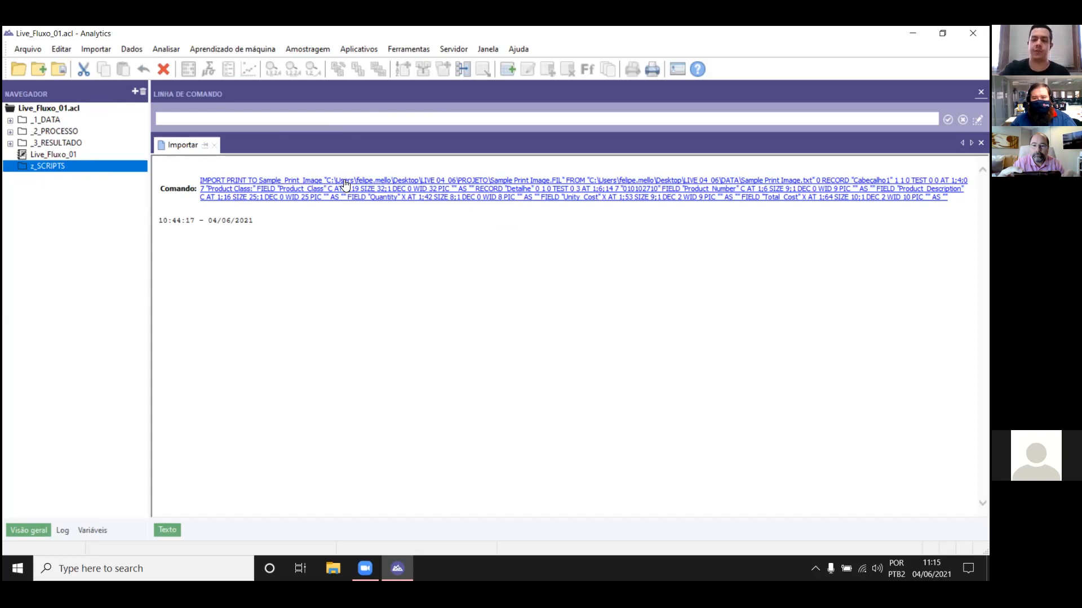
Step: Create a script in the z_SCRIPTS folder, paste the copied IMPORT PRINT command into it and save it
right_click(51, 171)
mouse_move(95, 182)
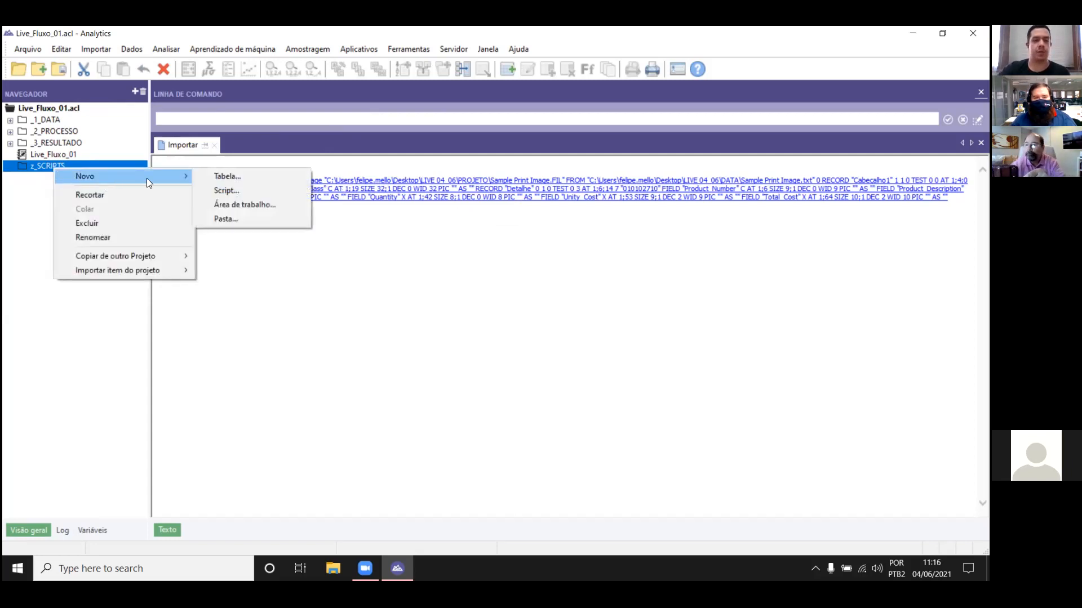
click(232, 192)
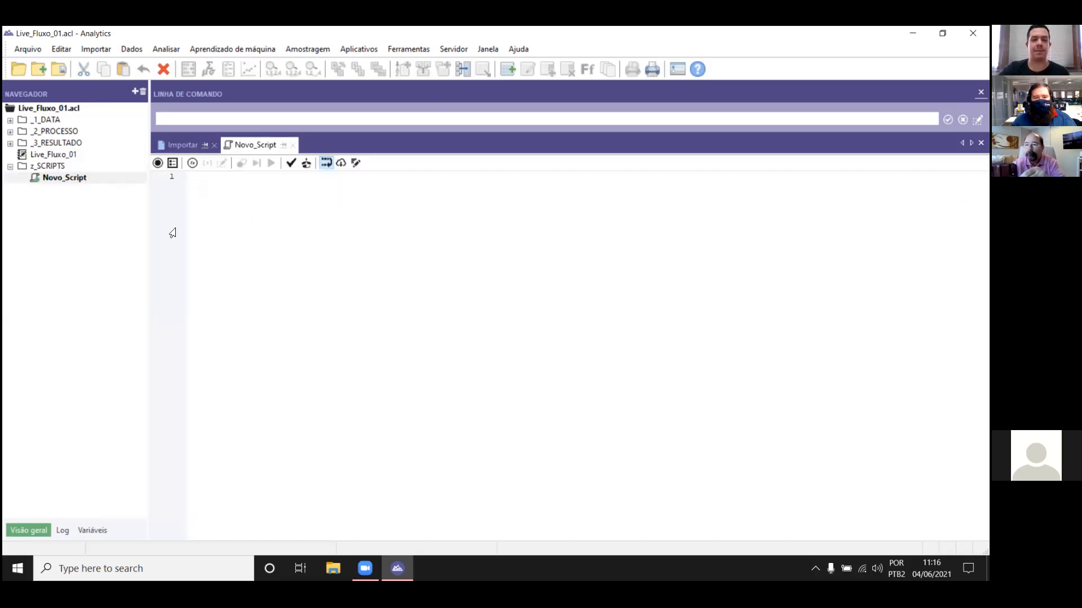
text(IMPORT PRINT TO Sample_Print_Image "C:\Users\felipe.mello\Desktop\LIVE 04_06\PROJETO\Sample Print Image.FIL" FROM "C:\Users\felipe.mello\Desktop\LIVE 04_06\DATA\Sample Print Image.txt" 0 RECORD "Cabeçalhol" 1 1 0 TEST 0 0 AT 1;4;0 7 "Product Class:" FIELD "Product_Class" C AT 1;19 SIZE 32;1 DEC 0 WID 32  PIC "" AS "" RECORD "Detalhe" 0 1 0 TEST 0 3 AT 1;6;14 7 "010102710" FIELD "Product_Number" C AT 1;6 SIZE 9;1 DEC 0 WID 9  PIC "" AS "" FIELD "Product_Description" C AT 1;16 SIZE 25;1 DEC 0 WID 25  PIC "" AS "" FIELD "Quantity" X AT 1;42 SIZE 8;1 DEC 0 WID 8  PIC "" AS "" FIELD "Unity_Cost" X AT 1;53 SIZE 9;1 DEC 2 WID 9  PIC "" AS "" FIELD "Total_Cost" X AT 1;64 SIZE 10;1 DEC 2 WID 10  PIC "" AS "")
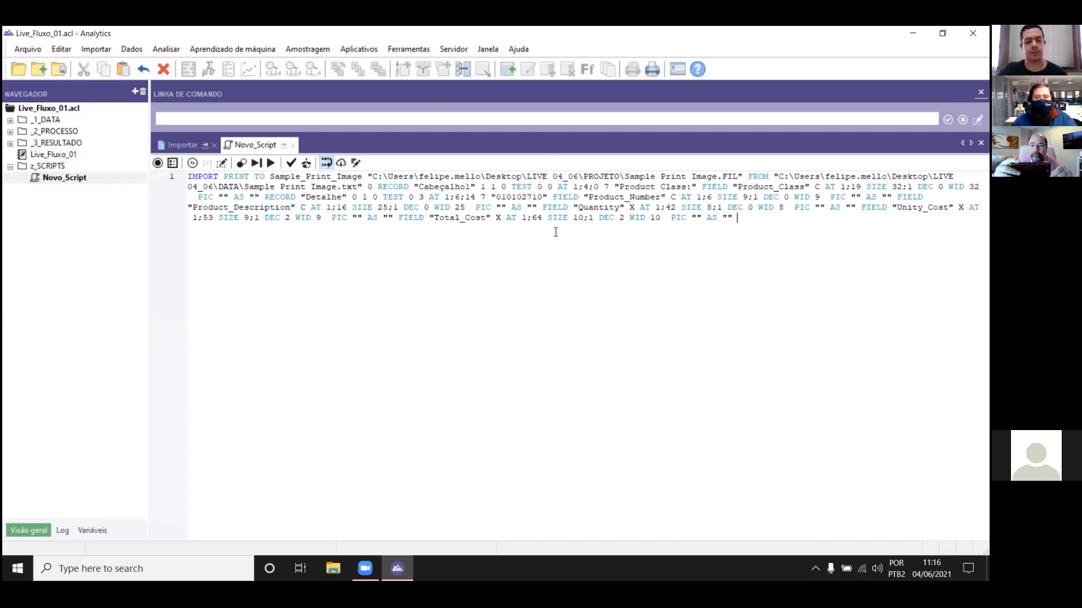
key(ctrl+F4)
key(Return)
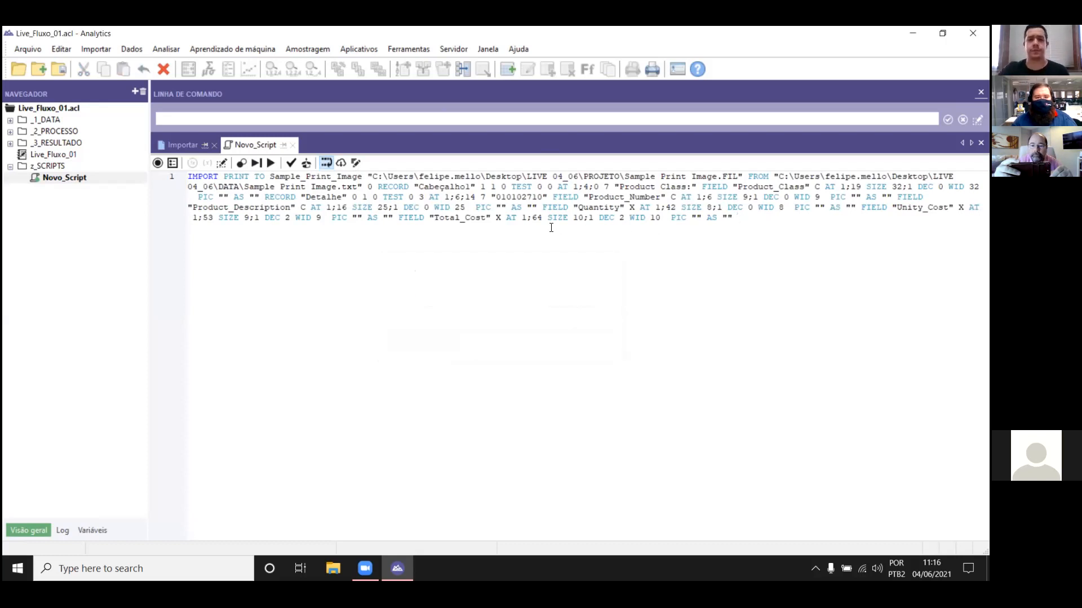
Step: Copy the Sample_PDF IMPORT PDF command from the log and paste it into Novo_Script, separated by a blank line
click(64, 531)
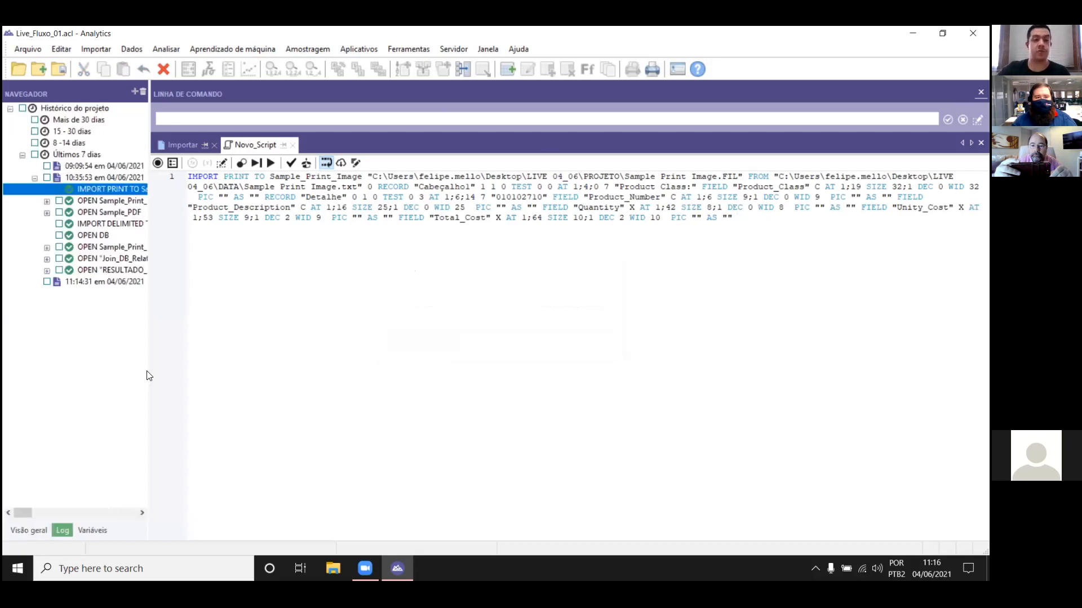
click(47, 201)
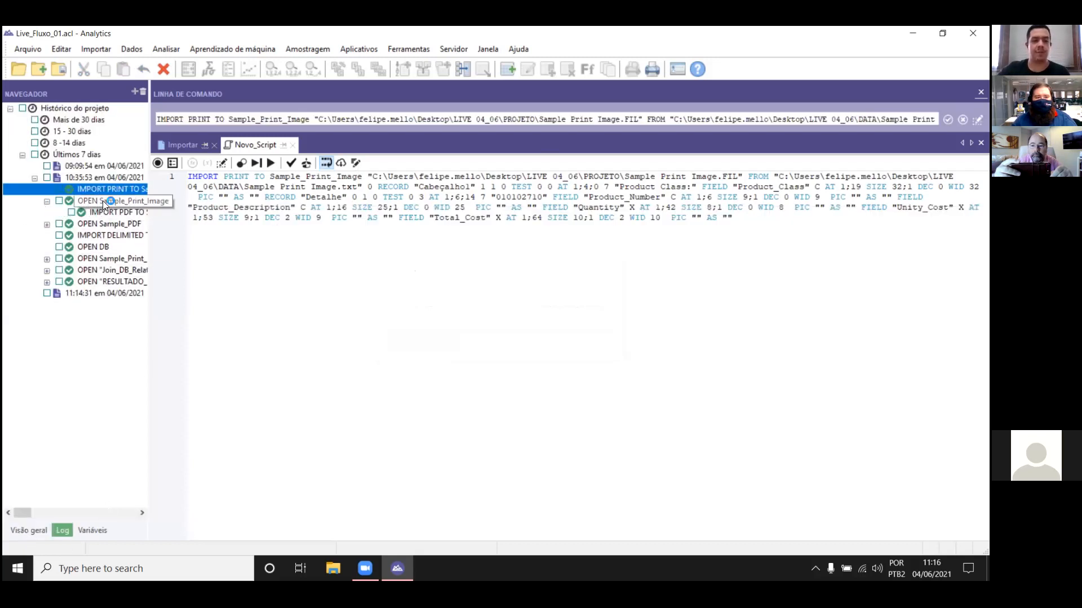
double_click(102, 200)
click(46, 201)
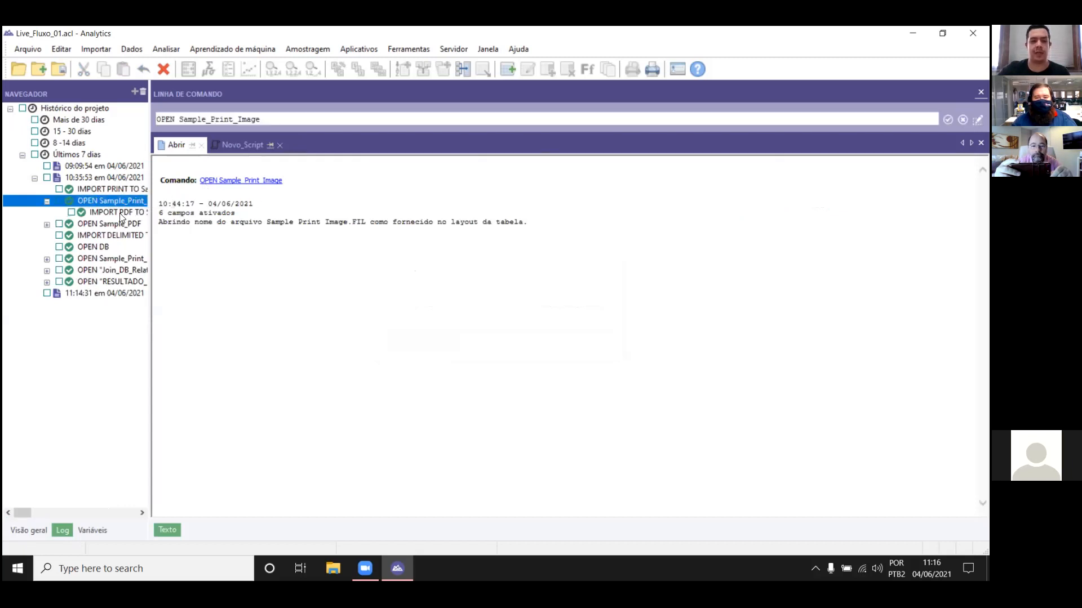
double_click(119, 213)
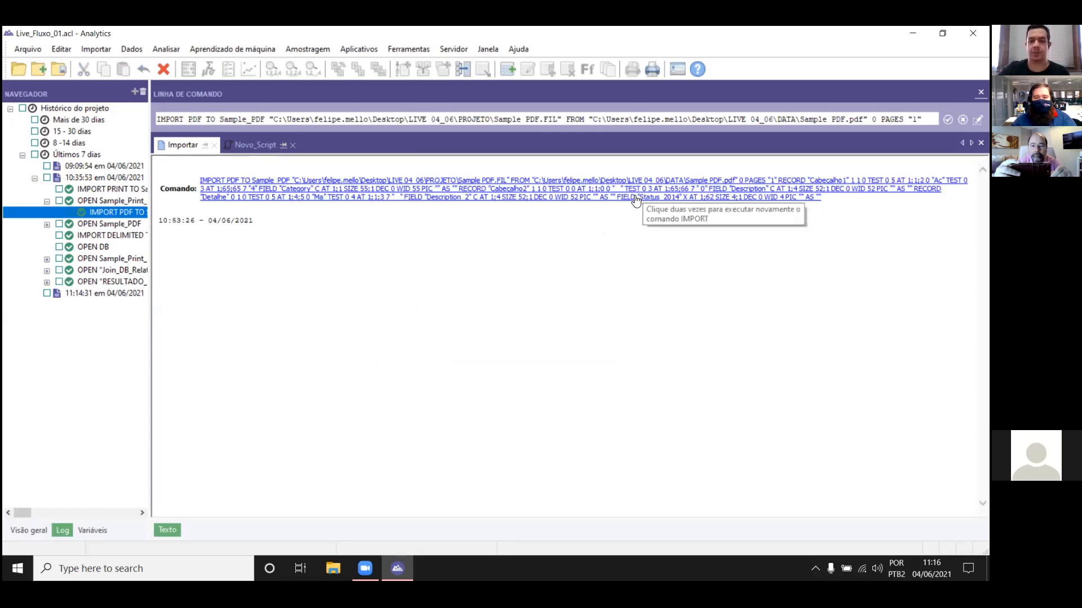
double_click(674, 187)
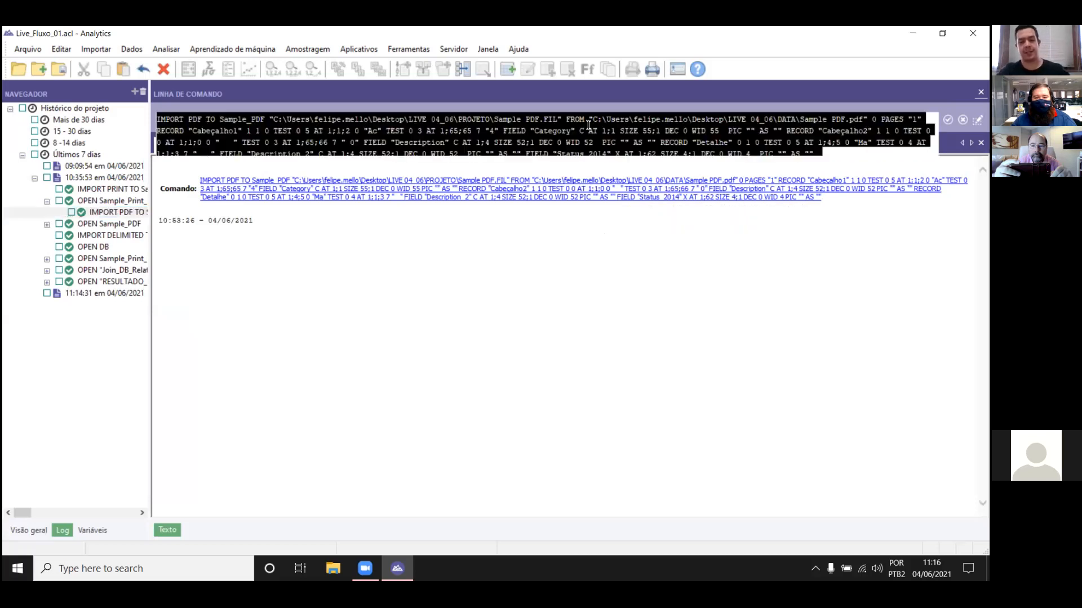
click(253, 144)
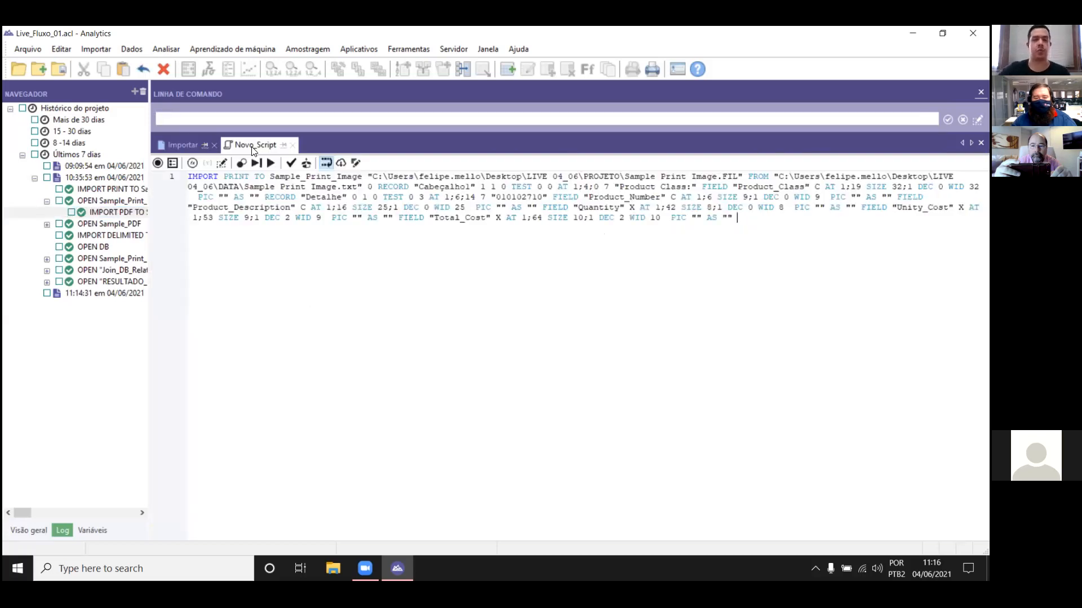
key(Return)
key(Return)
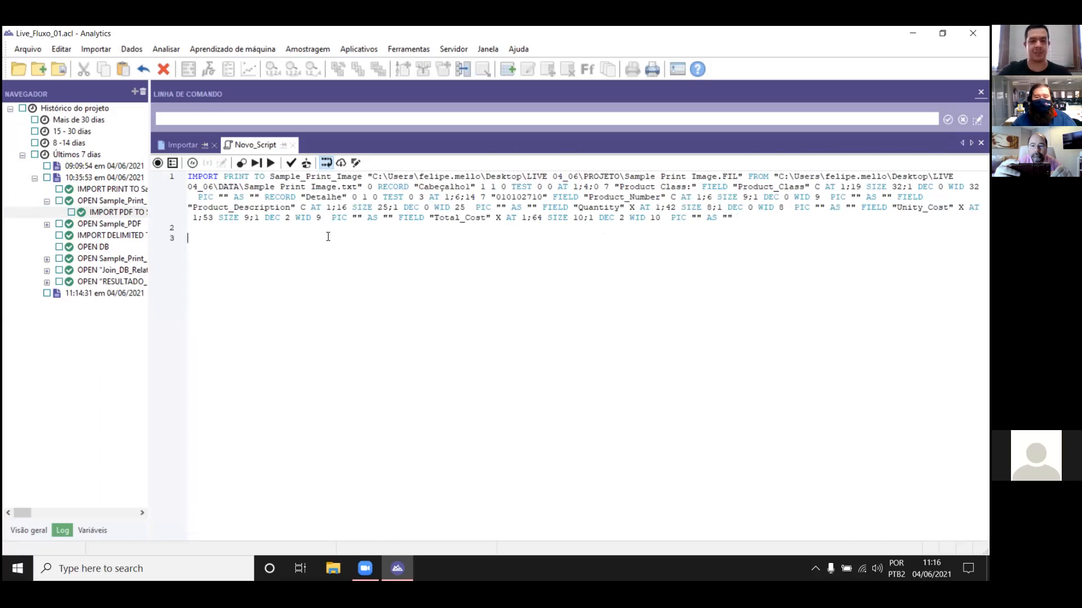
key(ctrl+v)
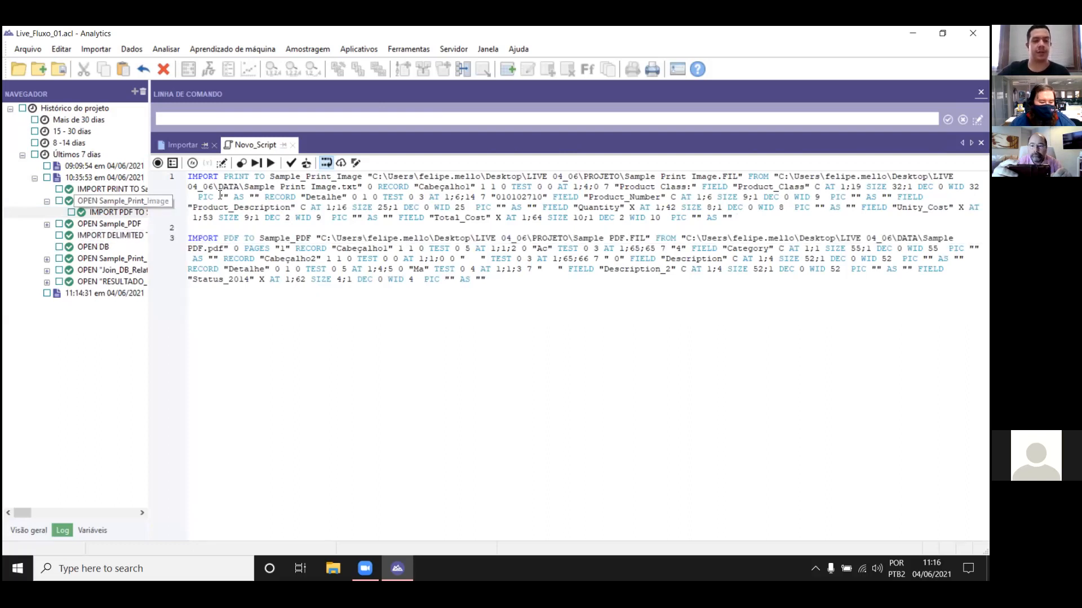
Step: Copy the IMPORT DELIMITED command for DB from the log, paste it on line 5 of Novo_Script and save the script
click(127, 235)
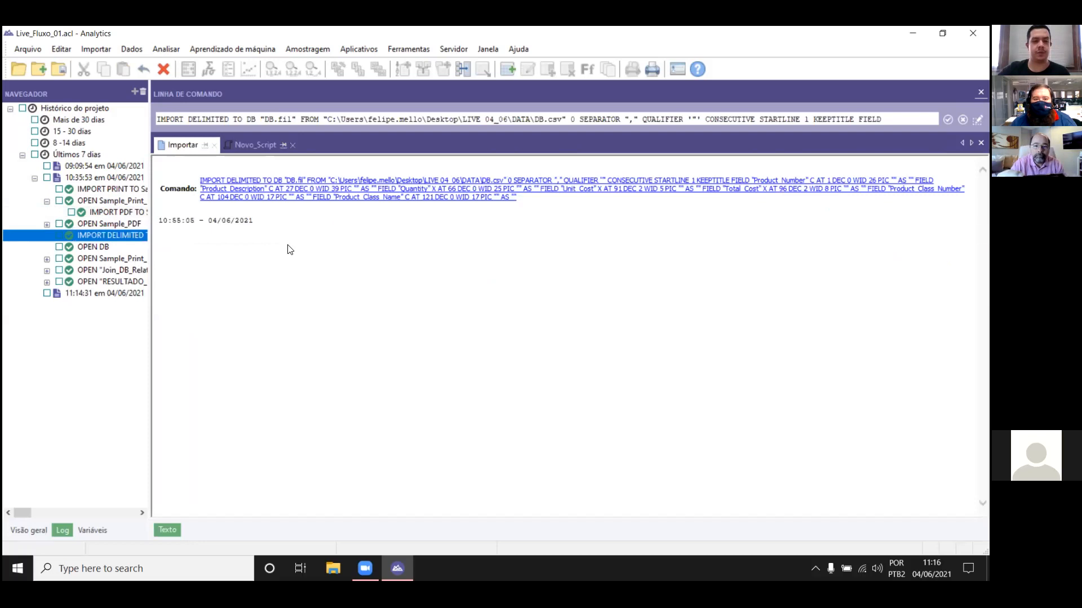
click(385, 116)
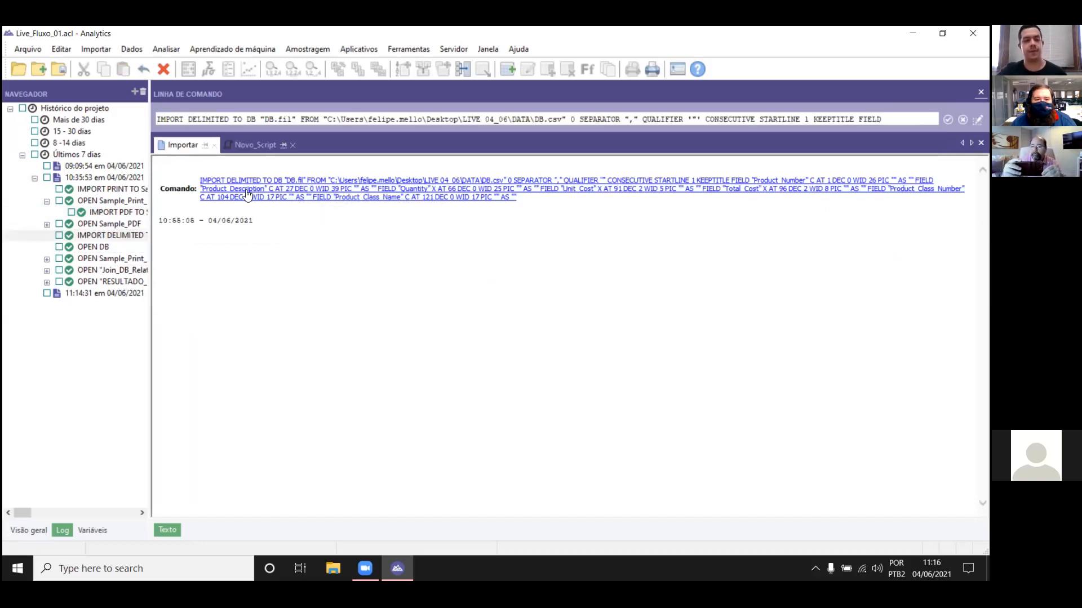
click(247, 146)
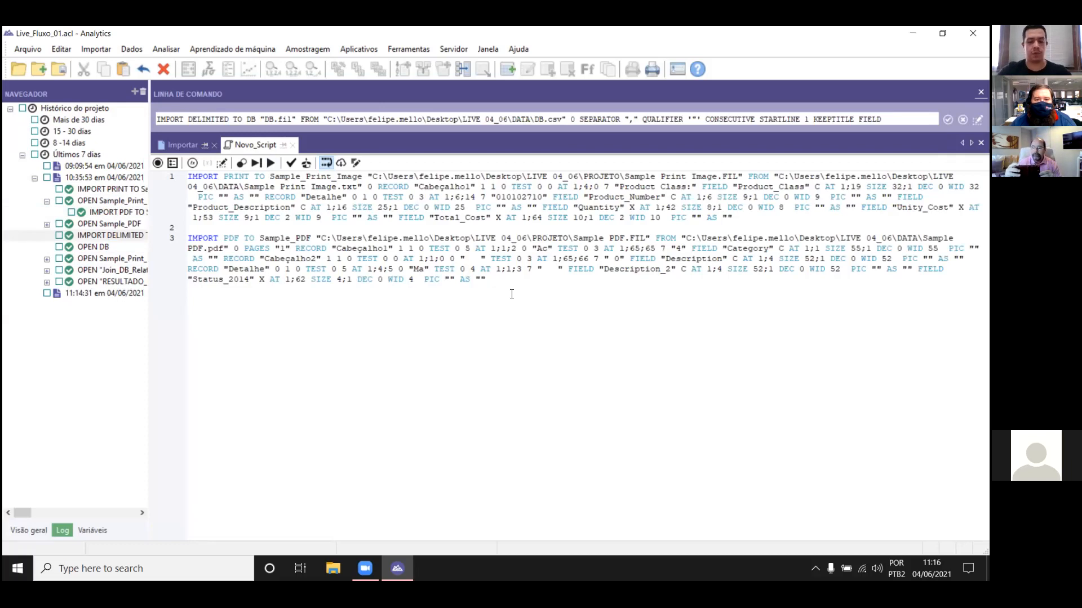
text(IMPORT DELIMITED TO DB "DB.fil" FROM "C:\Users\felipe.mello\Desktop\LIVE 04_06\DATA\DB.csv" 0 SEPARATOR "," QUALIFIER '"' CONSECUTIVE STARTLINE 1 KEEPTITLE FIELD "Product_Number" C AT 1 DEC 0 WID 26 PIC "" AS "" FIELD "Product_Description" C AT 27 DEC 0 WID 39 PIC "" AS "" FIELD "Quantity" X AT 66 DEC 0 WID 25 PIC "" AS "" FIELD "Unit_Cost" X AT 91 DEC 2 WID 5 PIC "" AS "" FIELD "Total_Cost" X AT 96 DEC 2 WID 8 PIC "" AS "" FIELD "Product_Class_Number" C AT 104 DEC 0 WID 17 PIC "" AS "" FIELD "Product_Class_Name" C AT 121 DEC 0 WID 17 PIC "" AS "")
key(ctrl+s)
key(Return)
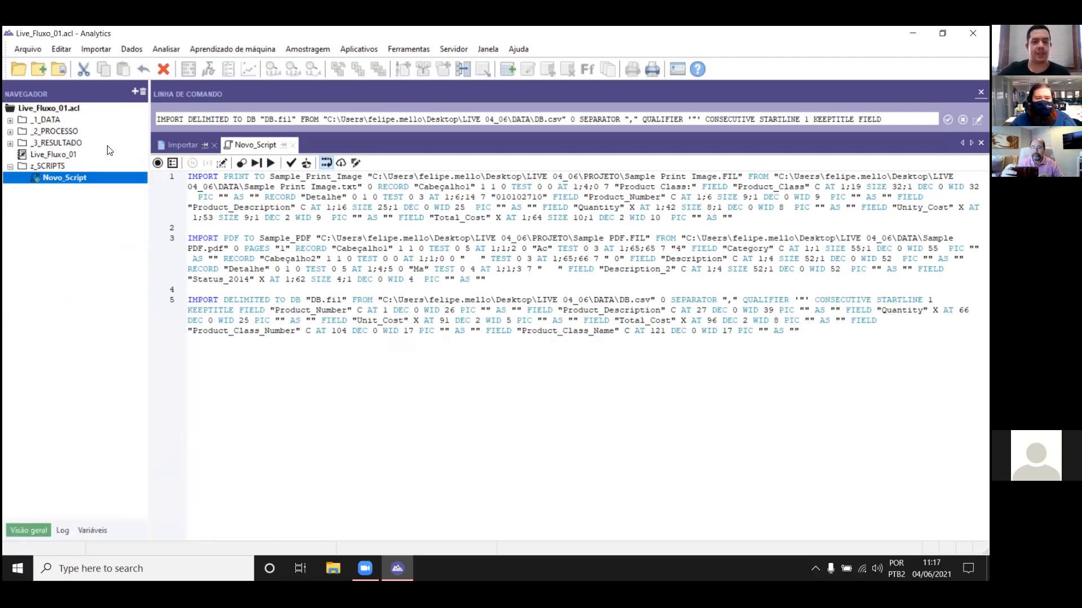
Step: Run Novo_Script and overwrite the existing Sample_Print_Image, Sample_PDF and DB tables and their data files
double_click(49, 120)
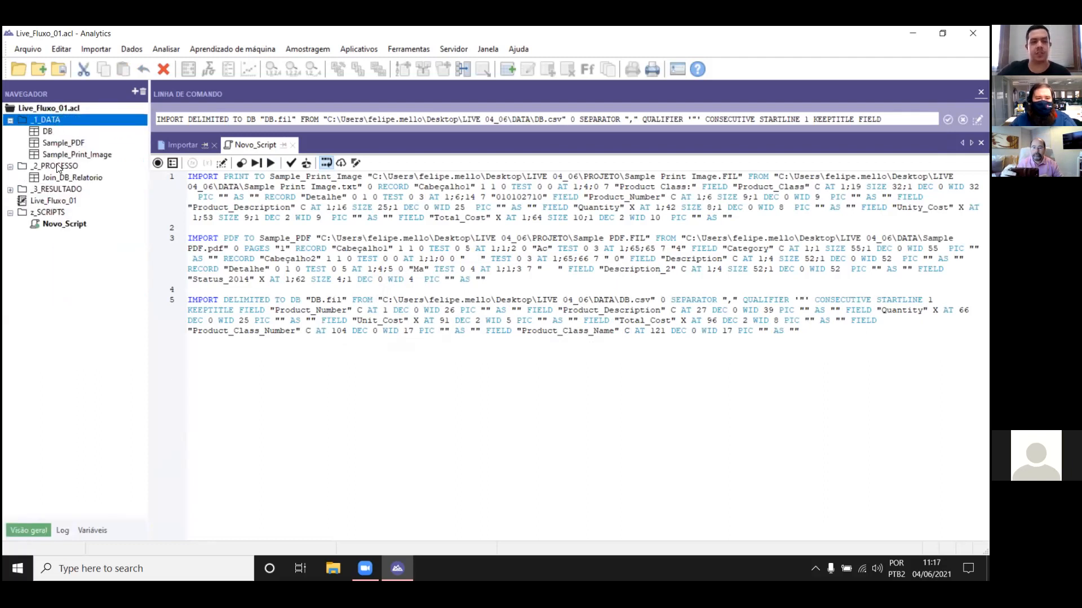
click(62, 167)
click(43, 119)
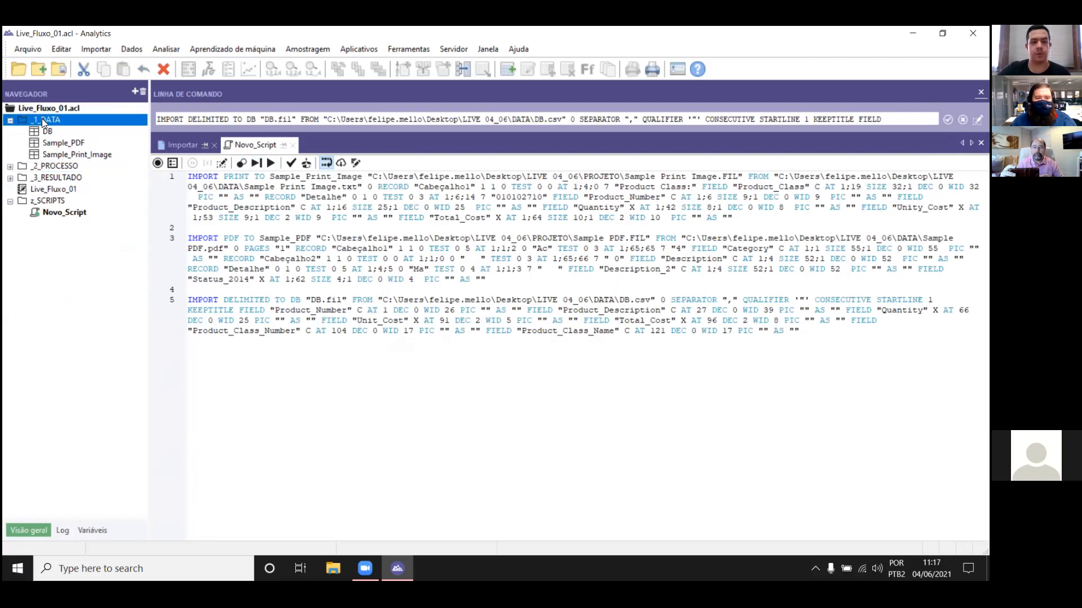
drag(198, 177, 260, 198)
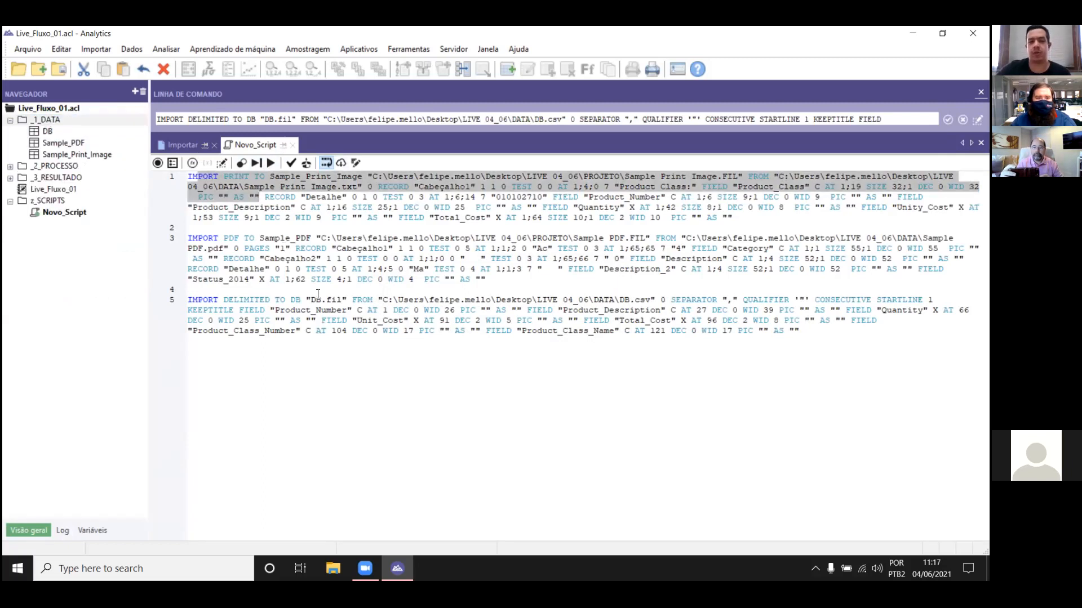
click(273, 161)
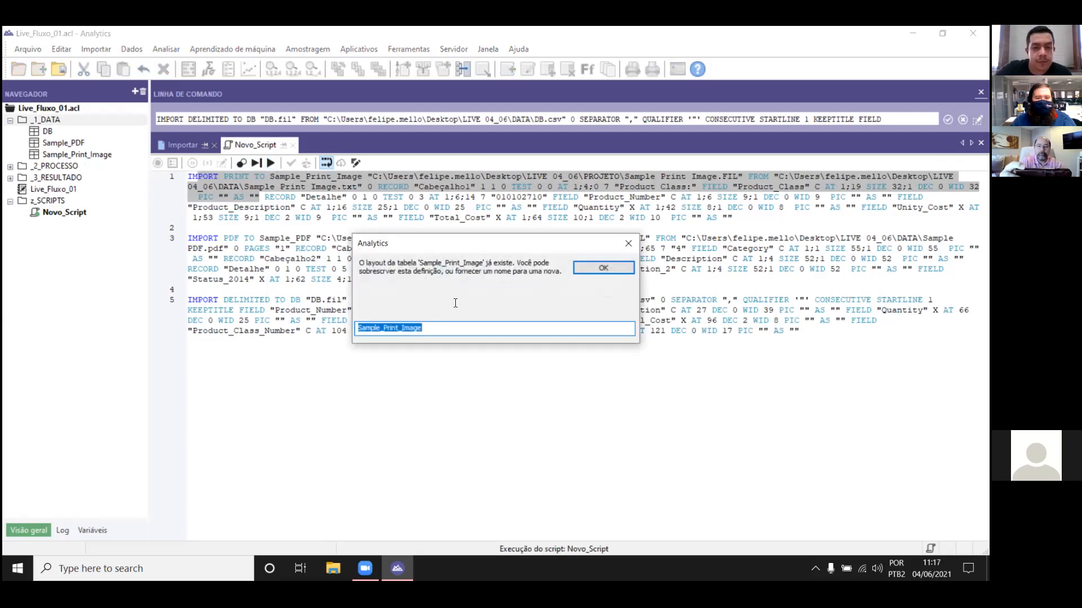
click(623, 270)
click(650, 255)
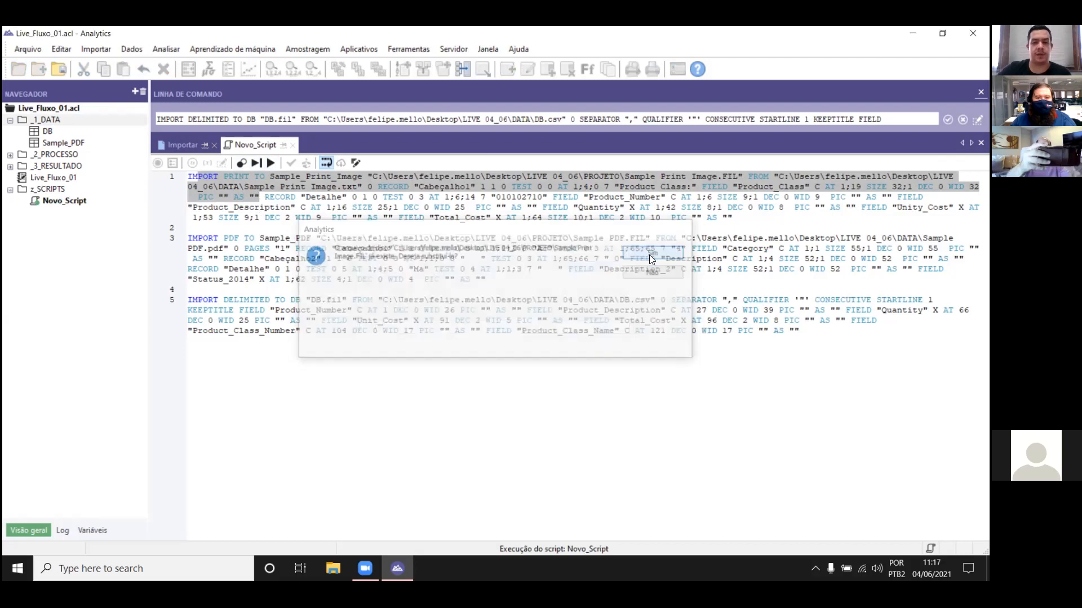
click(604, 269)
click(652, 253)
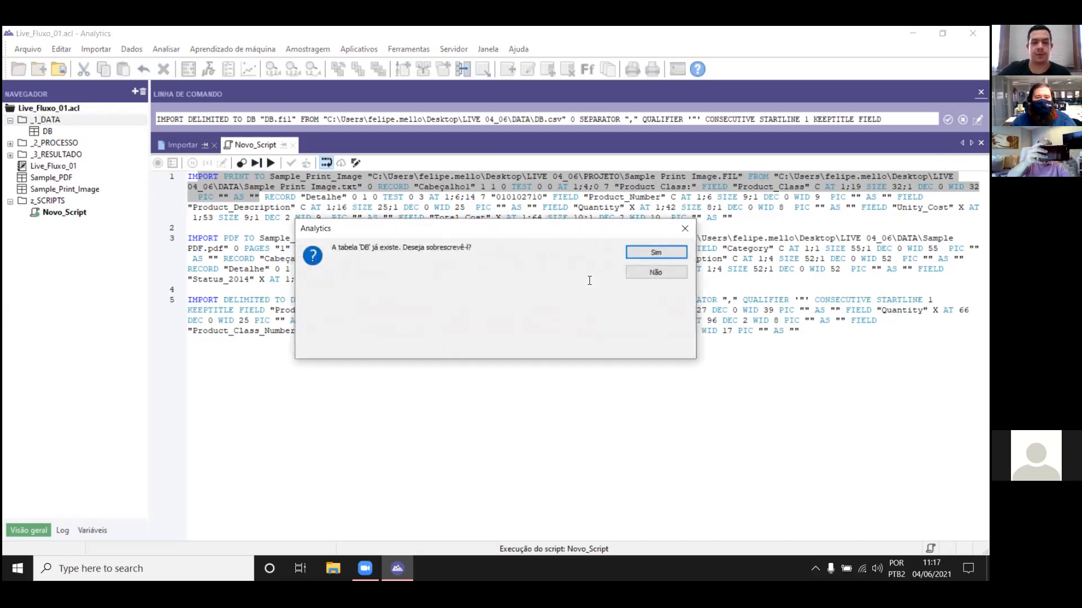
click(654, 253)
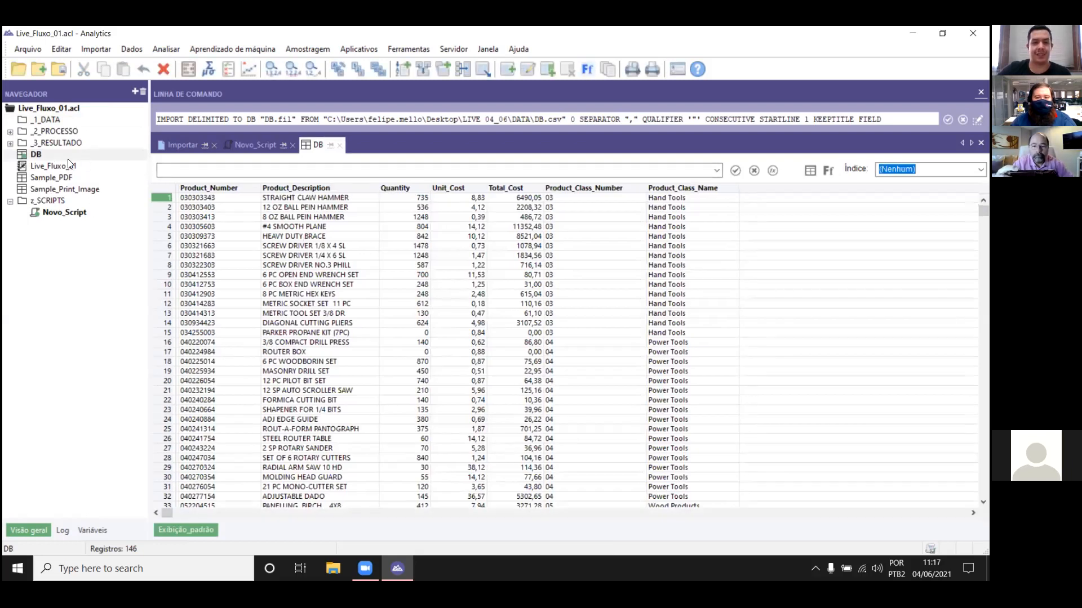
Step: Open the recreated Sample_PDF and Sample_Print_Image tables to check them, and move both plus DB into the _1_DATA folder
double_click(57, 178)
double_click(62, 190)
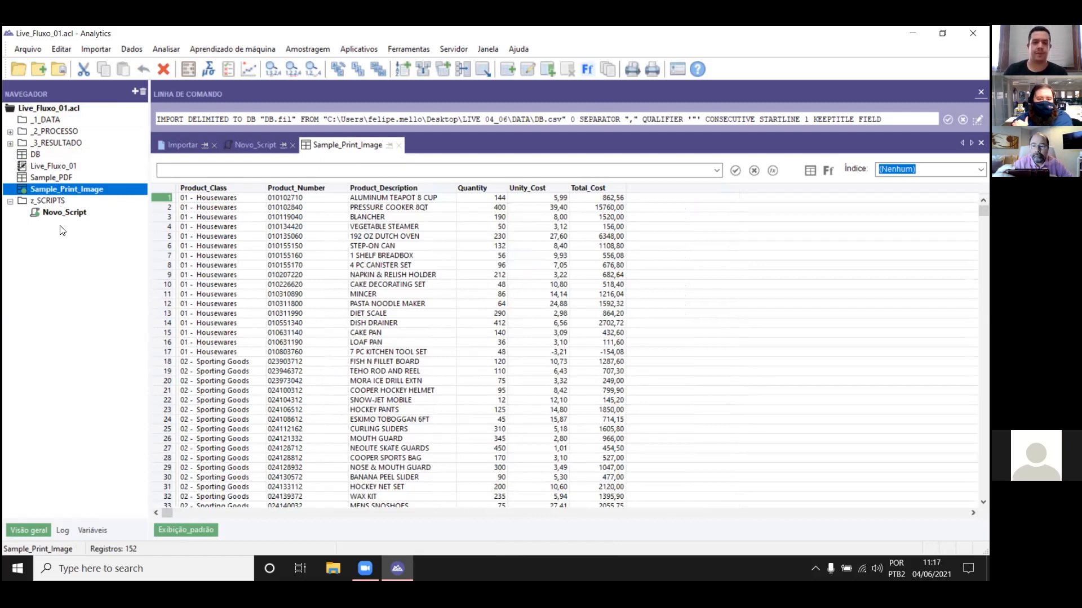
drag(21, 158, 56, 118)
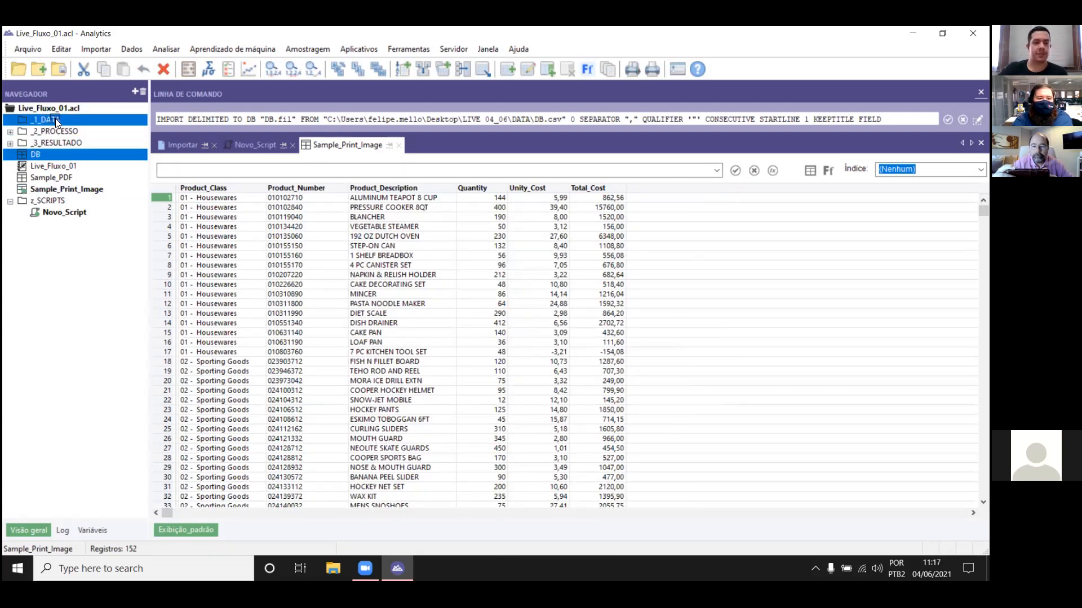
drag(55, 174, 51, 120)
drag(45, 191, 54, 123)
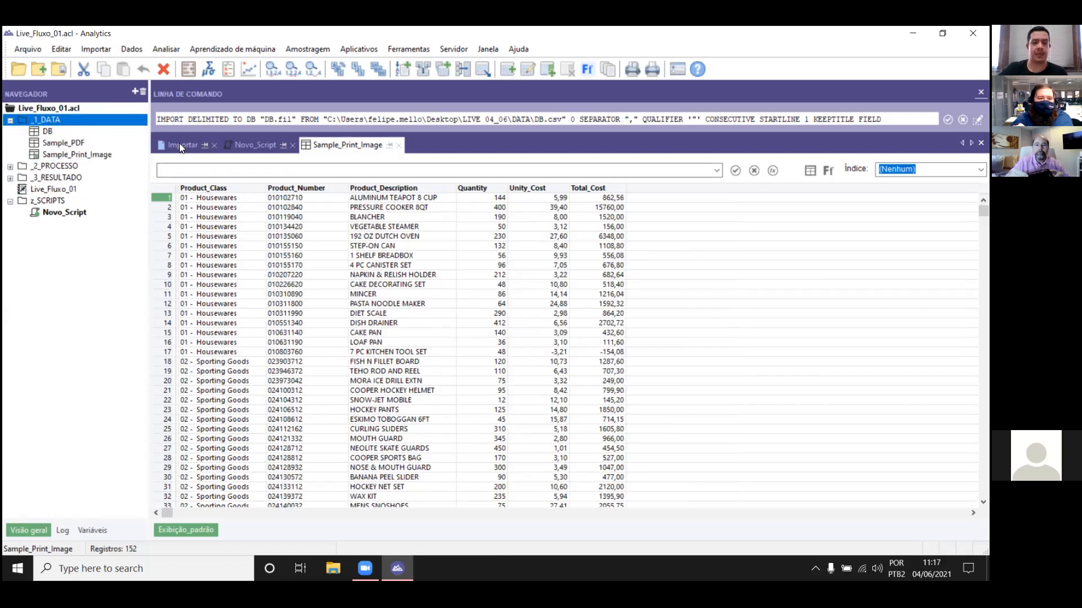
Step: Insert the command SET FOLDER /_1_DATA above the IMPORT commands in Novo_Script, separated by a blank line, and save the script
click(255, 146)
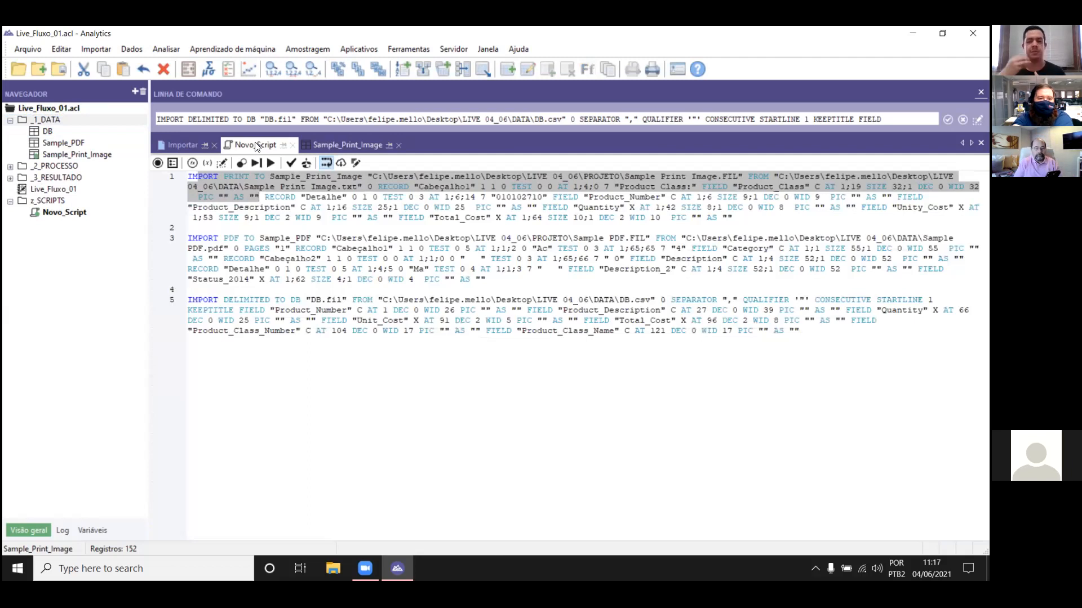
click(281, 245)
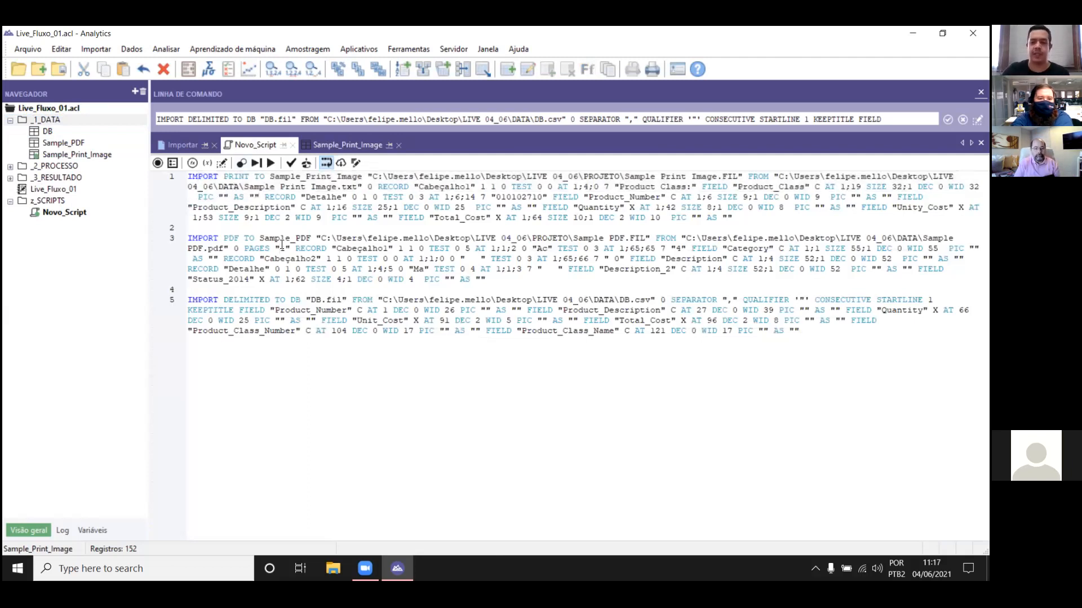
click(281, 247)
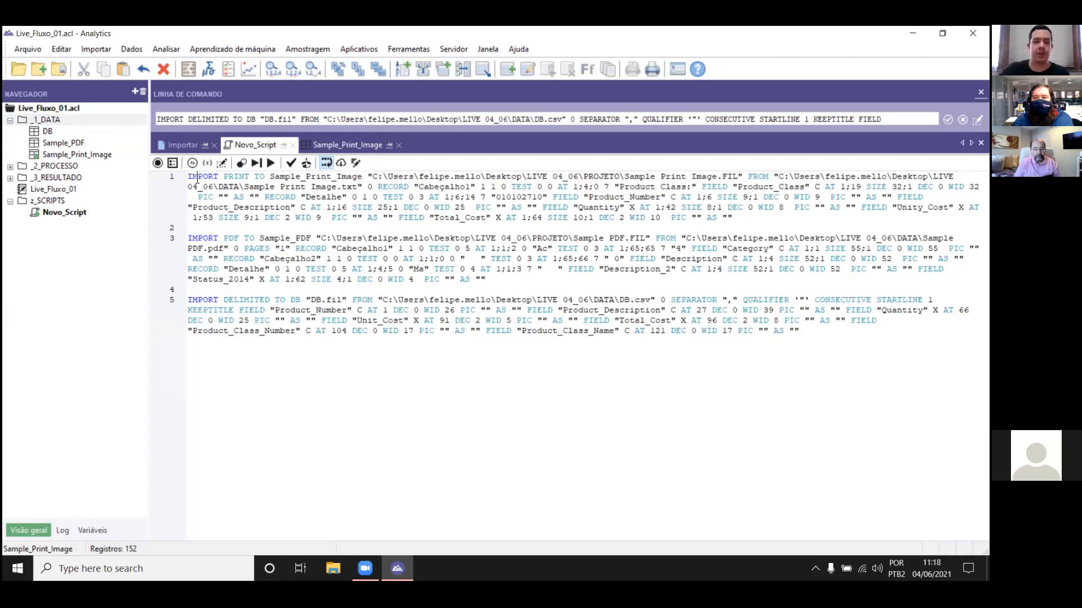
key(Return)
key(Return)
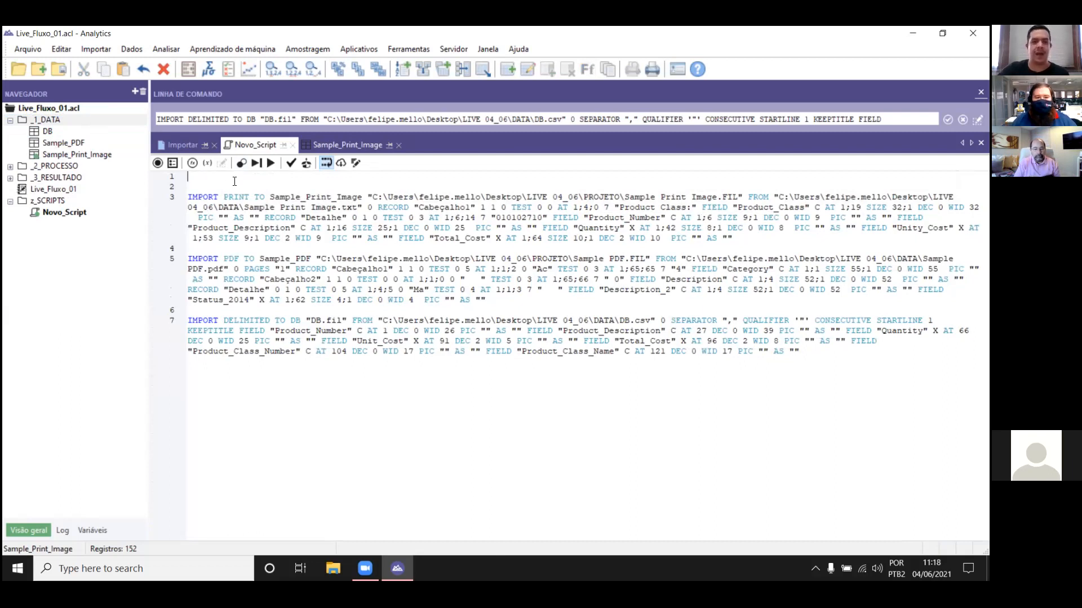
text(set)
key(Return)
key(Caps_Lock)
text(F)
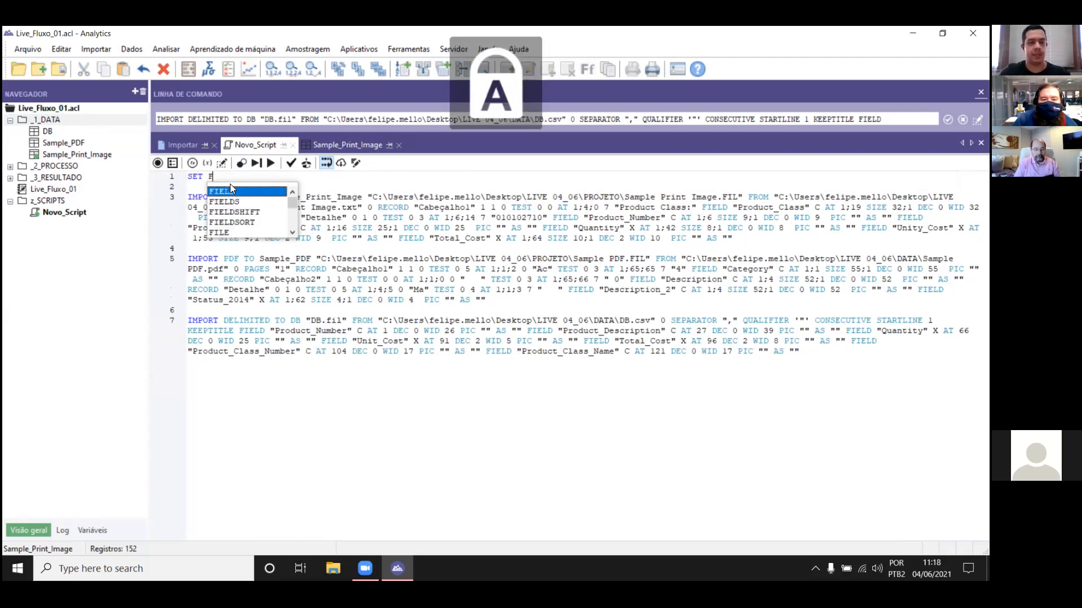
text(OLDER)
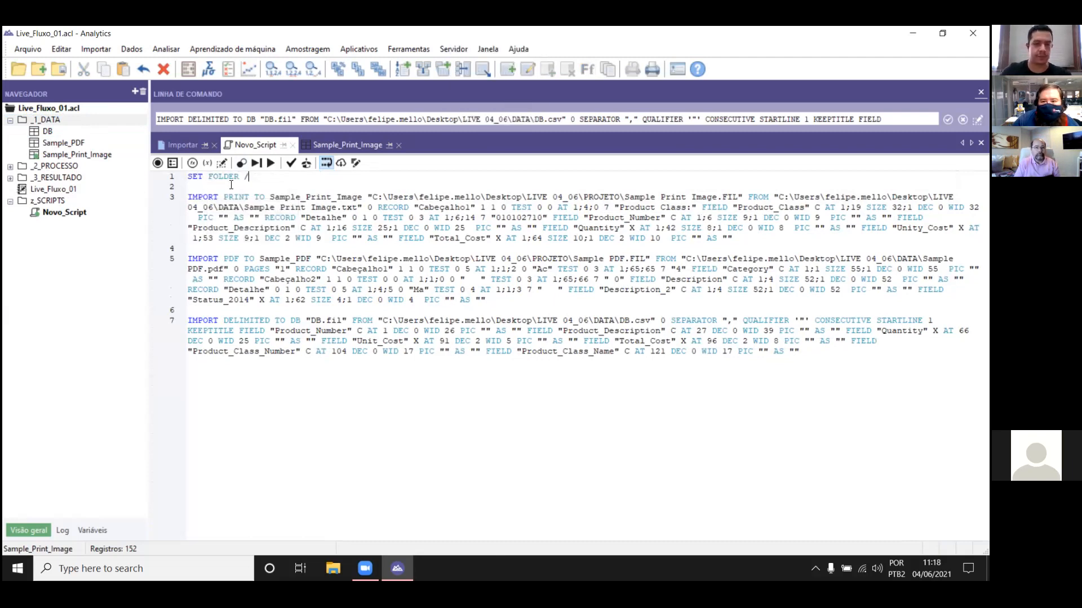
text( /_1_DATA)
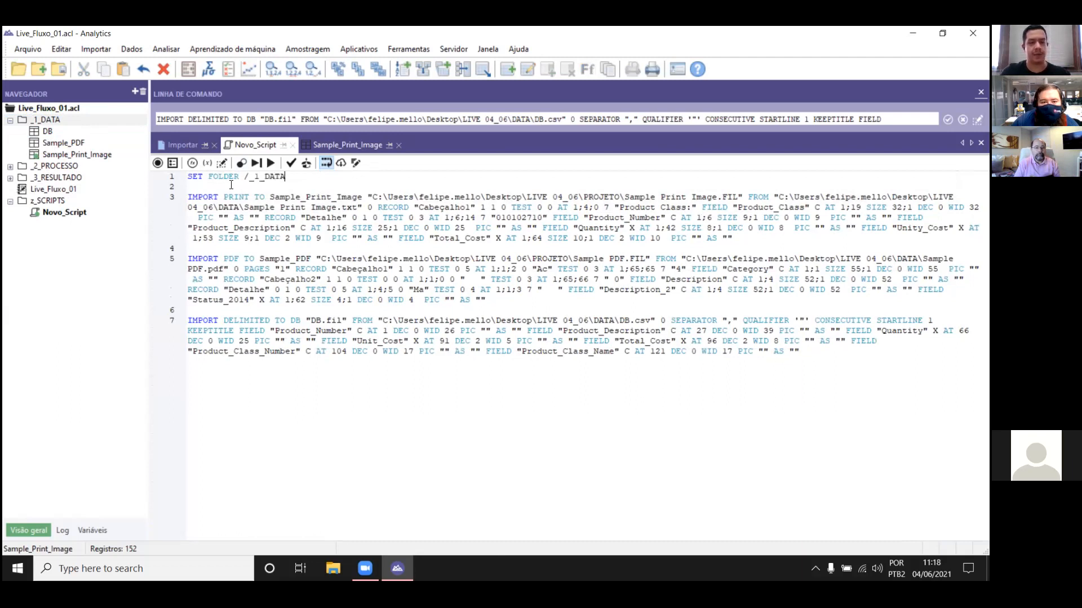
key(ctrl+s)
key(Return)
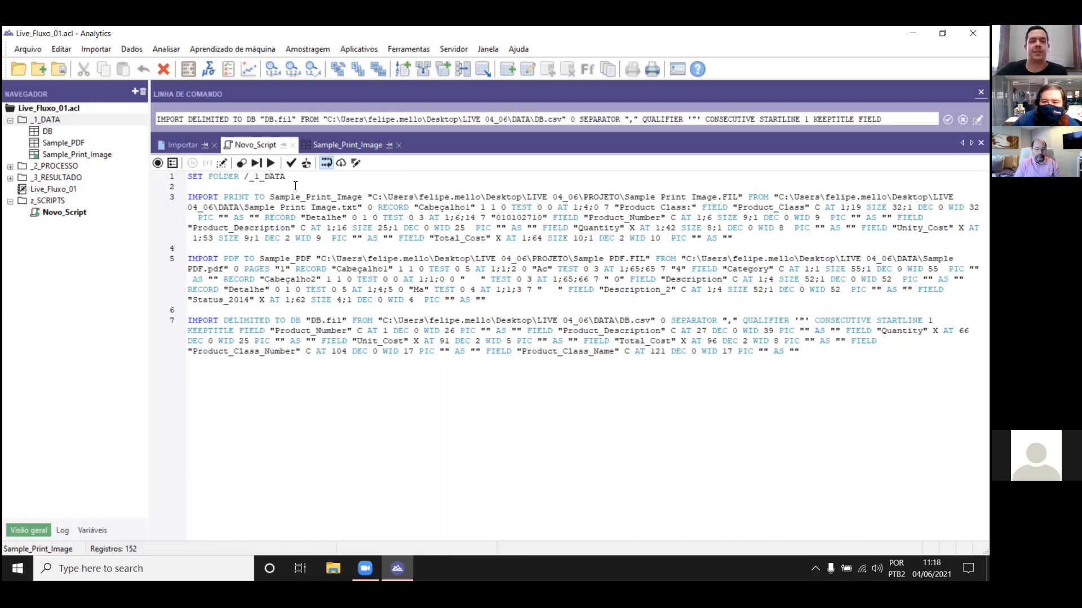
Step: Open the RESULTADO_RELATORIO table from the _3_RESULTADO folder and clear the old import command from the command line
double_click(56, 166)
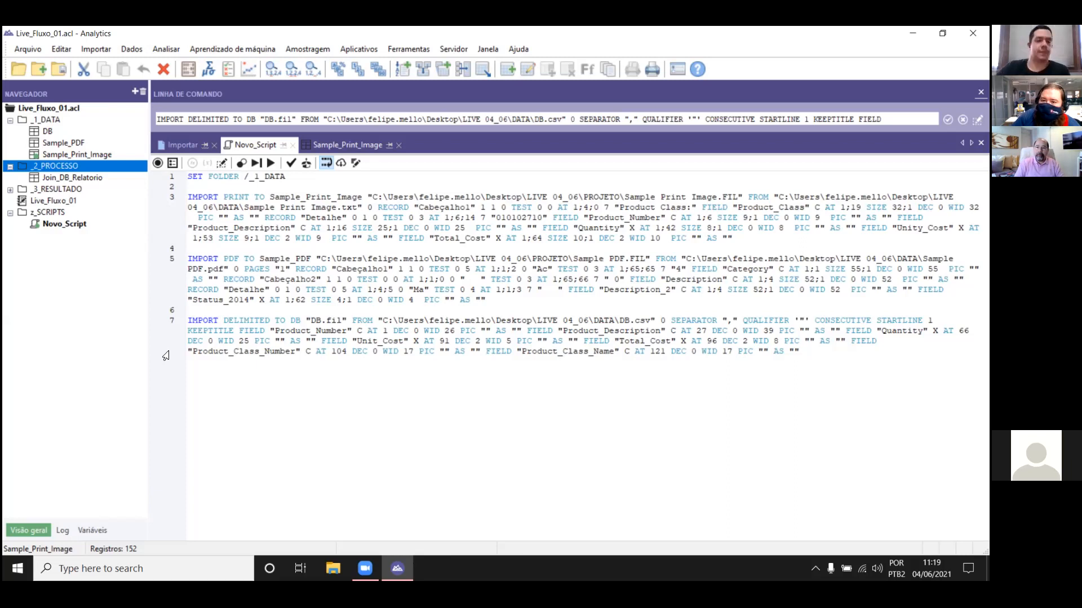
double_click(45, 189)
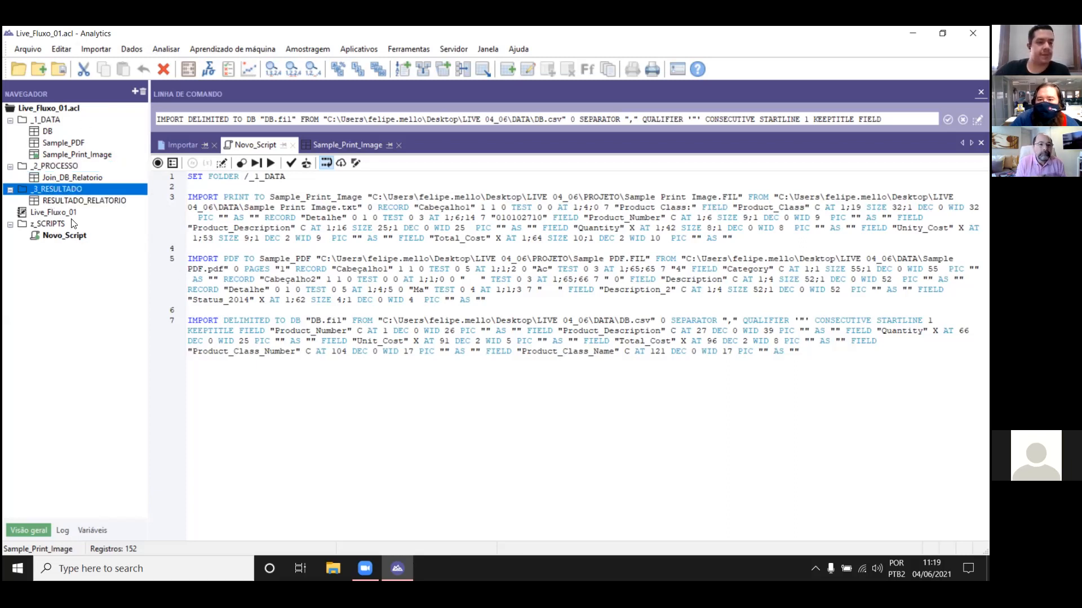
double_click(84, 202)
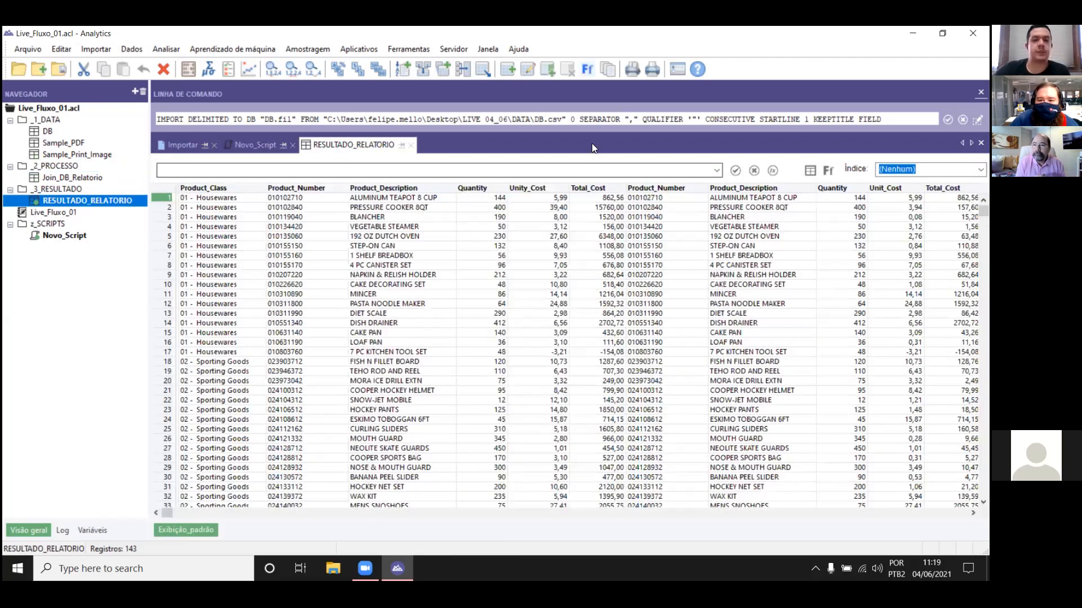
click(565, 120)
key(ctrl+a)
key(Delete)
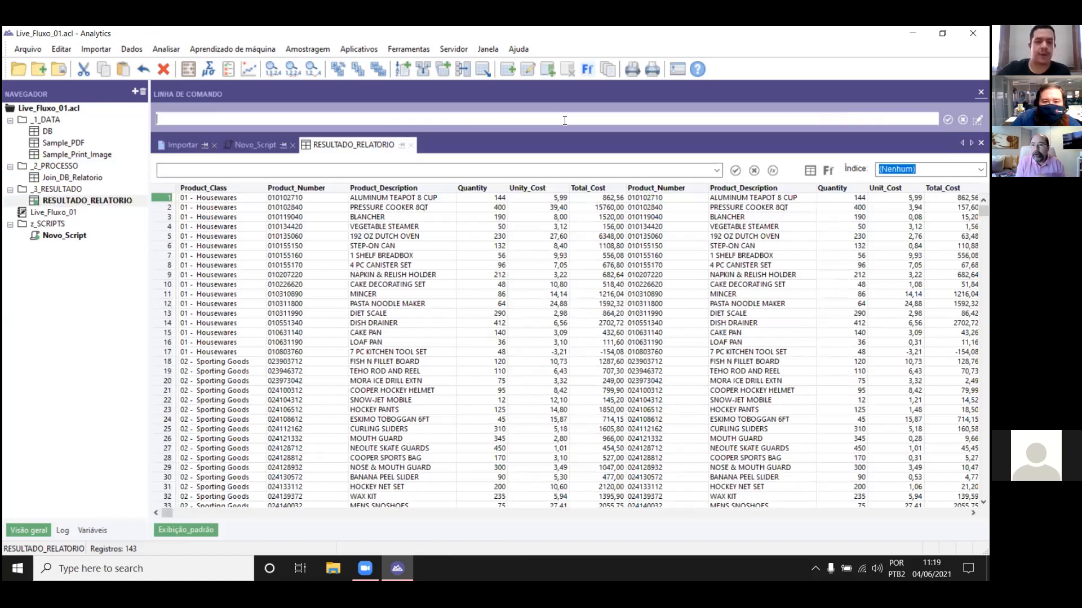
click(431, 265)
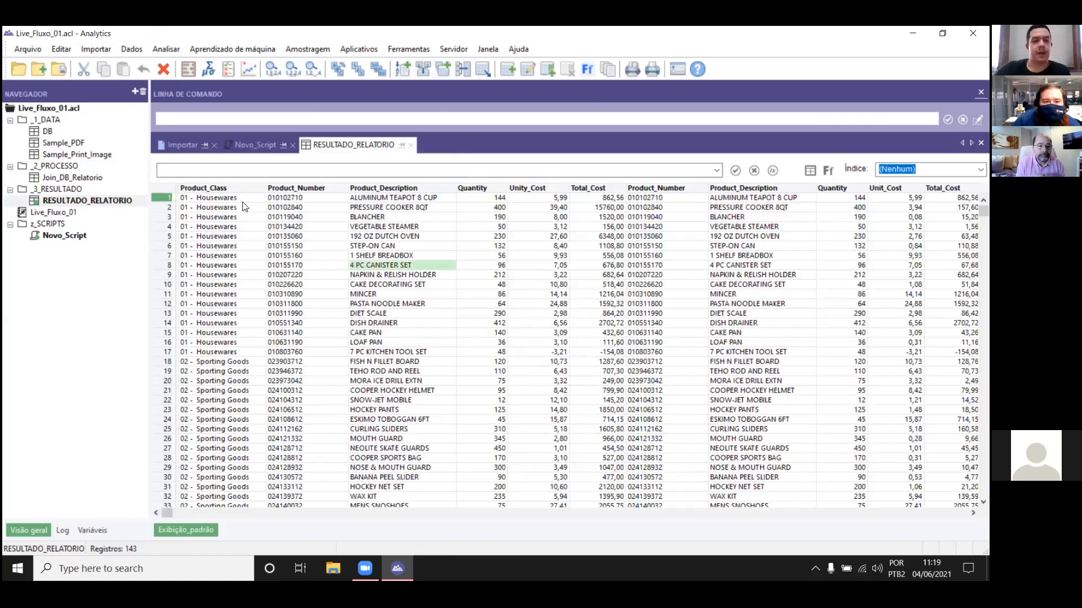
Step: Set up an export of RESULTADO_RELATORIO based on the view (Exibição) in the Delimitado (*.del) format
click(485, 68)
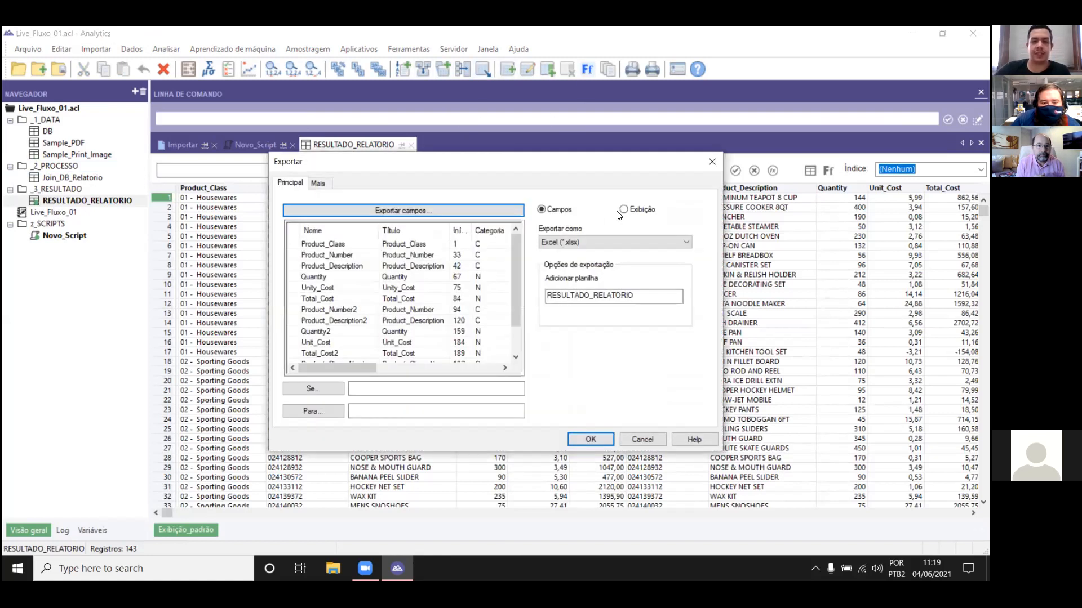
mouse_move(514, 254)
mouse_down()
mouse_move(514, 277)
mouse_move(515, 240)
mouse_up()
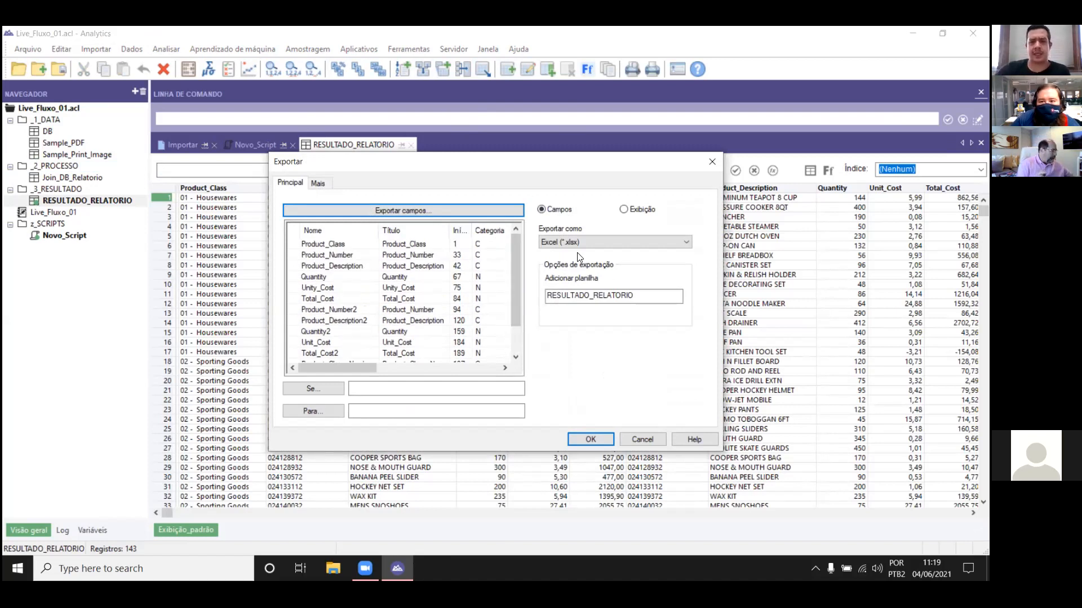
click(642, 209)
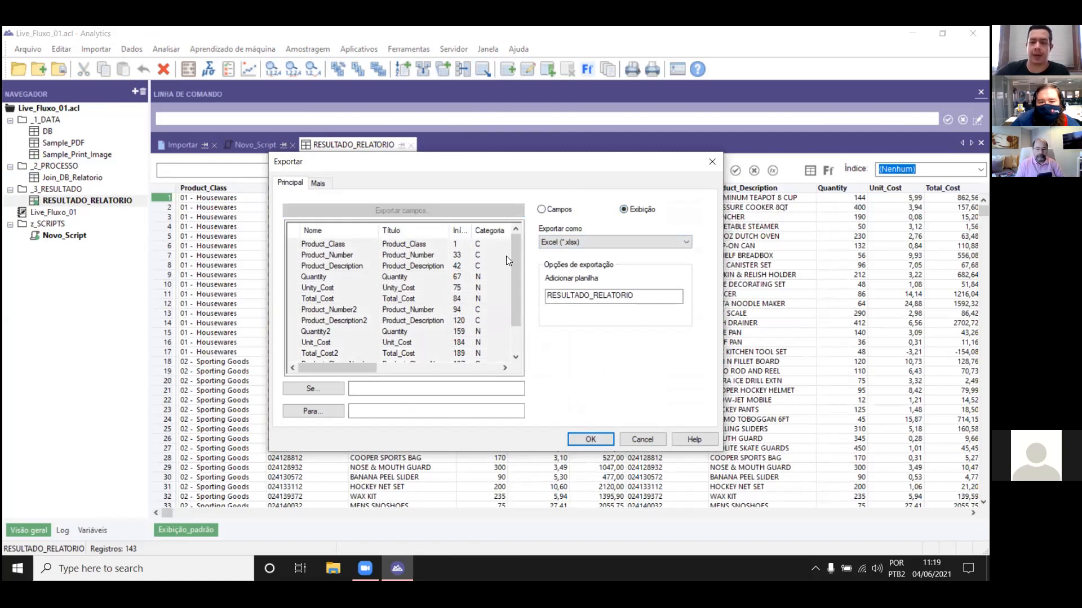
click(601, 239)
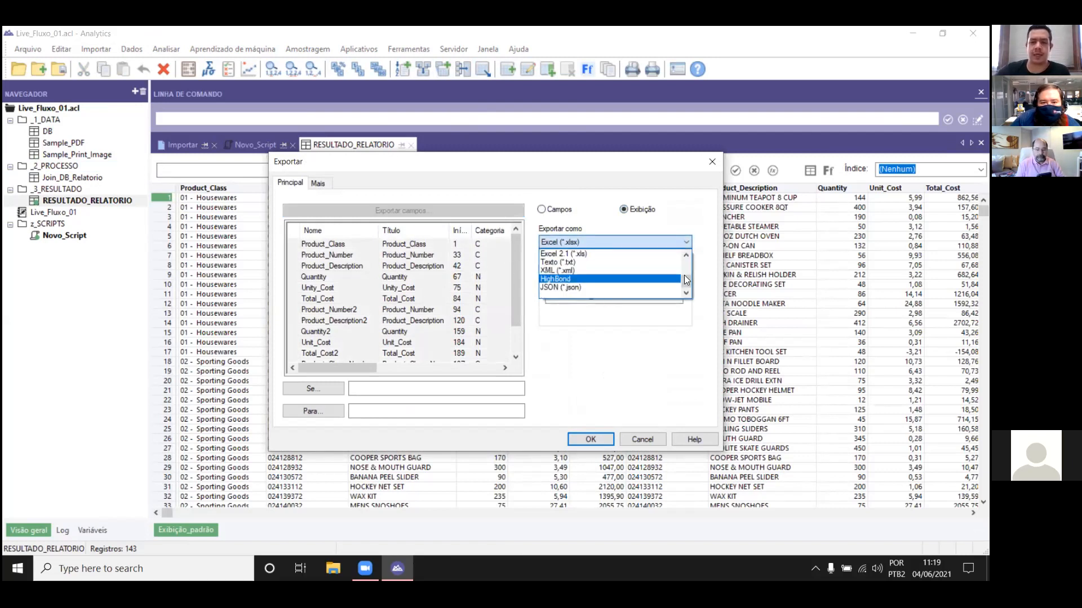
drag(686, 282, 687, 275)
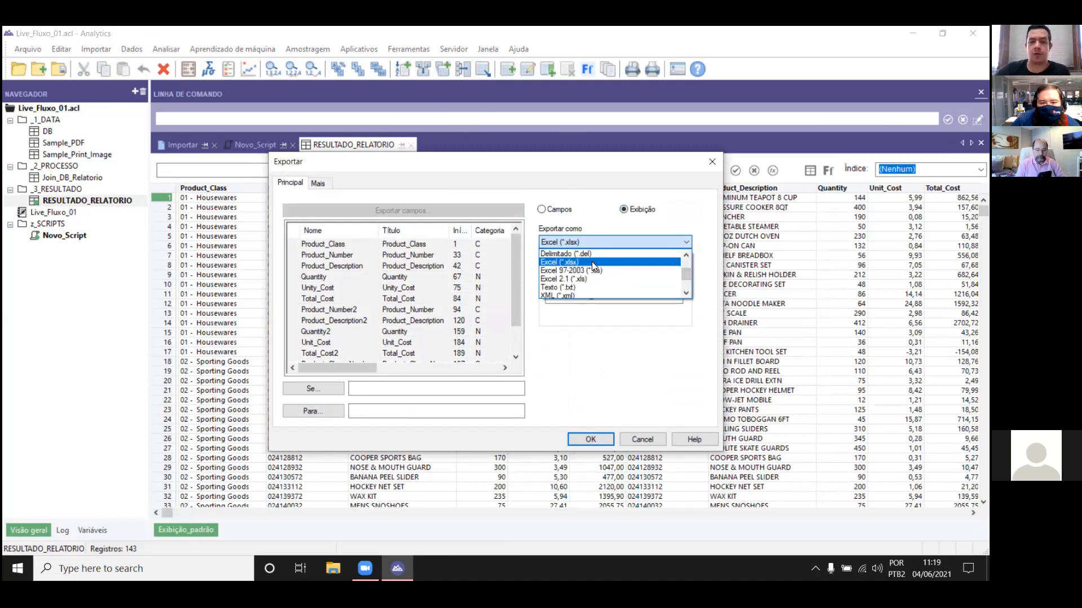
drag(688, 270, 688, 264)
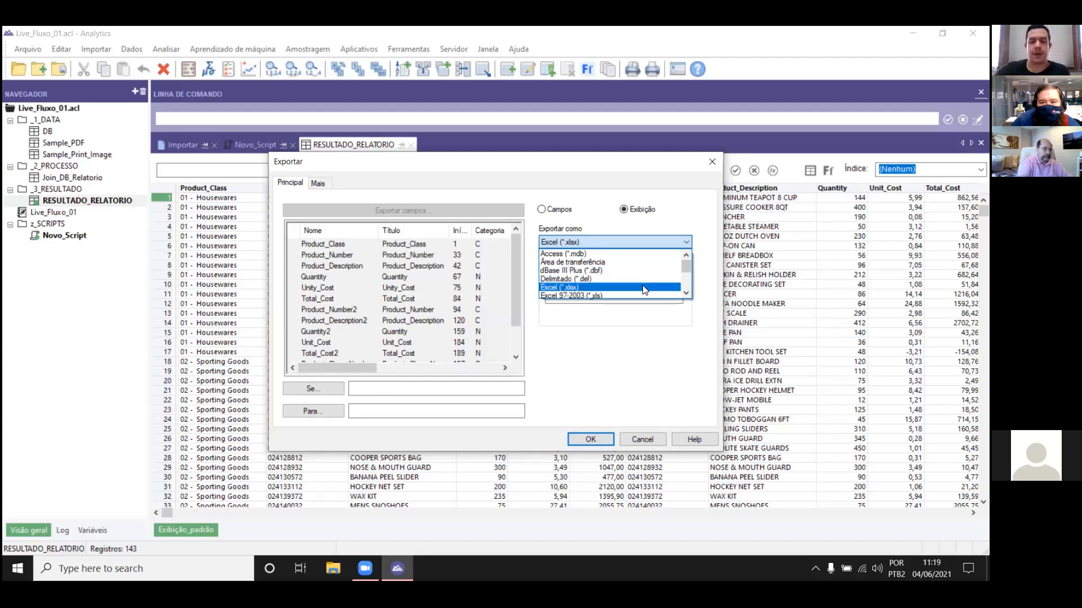
drag(685, 266, 687, 269)
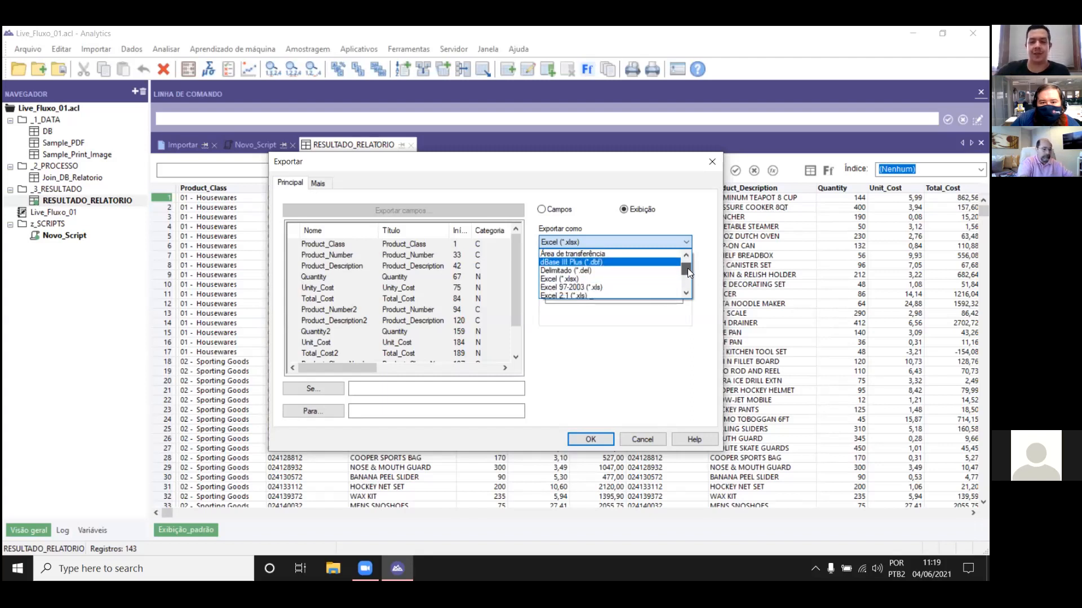
click(612, 271)
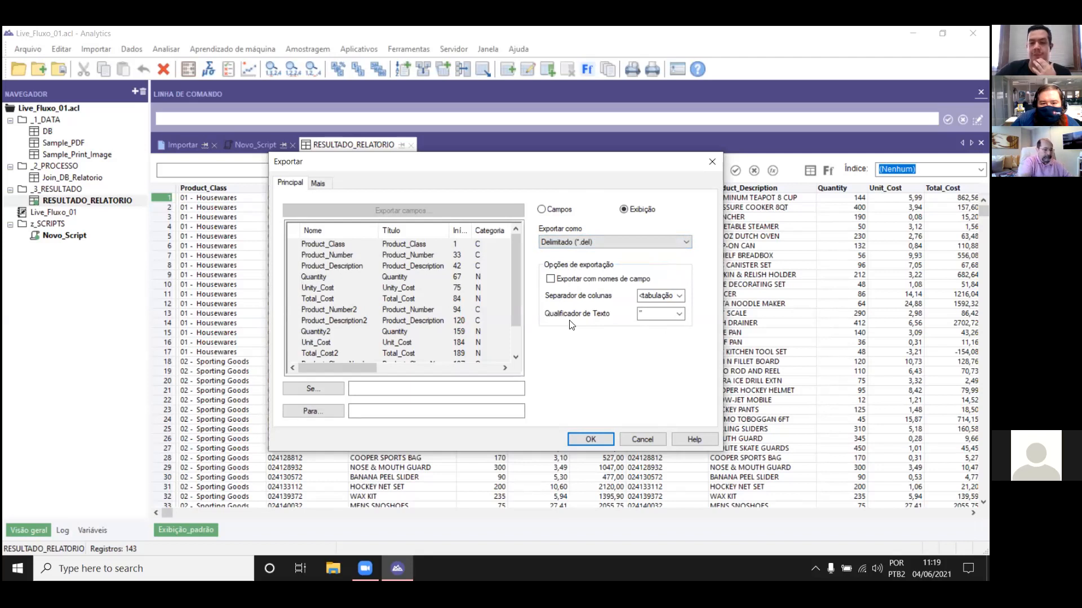
Step: Include field names in the export, with | as the column separator and " as the text qualifier
click(586, 280)
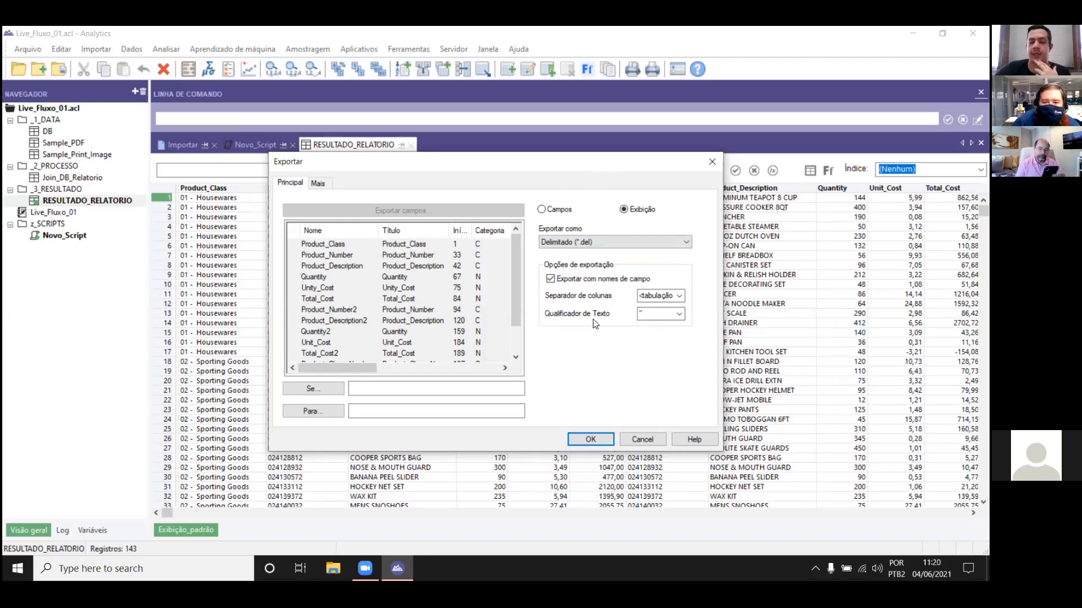
click(639, 295)
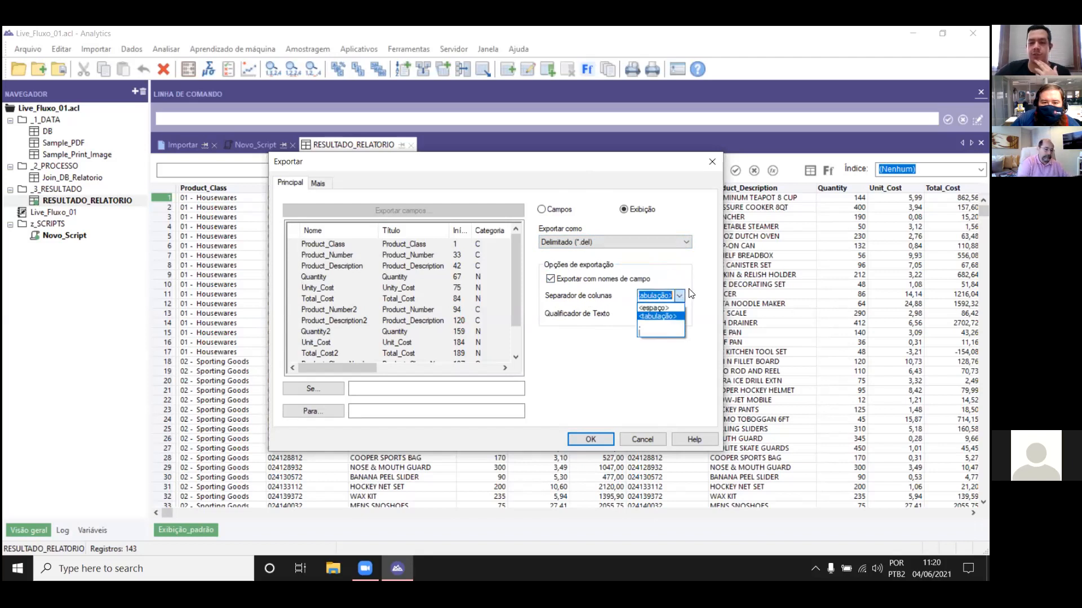
click(667, 334)
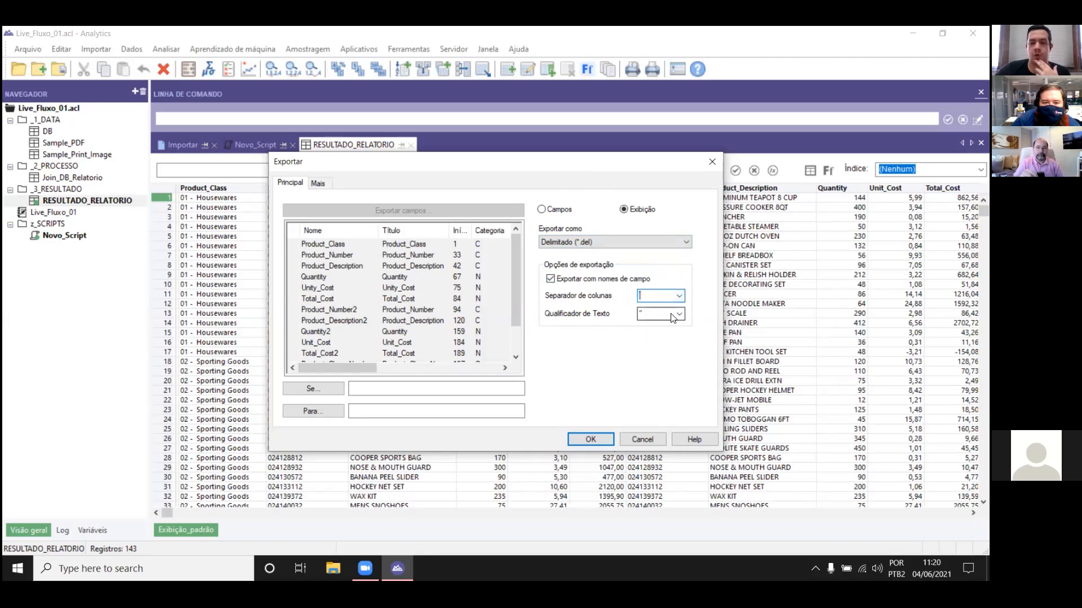
click(680, 315)
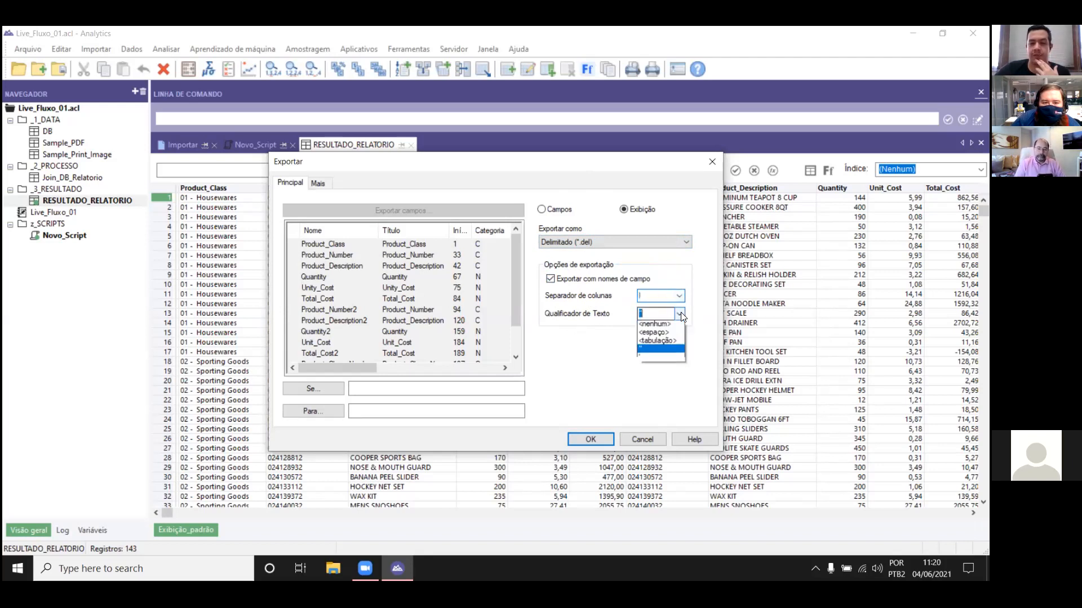
click(672, 353)
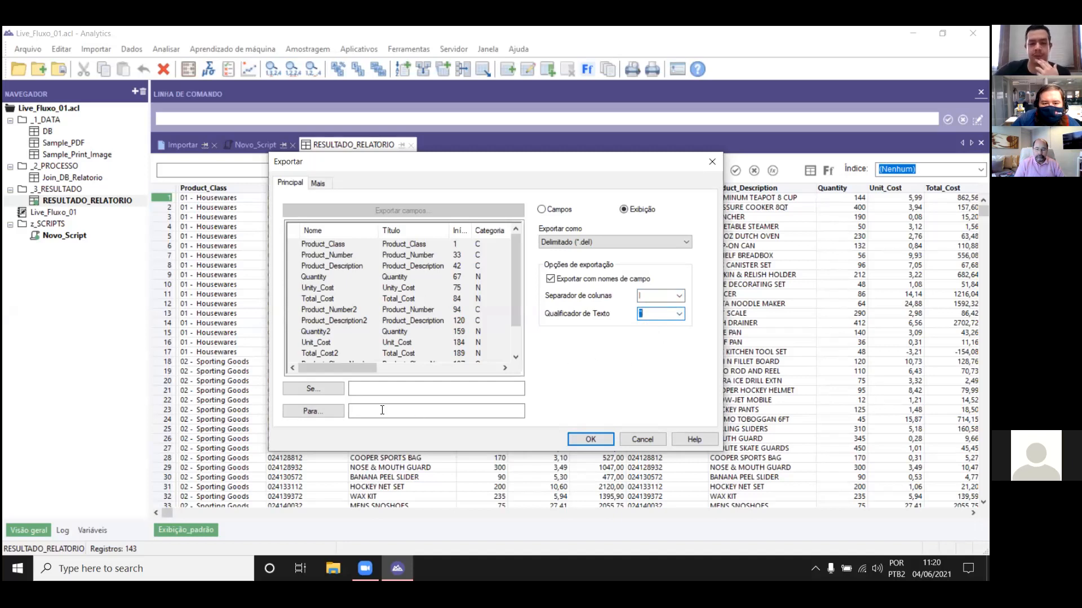
Step: Build and verify the export's Se condition w_Check_Lançamento = "ERRO" in the expression builder
click(351, 392)
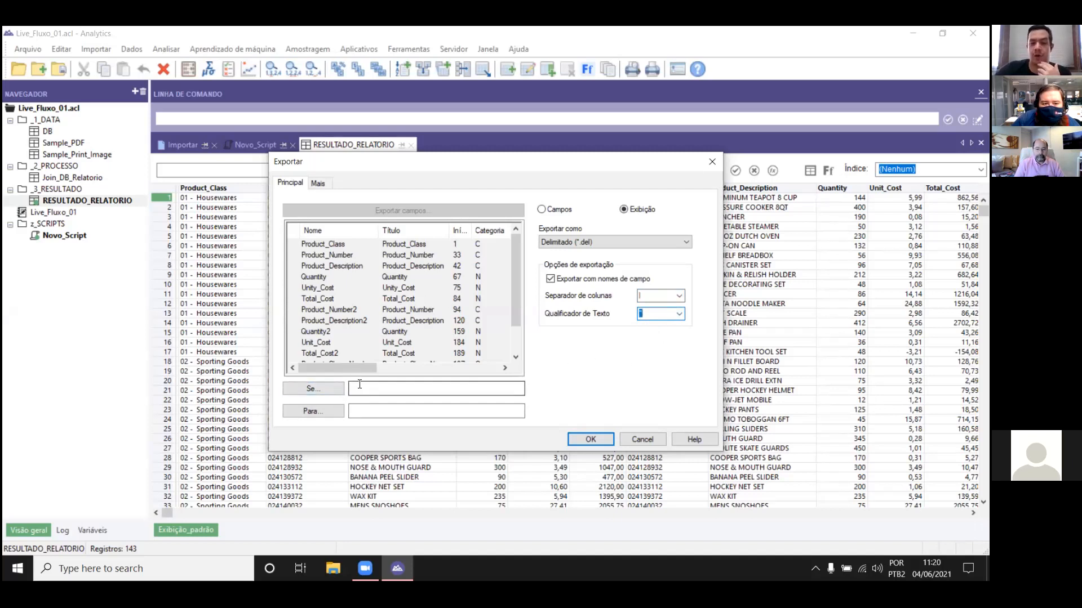
click(333, 391)
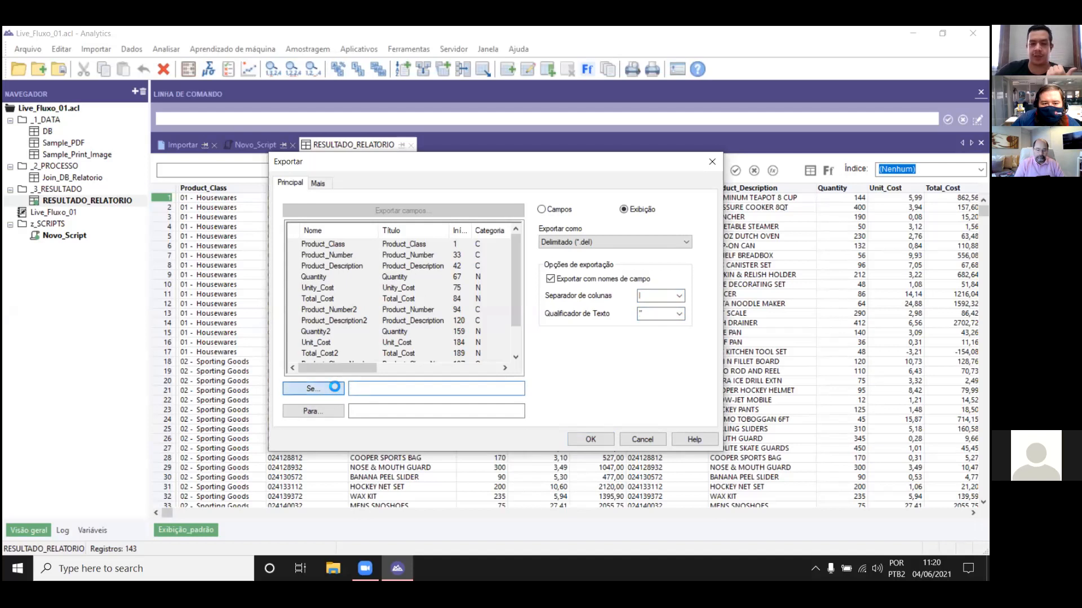
drag(444, 288, 439, 304)
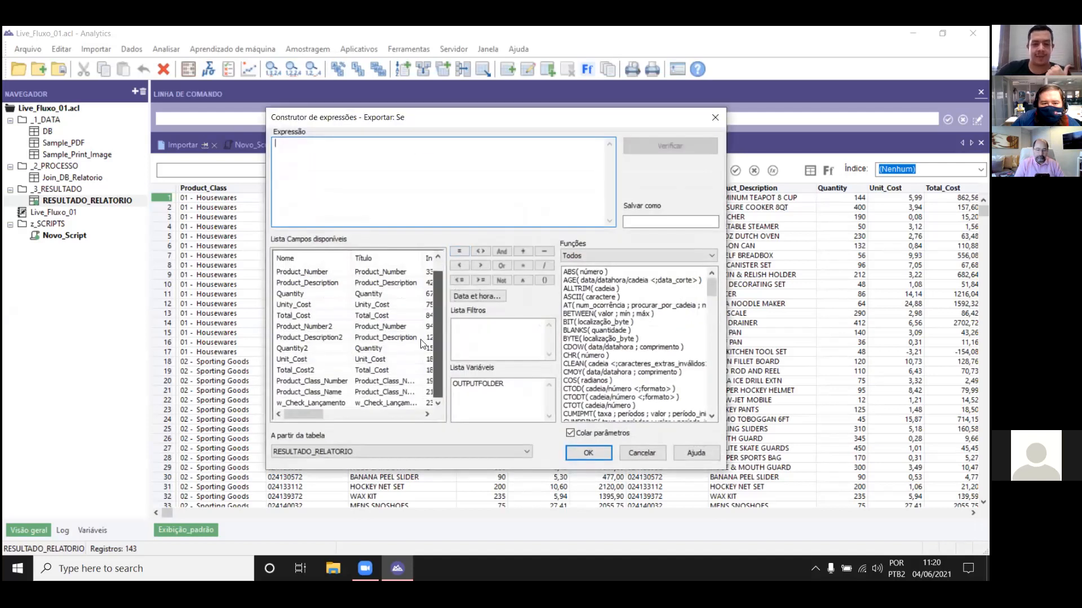
double_click(311, 402)
text(= )
text("")
text(e)
key(BackSpace)
text(ERRO)
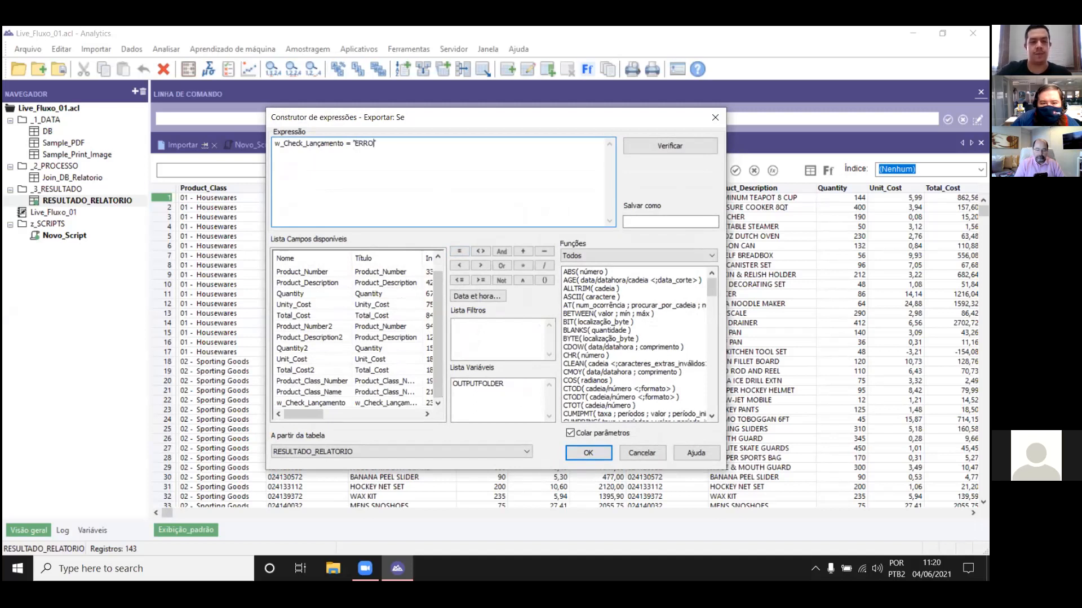
click(679, 145)
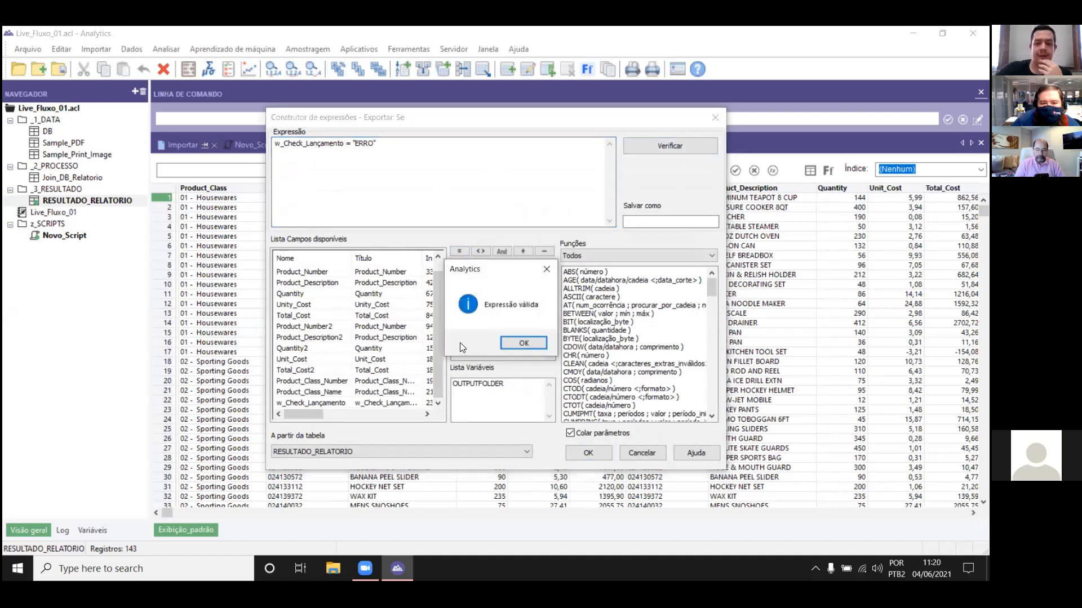
click(520, 342)
click(586, 454)
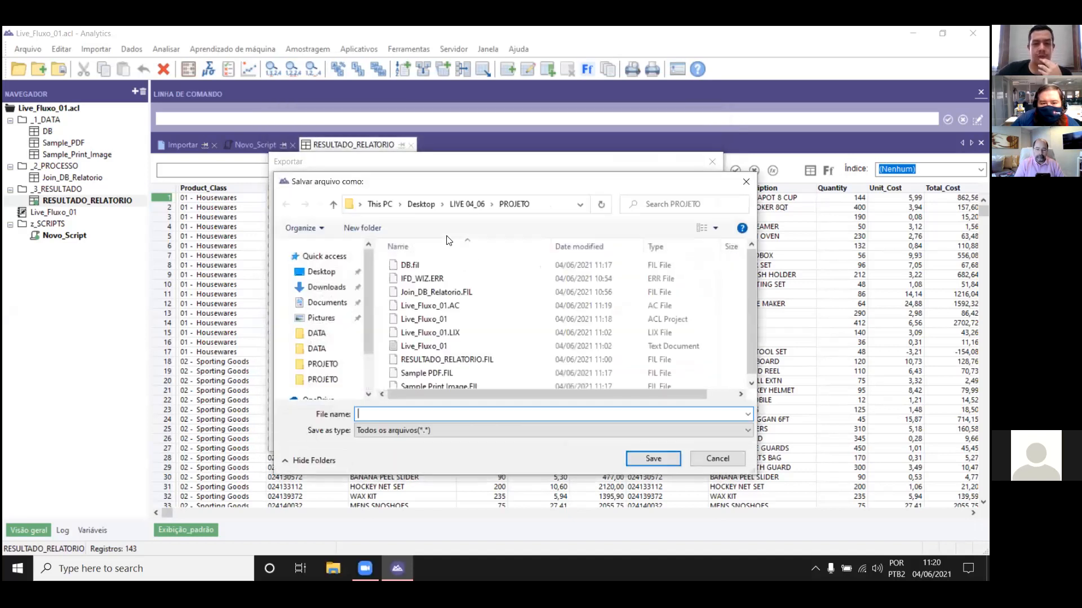
Step: Set the output file to RESULTADO_ERRO in the LIVE 04_06\RESULTADO folder and run the export
click(467, 207)
double_click(423, 292)
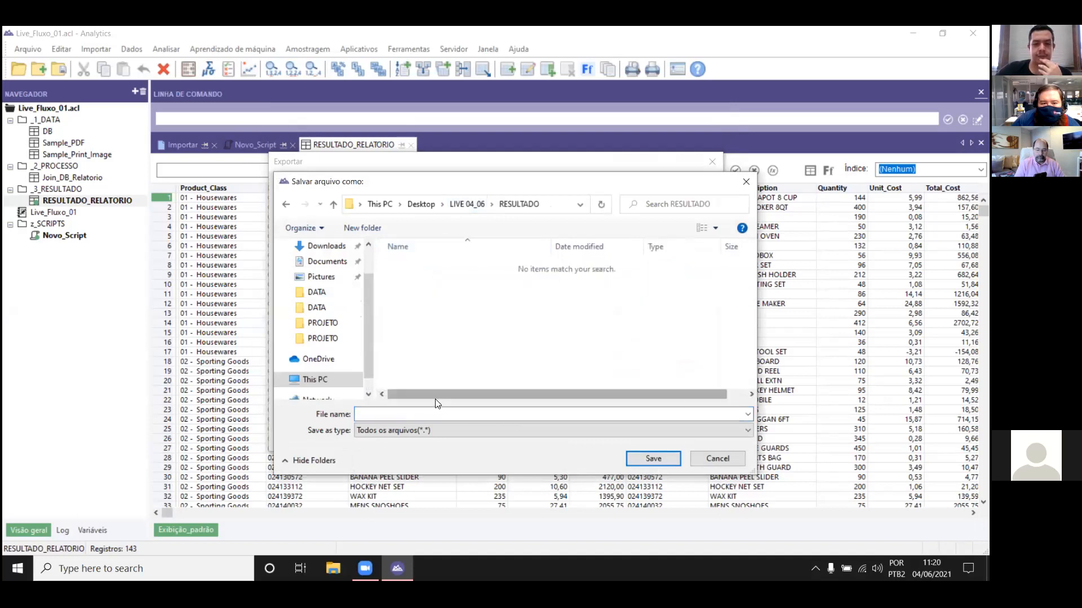
text(RE)
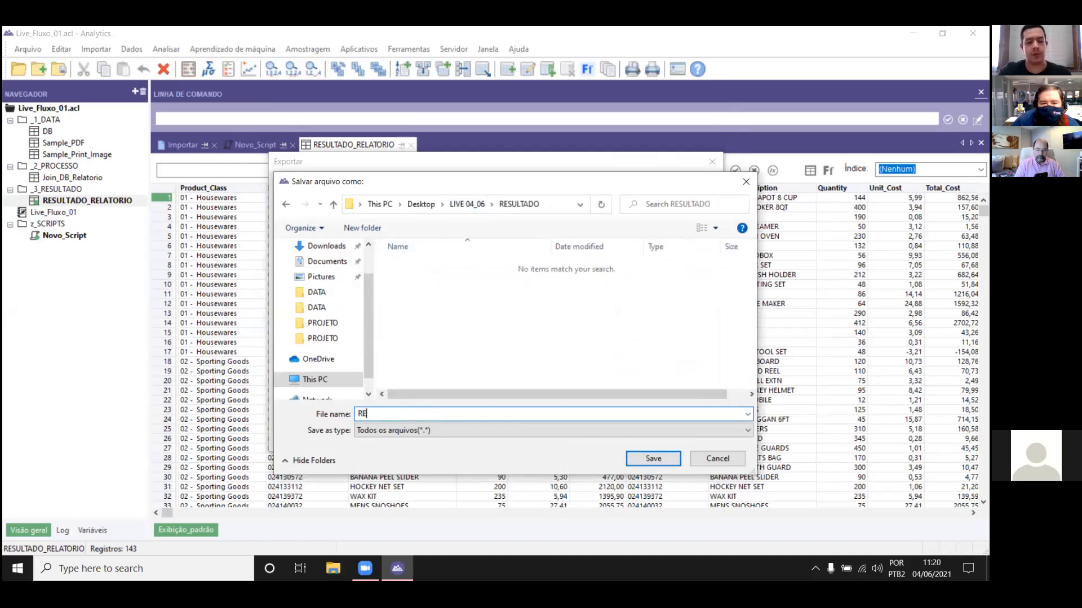
text(SULTADO_ERRO)
key(Return)
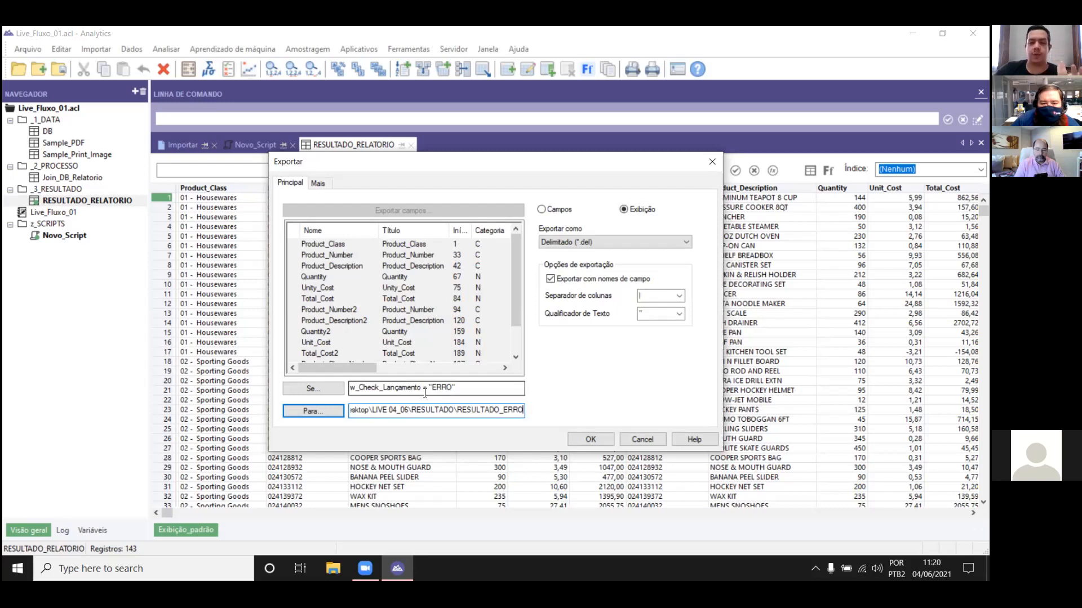
click(588, 440)
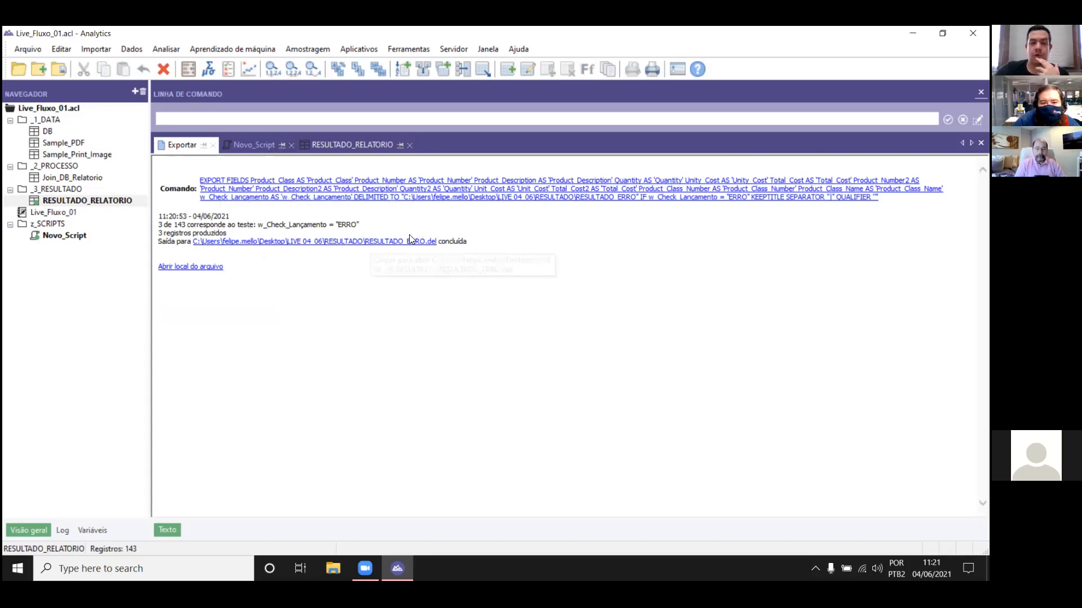
Step: Open the exported file's location and open RESULTADO_ERRO.del with Notepad
click(195, 267)
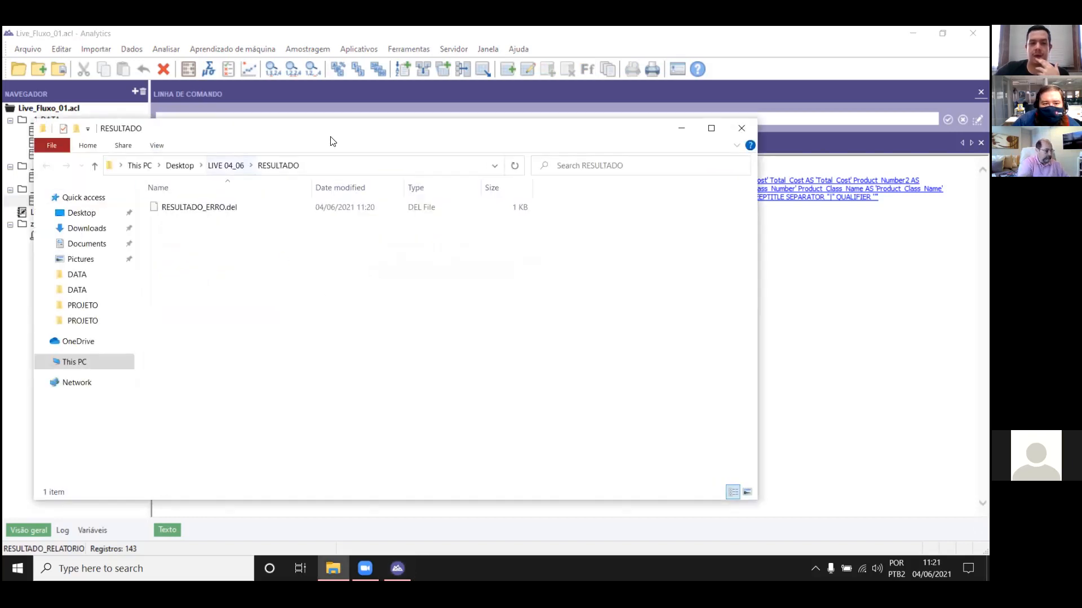
drag(358, 129, 494, 115)
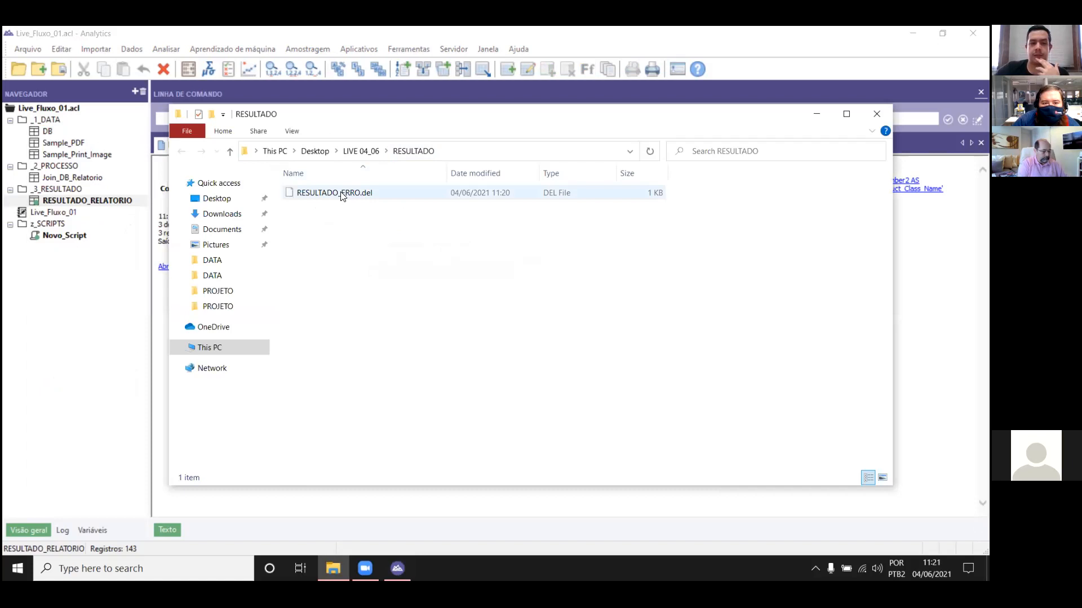
right_click(342, 195)
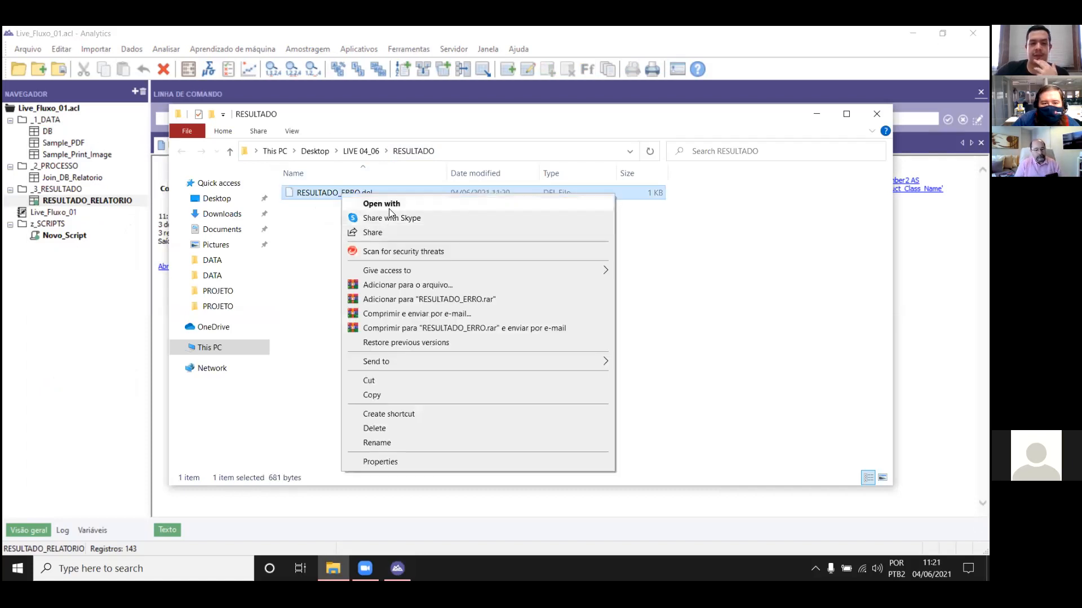
click(390, 206)
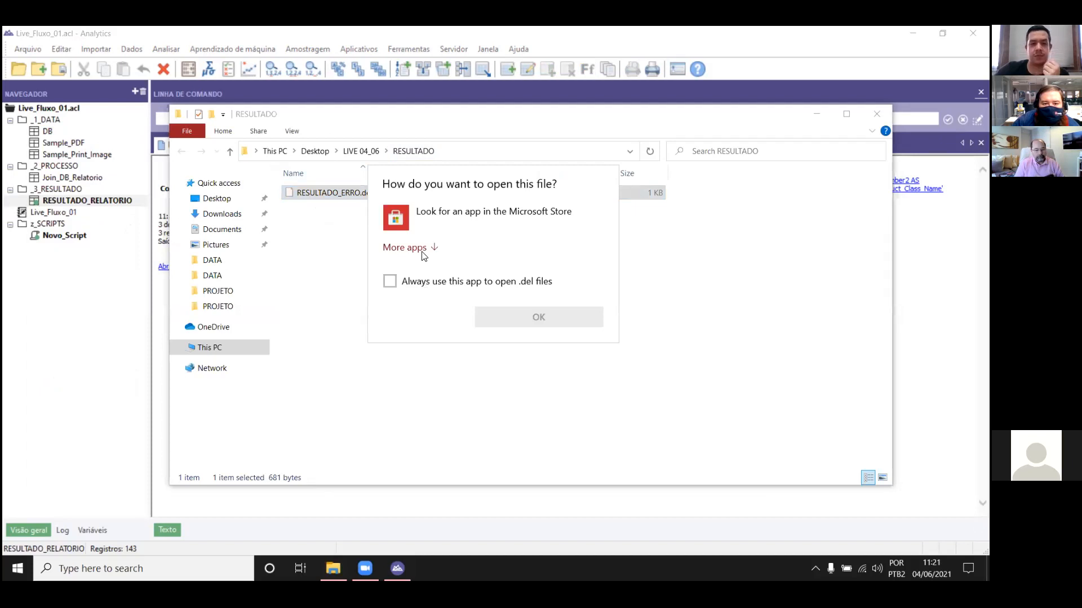
click(420, 273)
scroll(455, 291, down, 1)
click(455, 281)
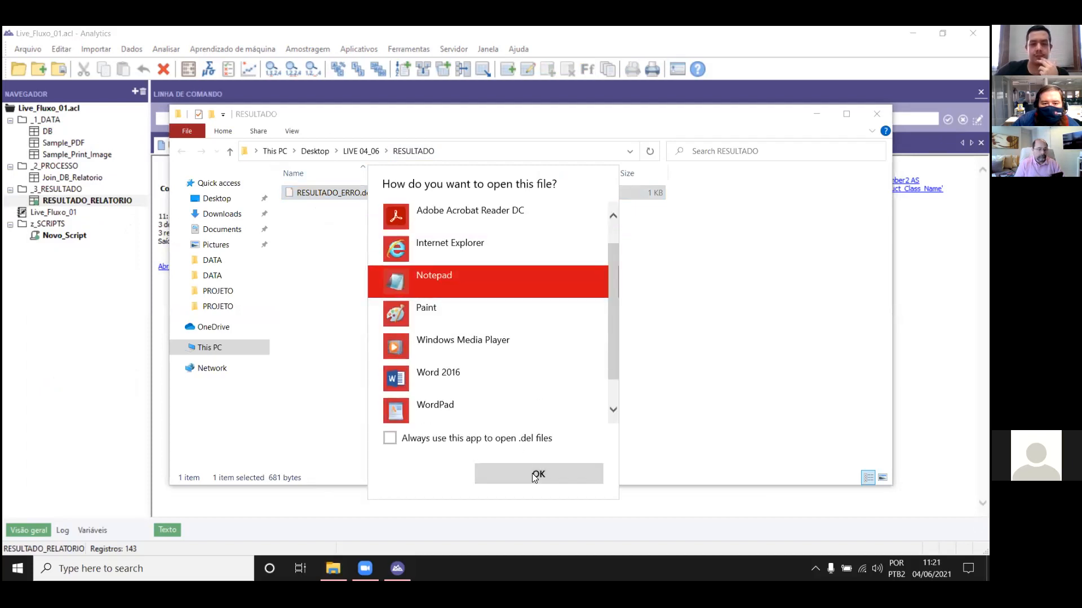
click(555, 474)
Step: Examine the header row and column separators of RESULTADO_ERRO.del in a maximized window, then close Notepad
click(790, 137)
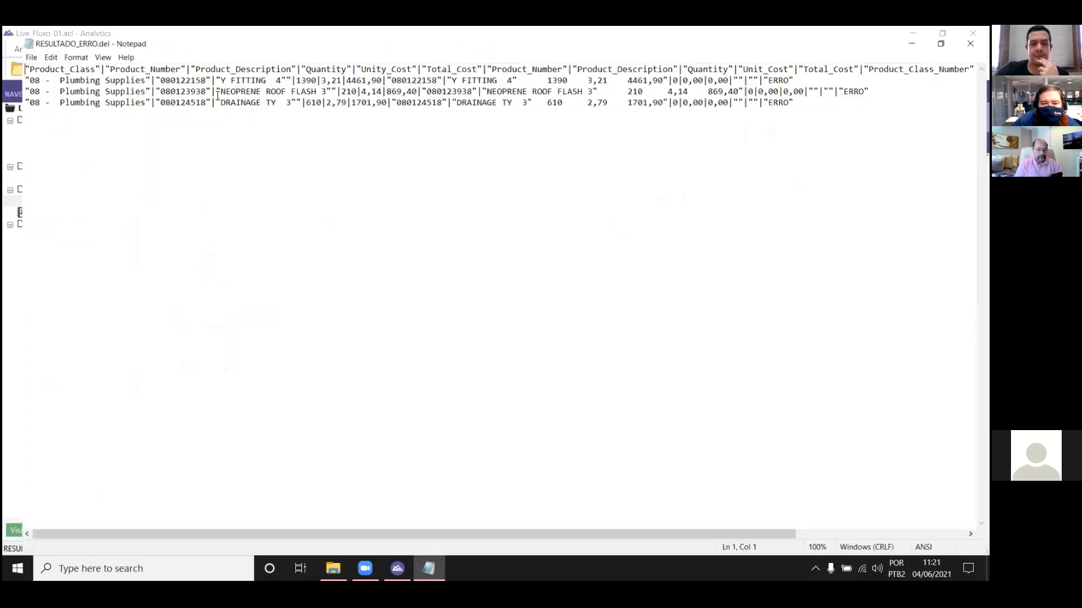
key(shift+Right)
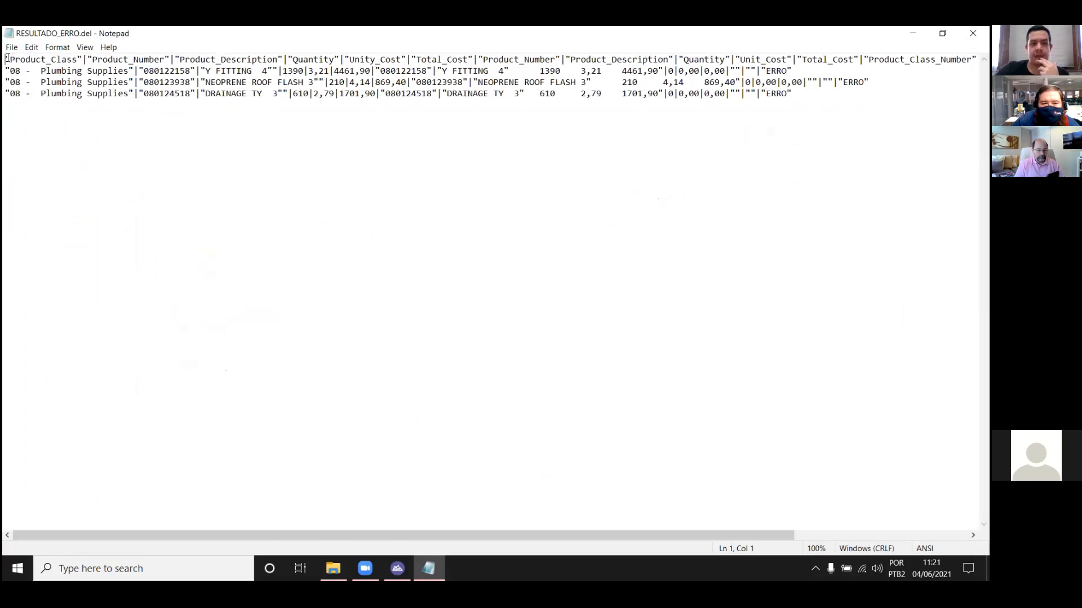
drag(76, 60, 83, 61)
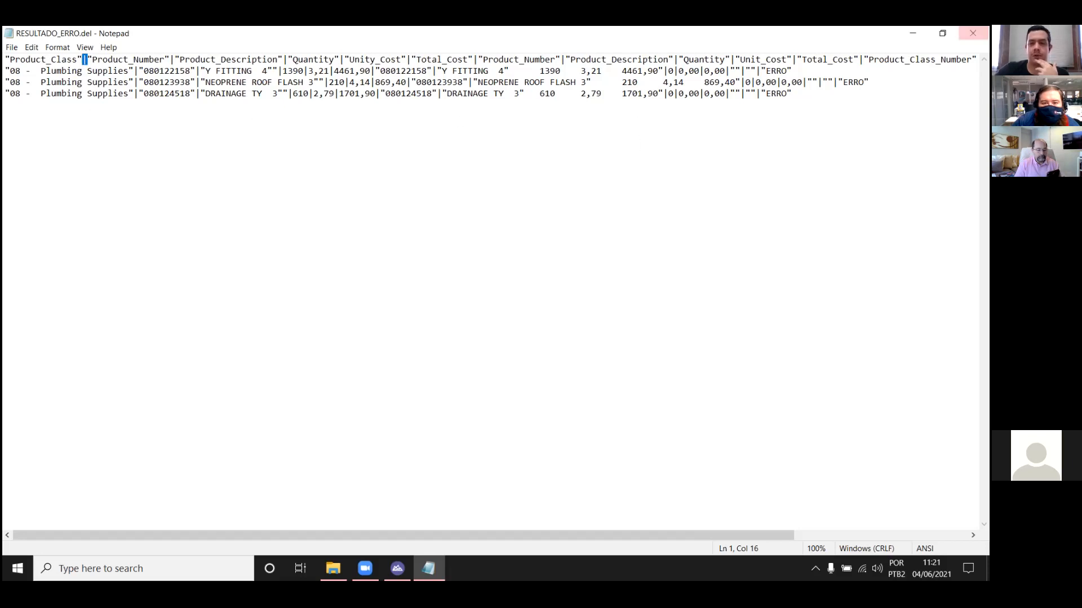
click(973, 33)
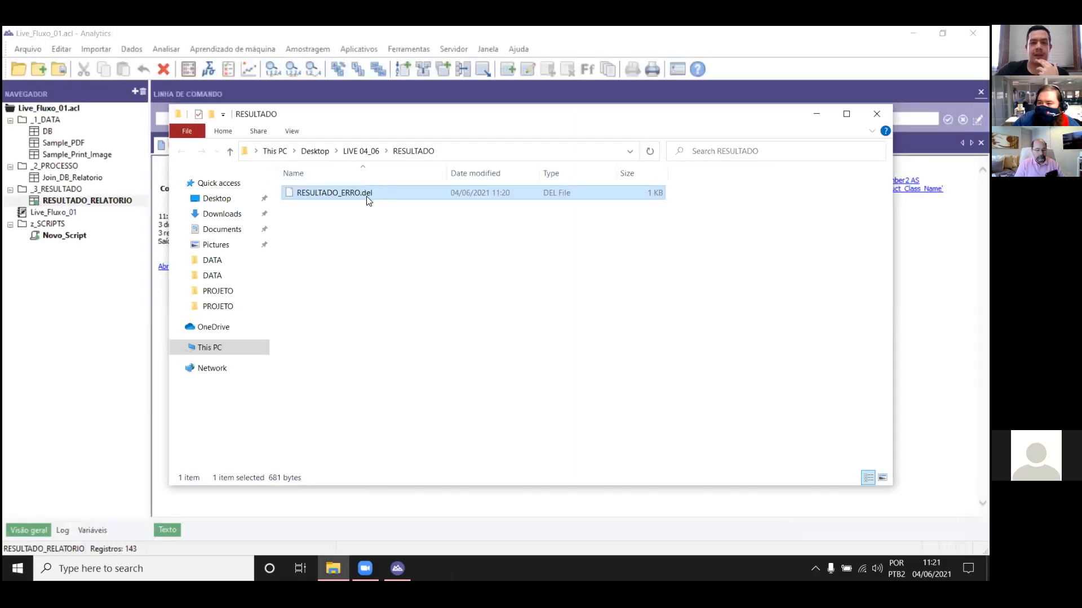
right_click(374, 190)
click(395, 198)
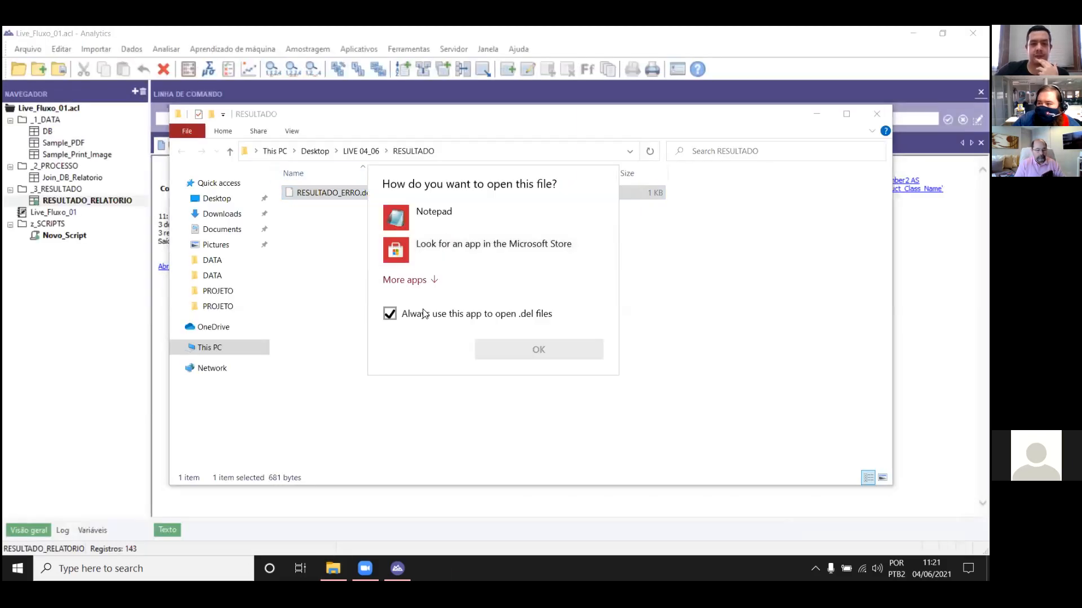
click(417, 286)
scroll(463, 286, down, 1)
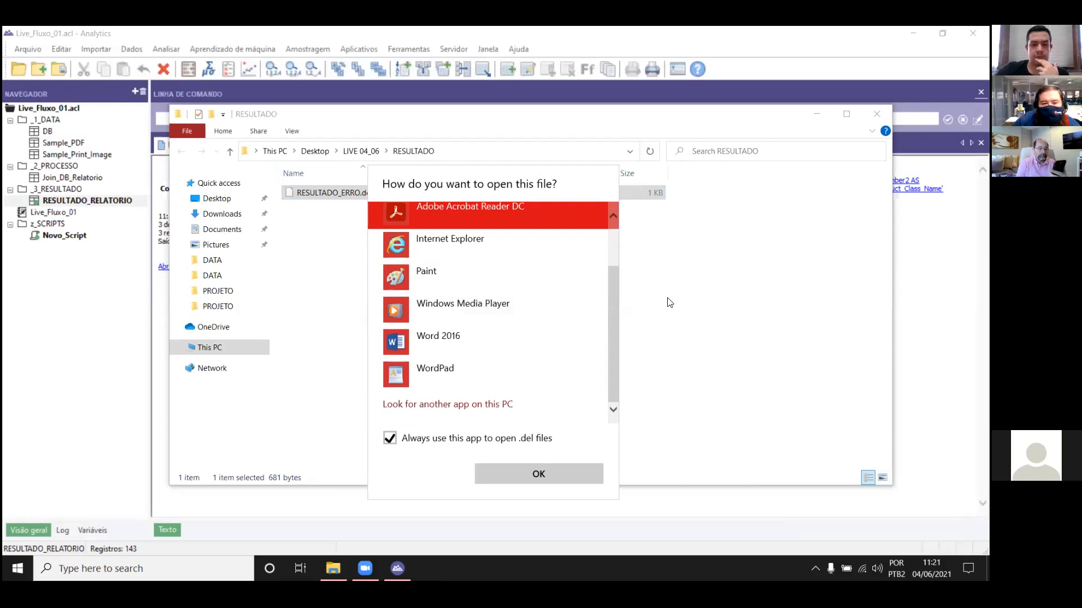
key(Escape)
Step: Launch Excel 2016 and create a blank workbook
click(141, 569)
text(EXLCE)
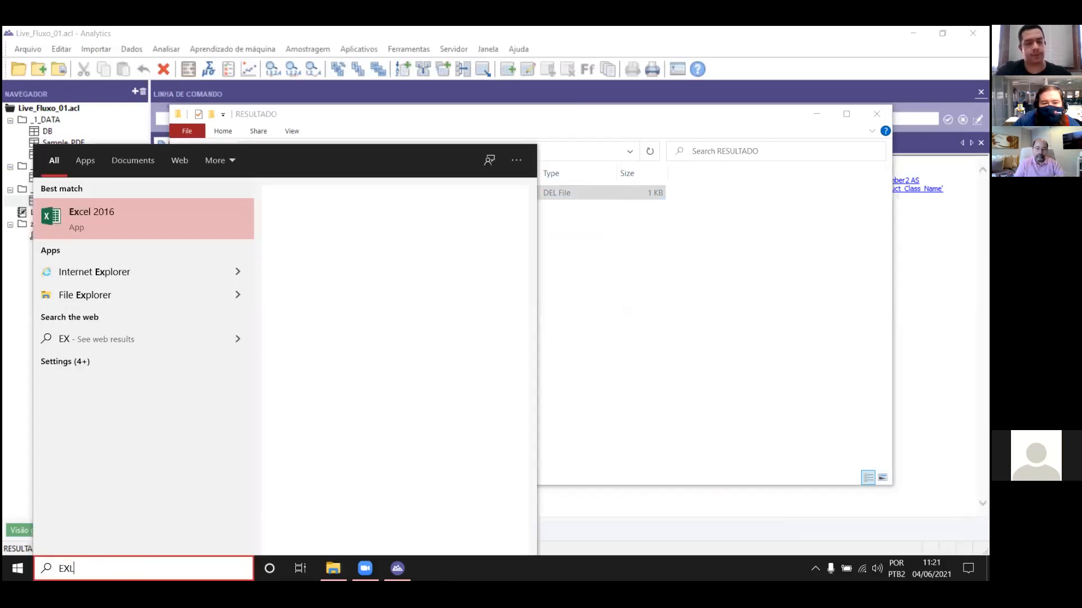
key(BackSpace)
key(BackSpace)
key(BackSpace)
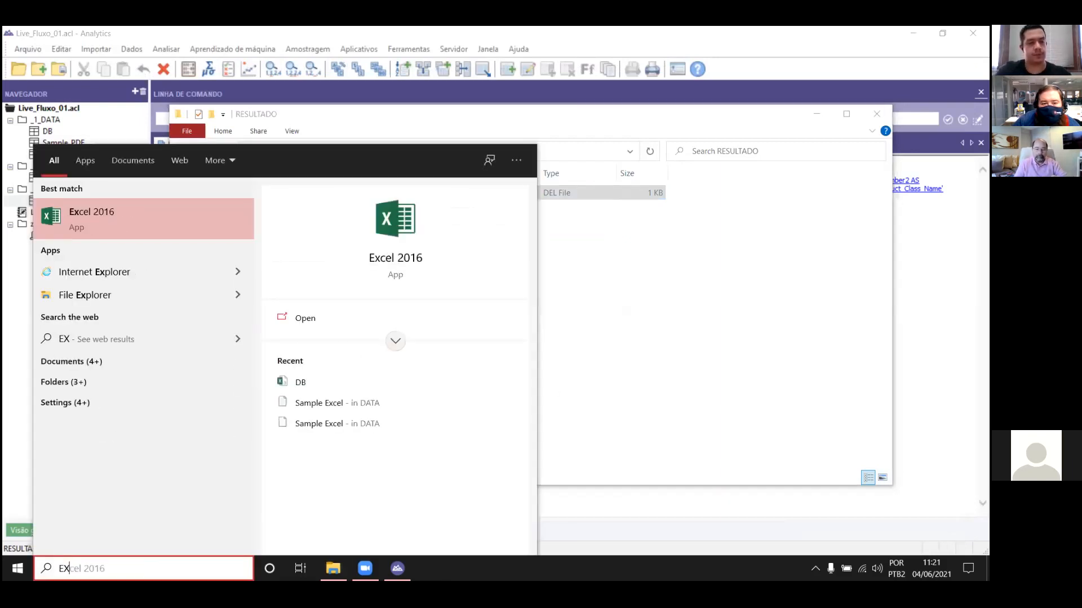
key(Return)
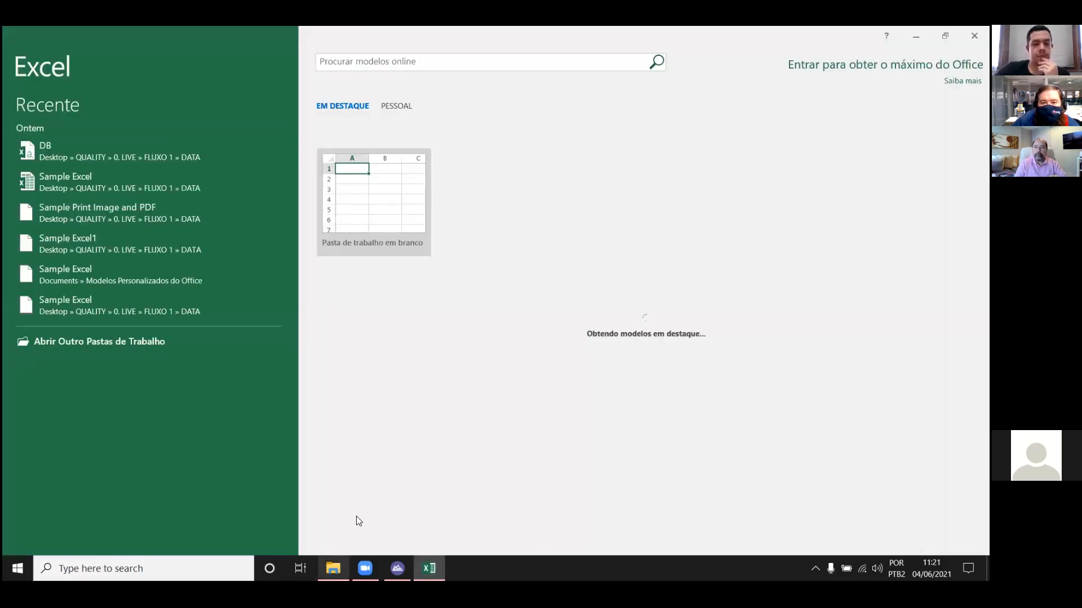
click(383, 178)
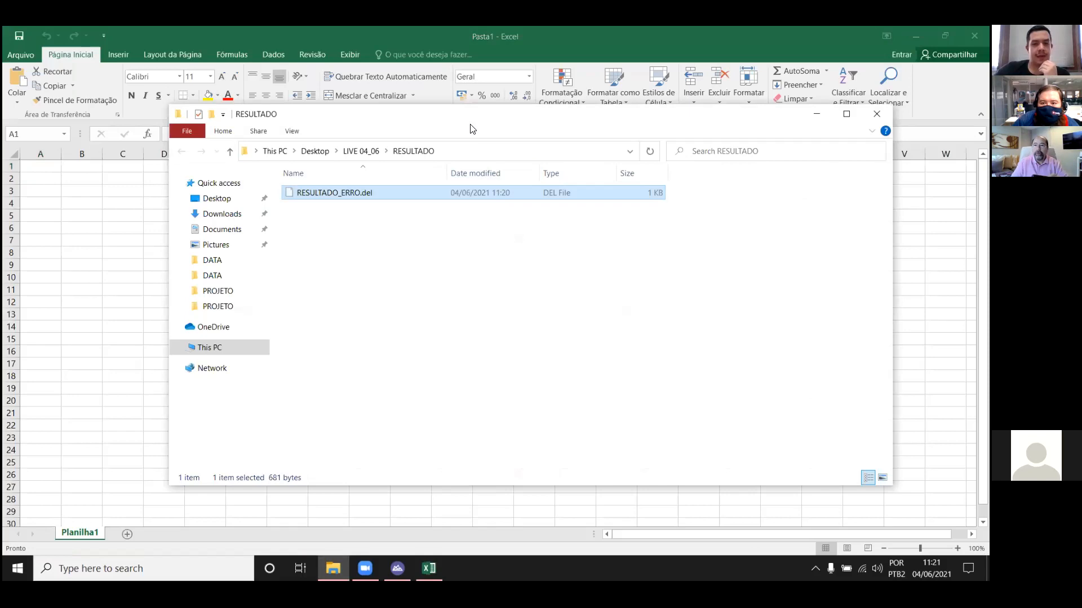
Step: Open RESULTADO_ERRO.del from the RESULTADO folder in Excel, examine its rows, and switch back to Analytics
drag(459, 130, 619, 132)
drag(483, 198, 276, 219)
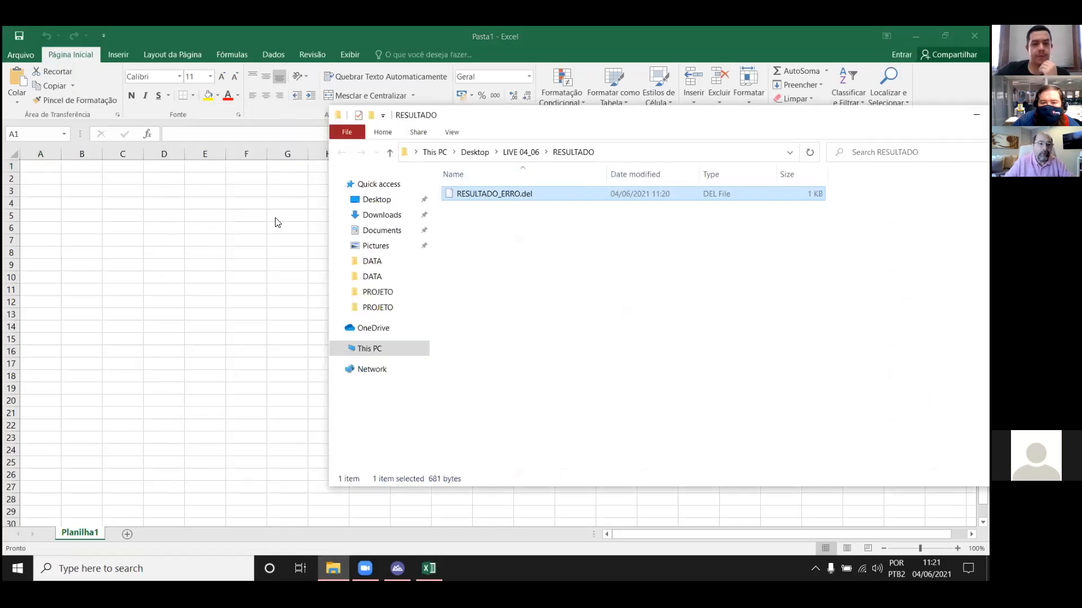
click(247, 243)
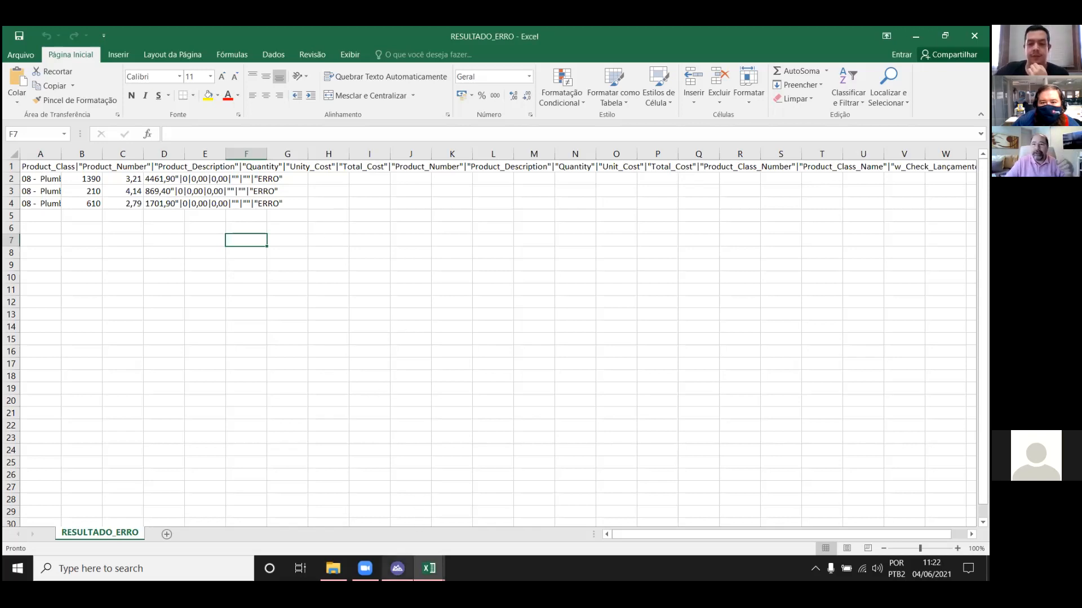
mouse_move(397, 569)
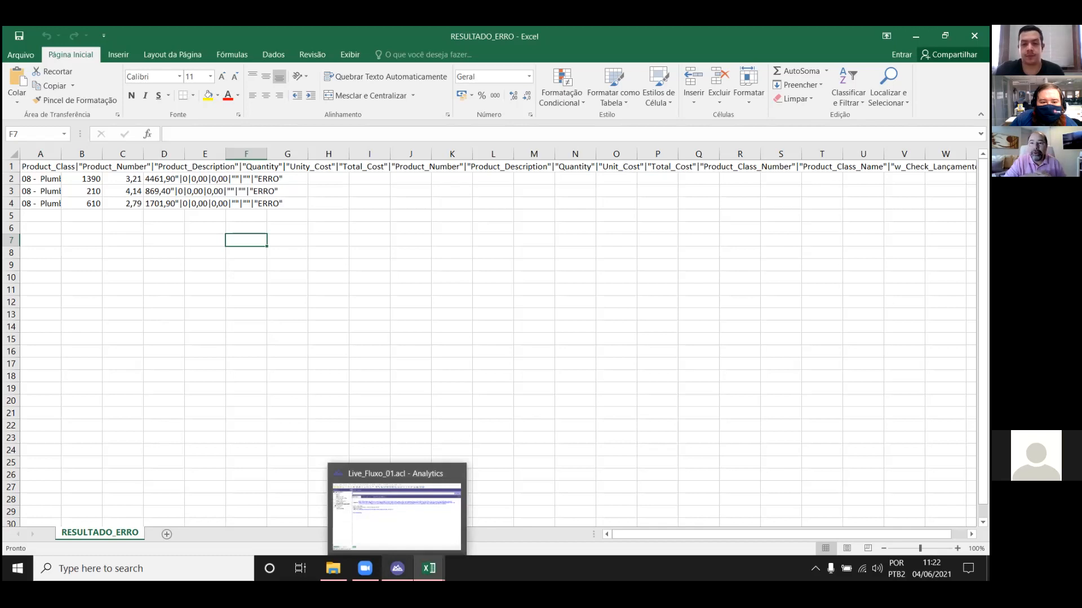
click(505, 459)
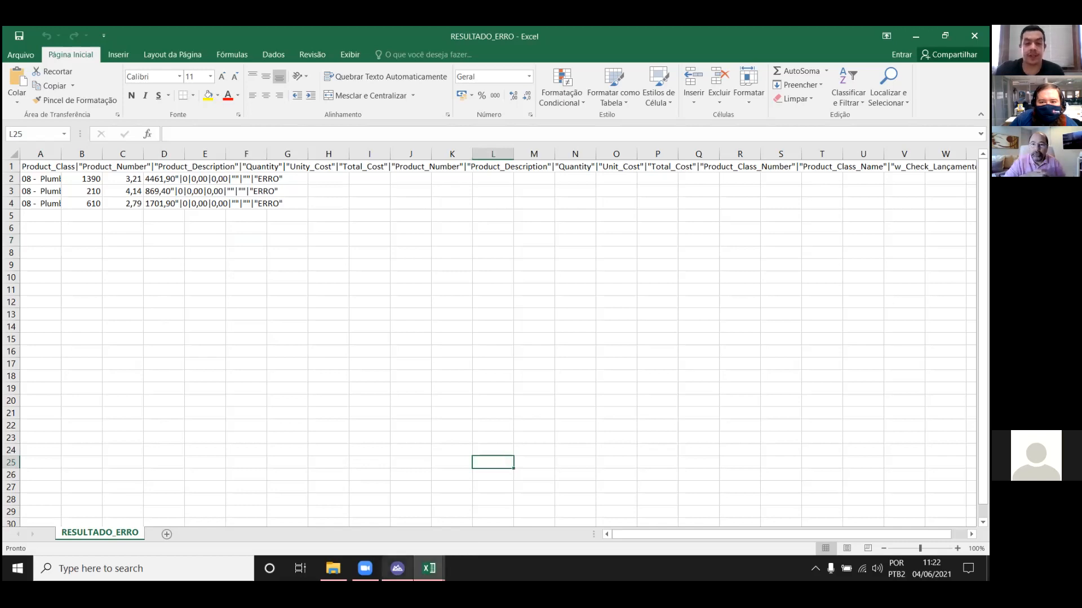
click(398, 569)
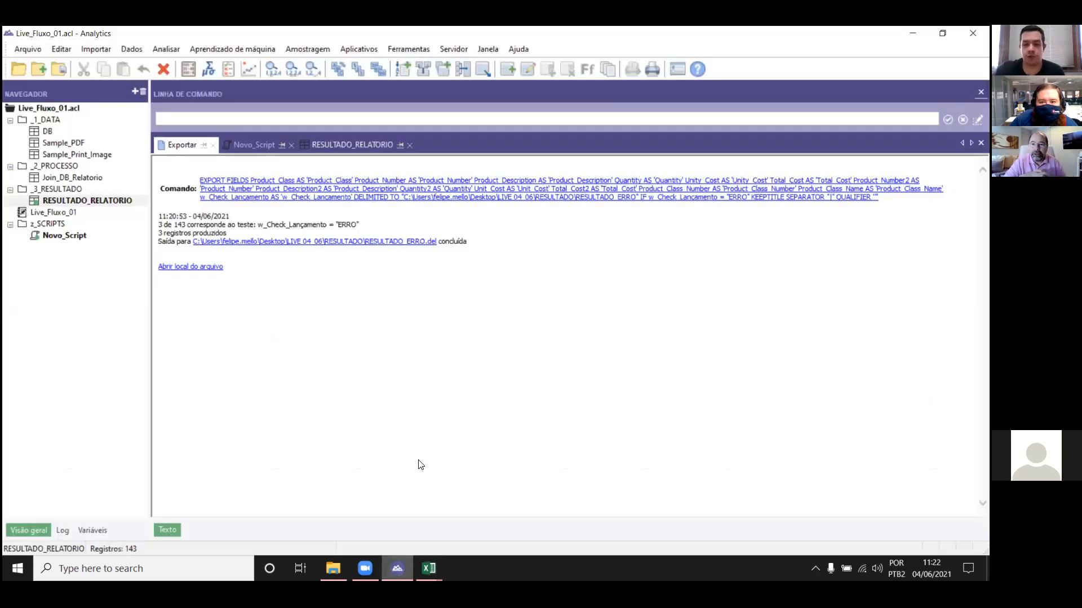
Step: Close the export result, the Novo_Script script and the RESULTADO_RELATORIO table
click(213, 145)
click(226, 146)
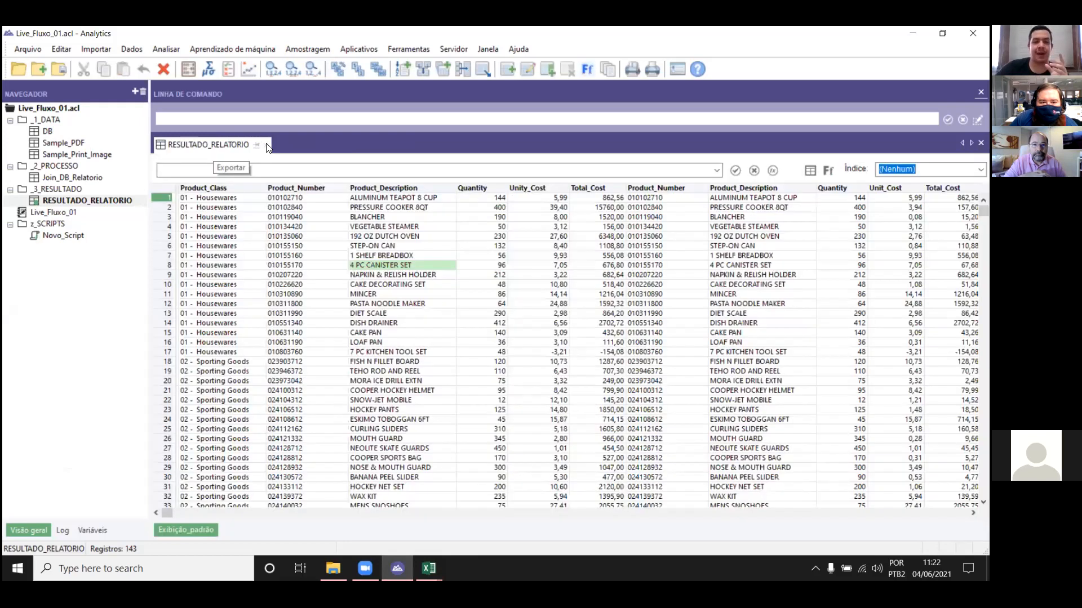
click(266, 145)
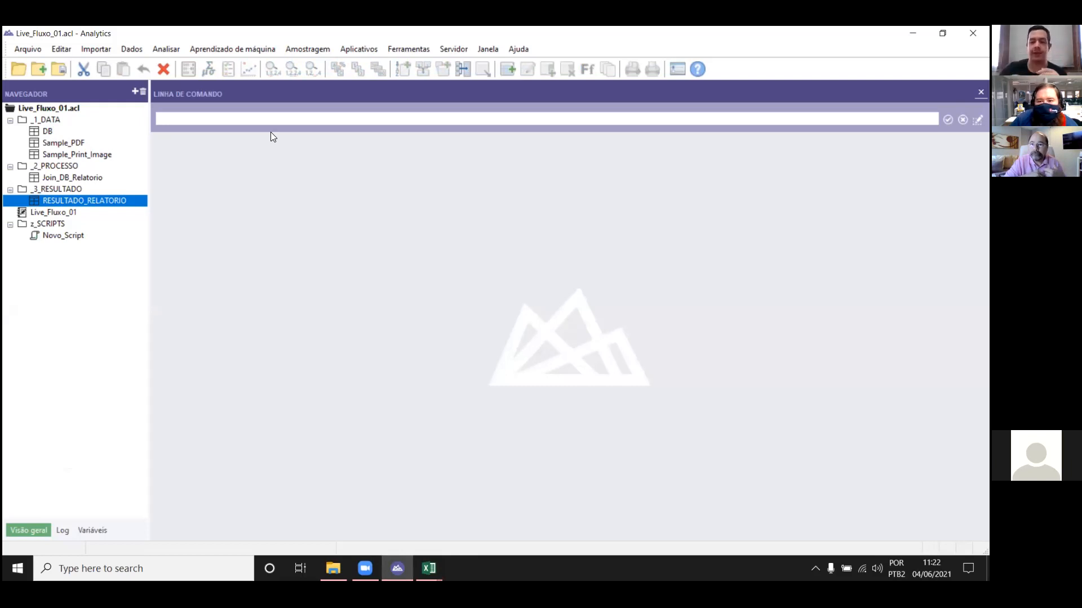
click(68, 167)
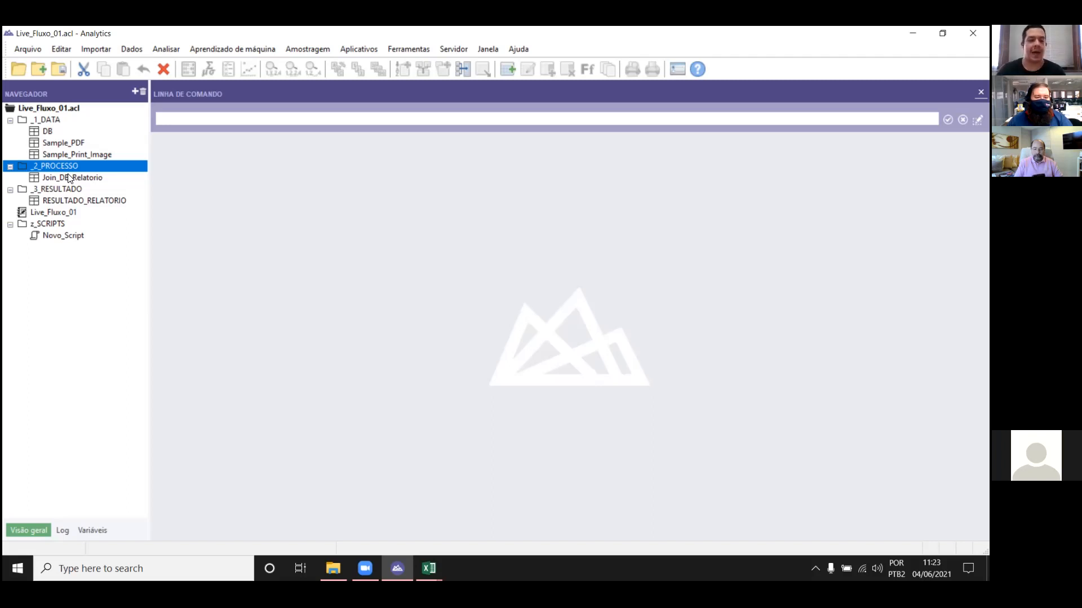
Step: Reopen the RESULTADO_RELATORIO table to view its records, and close Analytics
double_click(107, 204)
mouse_move(167, 512)
mouse_down()
mouse_move(962, 513)
mouse_move(168, 512)
mouse_up()
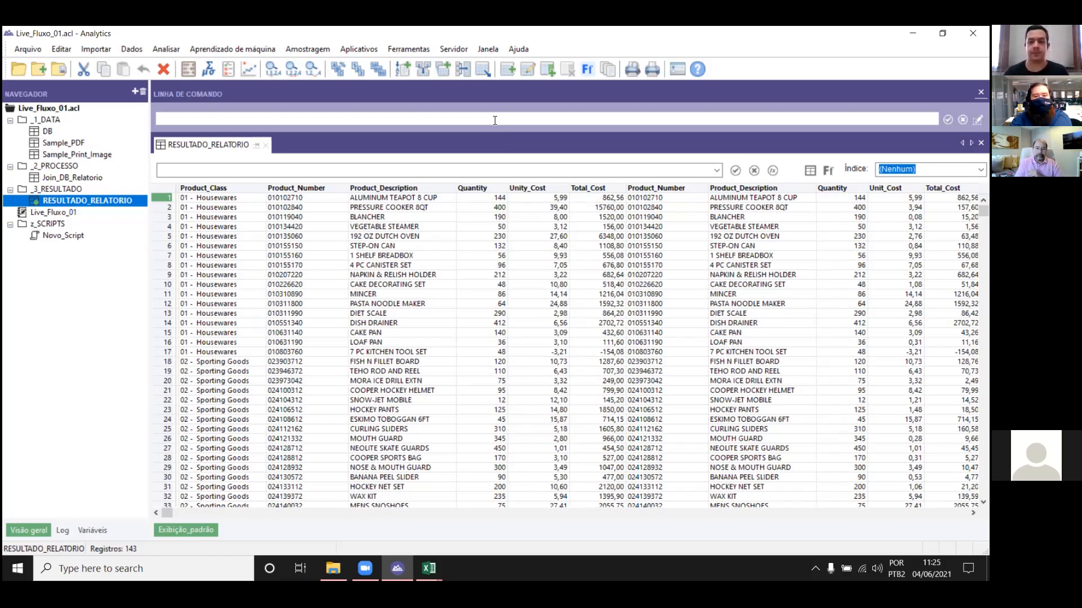
click(508, 86)
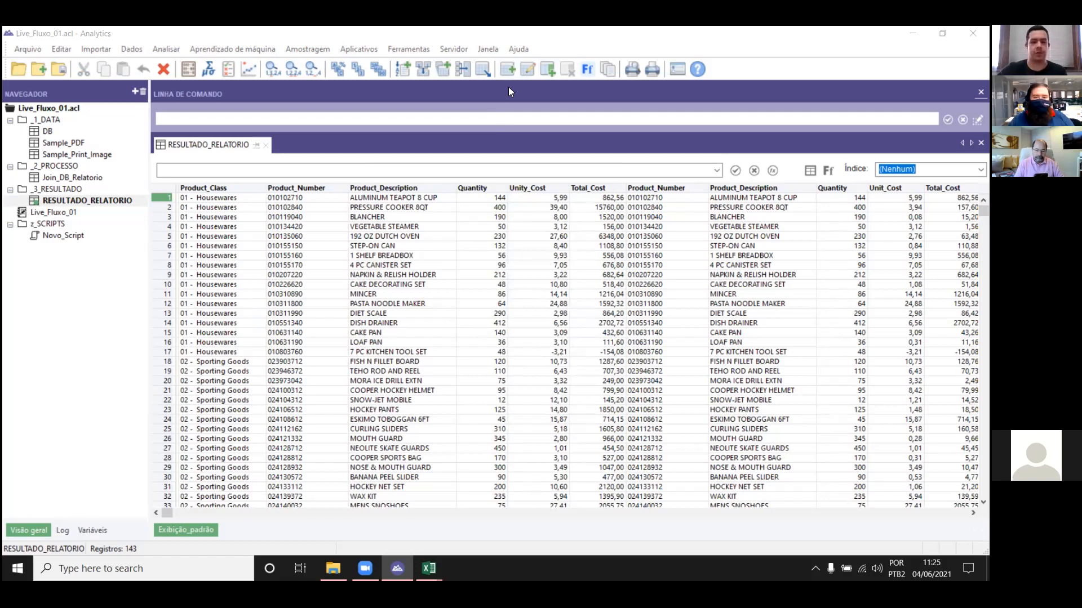
click(344, 262)
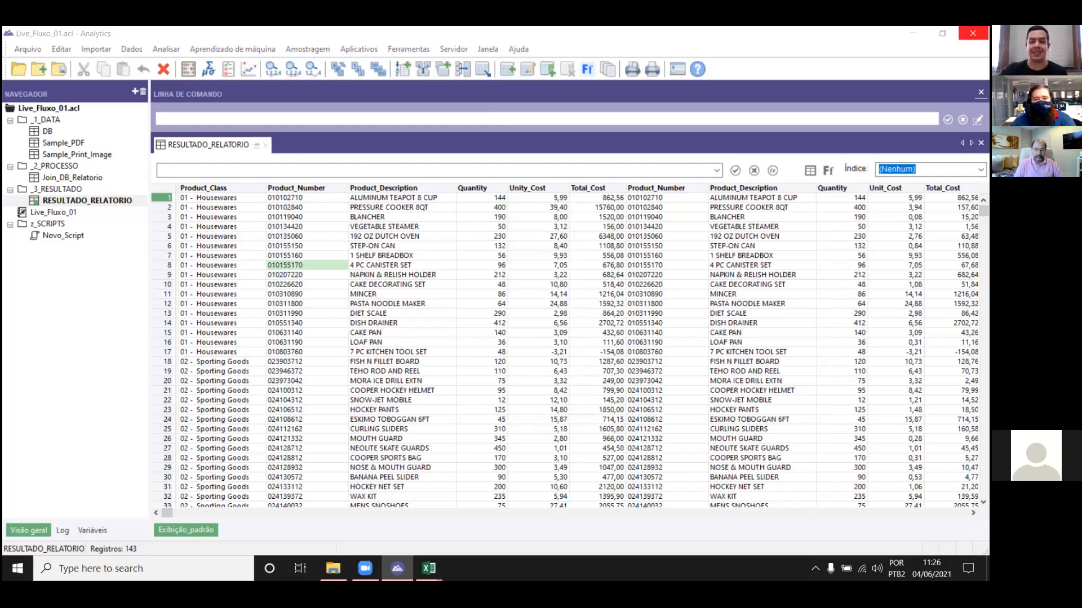
click(972, 33)
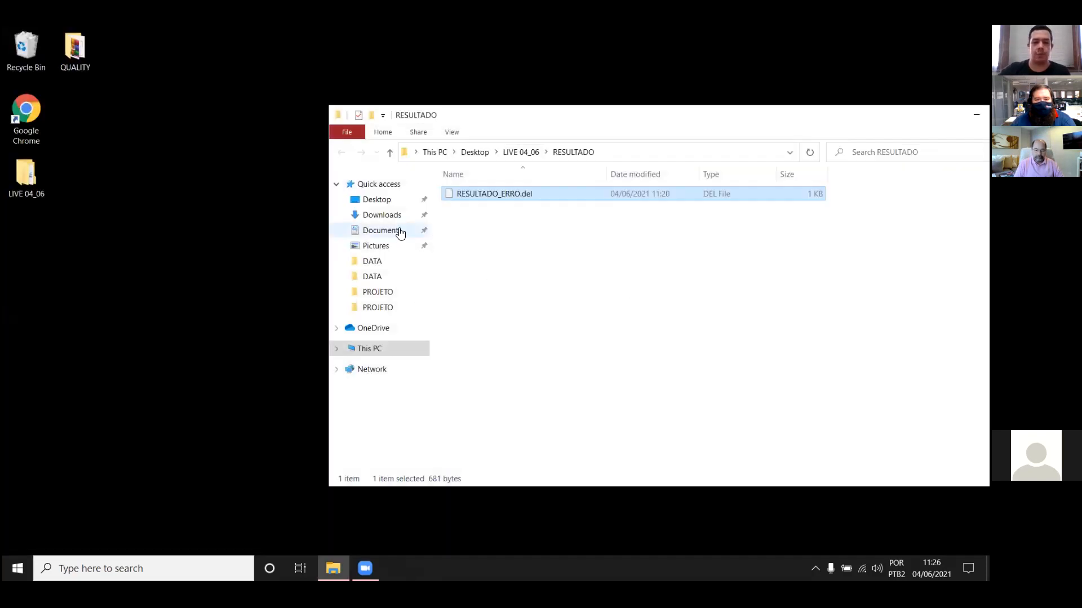
Step: From the desktop's QUALITY folder, open the ACL project PROJETO_BD_AN_GRAF_ROBOTICS in 0. CONTEUDO PRÉ VENDAS, Analytics, Base de Dados_APP Analise e Gráficos_Robotics Professional, Projeto
double_click(75, 51)
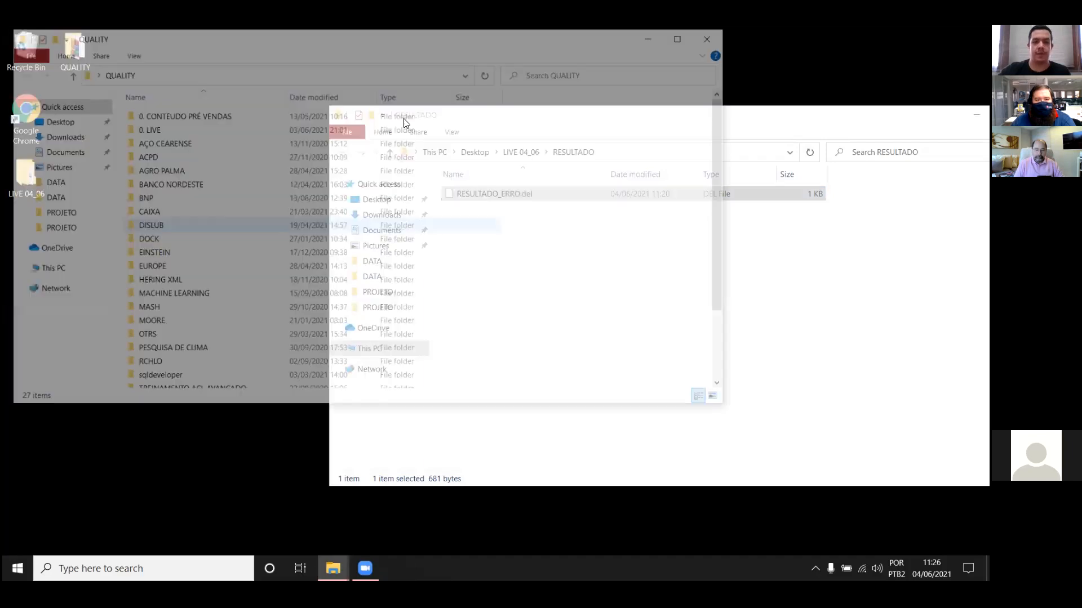
drag(239, 36, 359, 74)
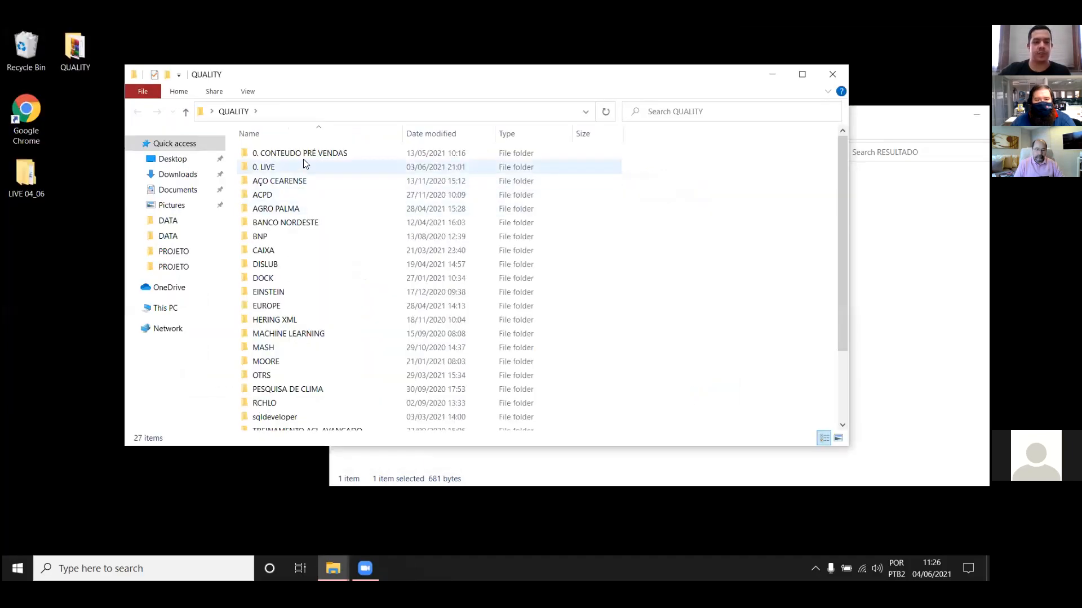
double_click(306, 153)
double_click(306, 154)
click(308, 155)
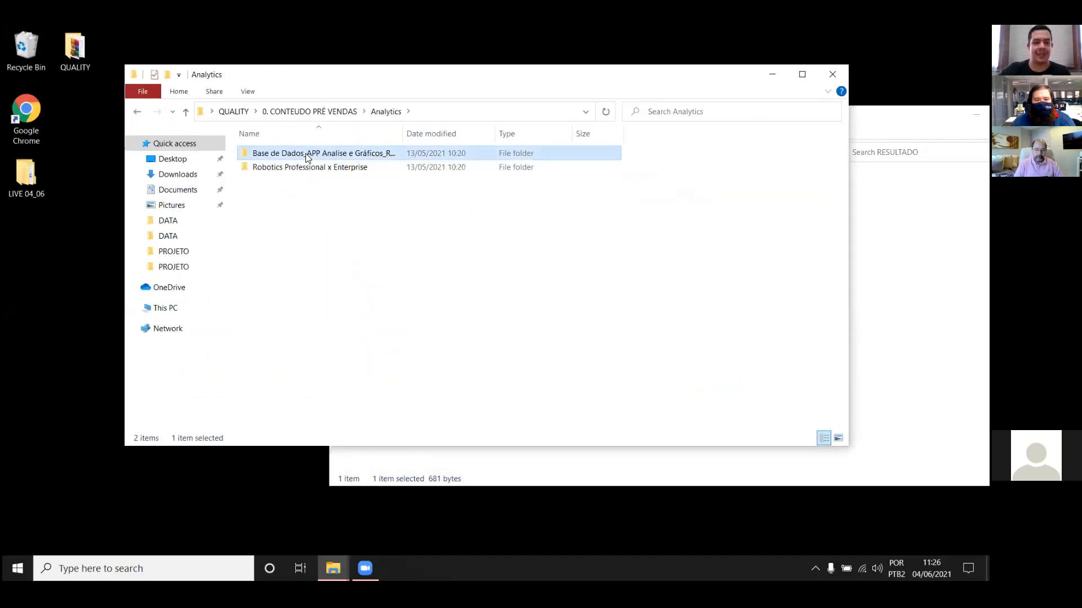
double_click(307, 157)
click(309, 168)
double_click(308, 168)
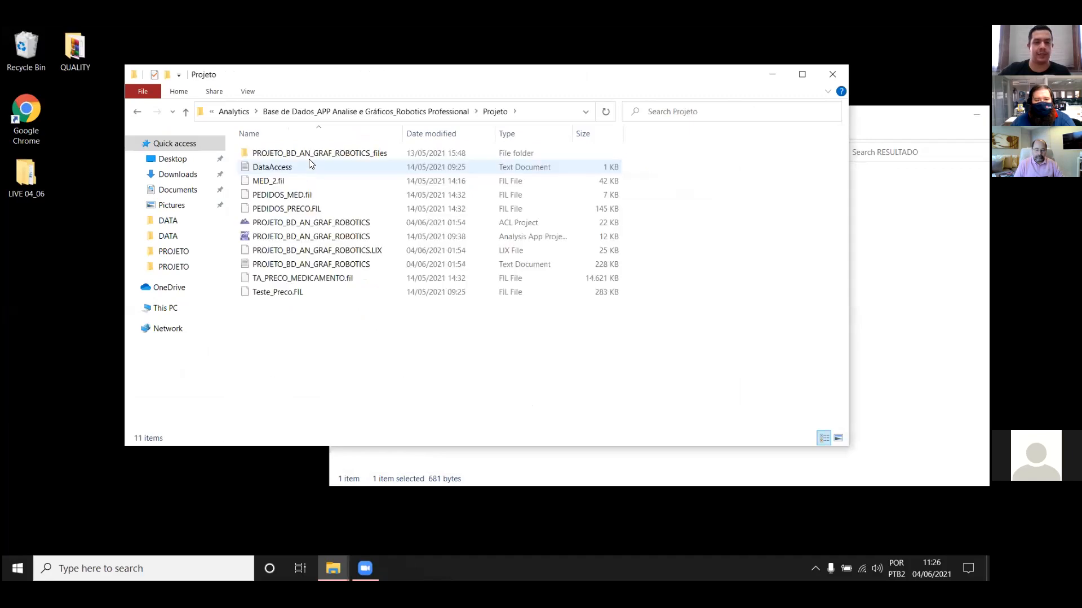
click(293, 222)
Step: Close the RESULTADO and Projeto folder windows and continue in Analytics
click(965, 113)
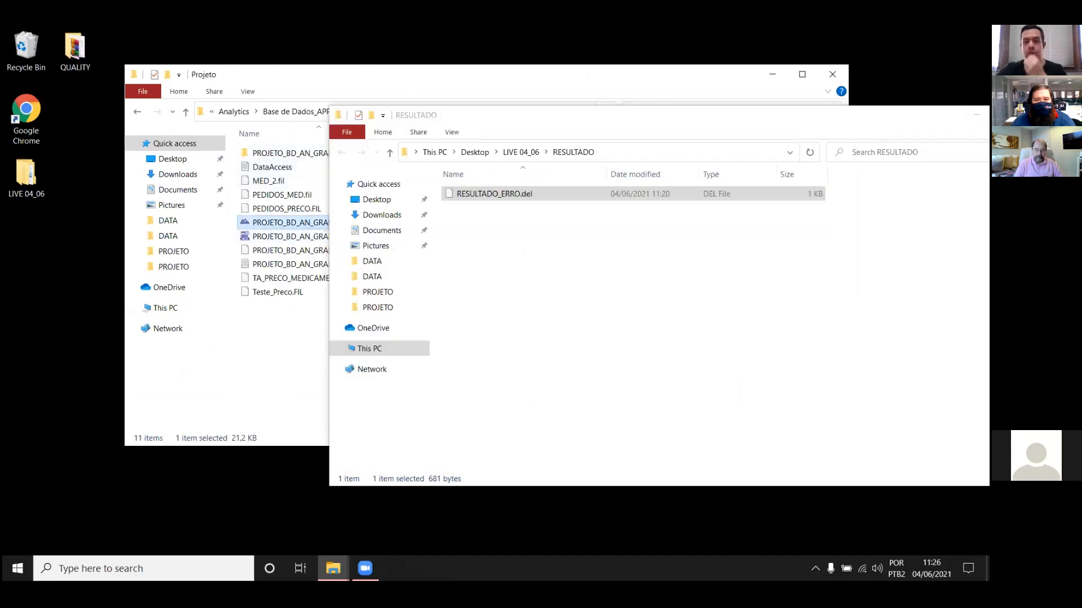
drag(964, 112, 831, 134)
click(905, 136)
click(840, 72)
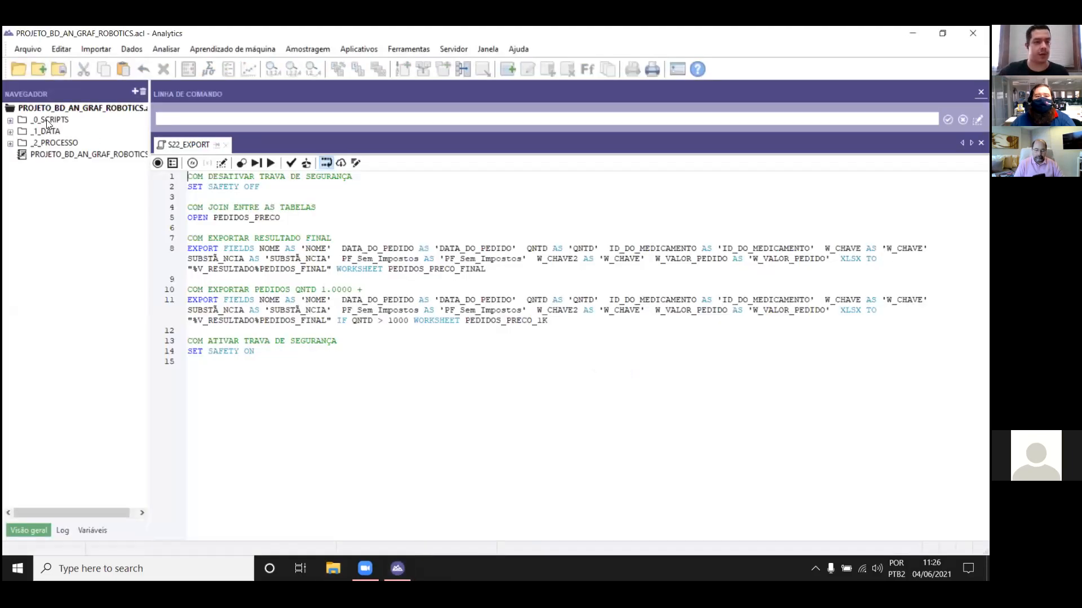
Step: Expand the _0_SCRIPTS and S0_GENERAL folders, and open the S00_INICIO script followed by S00_INICIO_APP
double_click(49, 121)
double_click(63, 132)
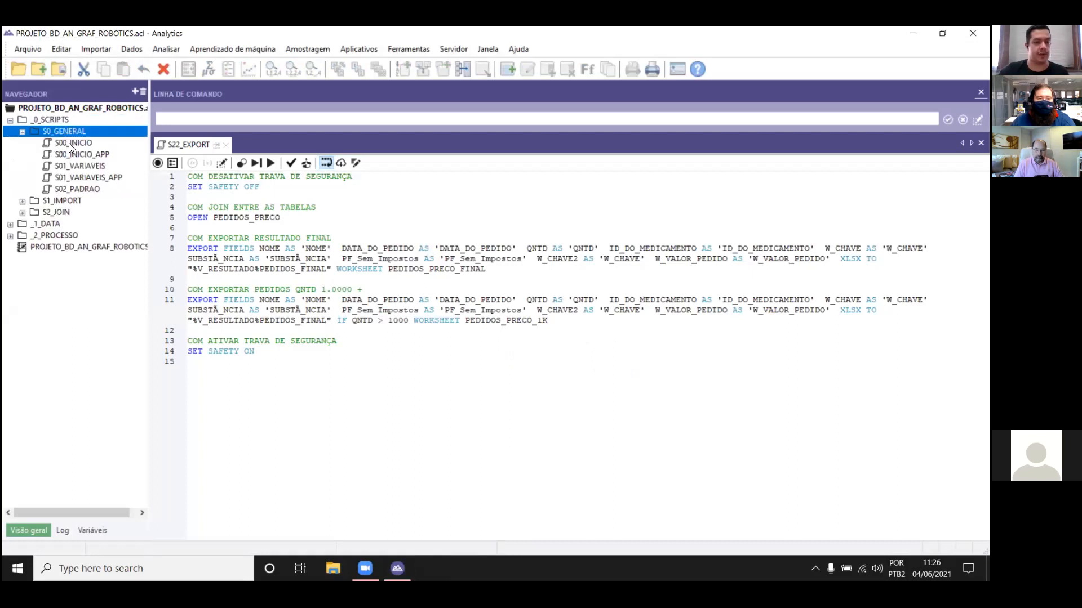
double_click(68, 143)
double_click(90, 156)
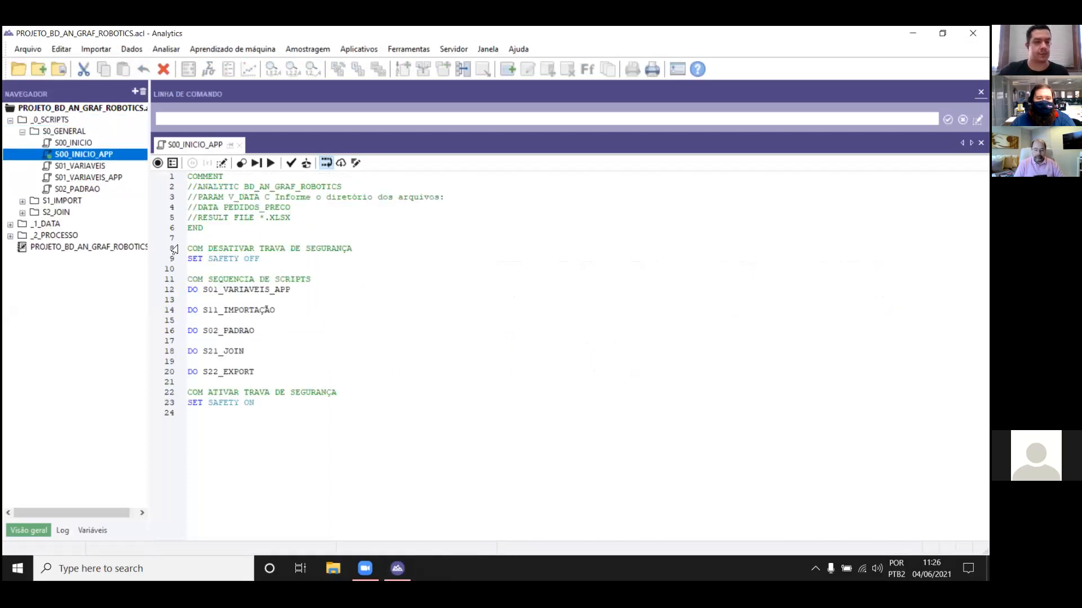
Step: Examine the comment header of S00_INICIO_APP, covering its ANALYTIC name, V_DATA parameter, DATA table and RESULT file declarations
drag(204, 227, 187, 185)
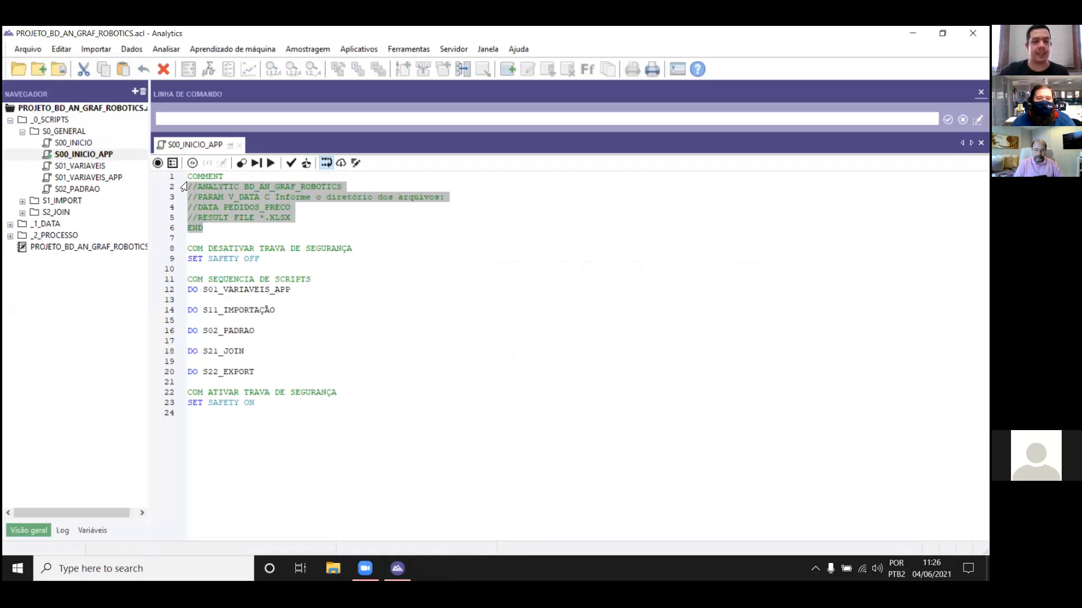
click(360, 228)
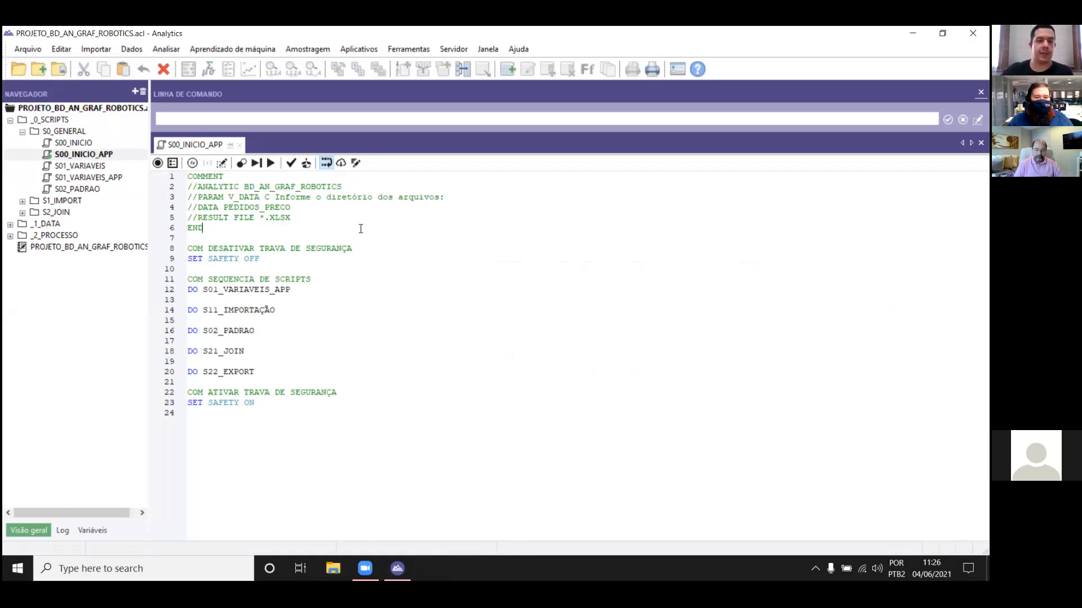
click(202, 186)
drag(202, 186, 341, 187)
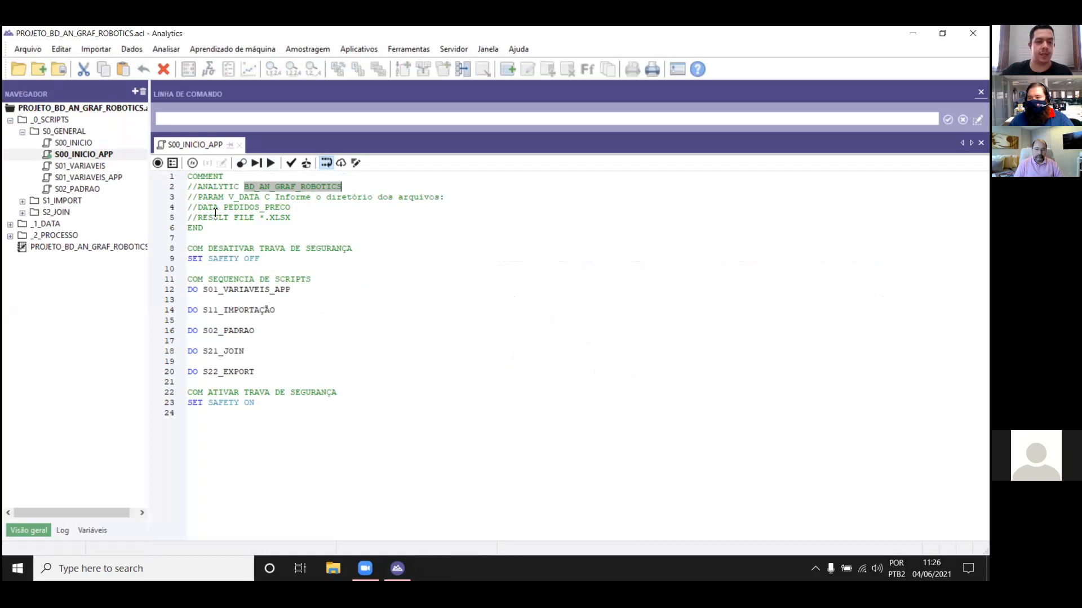
drag(198, 196, 444, 197)
double_click(266, 197)
click(297, 218)
drag(197, 207, 292, 210)
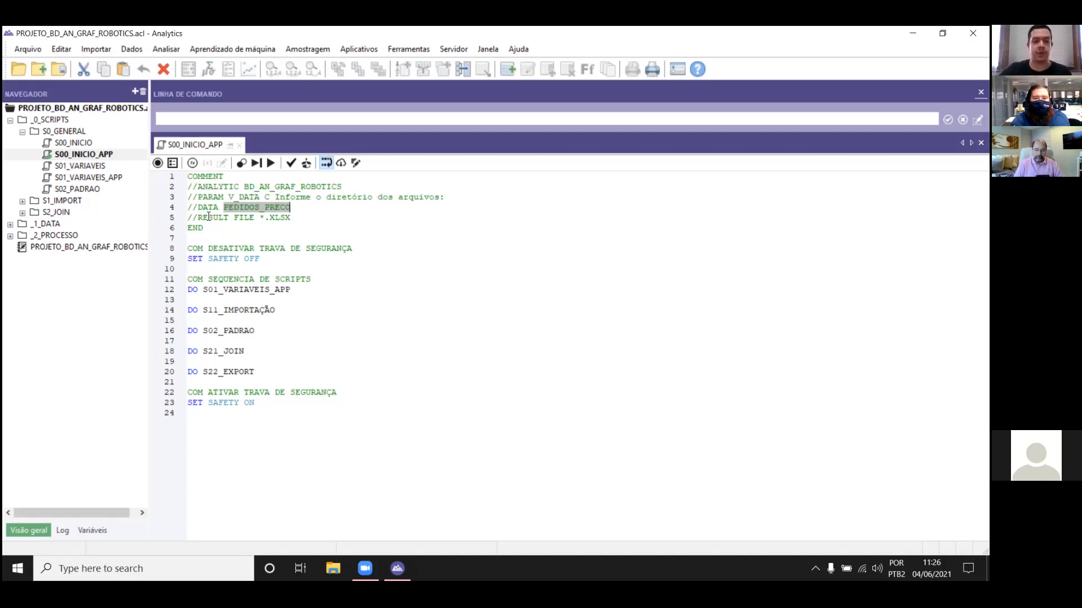
drag(202, 220, 295, 219)
click(301, 221)
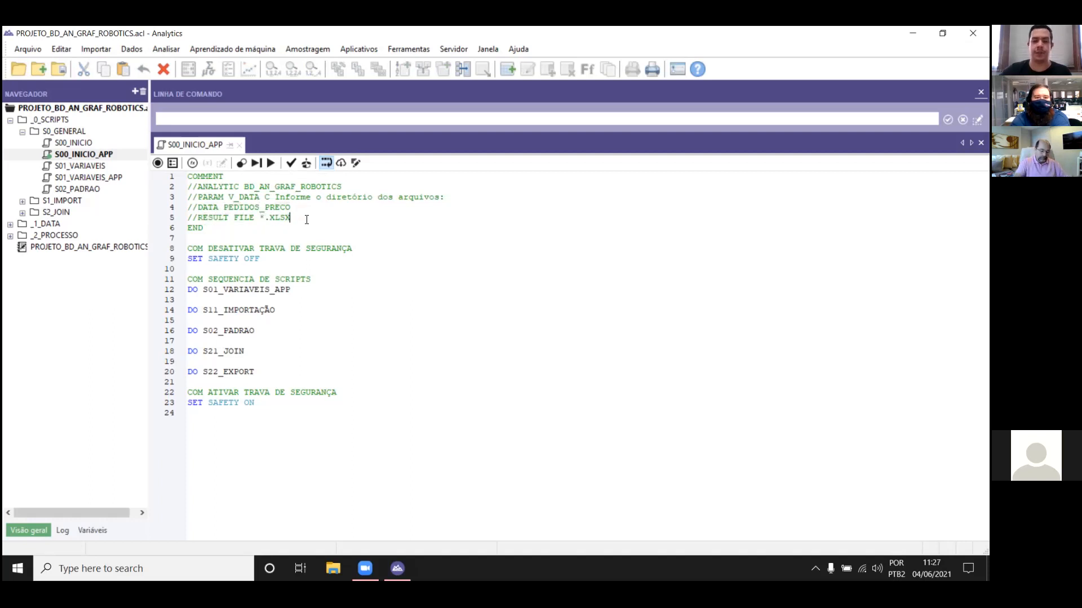
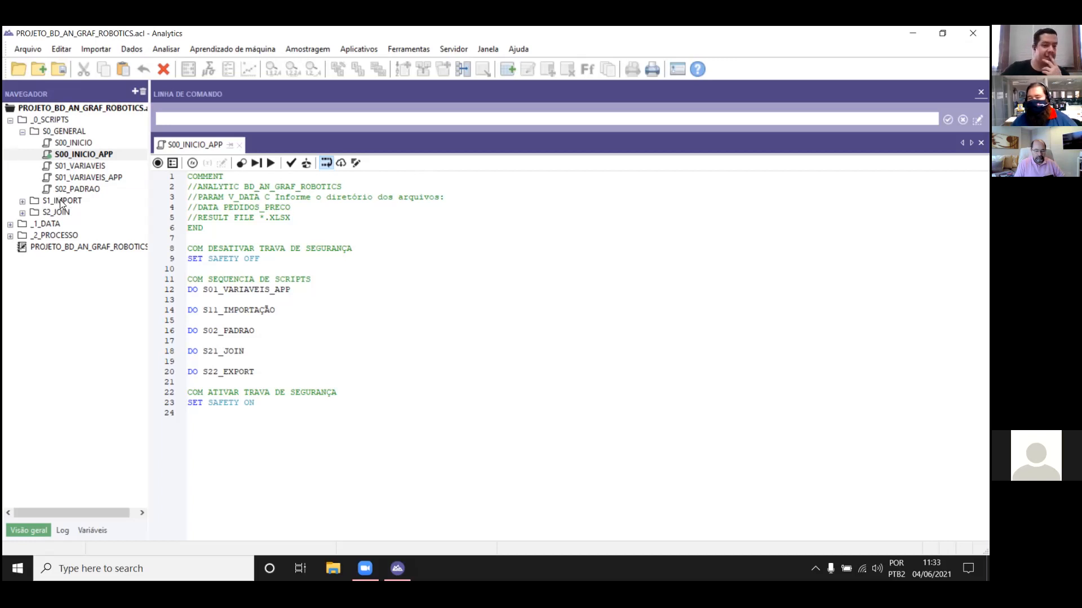
Step: Expand the S1_IMPORT and _1_DATA folders, and open the PEDIDOS_MED table
double_click(63, 201)
double_click(56, 236)
double_click(74, 257)
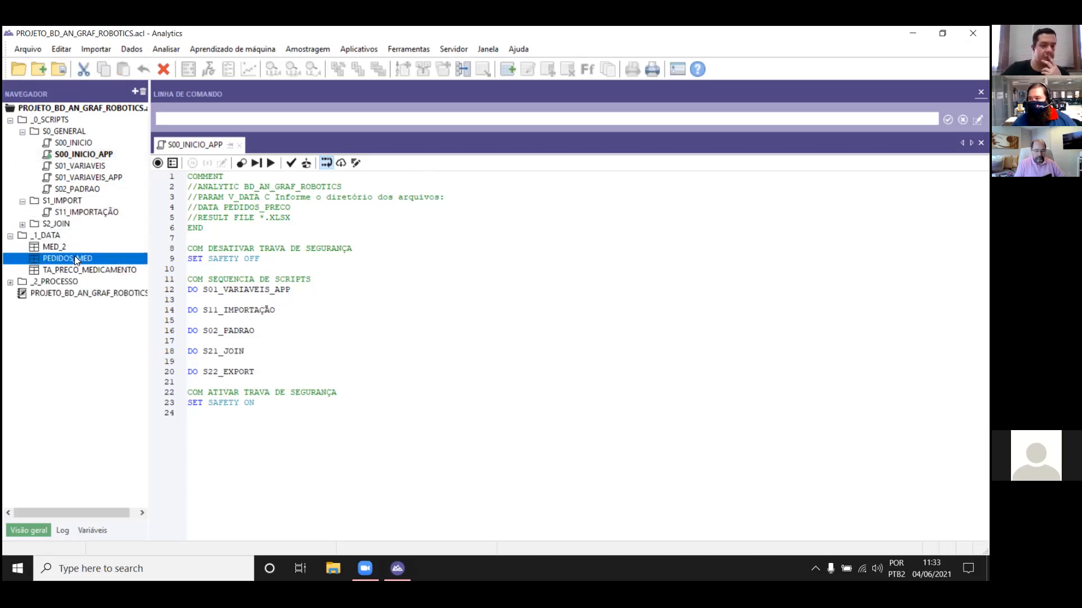
Step: Set up an append of the PEDIDOS_MED, PEDIDOS_PRECO and Teste_Preco tables, and cancel it without running it
click(463, 69)
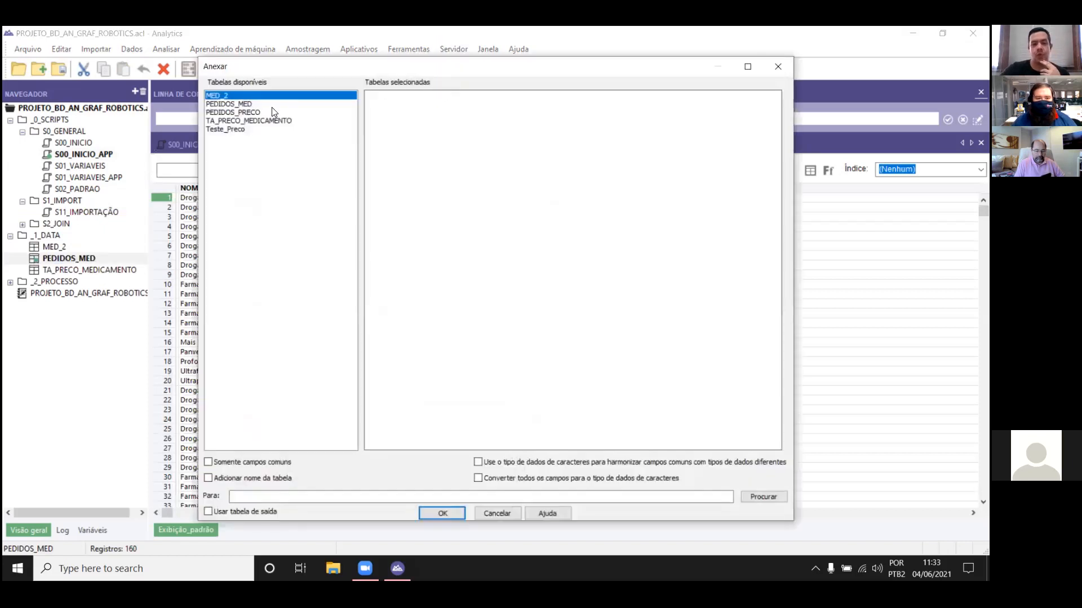
double_click(272, 104)
double_click(275, 112)
double_click(285, 129)
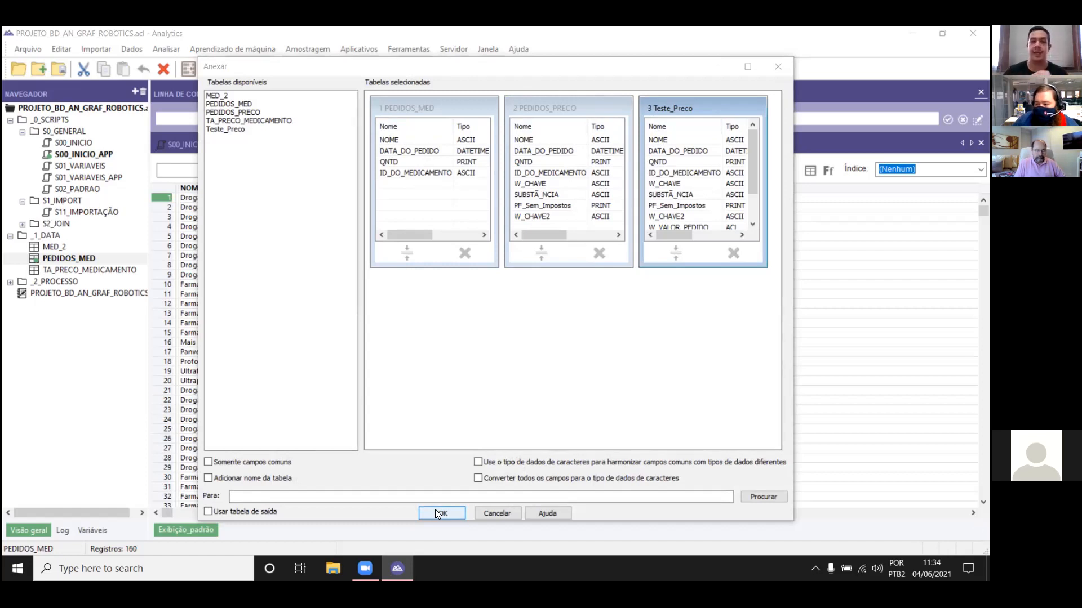
click(785, 67)
click(604, 345)
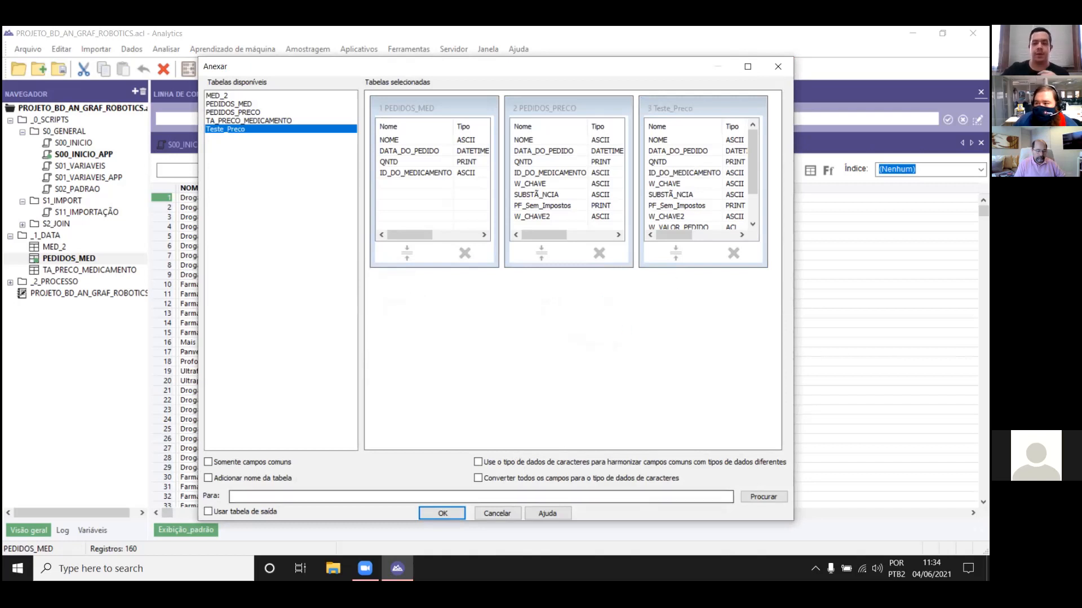
click(491, 513)
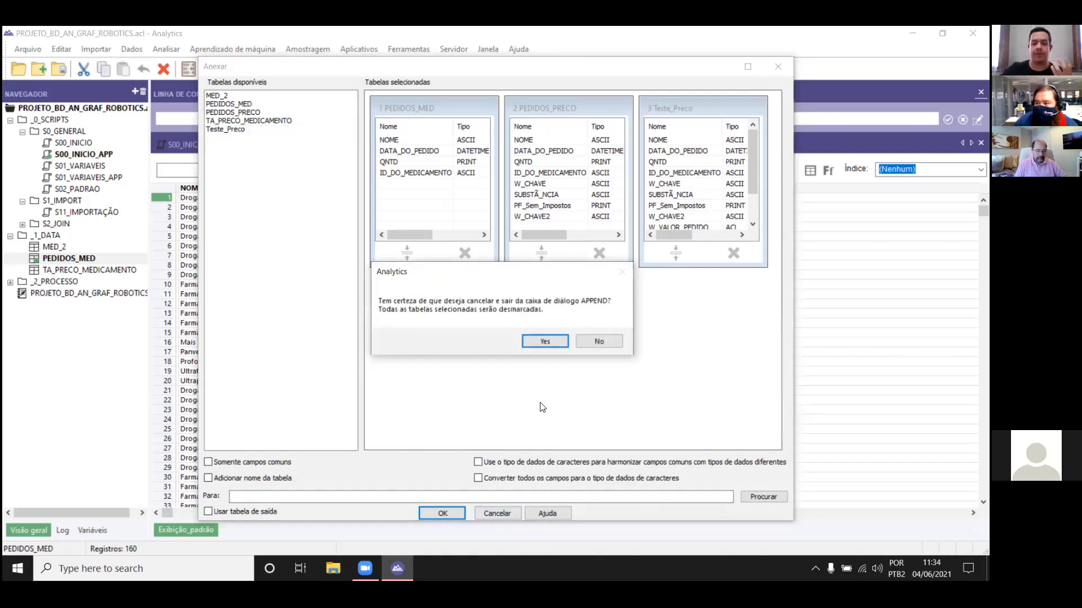
click(545, 342)
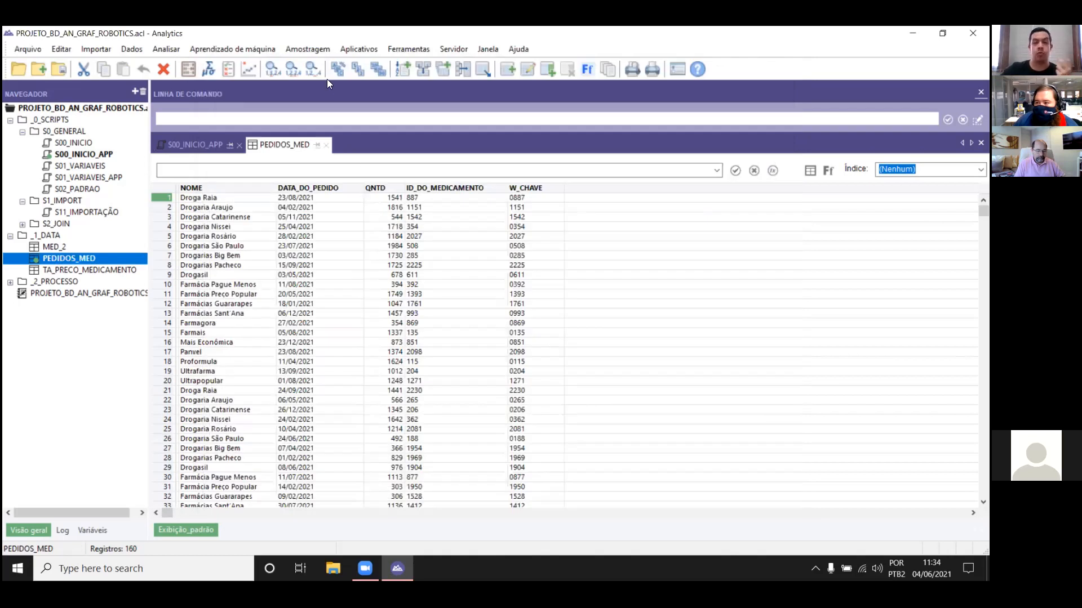
click(303, 50)
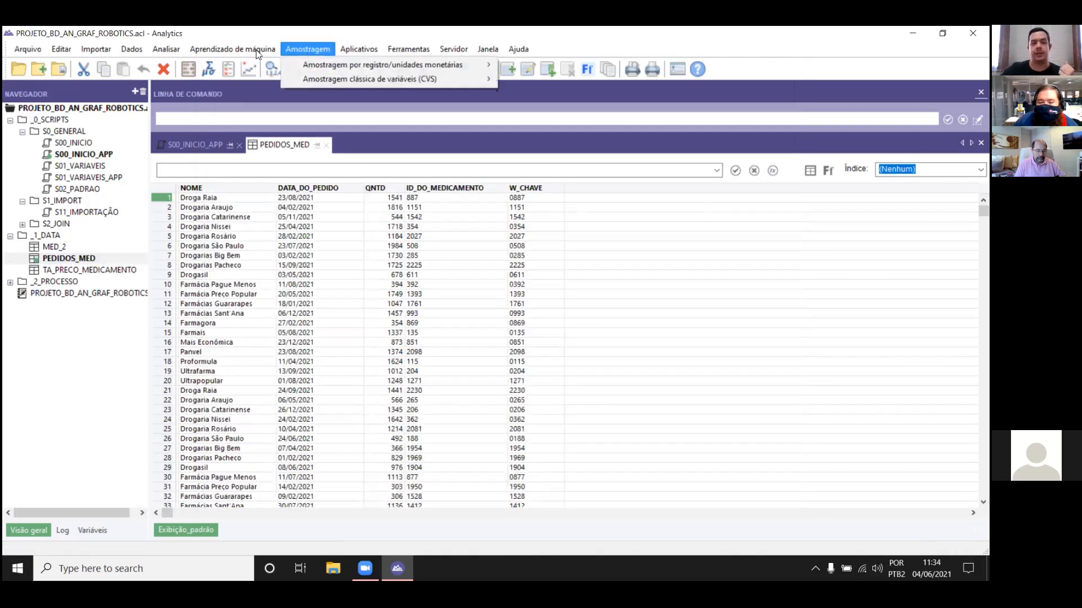
mouse_move(252, 50)
click(347, 228)
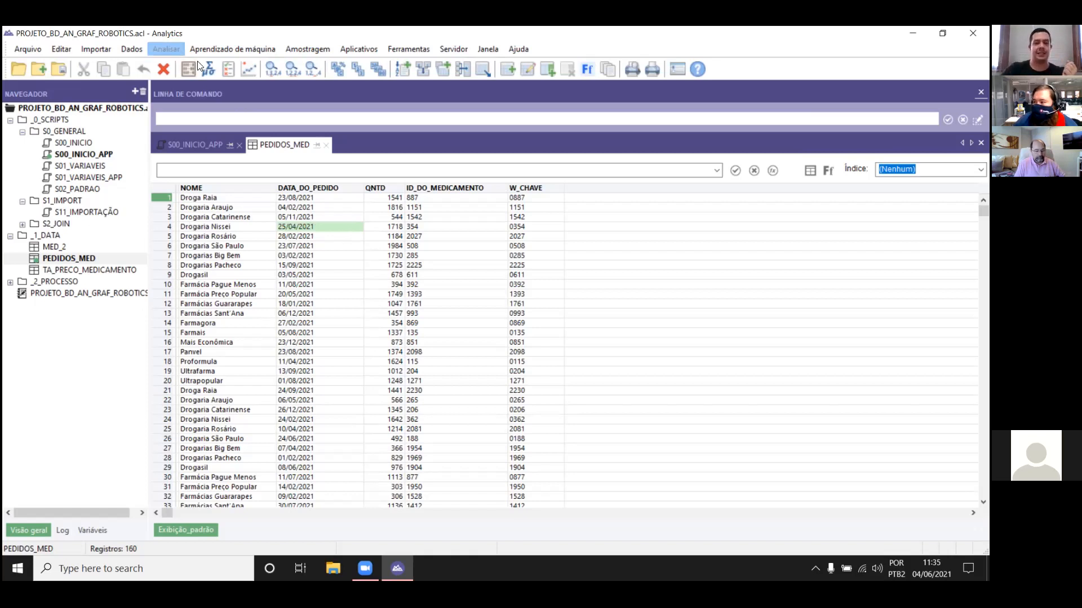
Step: Examine the cross-tabulation settings for rows, columns and subtotal fields of PEDIDOS_MED, and close the dialog without running it
click(163, 50)
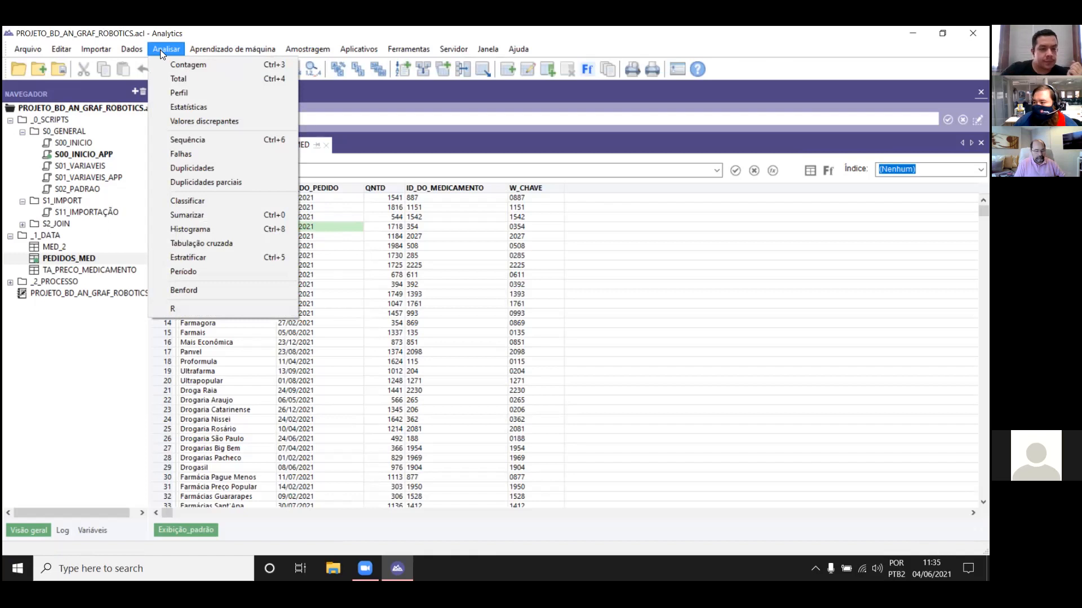
click(203, 246)
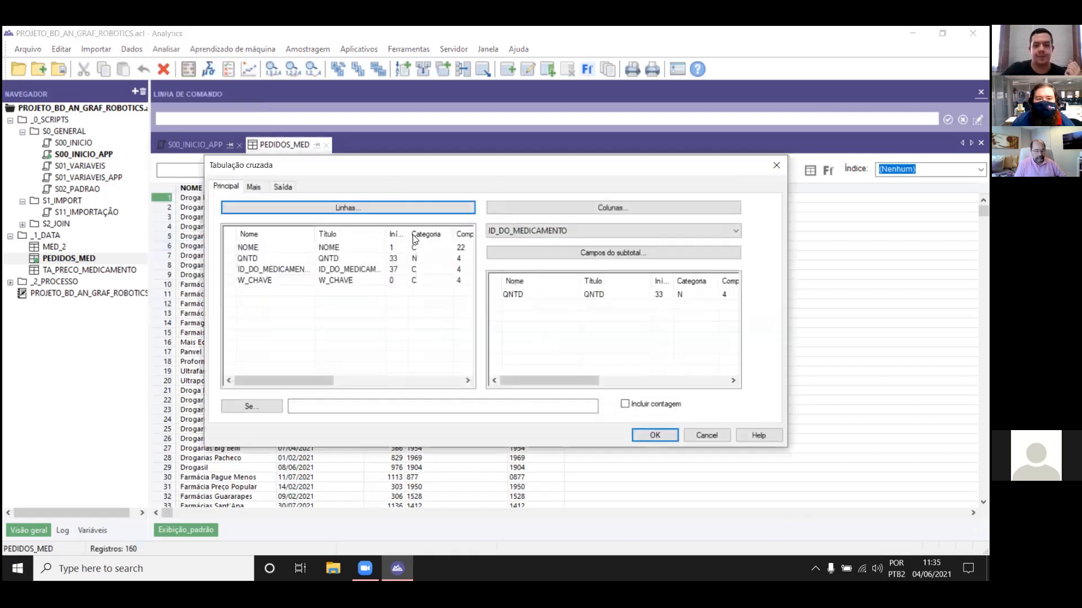
drag(487, 171, 490, 156)
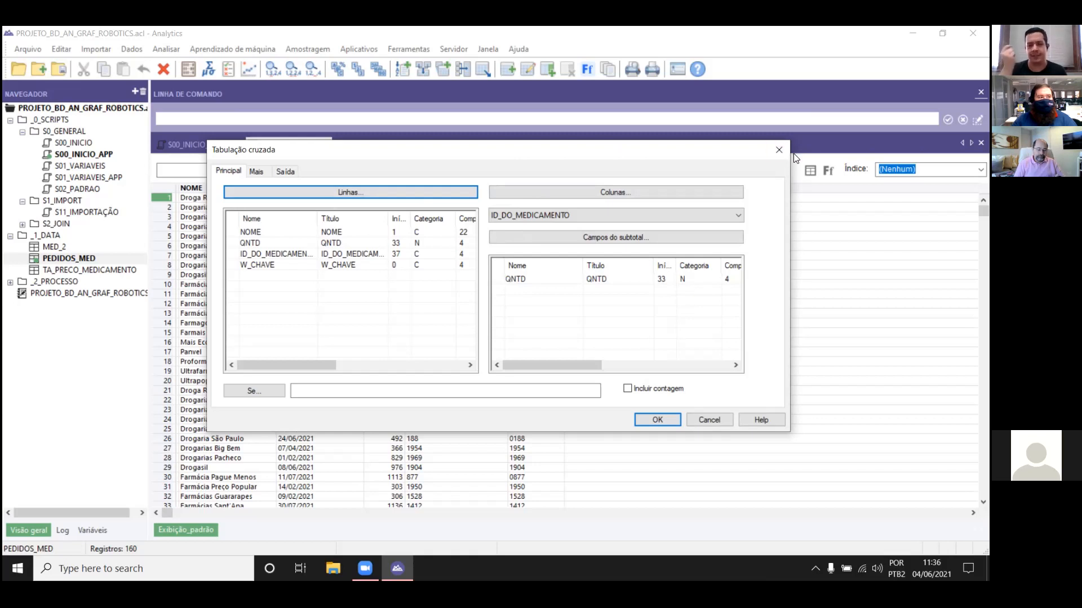
click(776, 149)
click(519, 206)
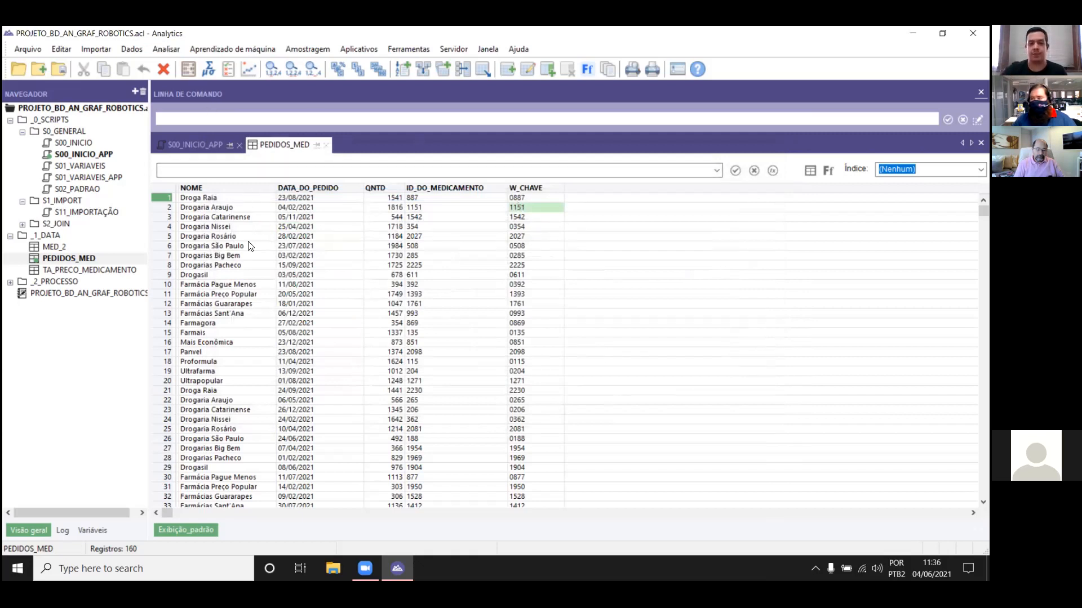
Step: Close the PEDIDOS_MED table and the S00_INICIO_APP script, and open the MED_2 table
click(327, 146)
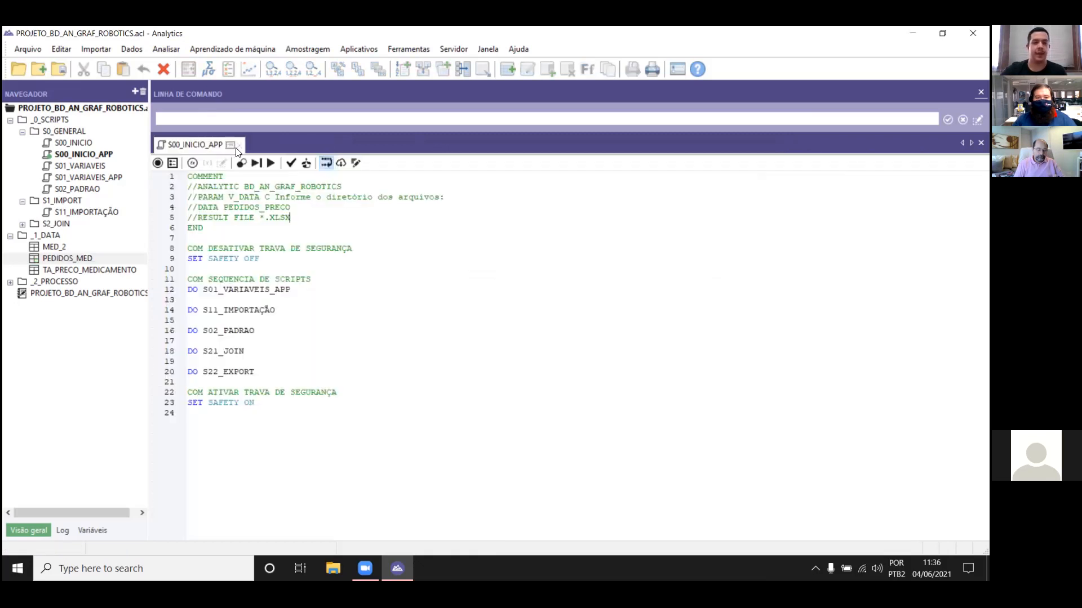
click(240, 146)
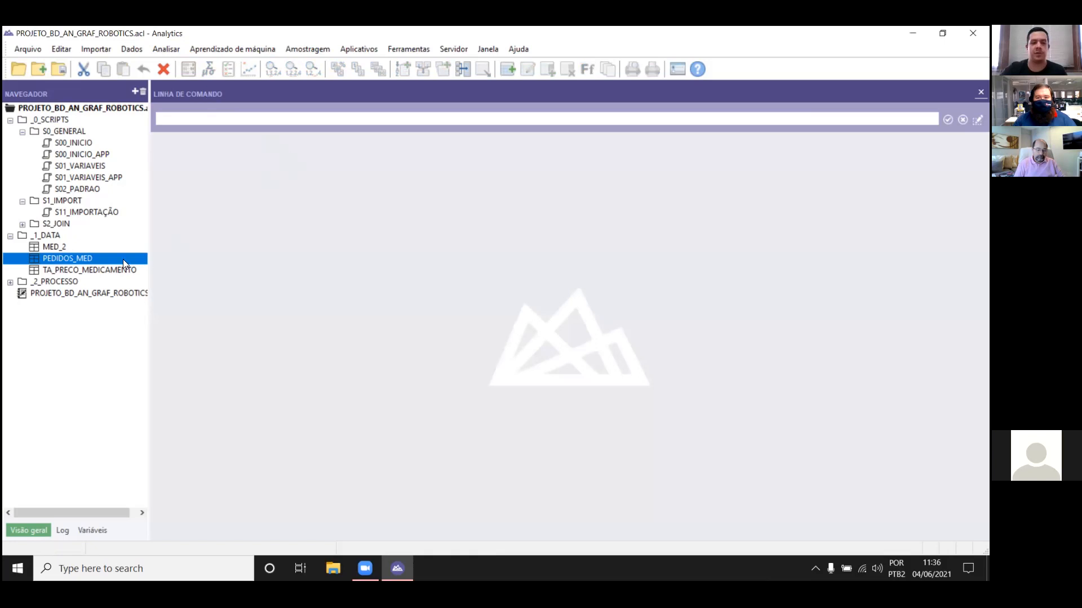
double_click(53, 247)
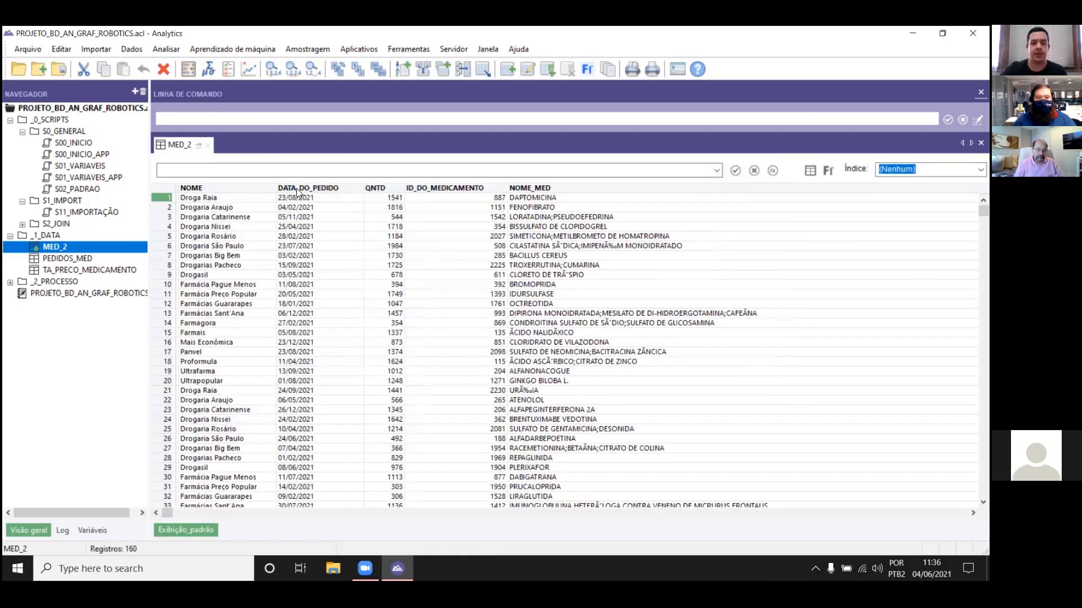
Step: Quick-sort MED_2 by DATA_DO_PEDIDO in ascending order, and close and reopen the table
right_click(296, 188)
click(373, 290)
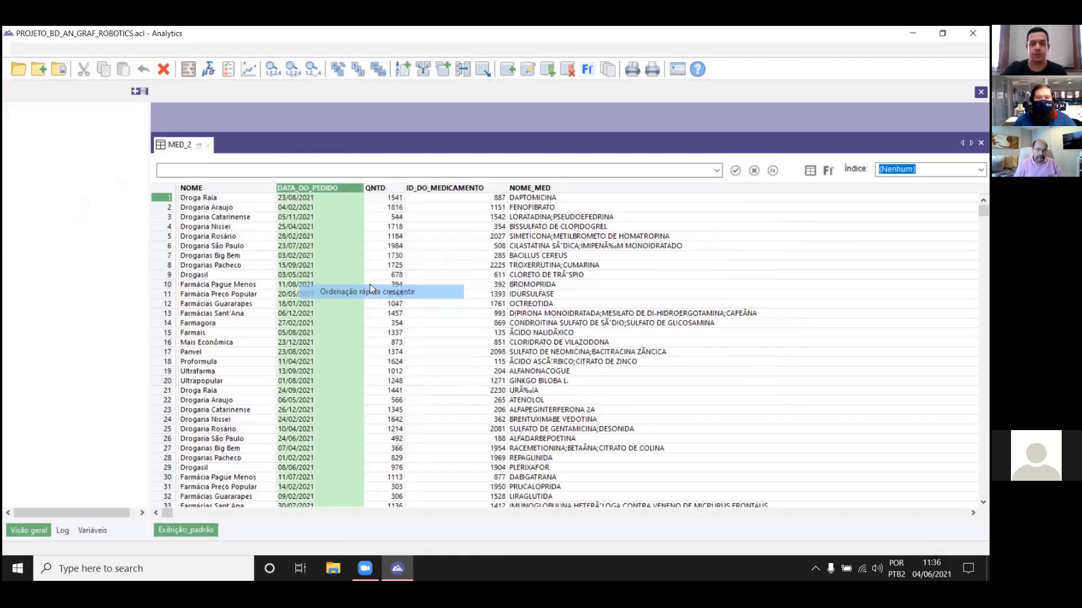
click(331, 339)
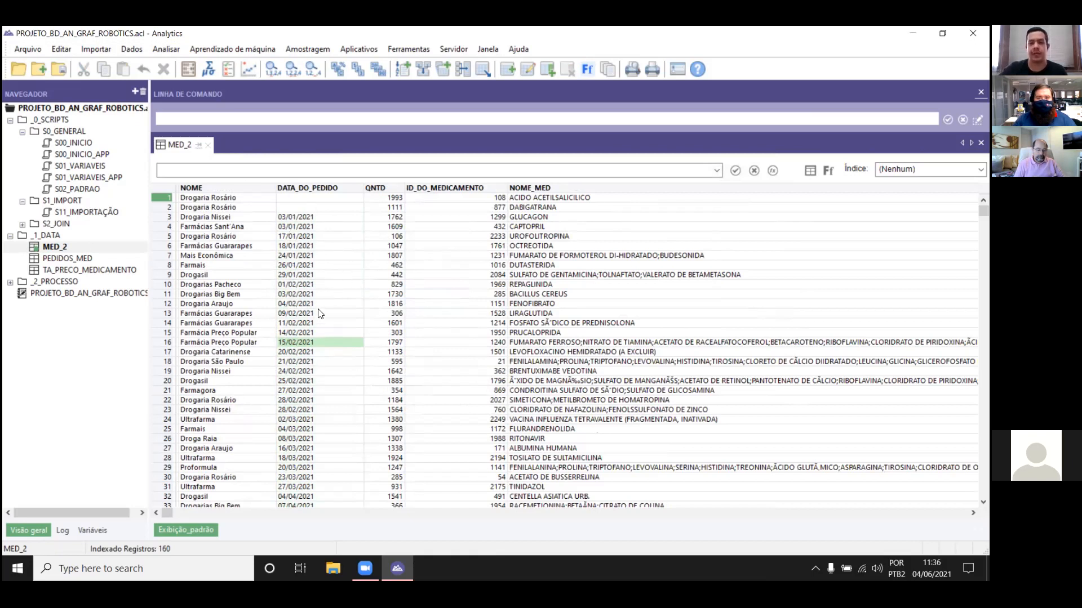
click(208, 145)
double_click(66, 248)
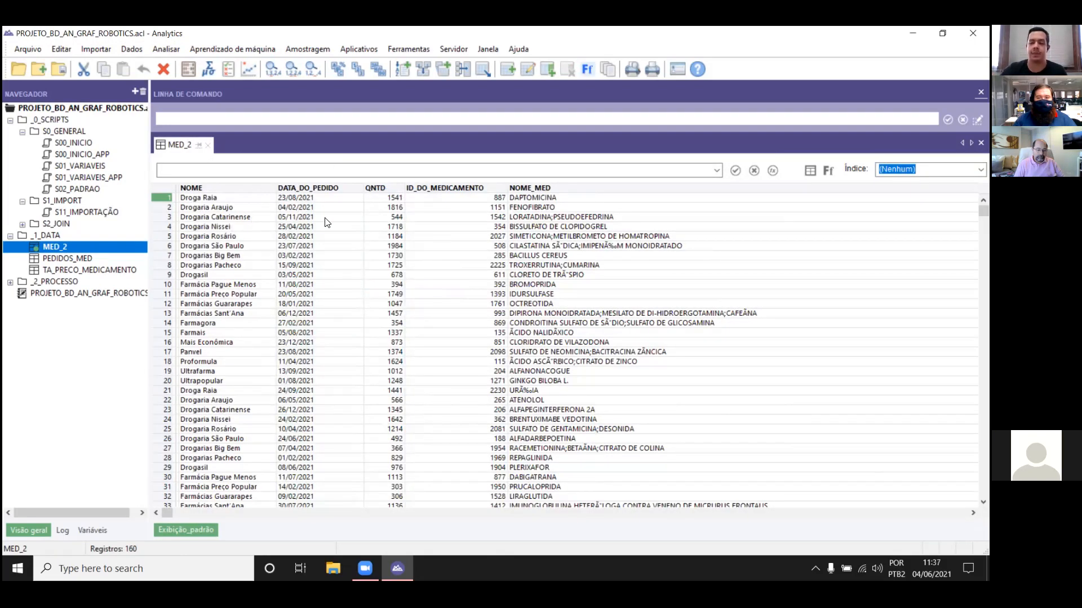
Step: Examine the Sort command's key field, record type and output table settings for MED_2, and cancel the dialog
click(131, 49)
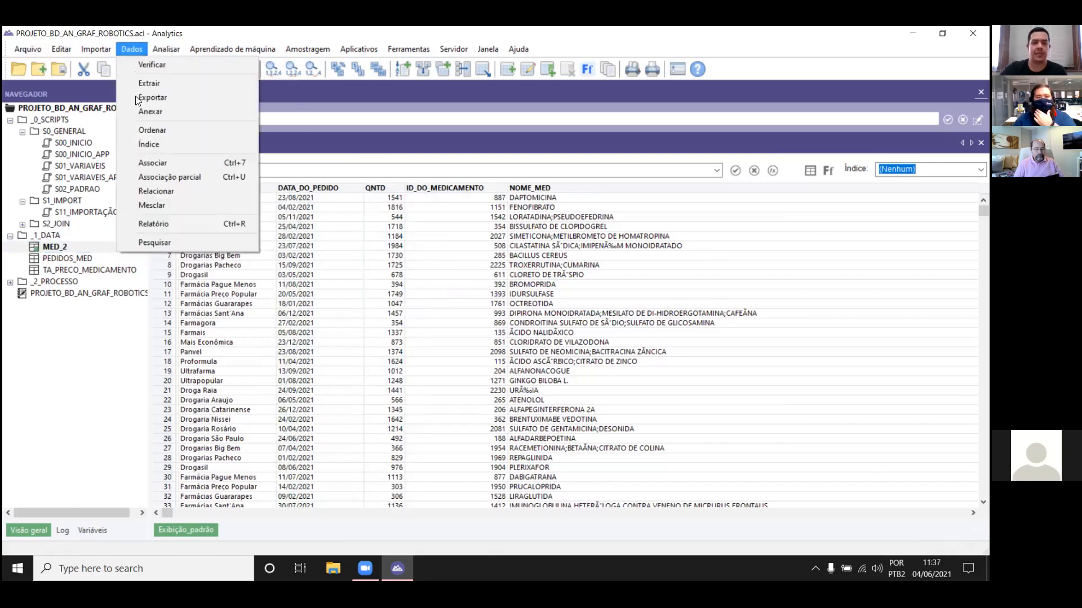
click(157, 129)
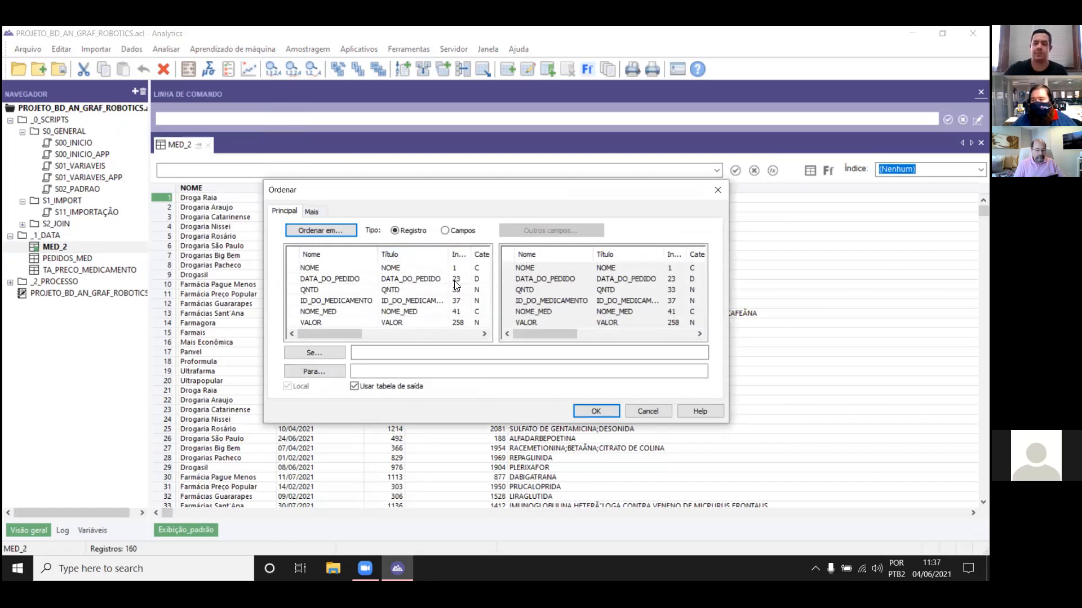
click(408, 367)
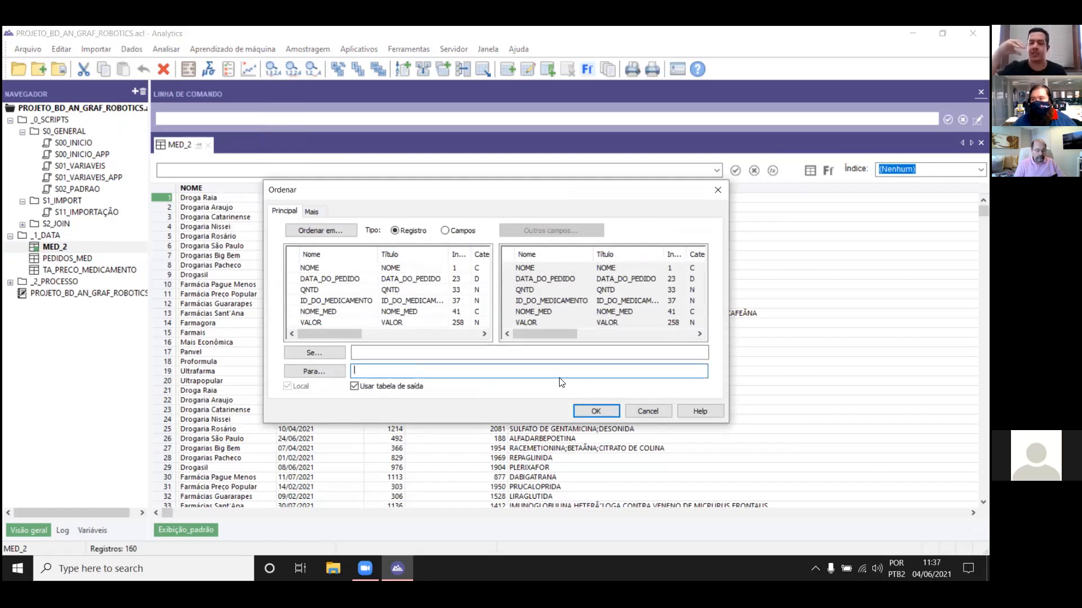
click(646, 408)
click(332, 277)
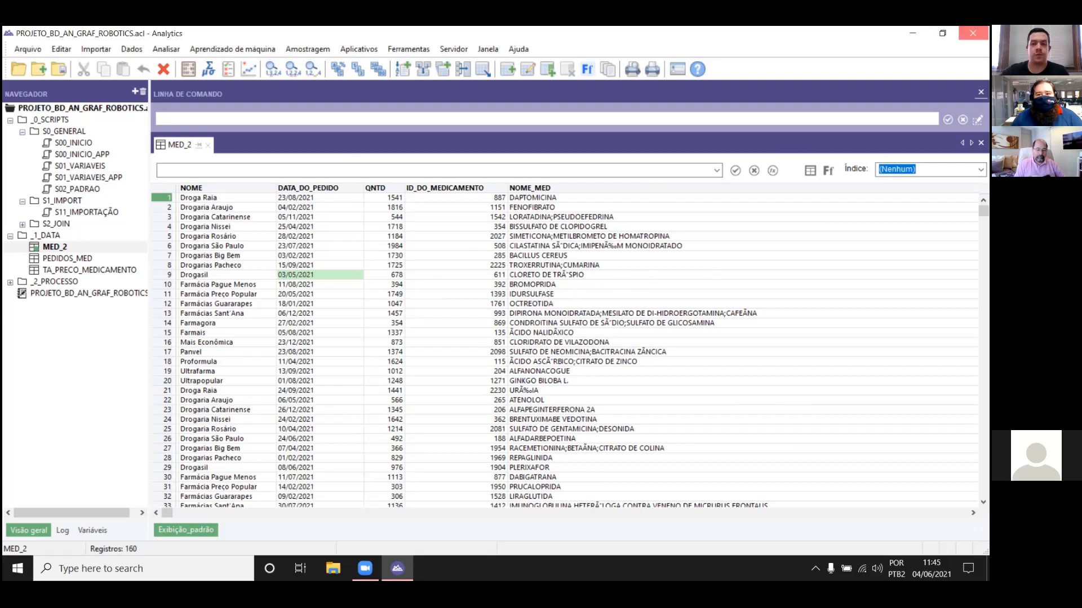
Step: Close the robotics project and open the Live_Fluxo_01 ACL project from the PROJETO folder inside the desktop's LIVE 04_06 folder
click(973, 33)
double_click(26, 171)
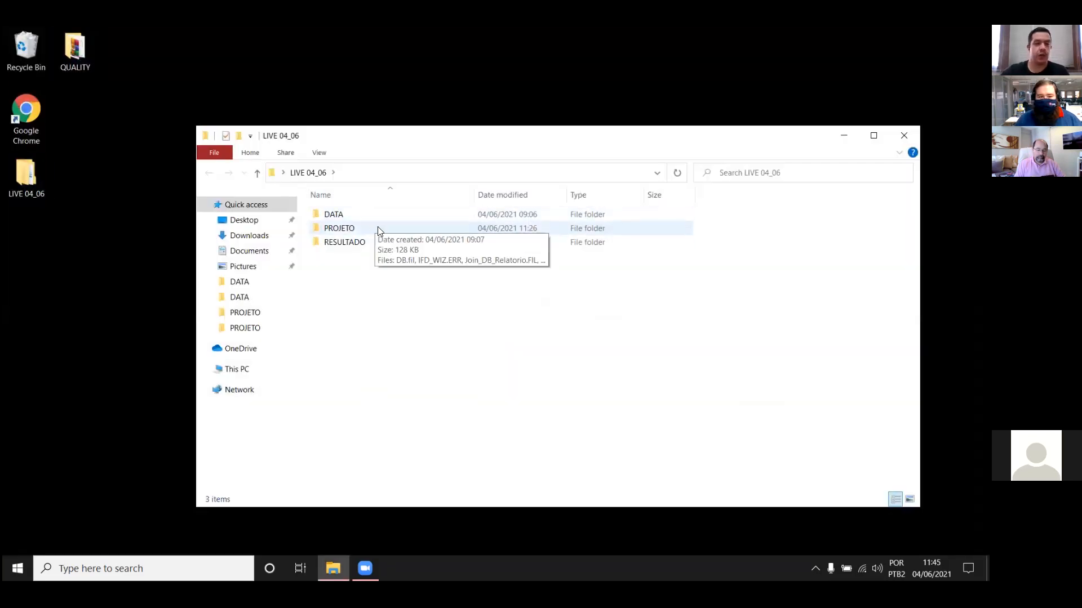
click(381, 231)
double_click(380, 231)
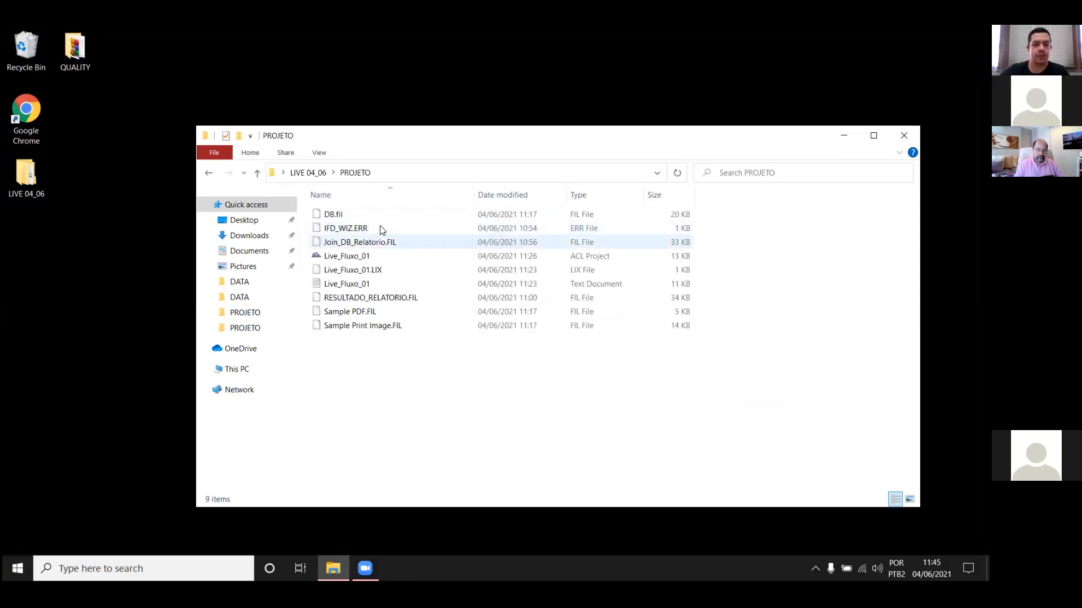
double_click(378, 257)
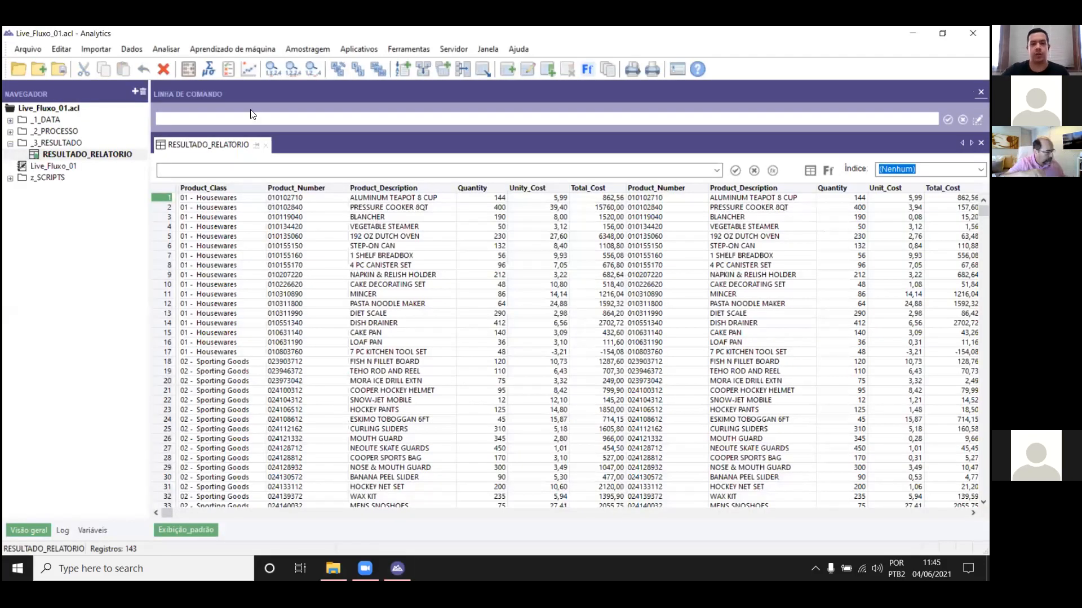
Step: Open the Sample_Print_Image table from _1_DATA and classify it on Product_Class with a subtotal of Total_Cost
double_click(43, 121)
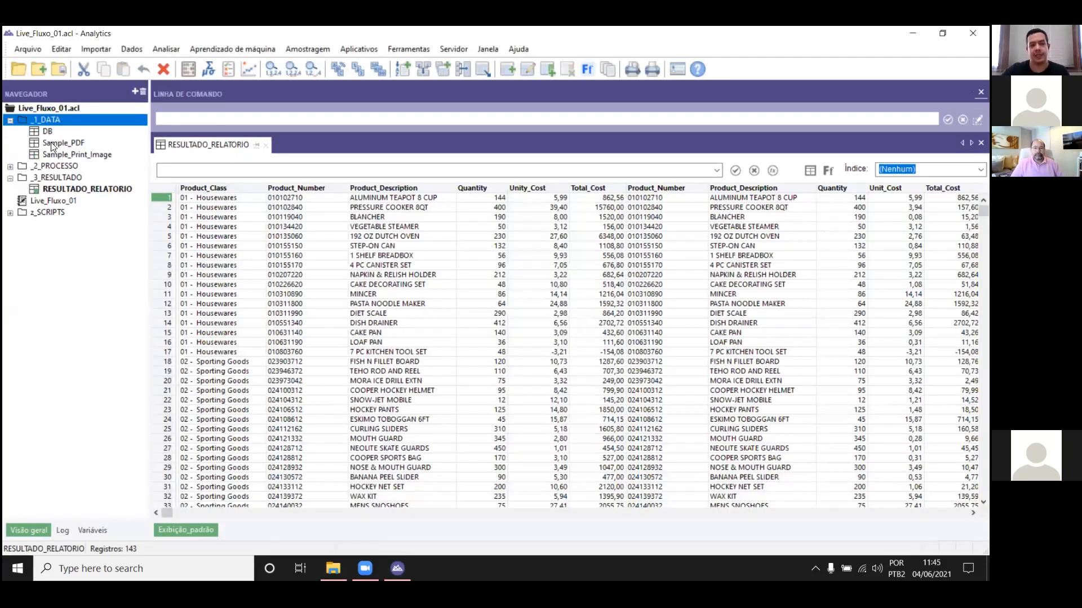
double_click(56, 154)
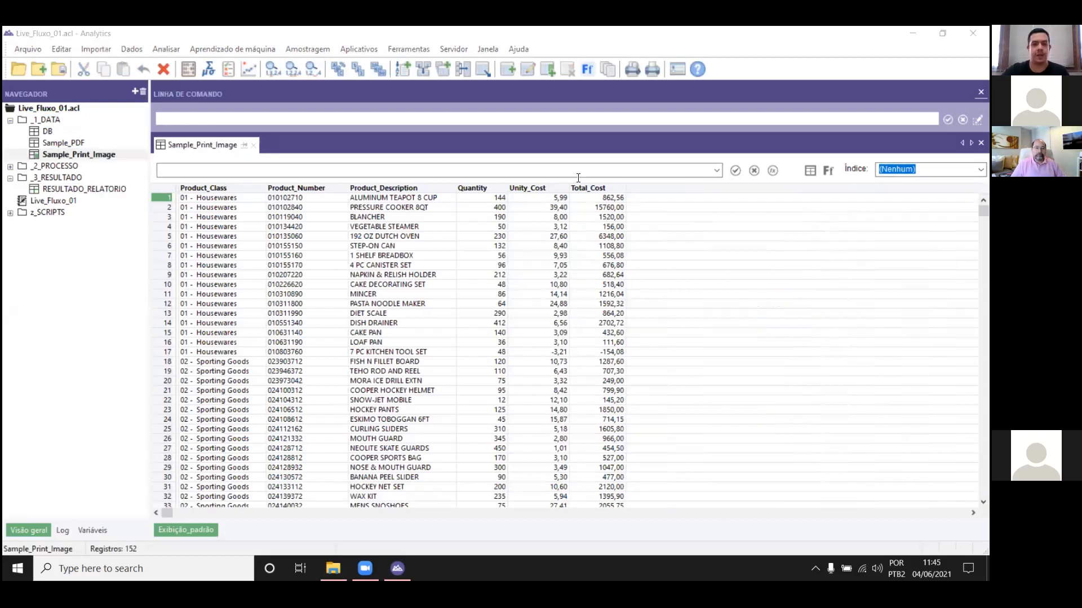
click(208, 188)
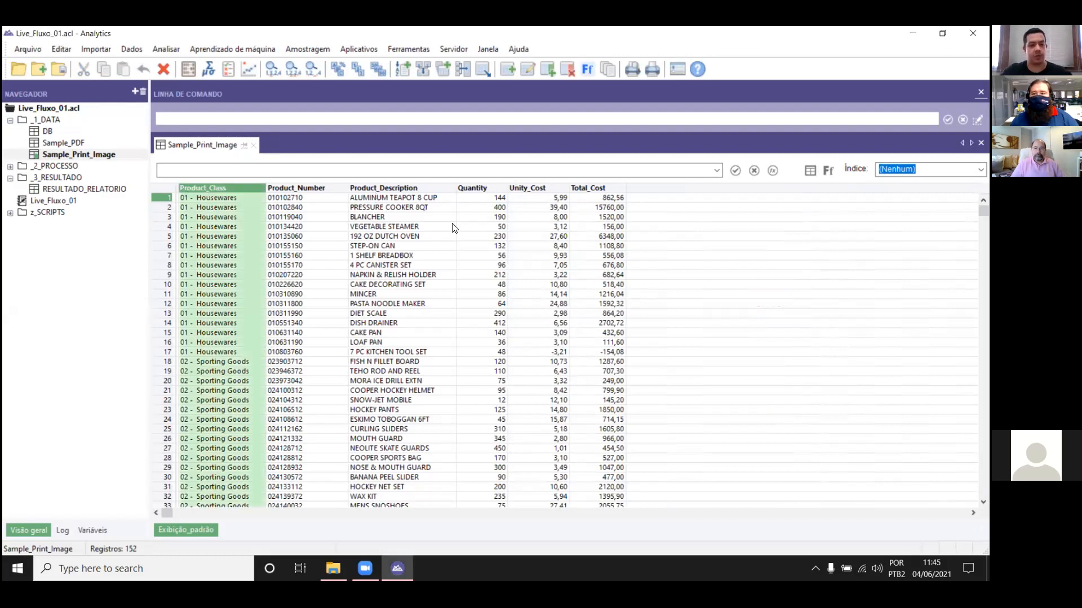
ctrl+click(593, 189)
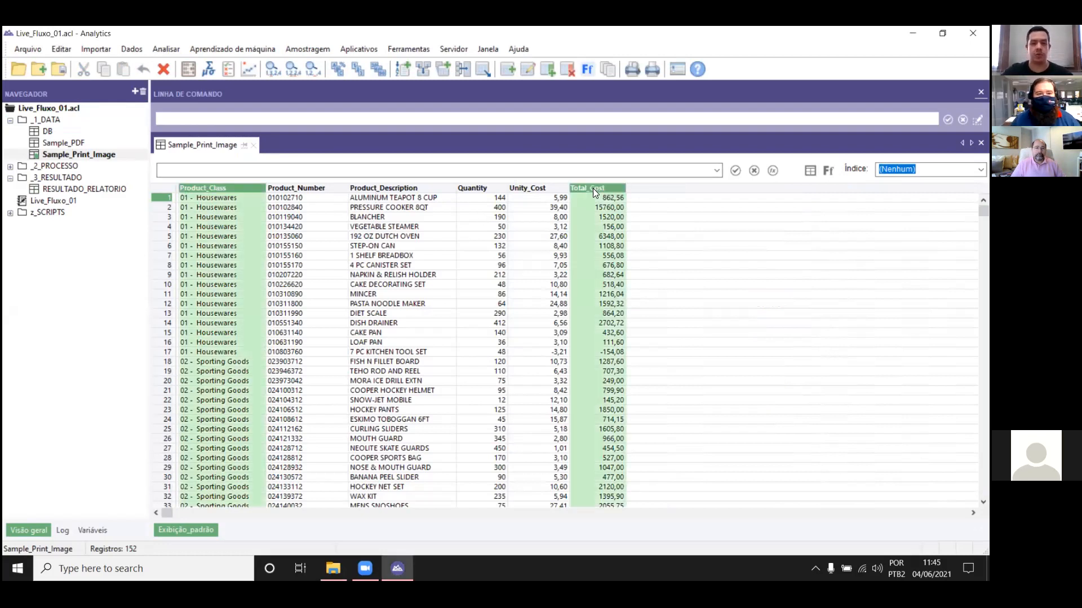
click(338, 67)
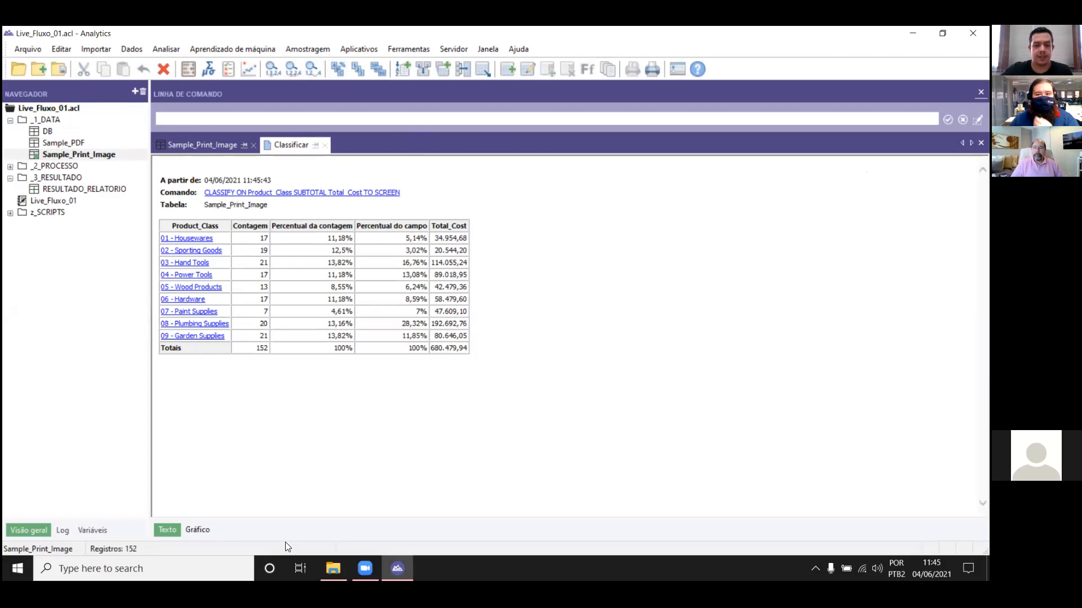
Step: Open the Sample Print Image text file from the LIVE 04_06 DATA folder and place its window beside the Classify results
click(333, 569)
click(308, 173)
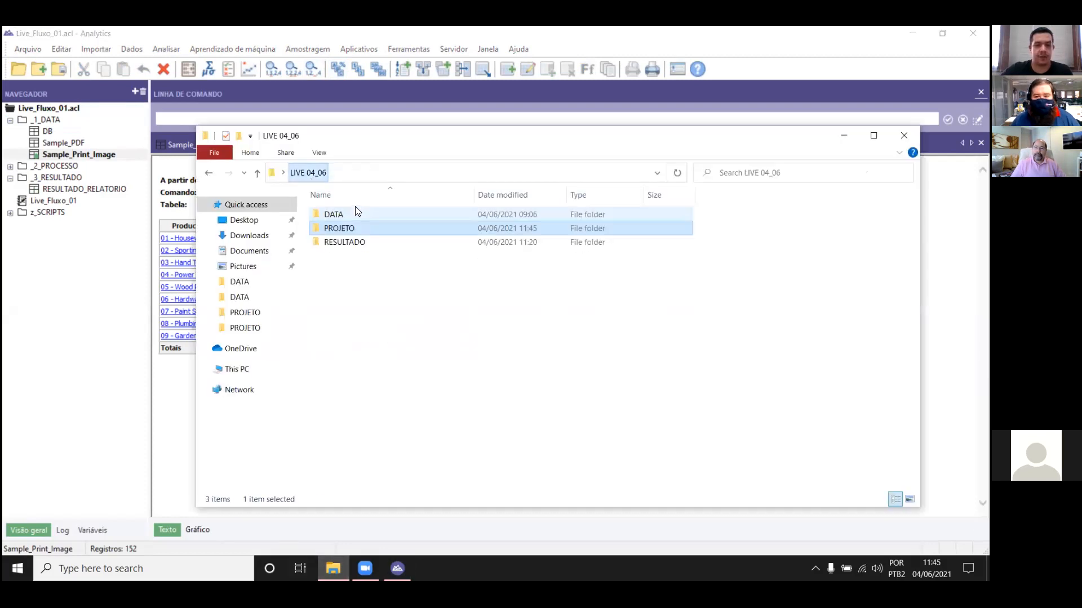
double_click(358, 216)
double_click(370, 243)
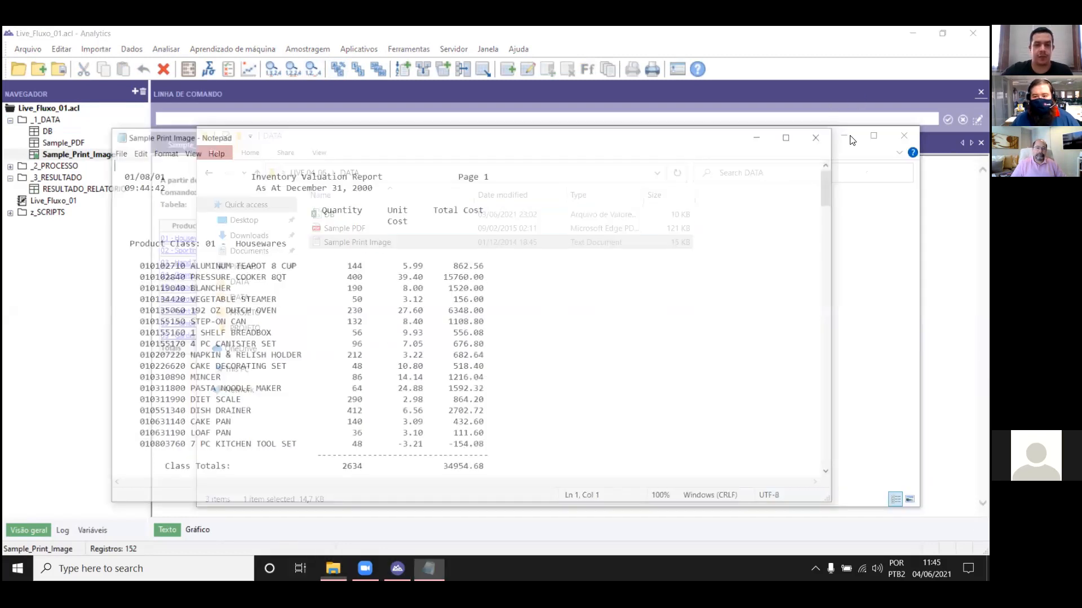
drag(622, 141, 1039, 109)
Step: Compare the report's Class Totals for Total Cost with the Total_Cost subtotals per Product_Class in Analytics
scroll(902, 199, down, 2)
drag(864, 371, 902, 347)
click(780, 322)
scroll(780, 320, down, 9)
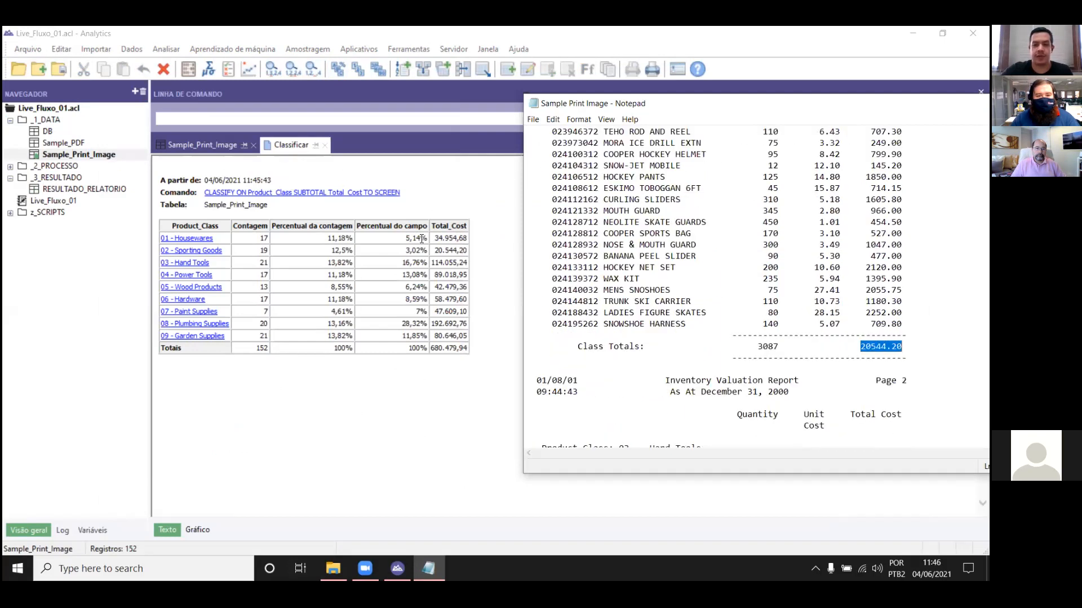
scroll(476, 327, down, 3)
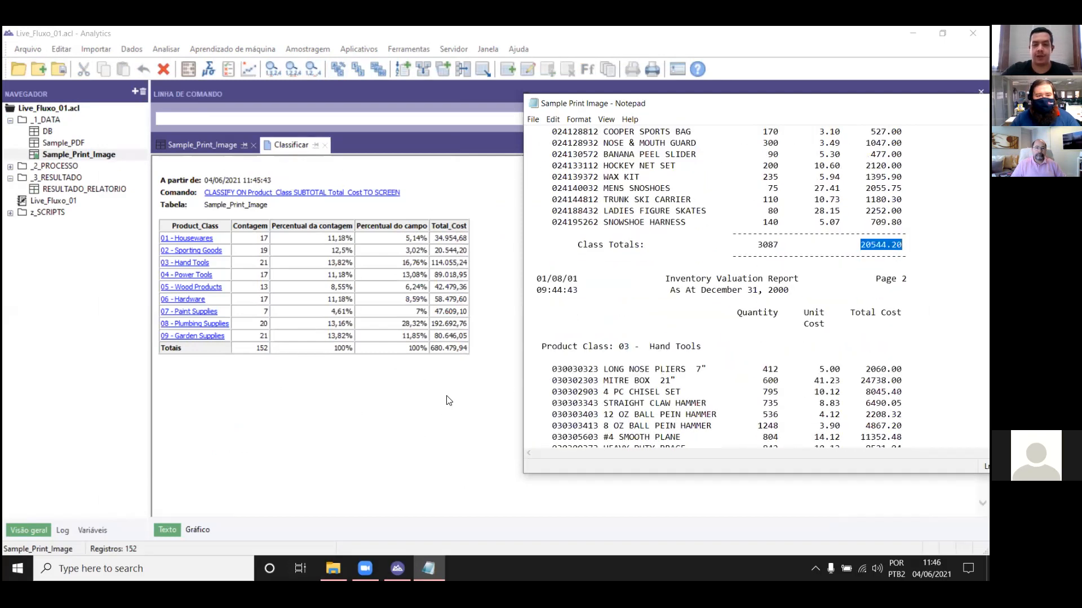
click(438, 408)
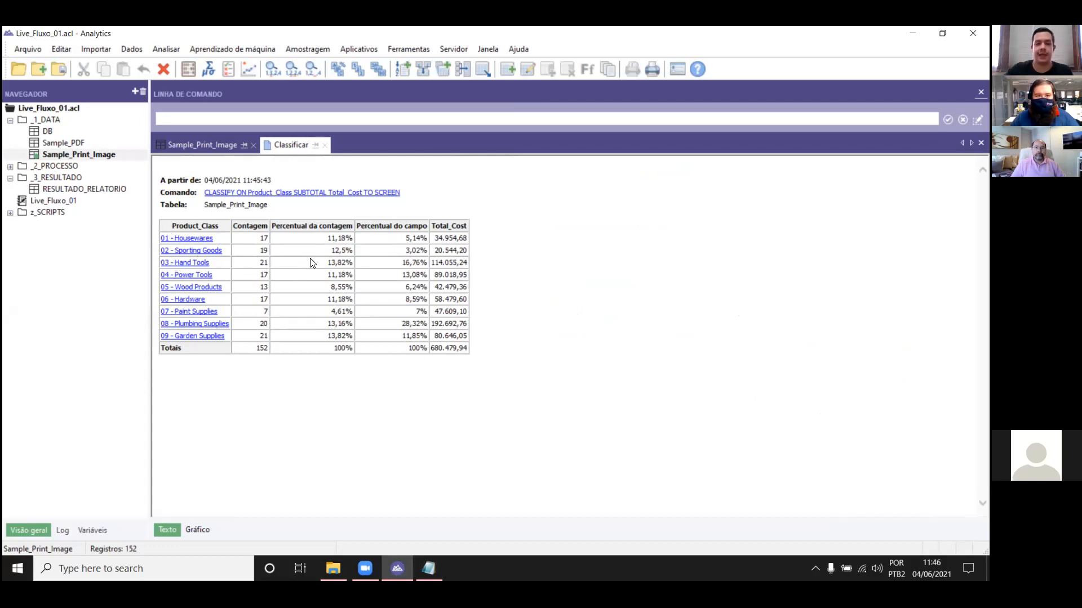
Step: Close the Classify results and review the Product_Class and Total_Cost columns of the Sample_Print_Image table
drag(483, 349, 226, 239)
click(298, 269)
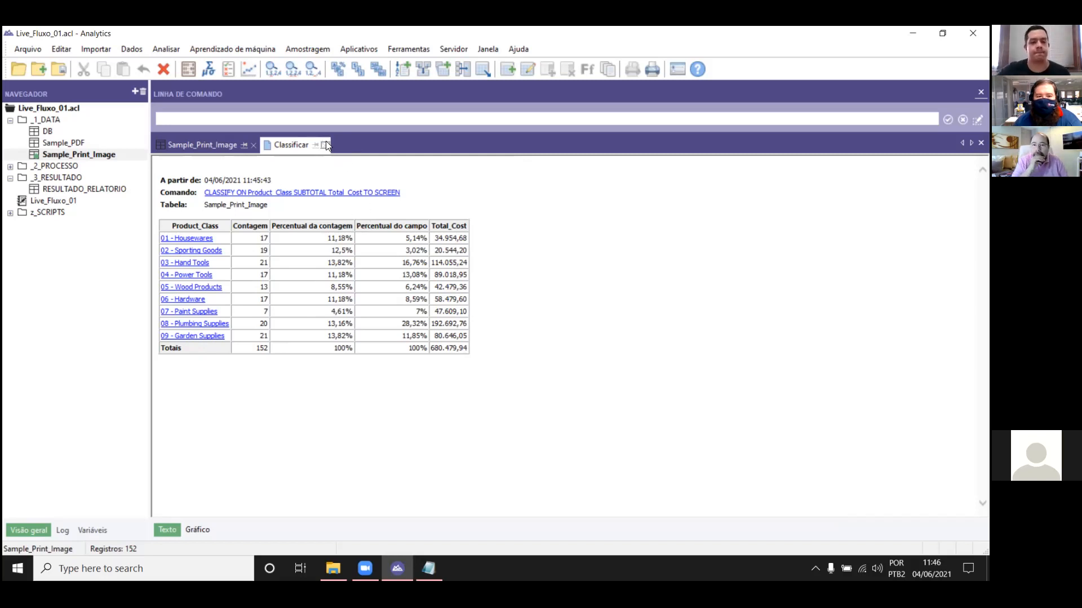
click(326, 145)
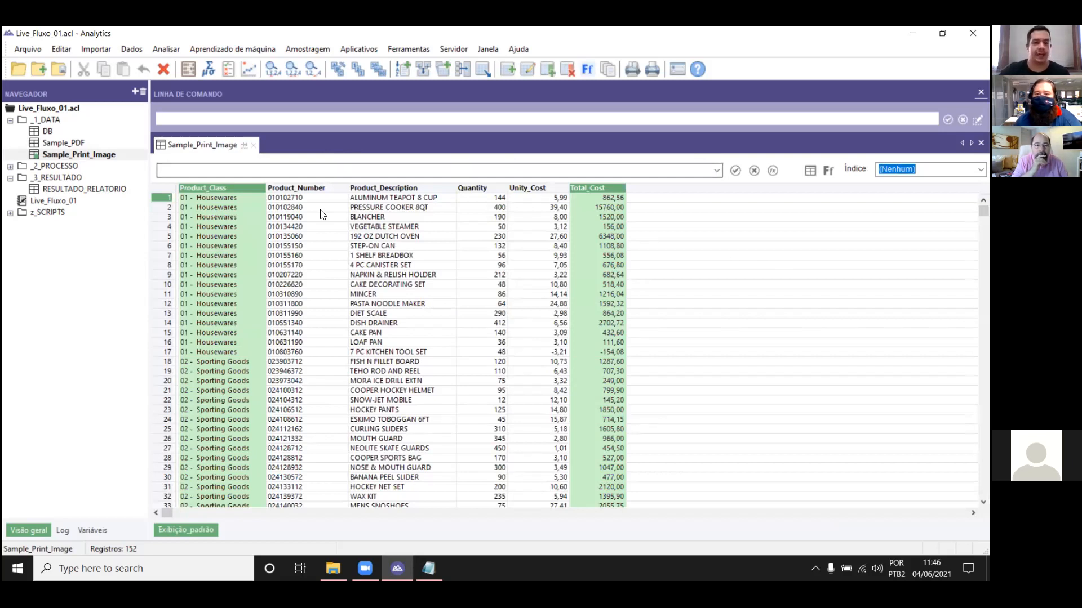
click(307, 227)
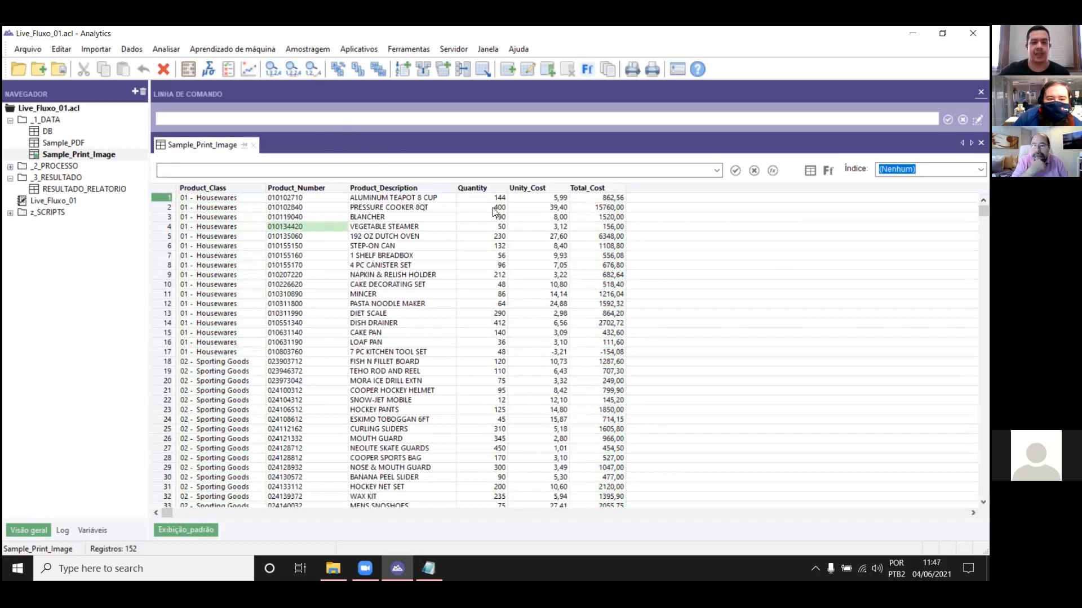
click(215, 188)
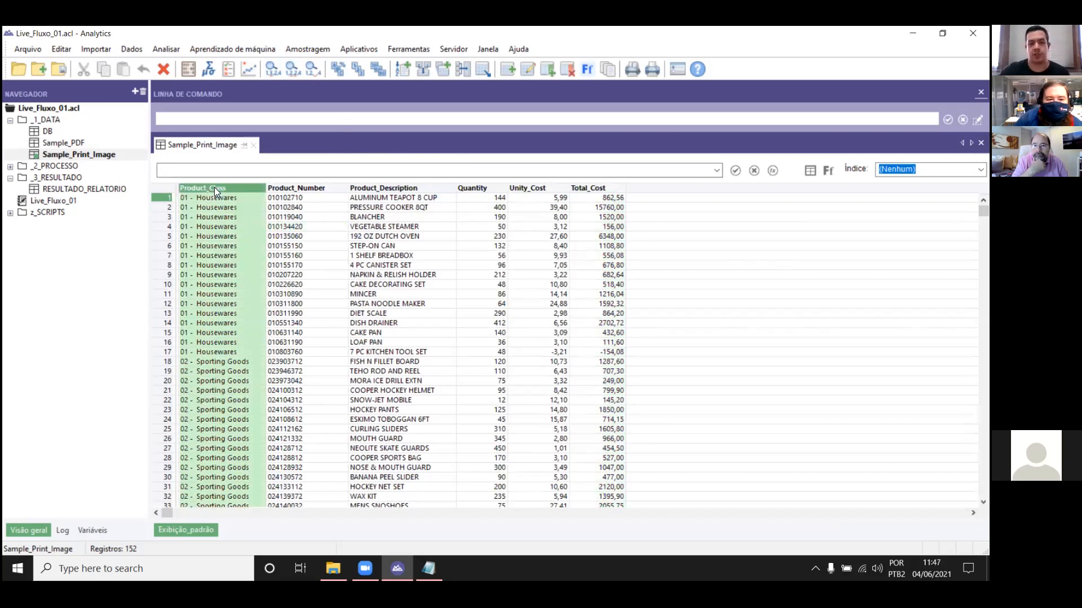
click(609, 189)
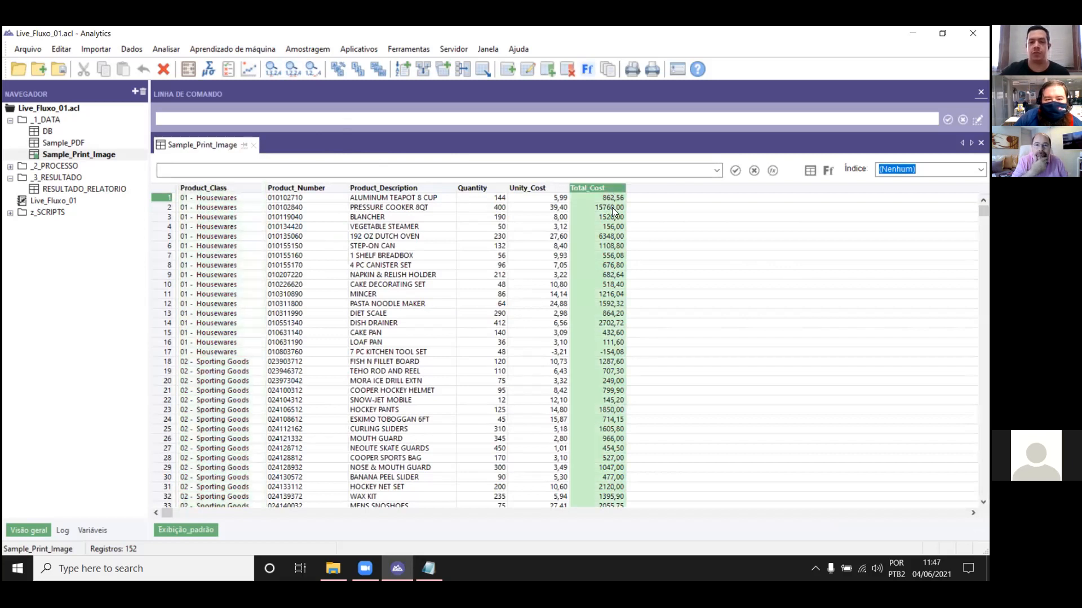
click(638, 215)
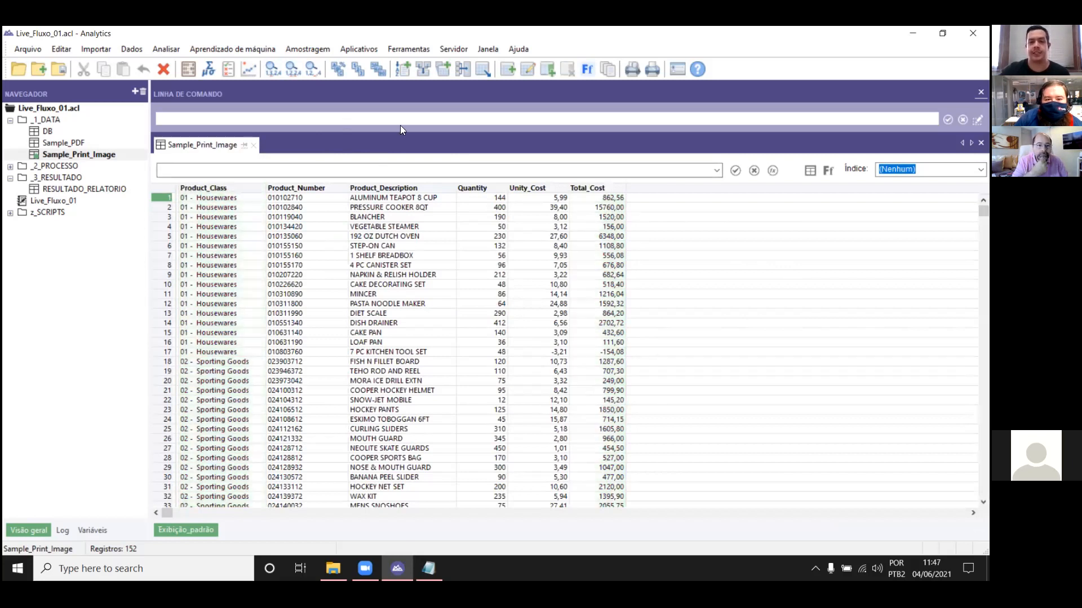
Step: Examine the Classify command's output options, including print and file output as an Analytics table, and leave the dialog without running it
click(335, 68)
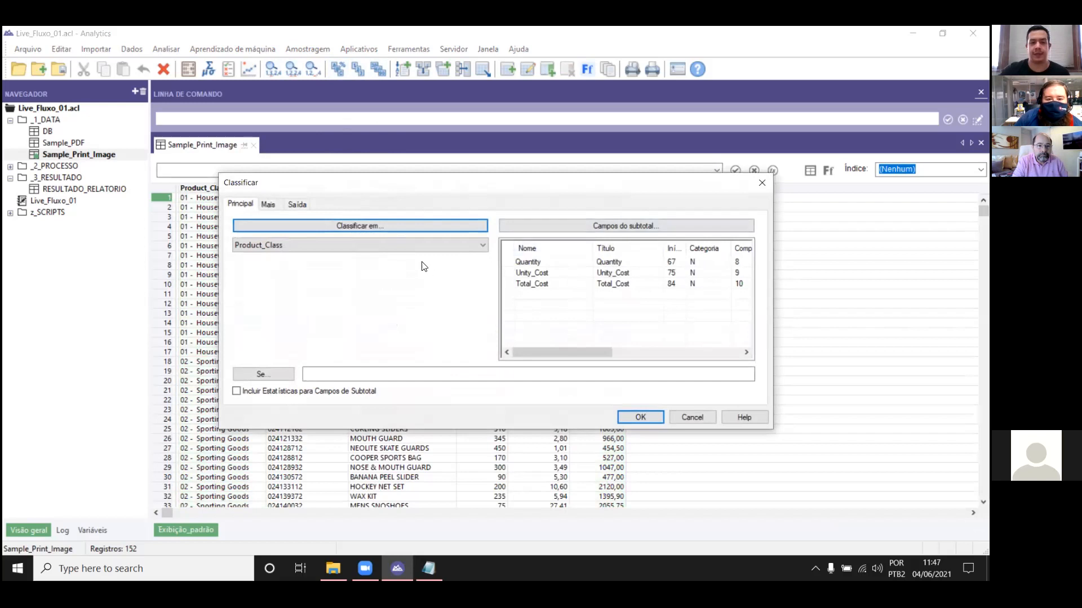
click(386, 242)
click(512, 255)
click(300, 206)
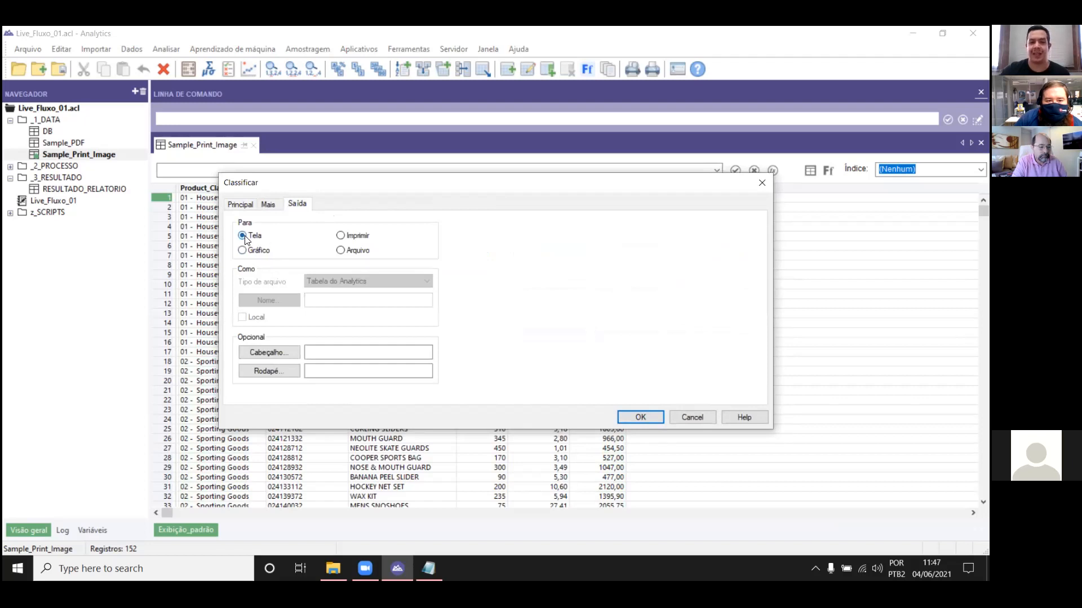
click(355, 239)
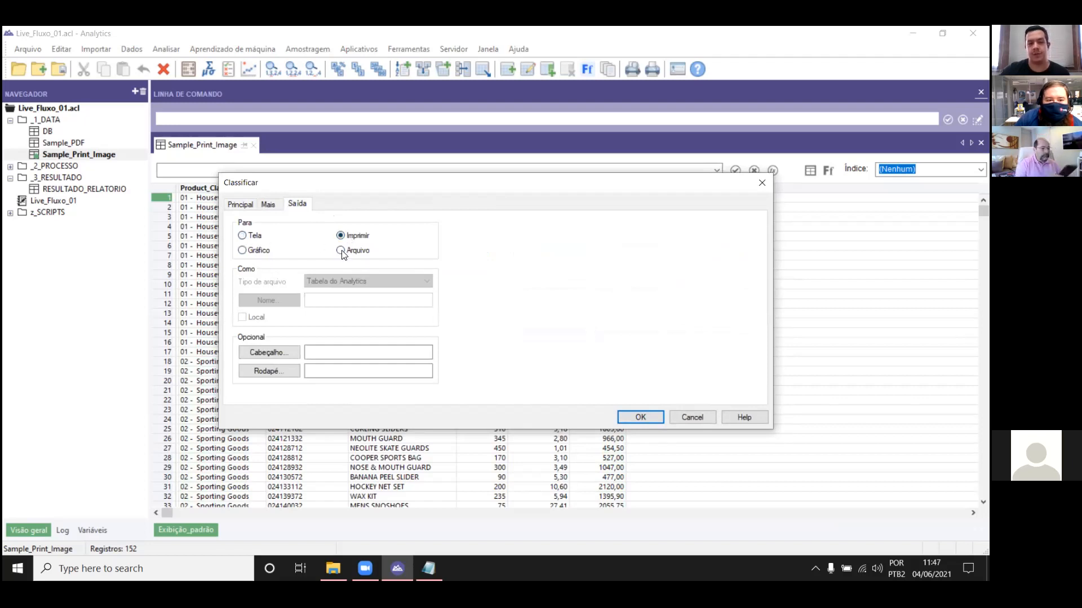
click(341, 251)
click(346, 300)
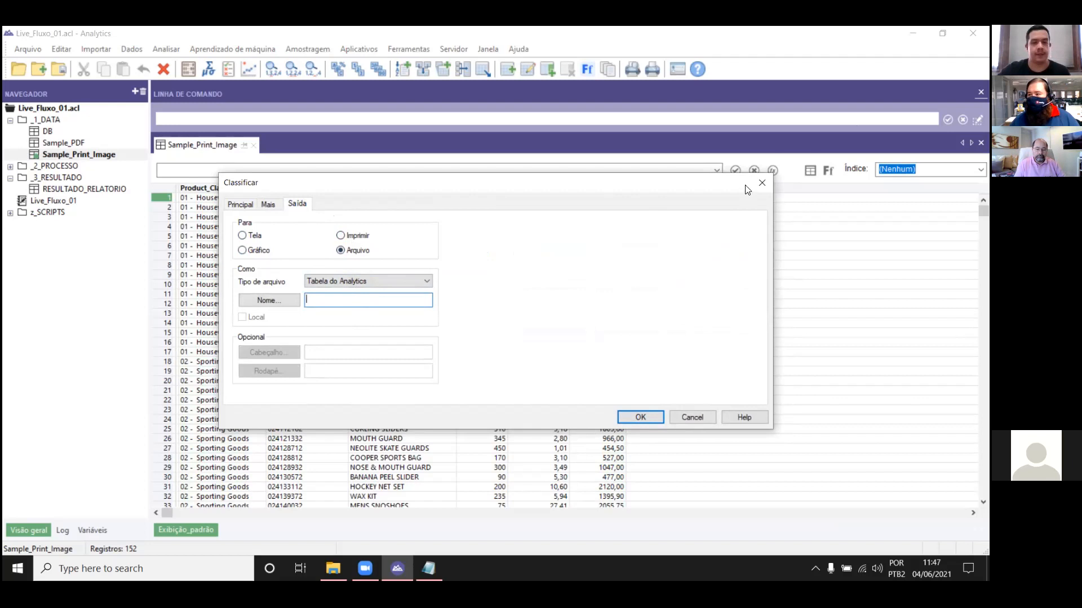
click(760, 183)
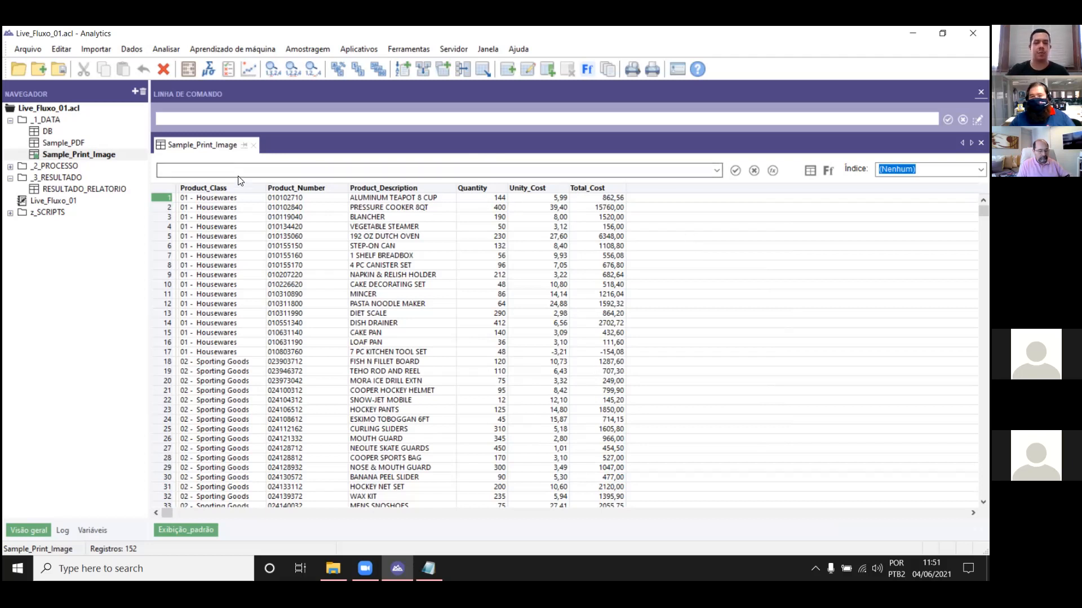
click(230, 198)
drag(228, 197, 216, 439)
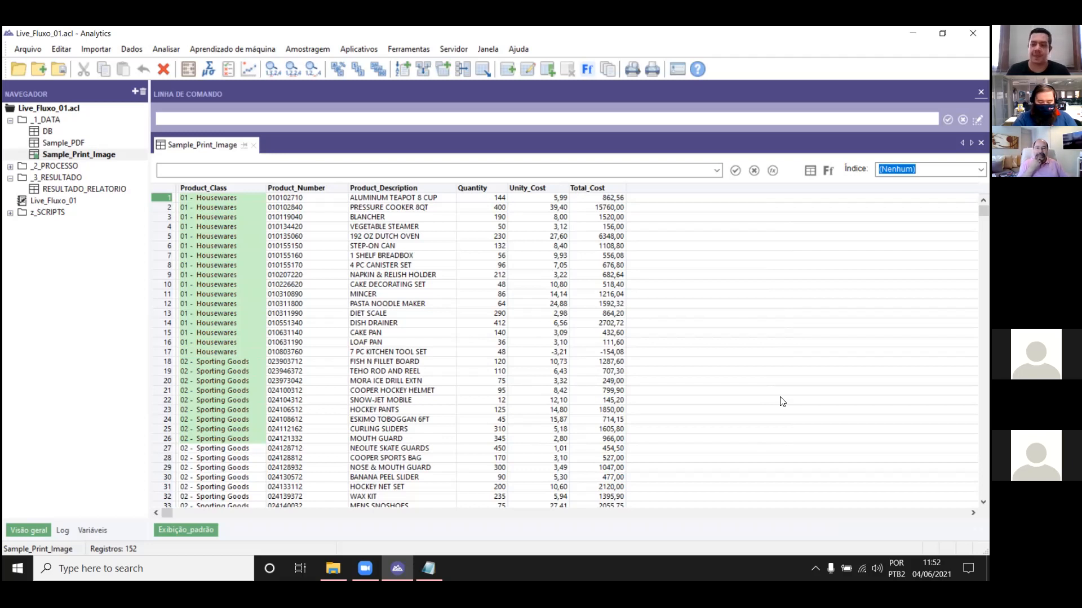
click(684, 90)
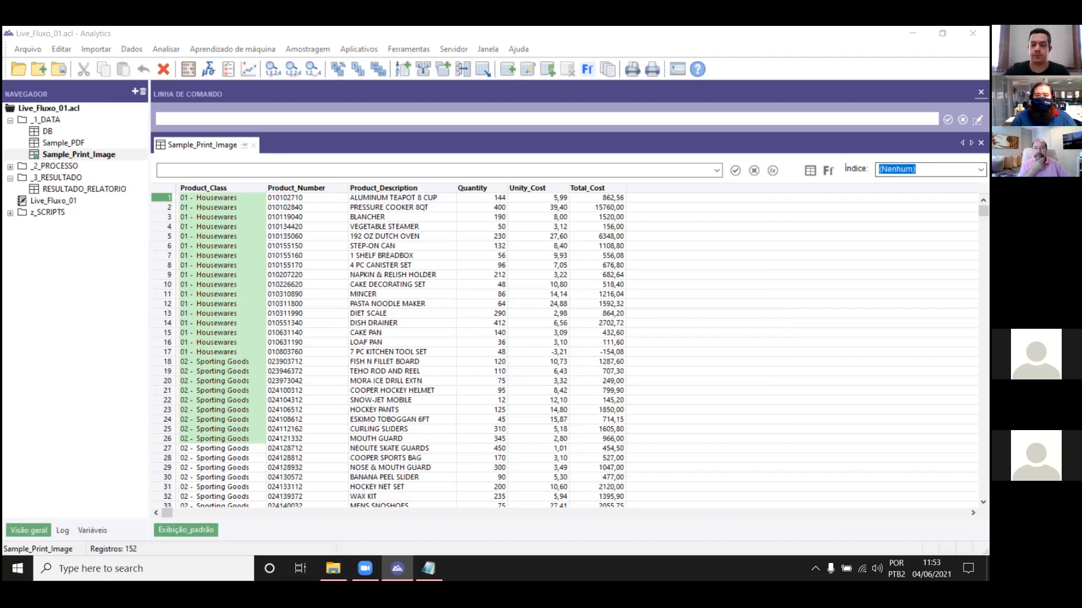
click(931, 568)
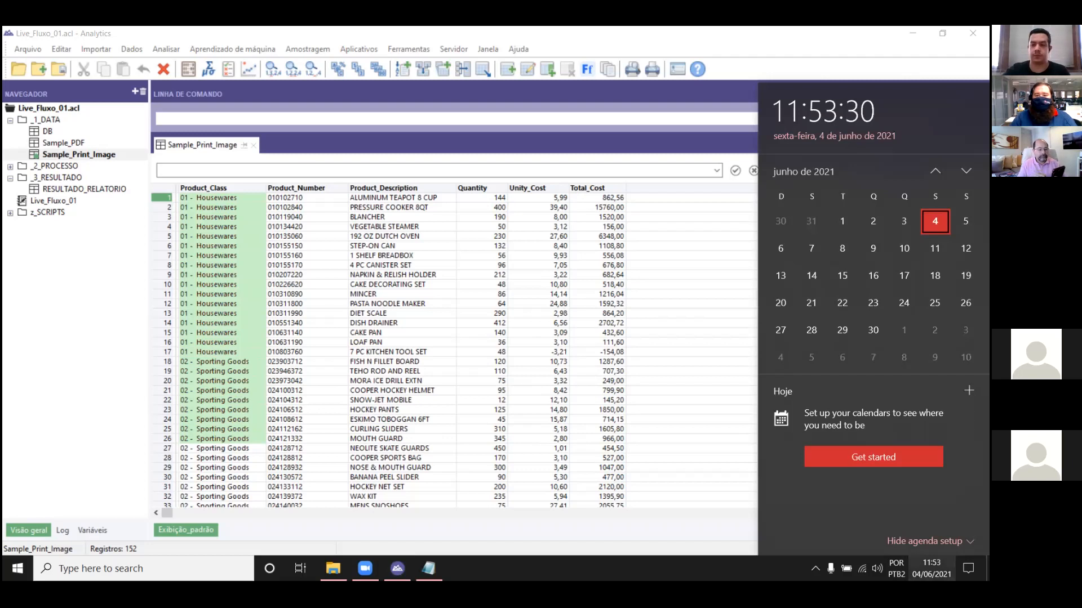
click(808, 333)
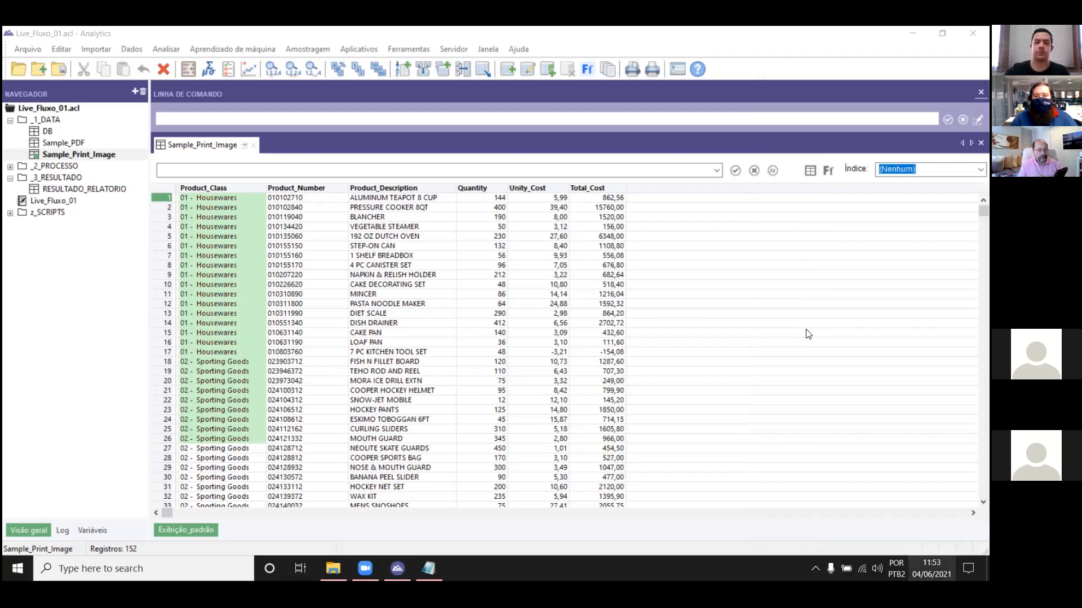